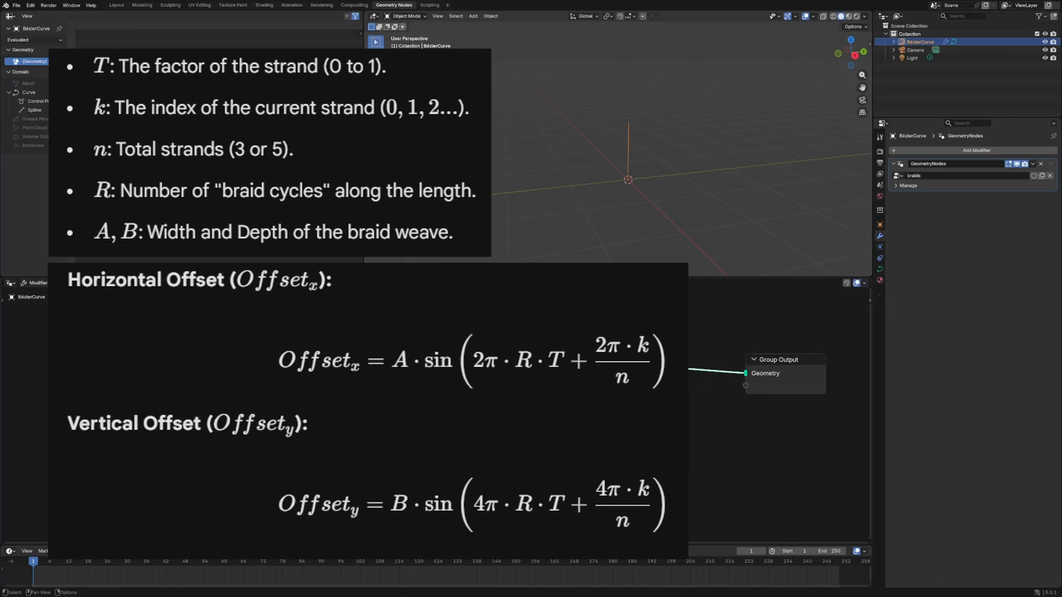
Add a Combine XYZ node and connect its Vector output to the Set Position node's Offset.
key(Delete)
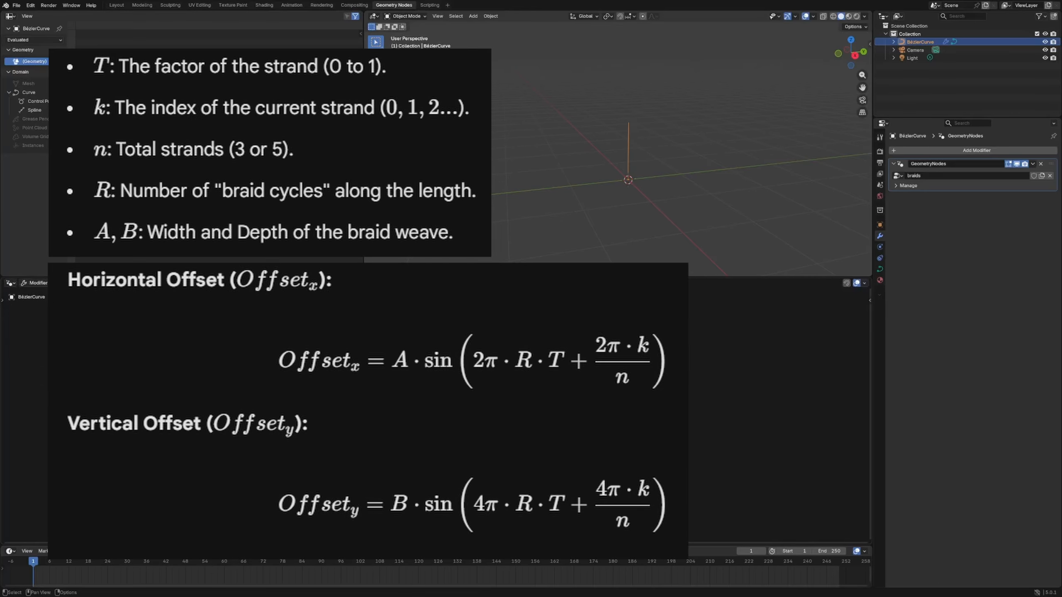
key(ctrl+z)
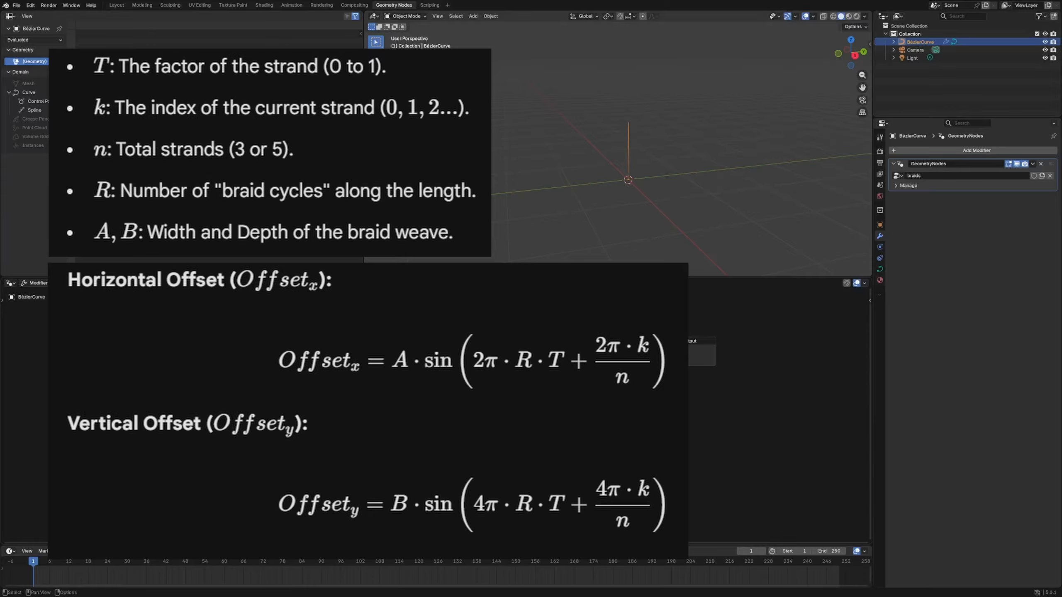
key(shift+a)
text(combi)
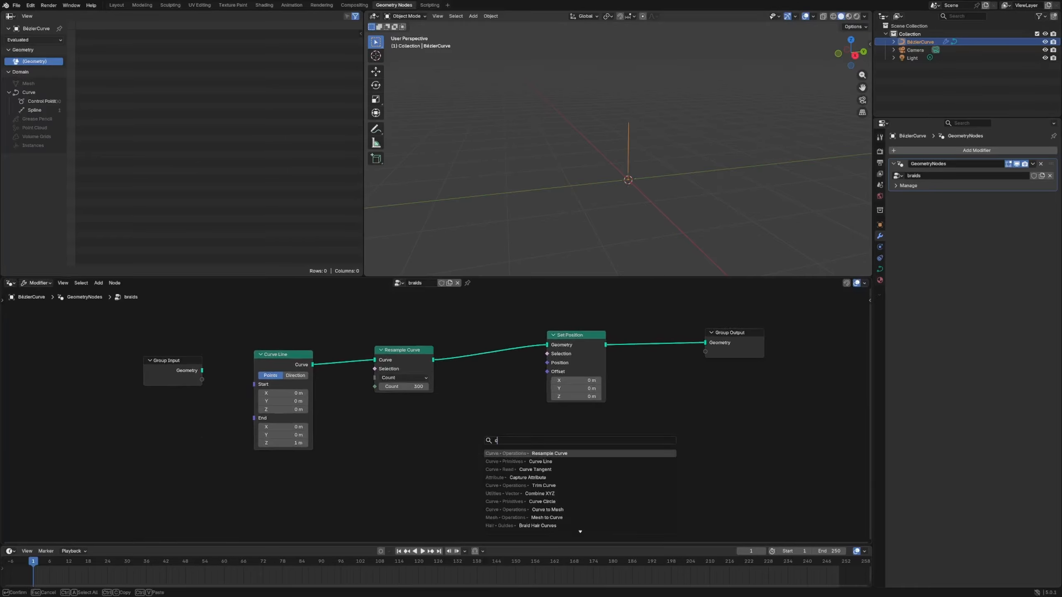
key(Return)
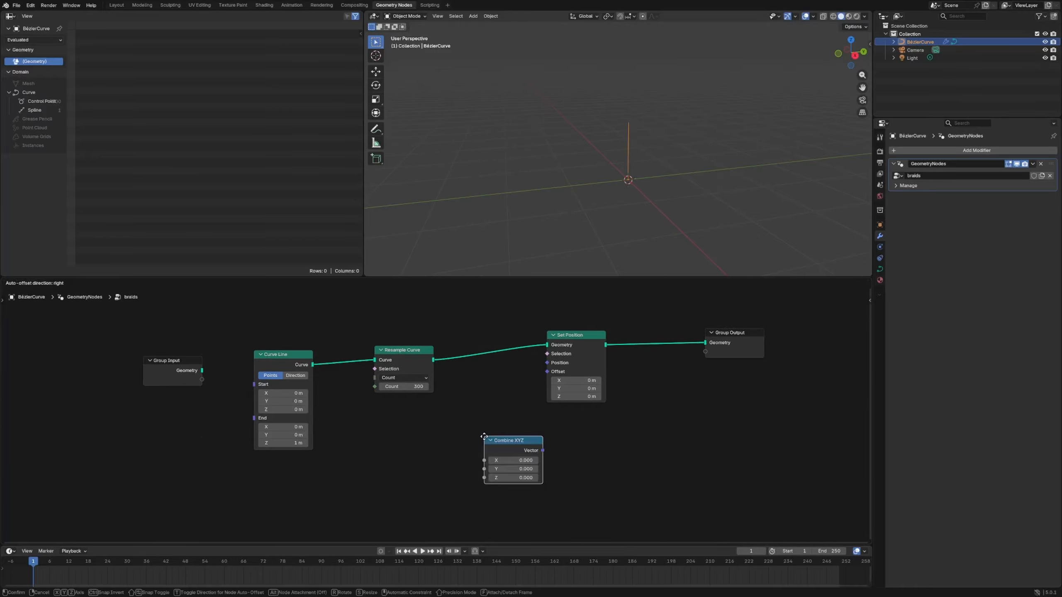
drag(542, 446, 547, 371)
middle_drag(535, 436, 551, 414)
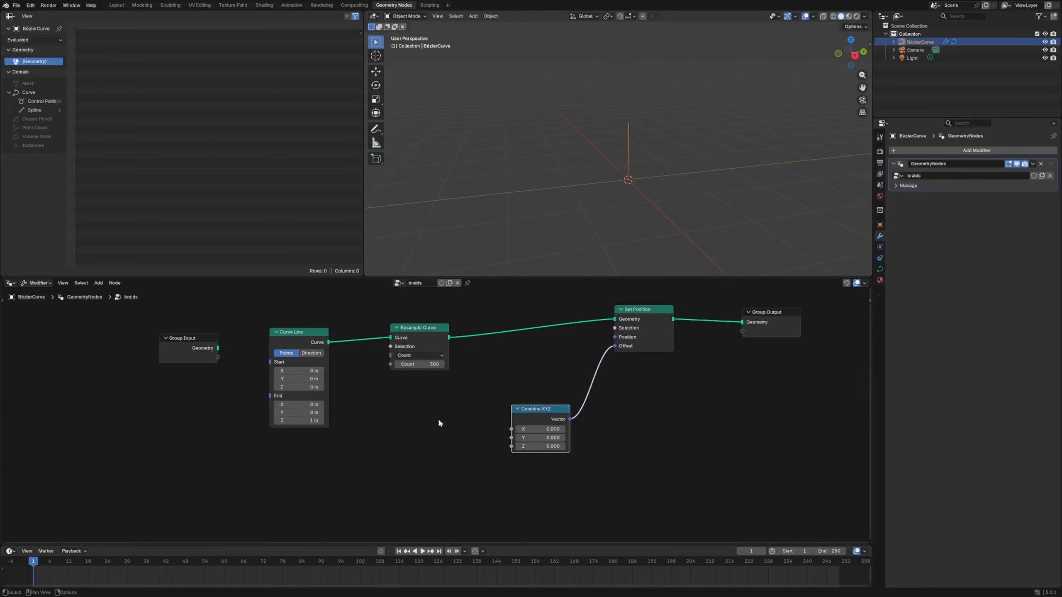
Add a Spline Parameter node below the Curve Line node and move Combine XYZ further away to leave space between them.
middle_drag(412, 444, 471, 425)
key(shift+a)
text(spline par)
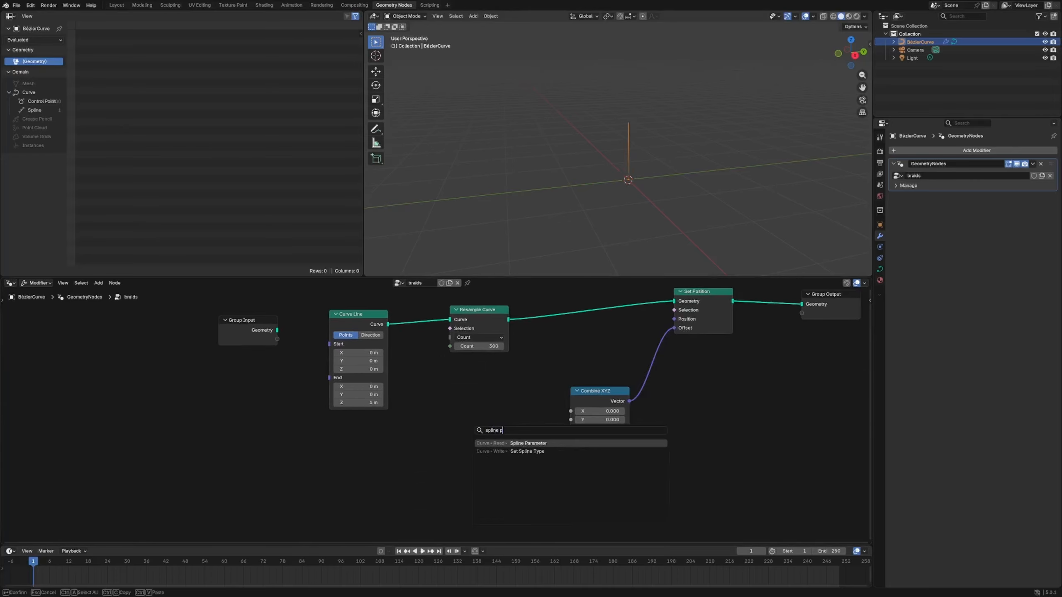
key(Return)
click(391, 444)
middle_drag(842, 315, 723, 356)
scroll(667, 386, left, 3)
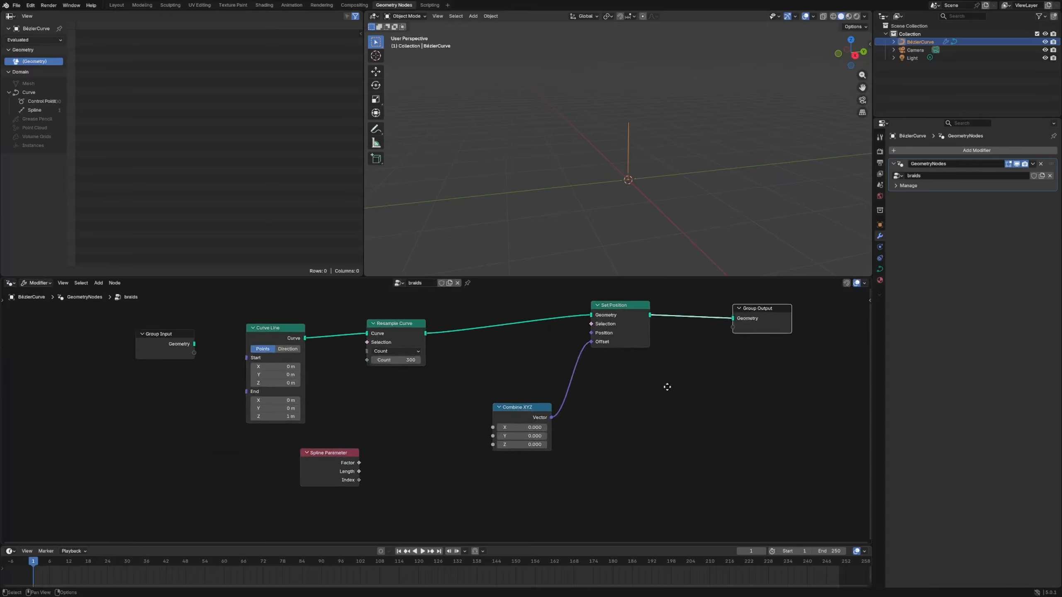
drag(546, 391, 588, 386)
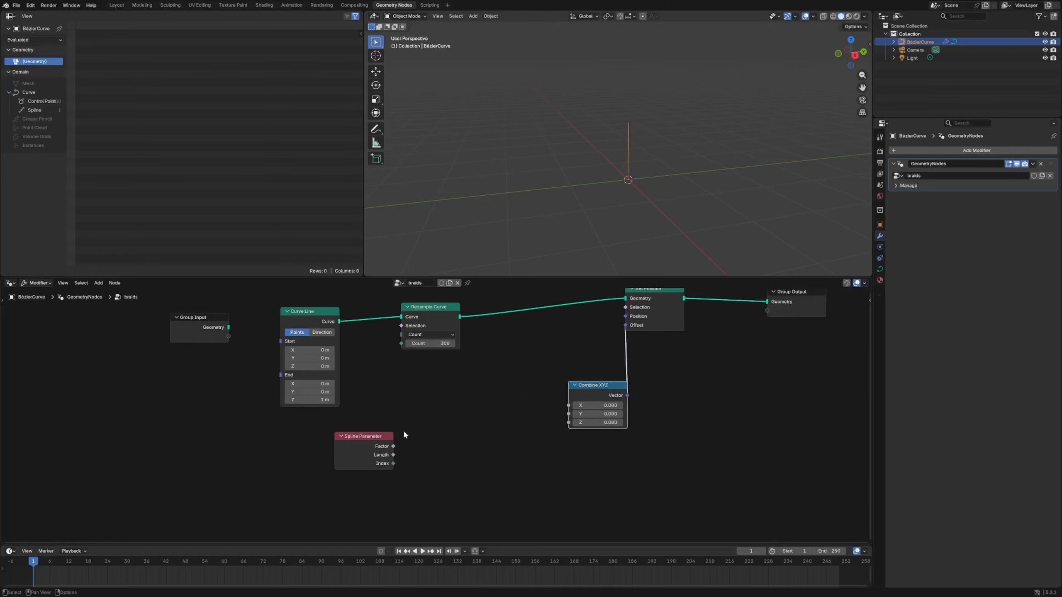
drag(391, 436, 360, 443)
Add a Sine math node and connect its Value output to the X input of Combine XYZ.
key(shift+a)
text(sine)
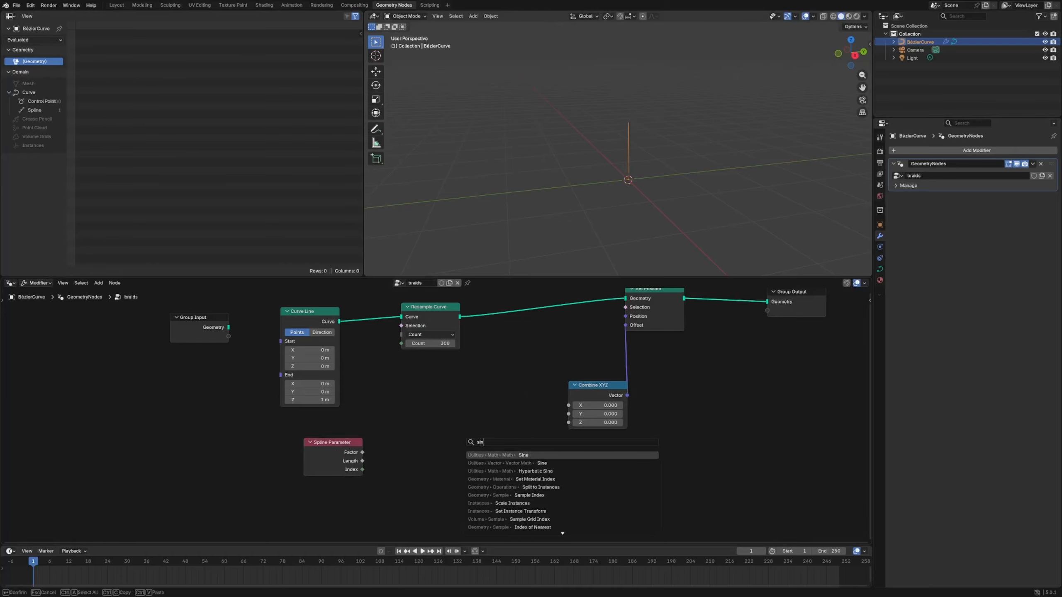
key(Return)
click(481, 429)
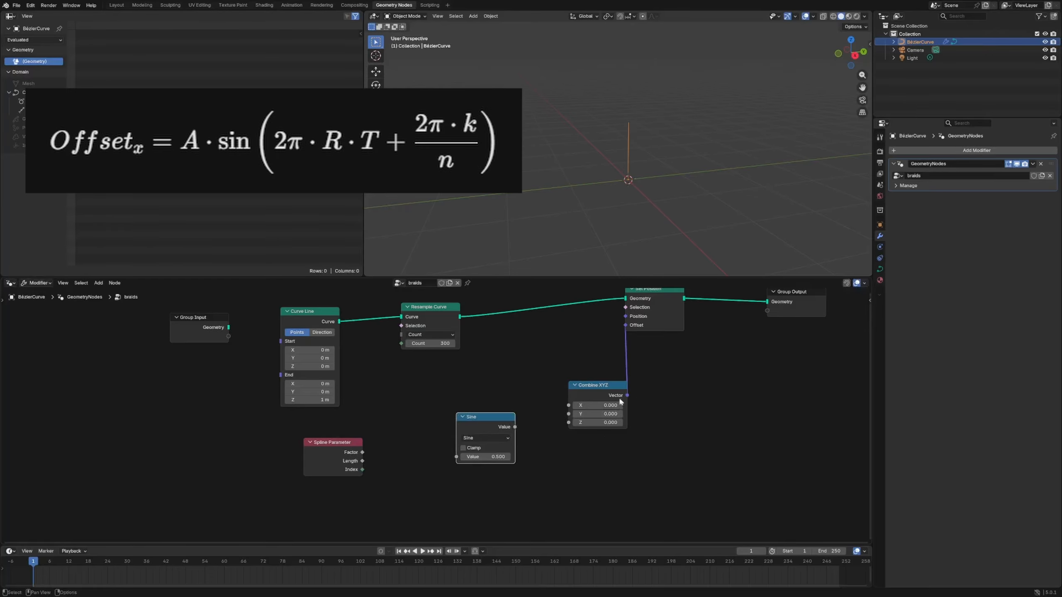
drag(620, 401, 638, 398)
drag(515, 427, 588, 403)
middle_drag(493, 417, 537, 413)
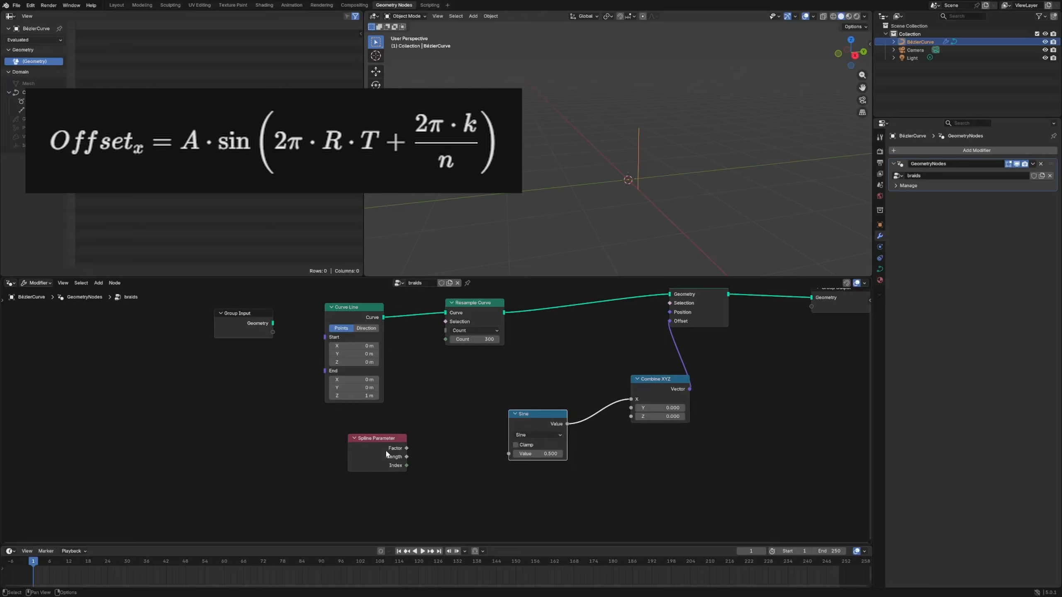
Add a Math node between Spline Parameter and Sine, with its first value set to 6.283.
drag(386, 454, 304, 456)
key(shift+a)
text(ma)
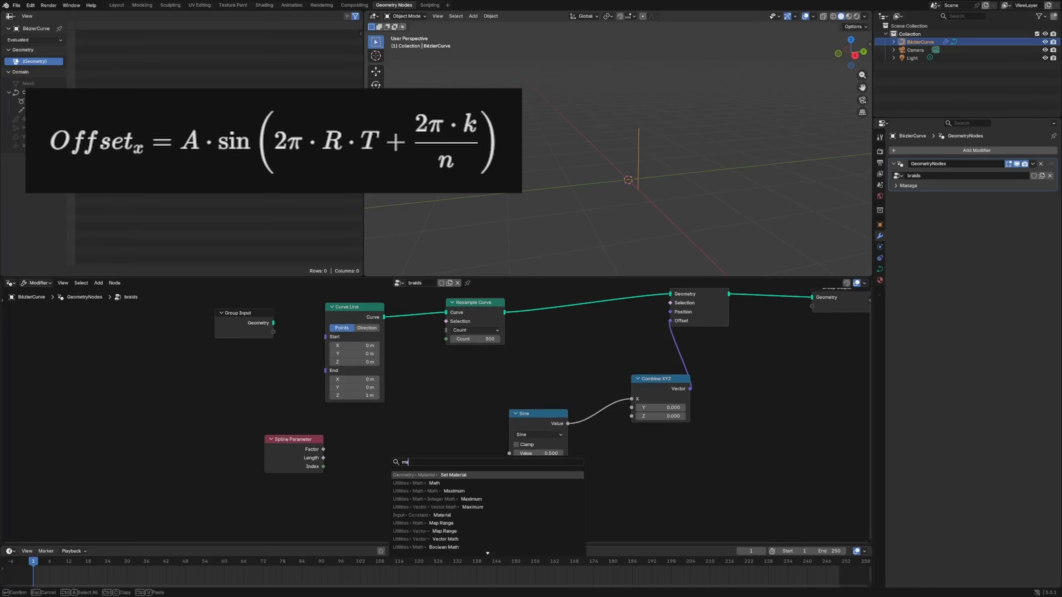
text(th)
key(Return)
click(424, 459)
double_click(424, 498)
text(6.283)
key(Return)
drag(424, 460, 433, 450)
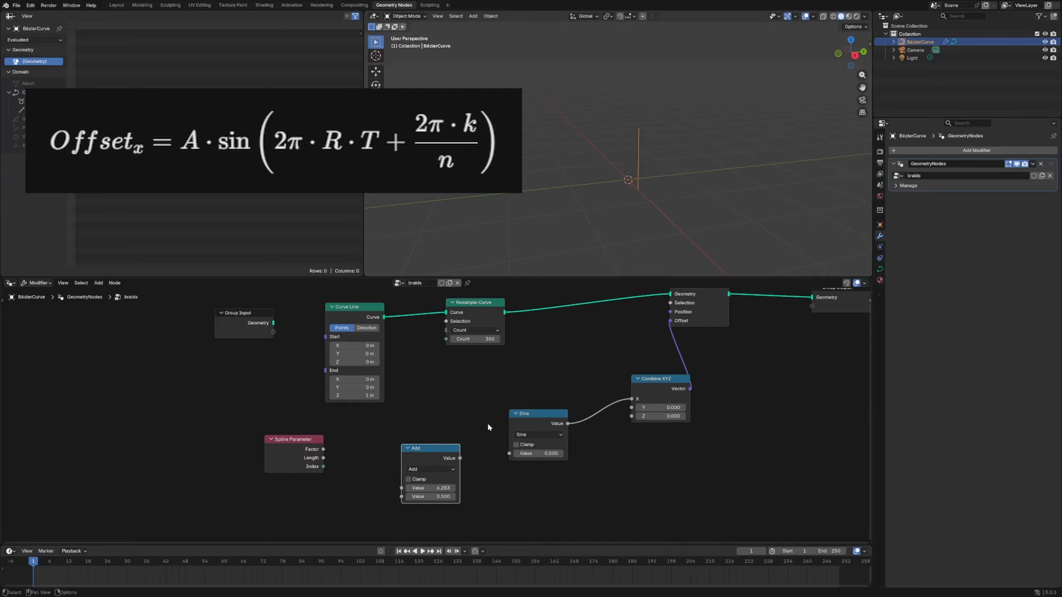
drag(425, 450, 430, 445)
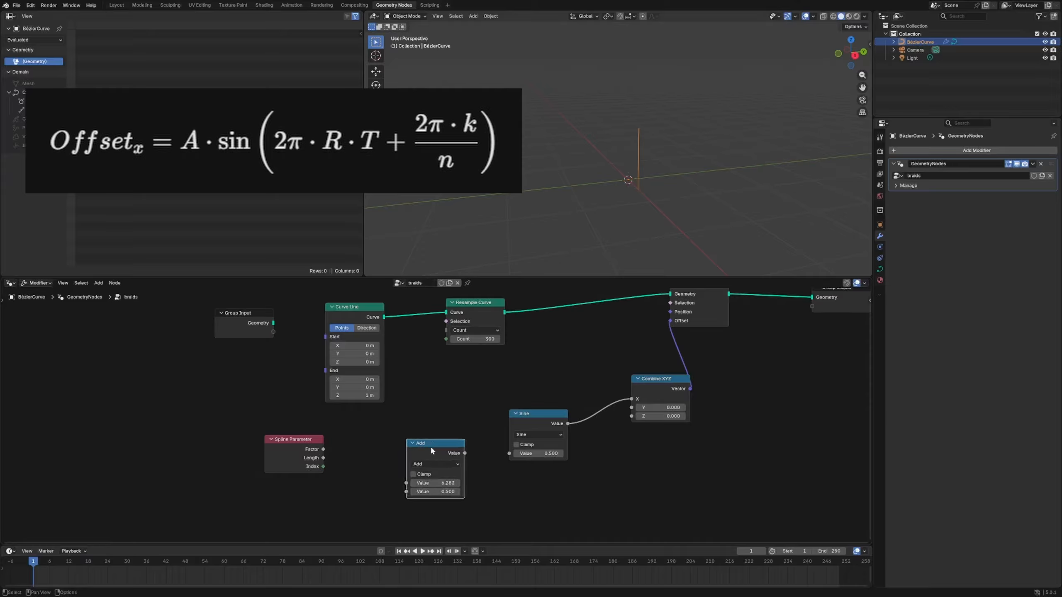
Add a Value node set to 2, feed it into the 6.283 math node's second input and switch that node to Multiply.
key(Home)
key(shift+a)
text(value)
key(Return)
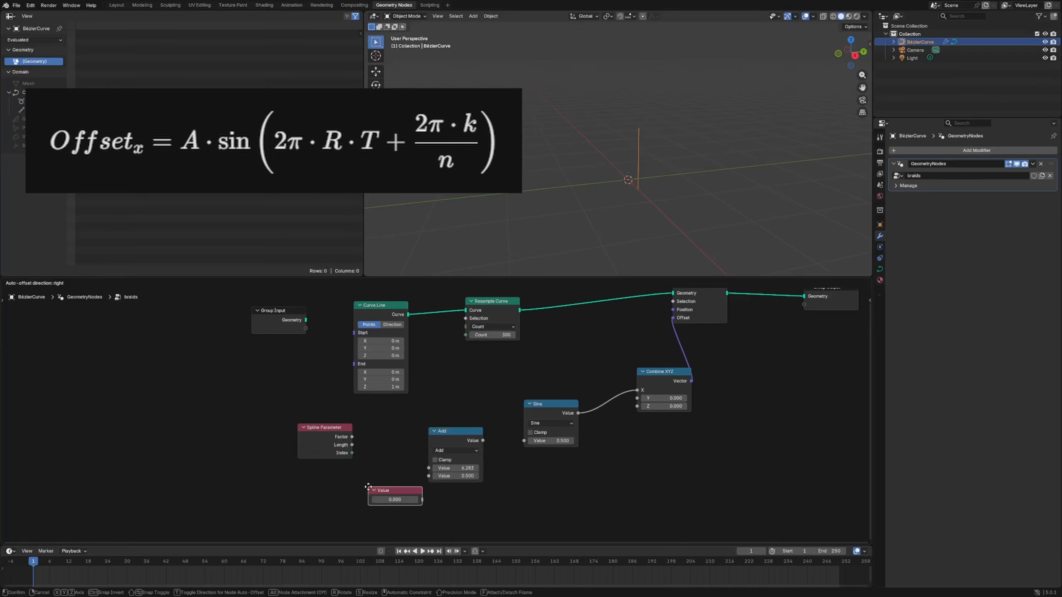
click(296, 518)
text(2)
key(Return)
drag(292, 509, 248, 493)
drag(466, 436, 453, 438)
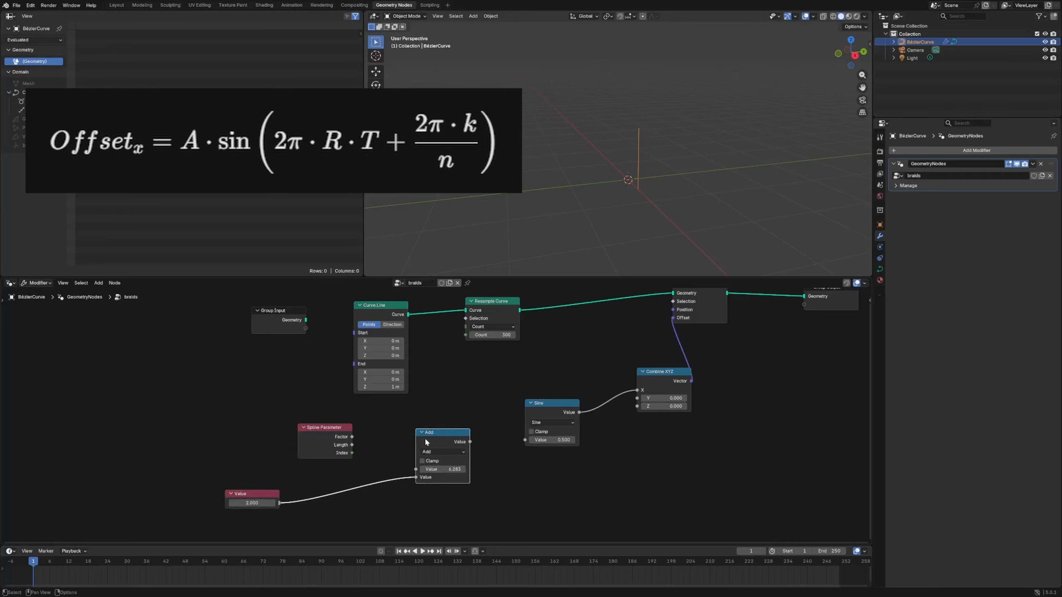
click(443, 452)
click(435, 489)
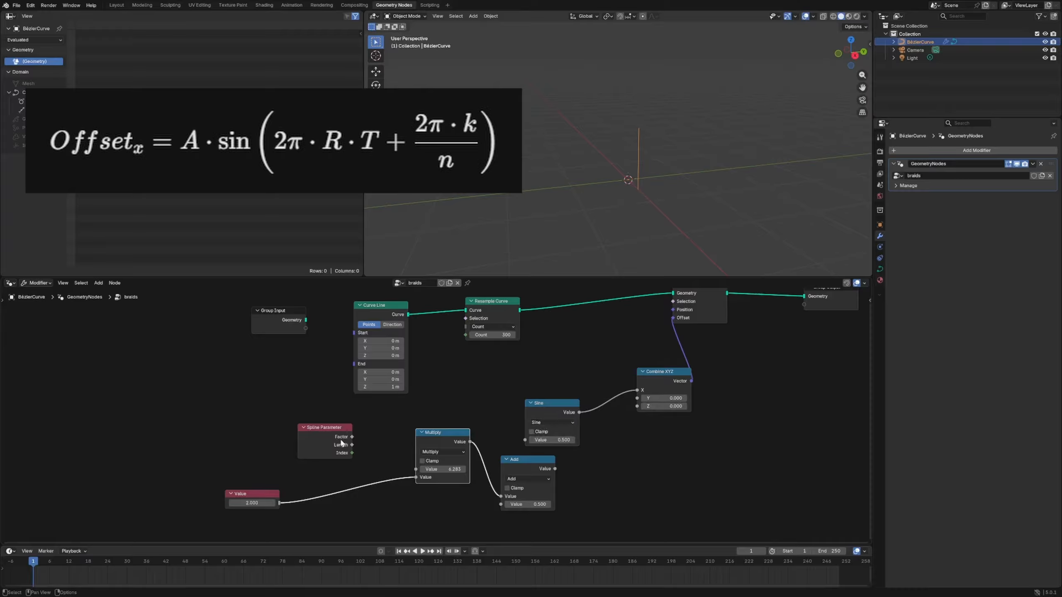
Connect the Spline Parameter's Factor to the second input of the math node following the 6.283 Multiply and set that node to Multiply.
drag(352, 437, 500, 504)
drag(432, 438, 404, 431)
middle_drag(427, 432, 391, 383)
click(502, 374)
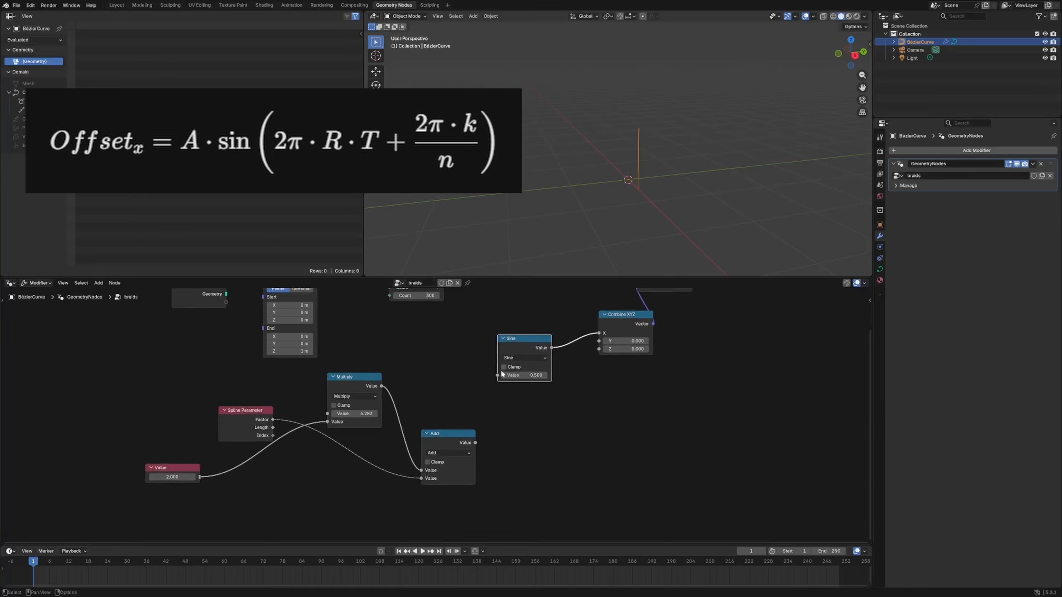
click(448, 433)
click(447, 453)
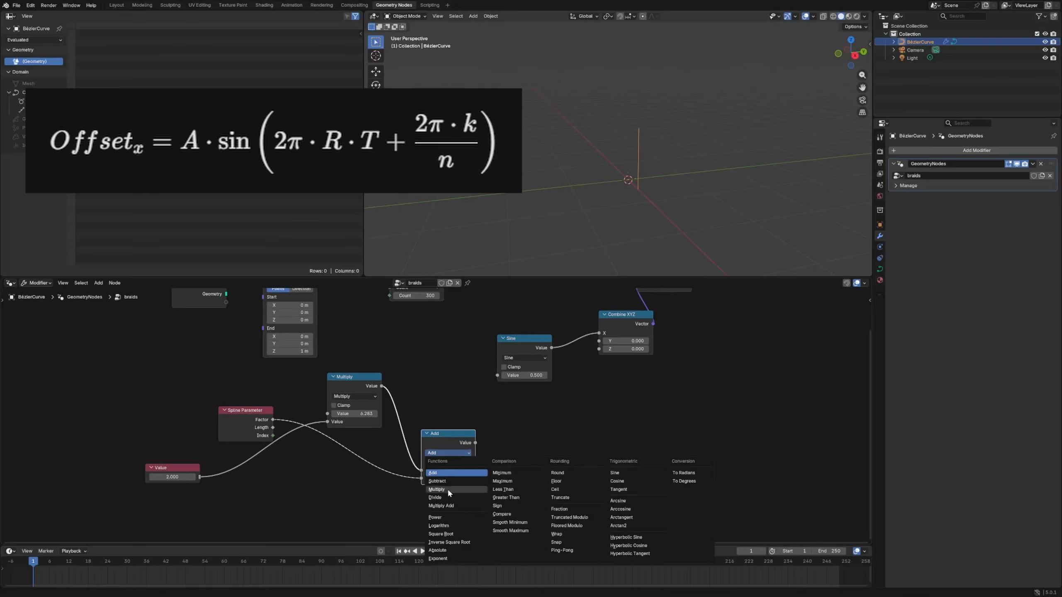
click(447, 488)
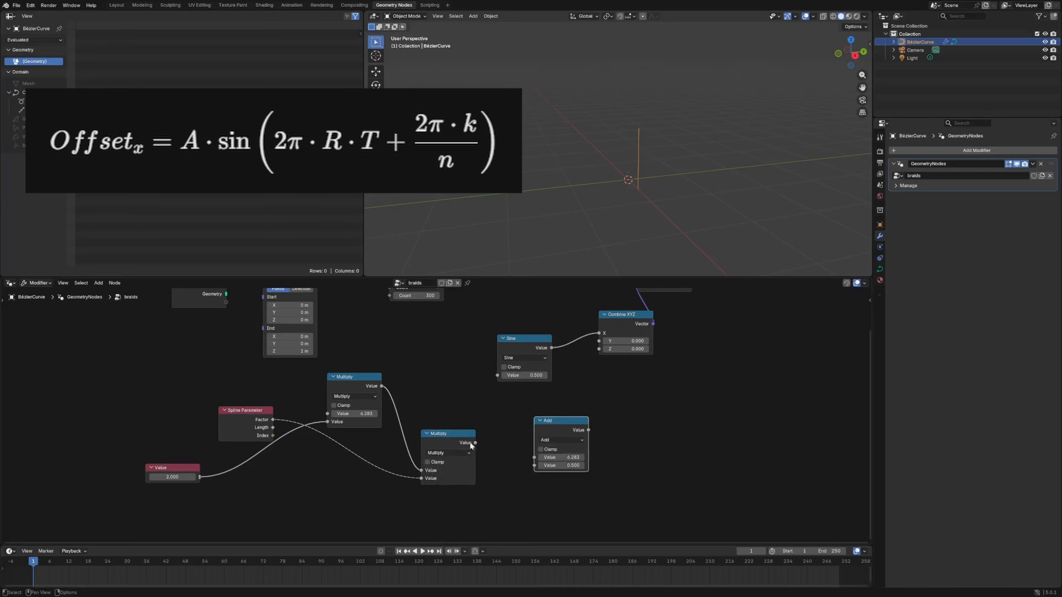
Connect the second Multiply node's output to the Add node's first value and place a duplicate of the Add node below it.
drag(472, 443, 535, 457)
key(shift+d)
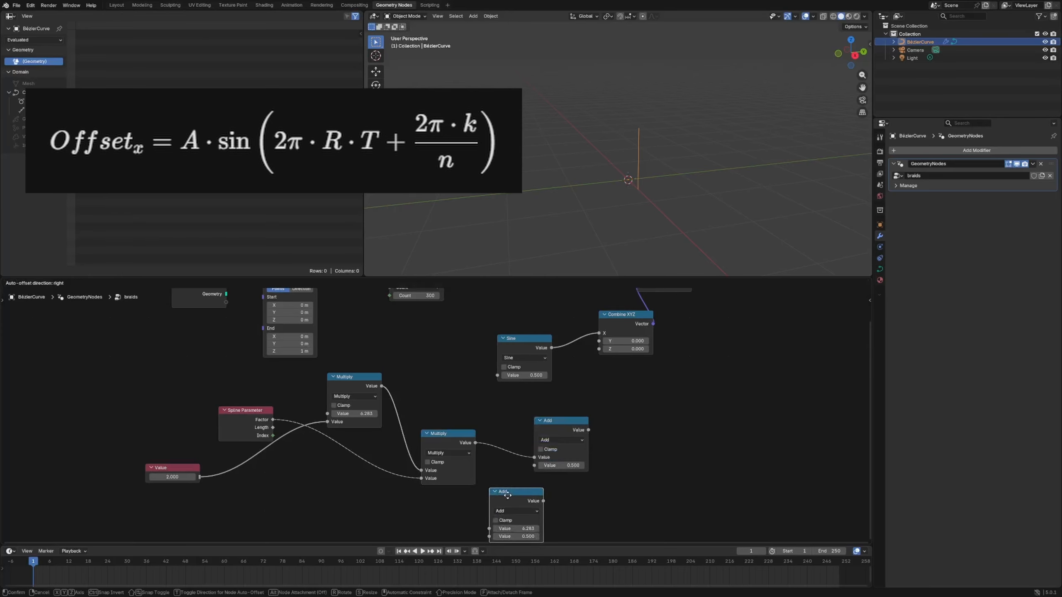
click(508, 495)
middle_drag(508, 496, 544, 448)
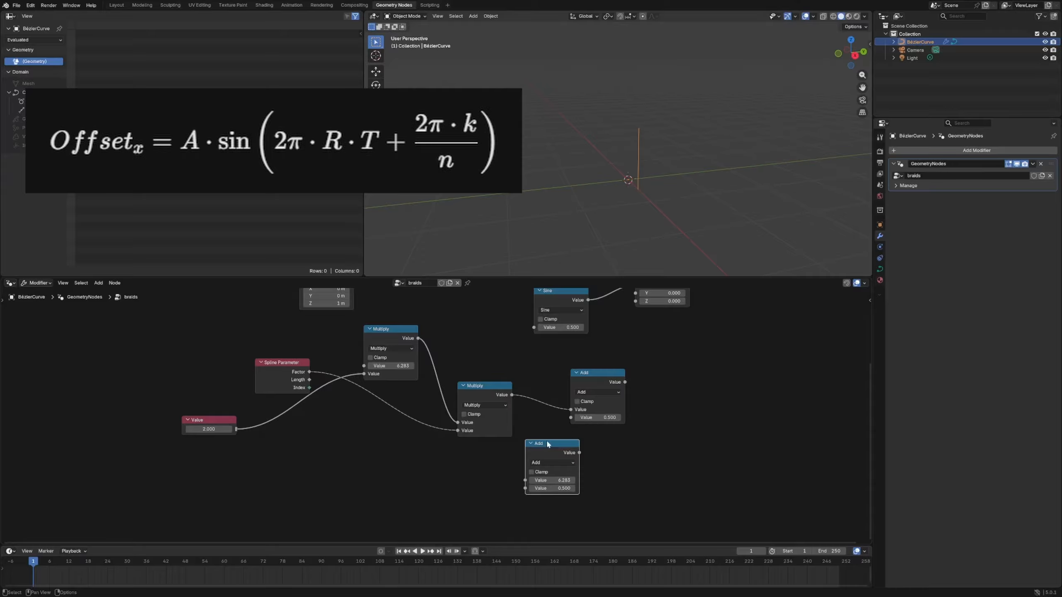
scroll(548, 444, down, 2)
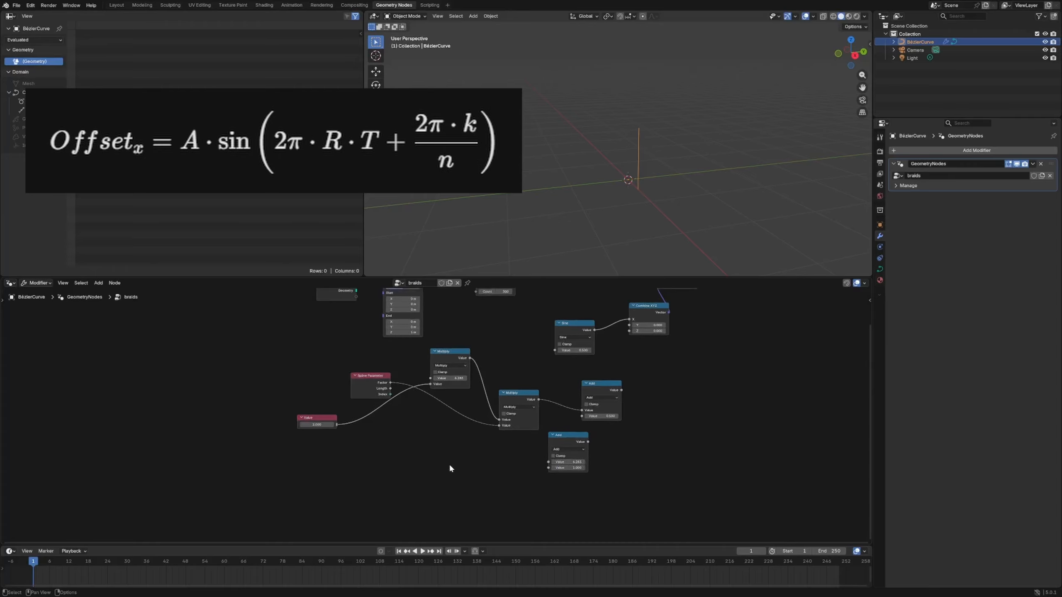
Add another Value node in the lower part of the node tree and label it k.
key(shift+a)
text(val)
key(Return)
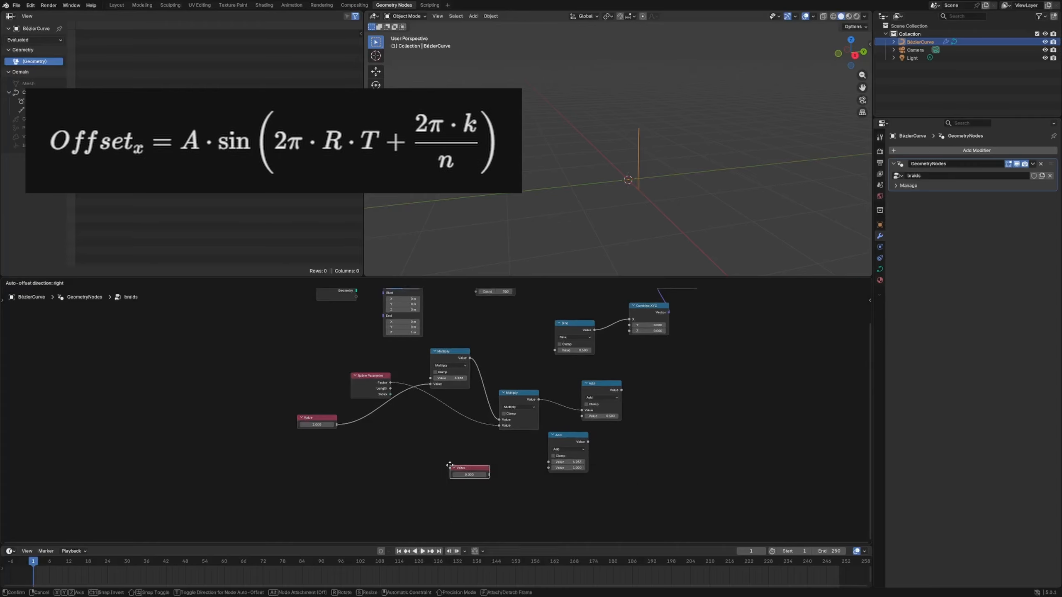
click(449, 466)
key(F2)
text(k)
key(Return)
Rename the Value node feeding the first Multiply as R.
click(316, 418)
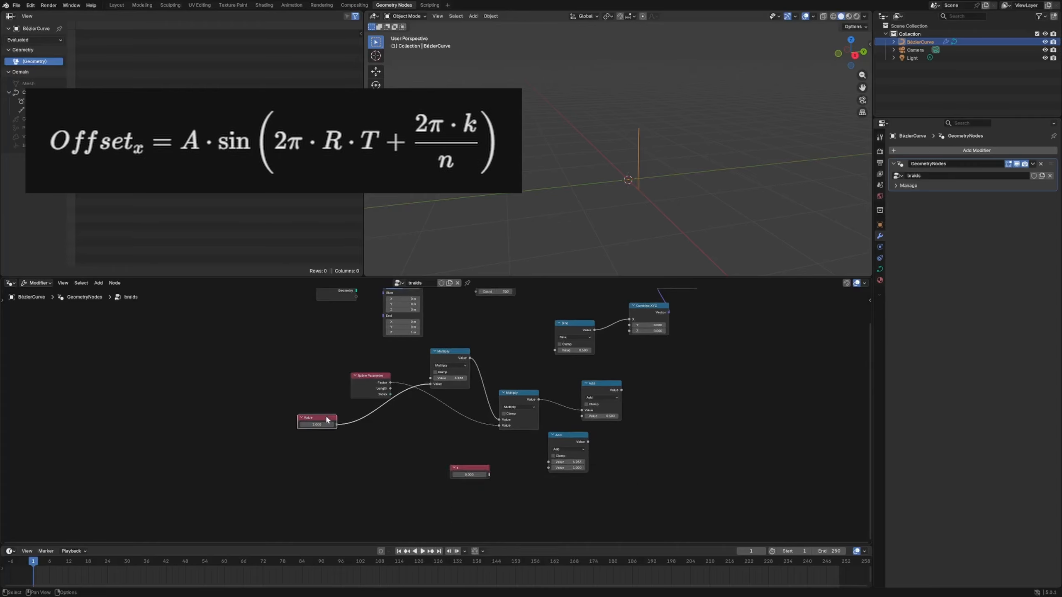
key(F2)
text(R)
key(Return)
Connect k to the lower 6.283 math node's second value and feed that node's result into a duplicate set to Divide.
click(413, 447)
drag(488, 474, 549, 468)
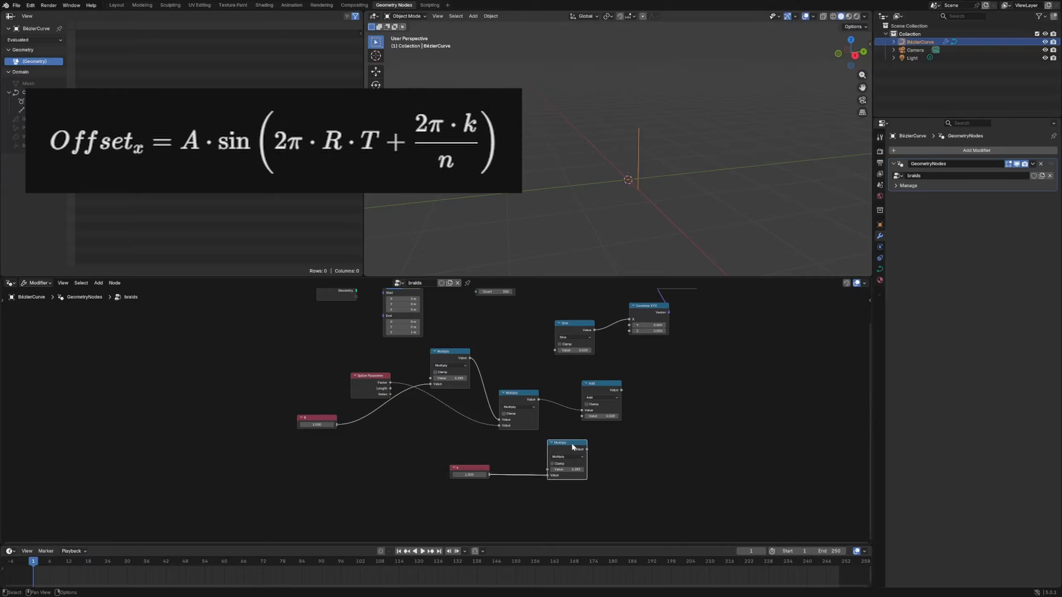
key(shift+d)
click(644, 450)
drag(587, 450, 617, 476)
click(636, 463)
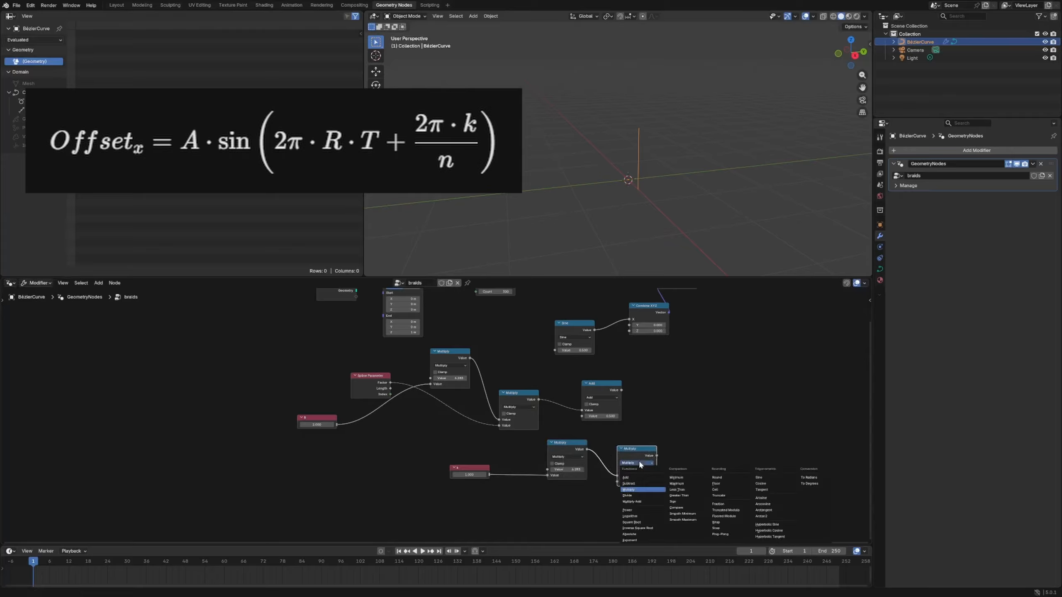
click(638, 470)
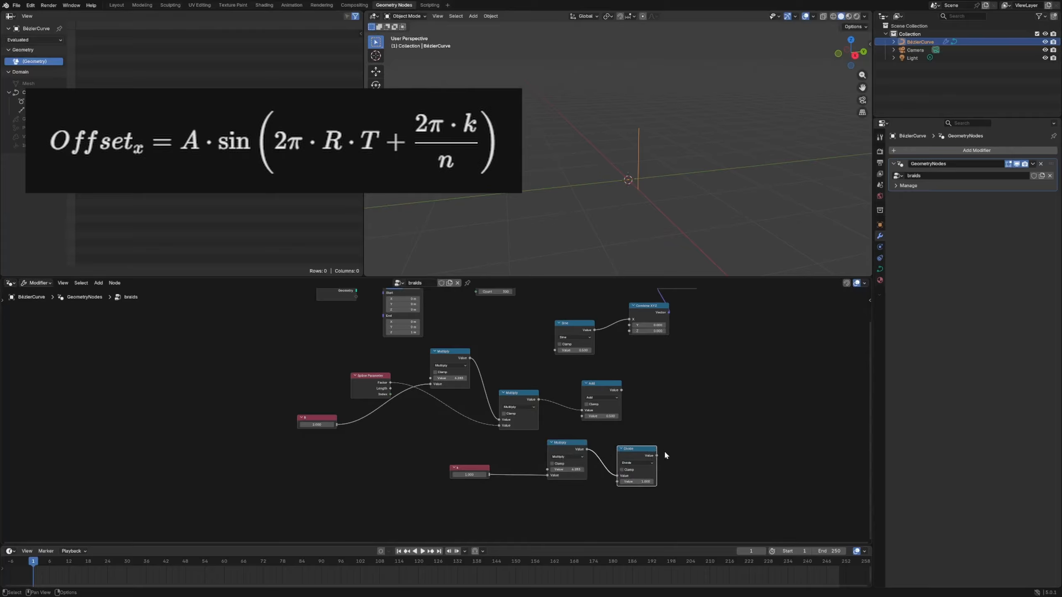
Duplicate the k value node, rename the copy n and set its value to 3.
click(474, 469)
key(shift+d)
click(457, 498)
scroll(602, 484, up, 10)
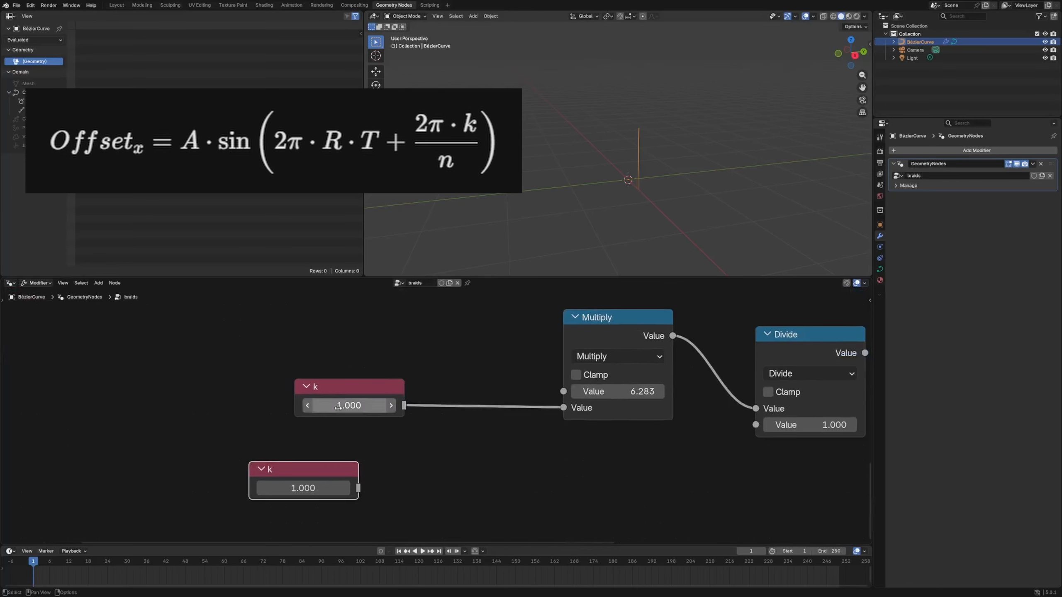
key(F2)
text(n)
key(Return)
click(317, 488)
text(3)
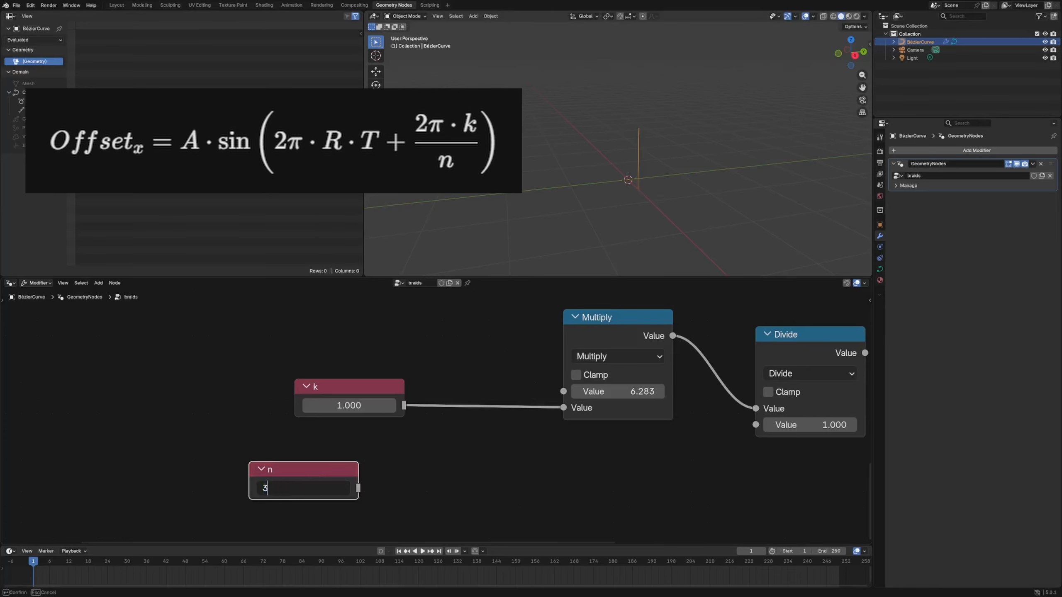
key(Return)
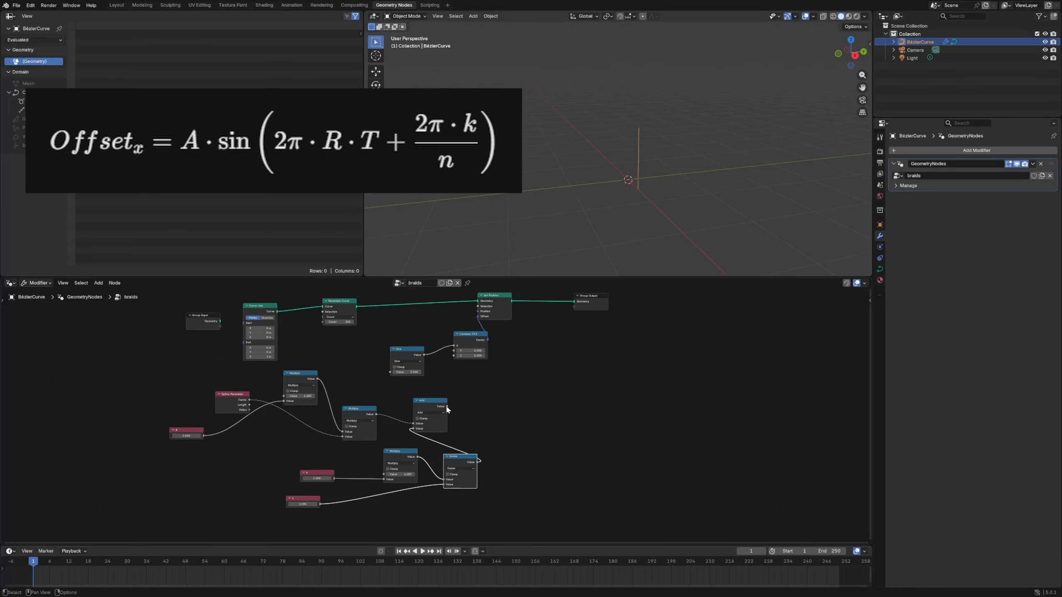
Connect the Add node's output to the Sine node's Value input and inspect the resulting curve.
drag(446, 406, 389, 372)
middle_drag(598, 239, 648, 201)
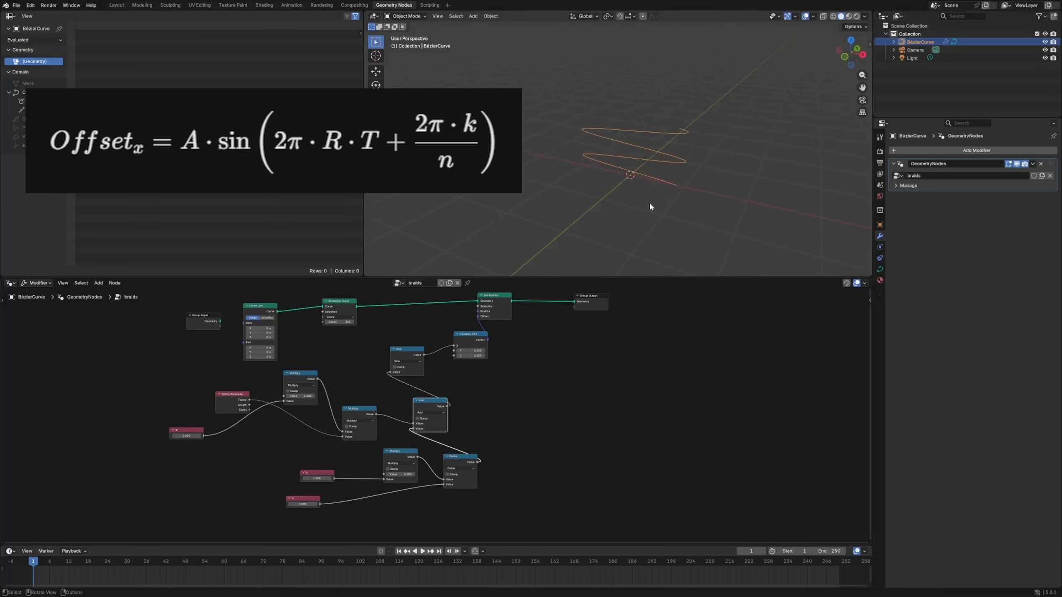
middle_drag(714, 144, 659, 168)
Move the Group Output and Set Position nodes further along the tree to make room after Combine XYZ.
scroll(468, 416, up, 6)
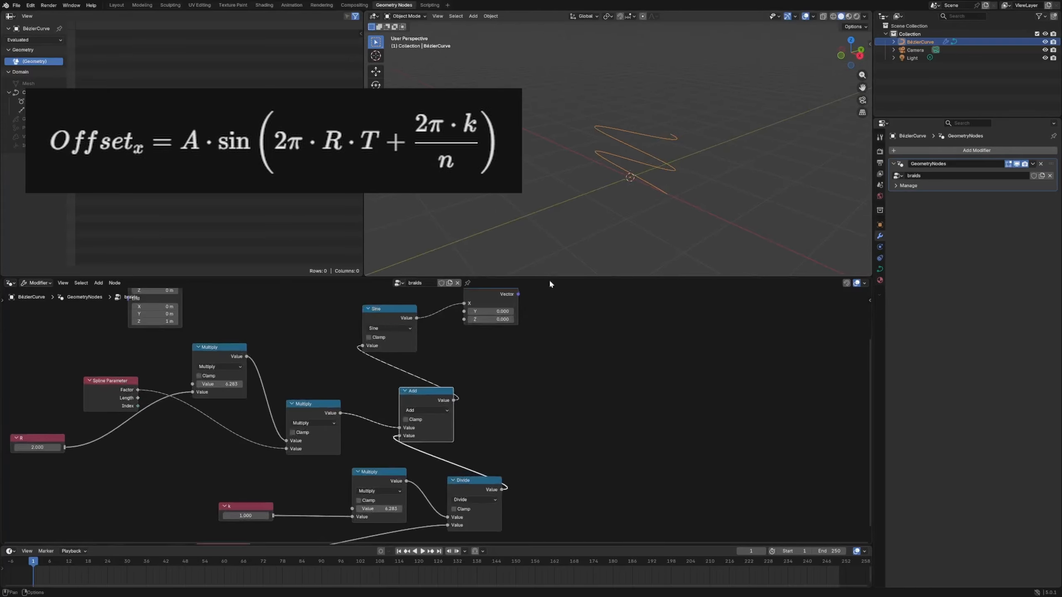
middle_drag(523, 330, 567, 387)
drag(753, 308, 788, 307)
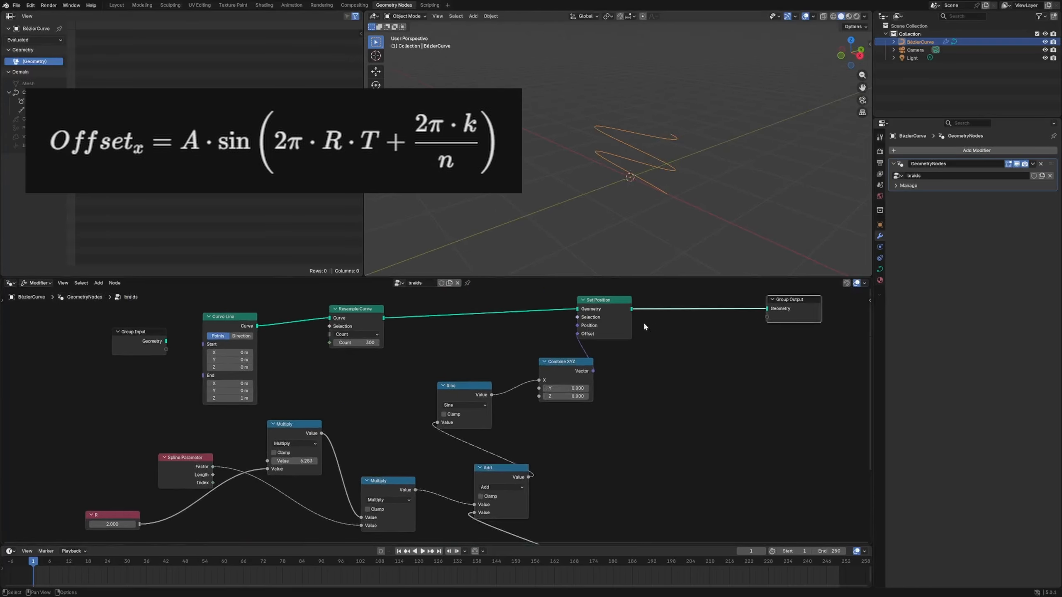
drag(591, 300, 638, 302)
scroll(585, 408, down, 3)
middle_drag(588, 422, 643, 320)
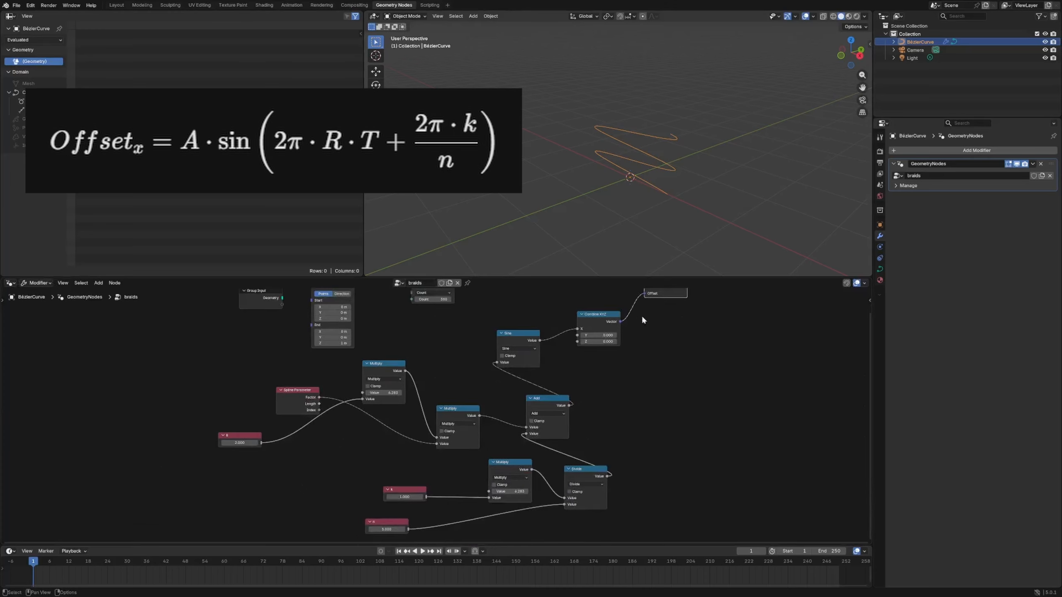
Tidy the node tree by repositioning Group Input, Curve Line, the first Multiply, Spline Parameter and the R, k and n value nodes.
scroll(637, 374, down, 3)
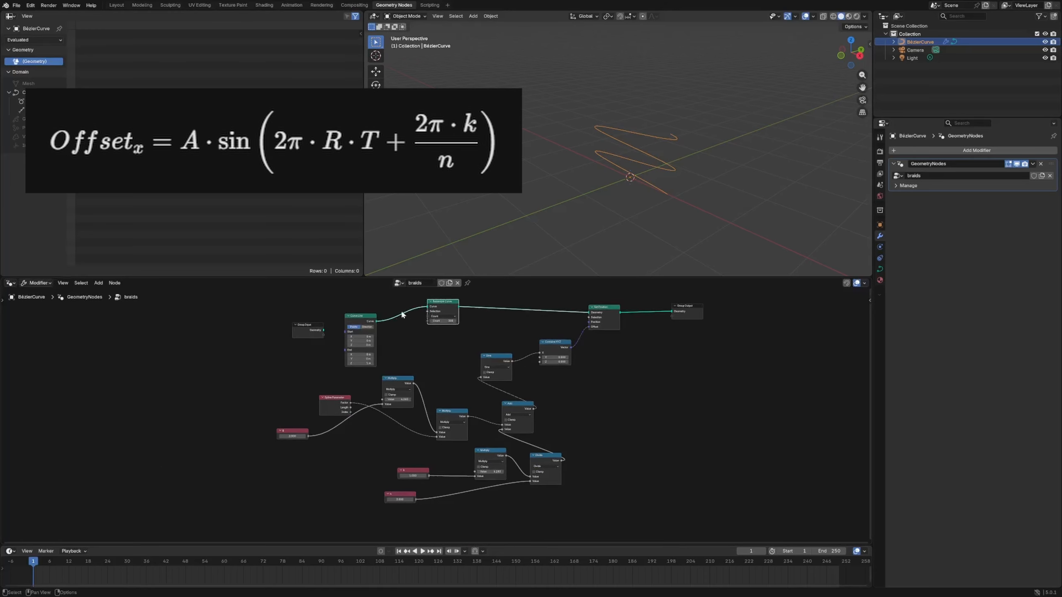
drag(401, 309, 358, 300)
drag(311, 325, 270, 315)
drag(356, 303, 361, 295)
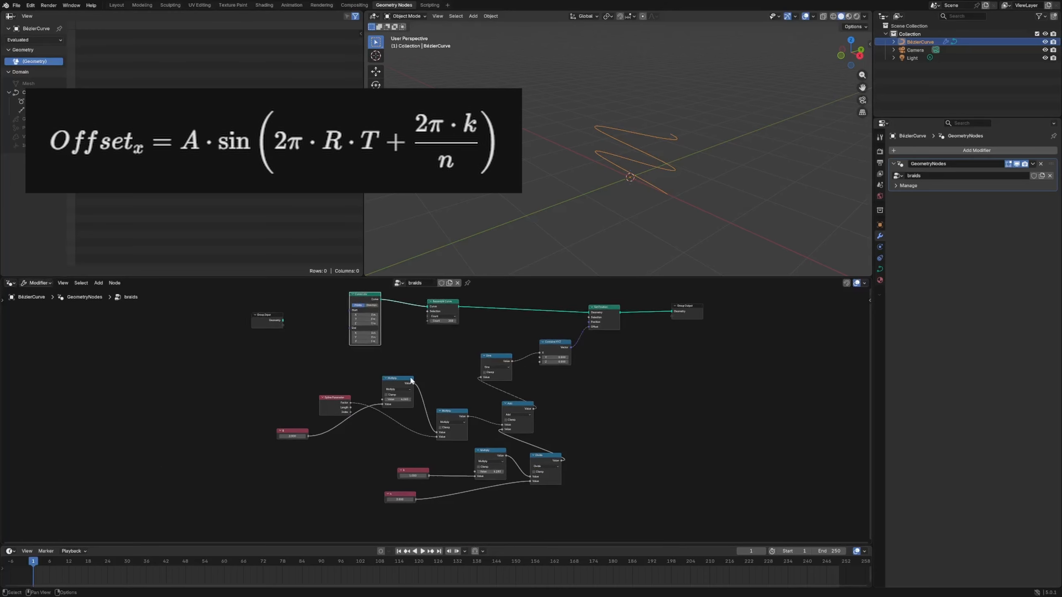
drag(410, 379, 413, 370)
drag(417, 471, 393, 497)
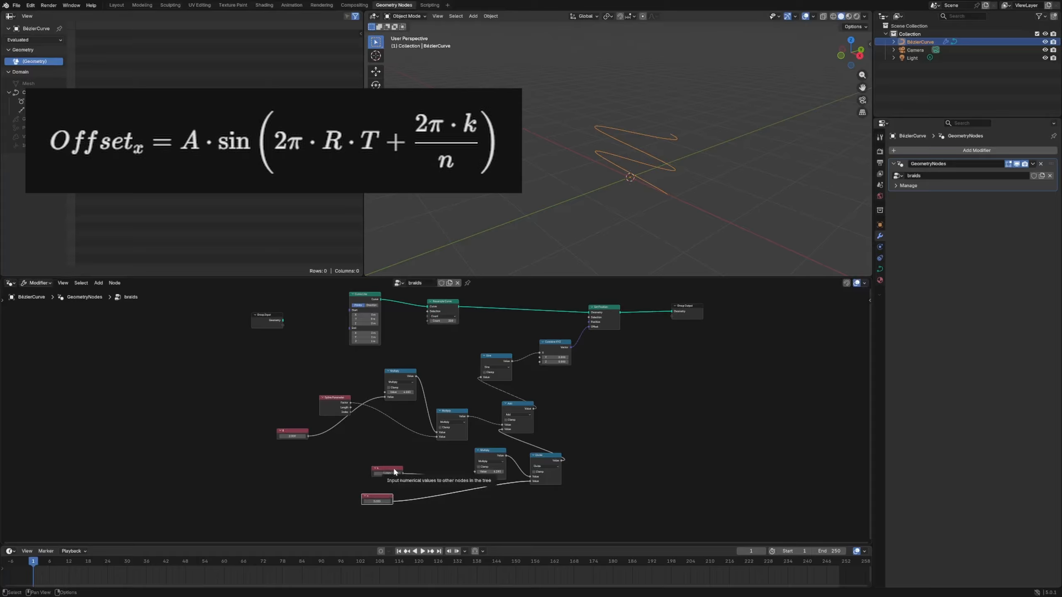
drag(394, 471, 374, 479)
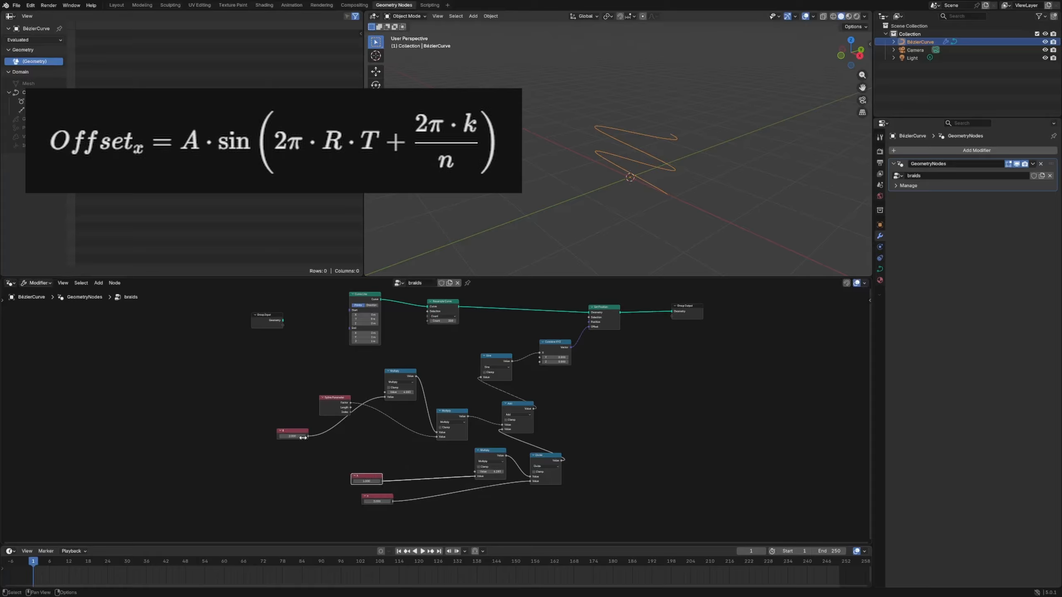
drag(291, 435, 363, 450)
drag(408, 374, 419, 386)
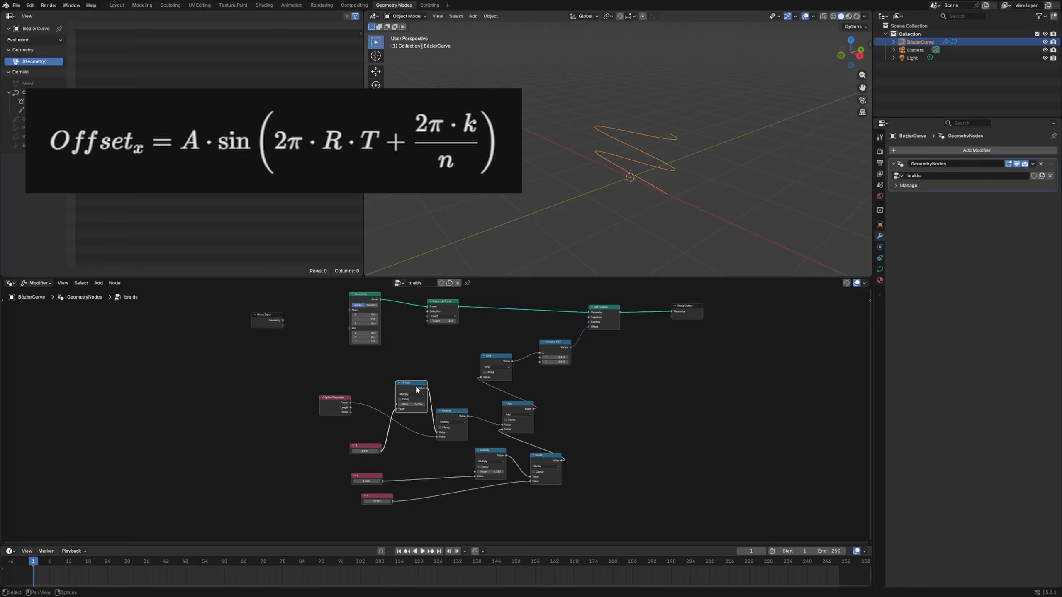
drag(341, 405, 367, 425)
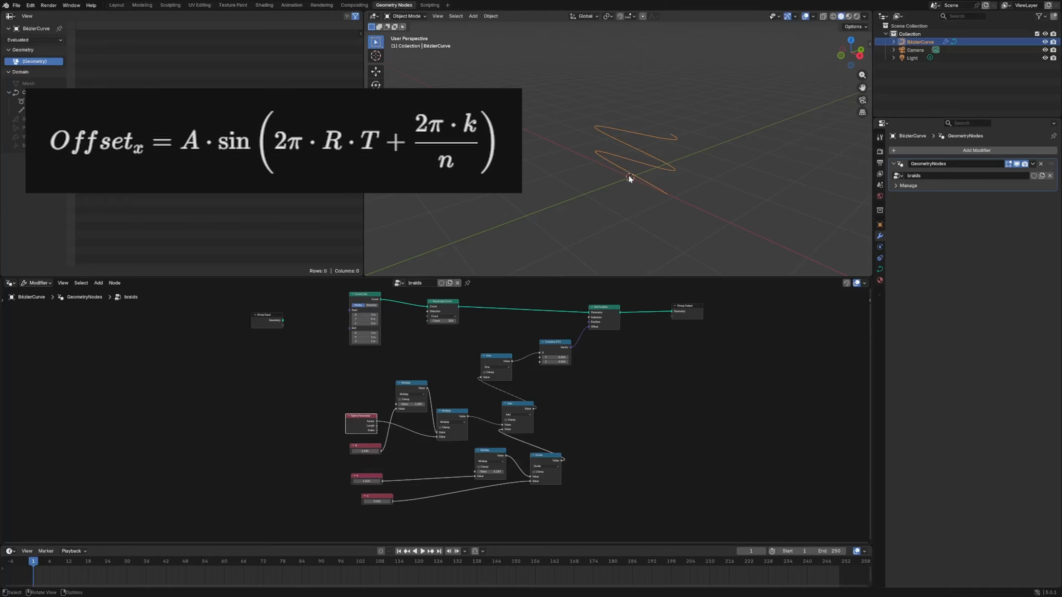
key(d)
drag(628, 177, 629, 178)
drag(638, 96, 650, 114)
drag(635, 115, 652, 118)
mouse_move(642, 180)
mouse_down()
mouse_move(610, 129)
mouse_move(681, 124)
mouse_up()
mouse_move(649, 144)
right_down()
mouse_move(661, 101)
mouse_move(597, 146)
mouse_move(600, 164)
right_up()
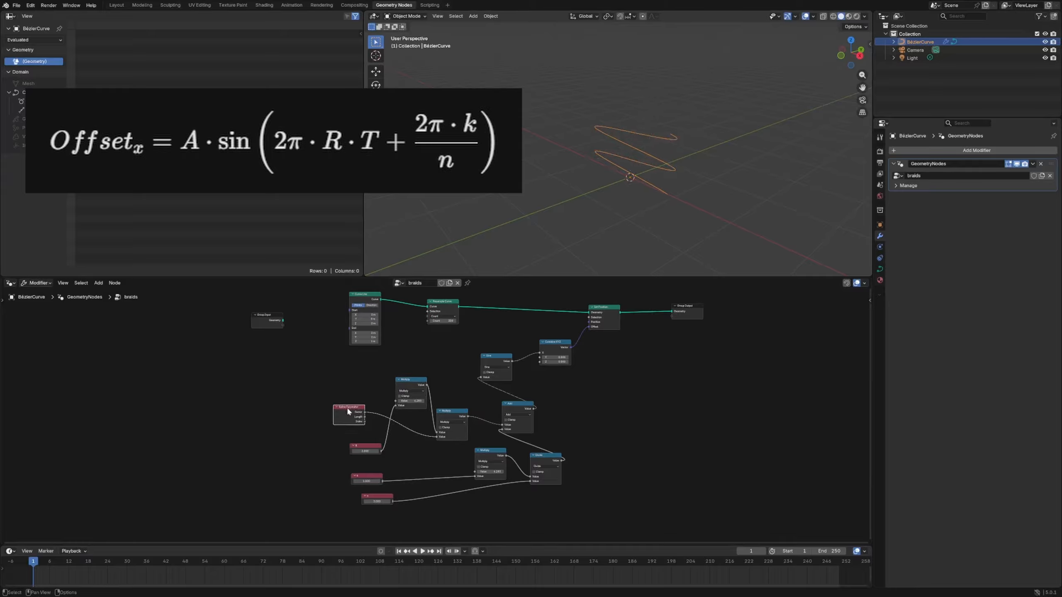
Move Spline Parameter in among the math nodes and separate the R, k and n value nodes and Combine XYZ from them.
drag(349, 412, 422, 438)
drag(368, 482, 377, 481)
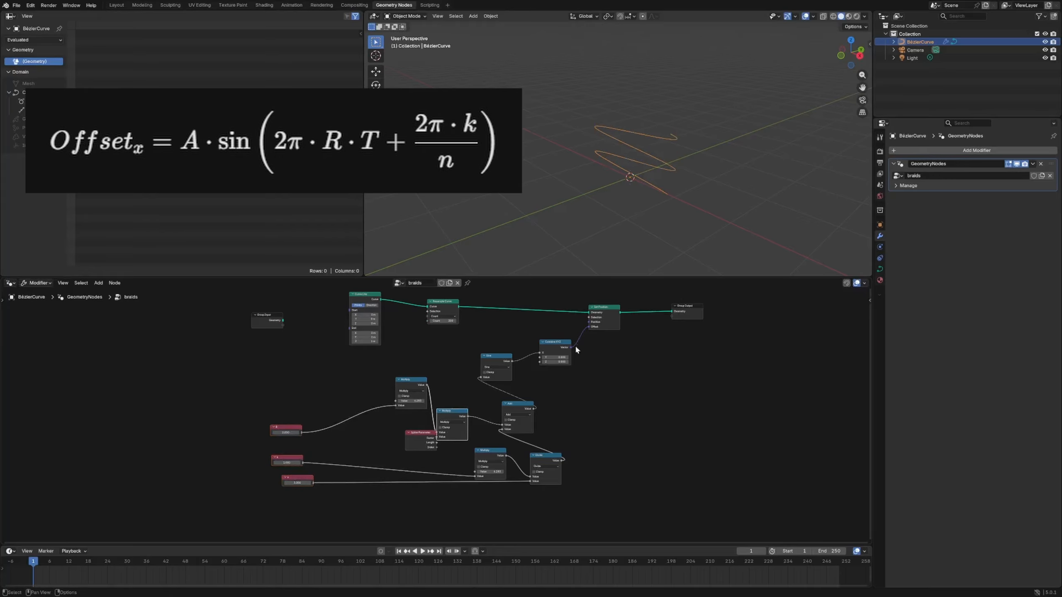
drag(602, 308, 625, 370)
Combine Spline Parameter and all math nodes into one node group, return to the main tree and reposition the group node.
middle_drag(573, 492, 588, 487)
drag(589, 487, 407, 360)
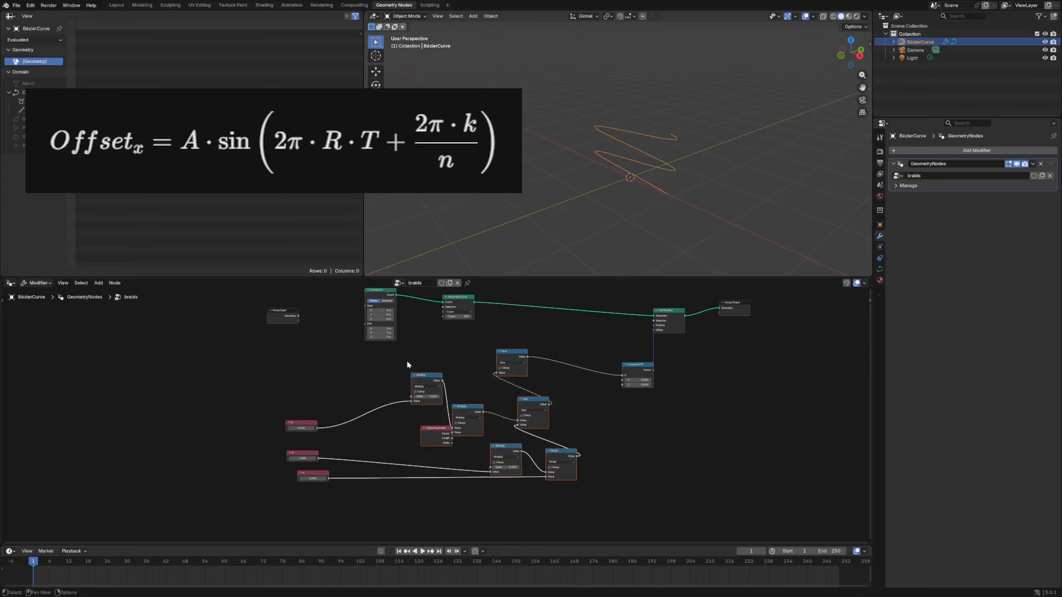
key(ctrl+g)
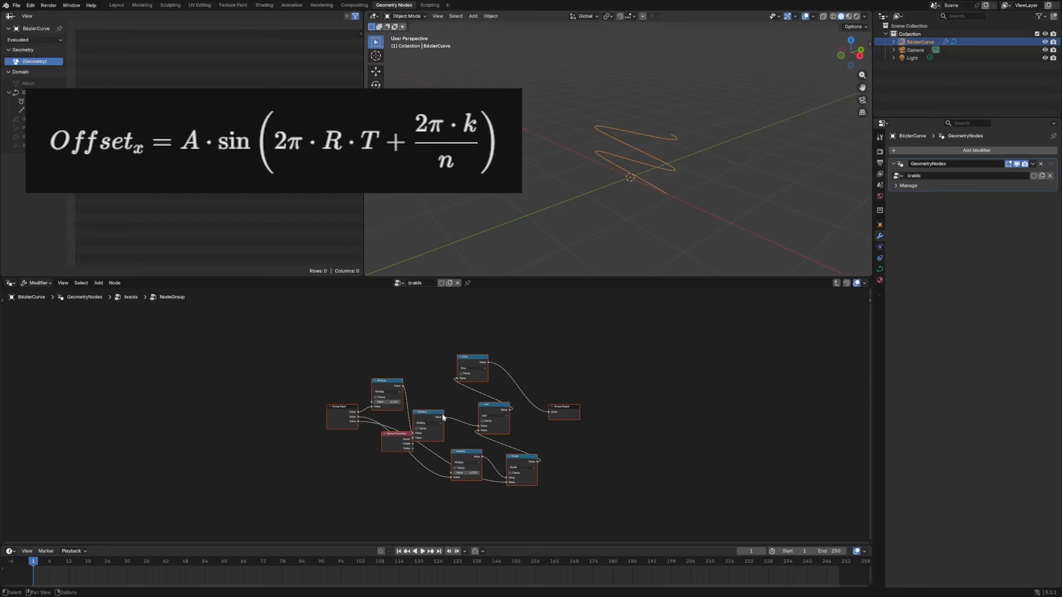
scroll(425, 426, up, 4)
key(Tab)
scroll(289, 437, down, 3)
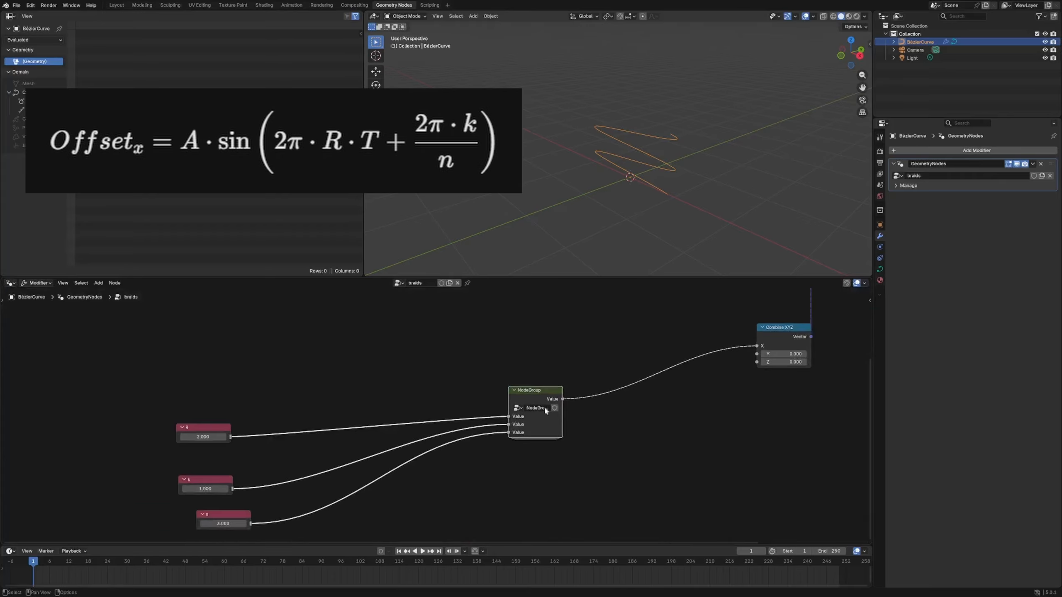
drag(544, 403, 526, 424)
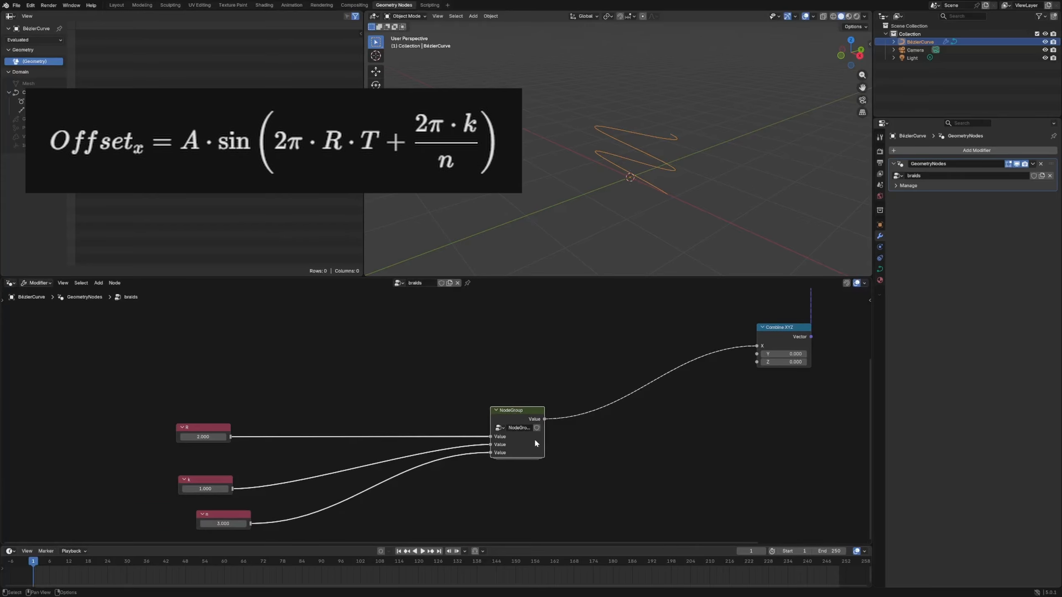
Enter the node group with its group socket settings displayed.
key(n)
click(867, 320)
click(867, 338)
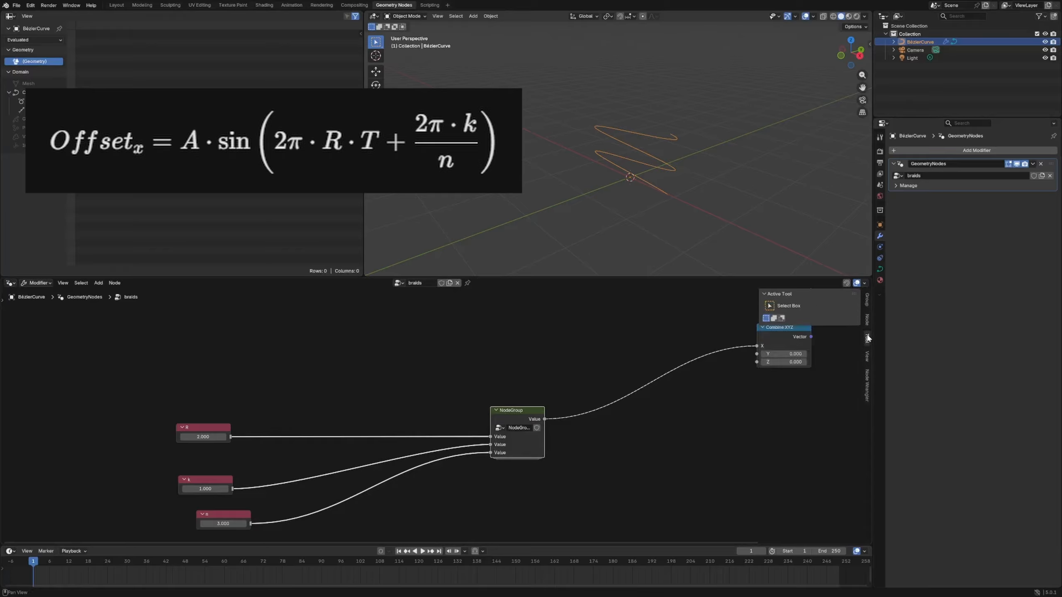
click(866, 299)
click(866, 321)
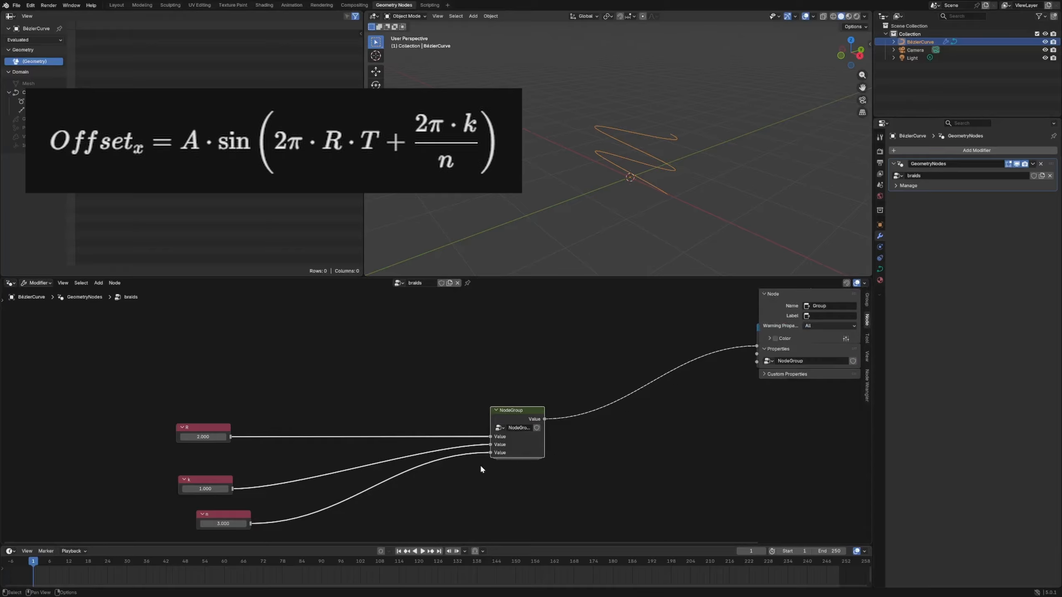
click(866, 299)
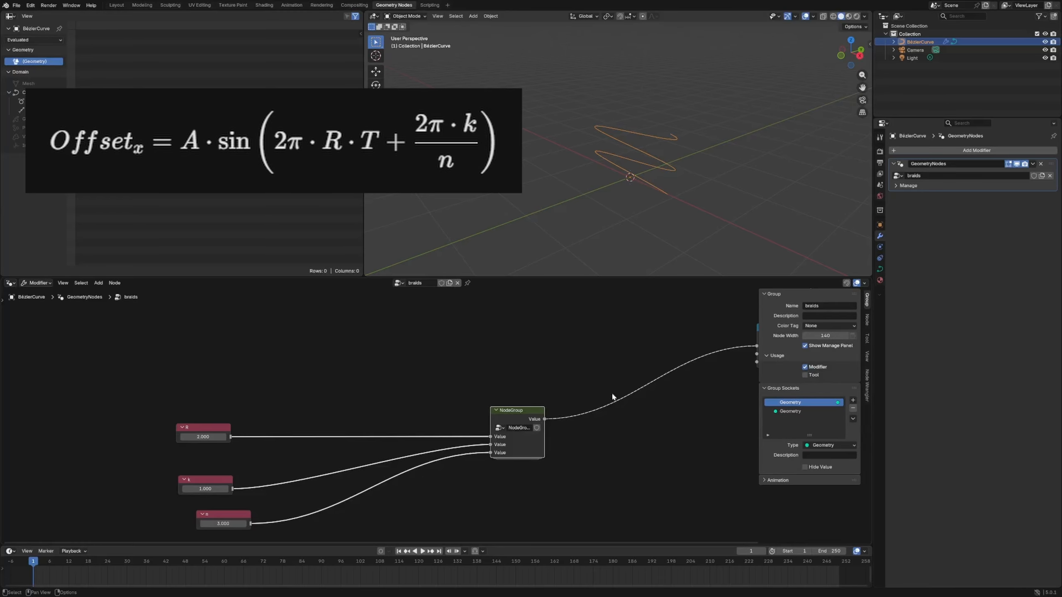
key(Tab)
key(Tab)
key(Tab)
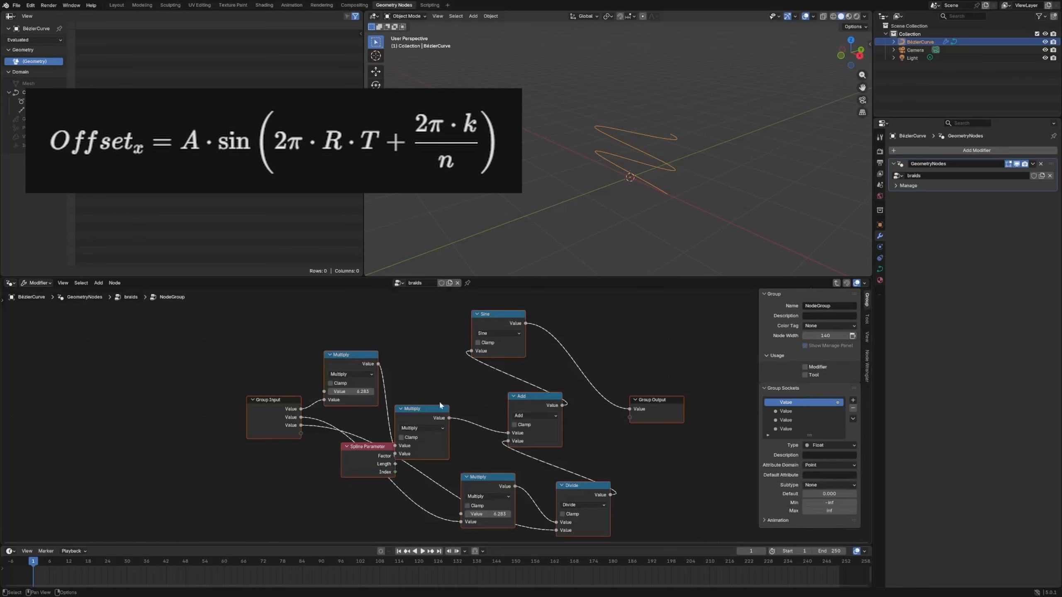
Rename the node group's three input sockets to R, k and n, and return to the main tree.
click(797, 411)
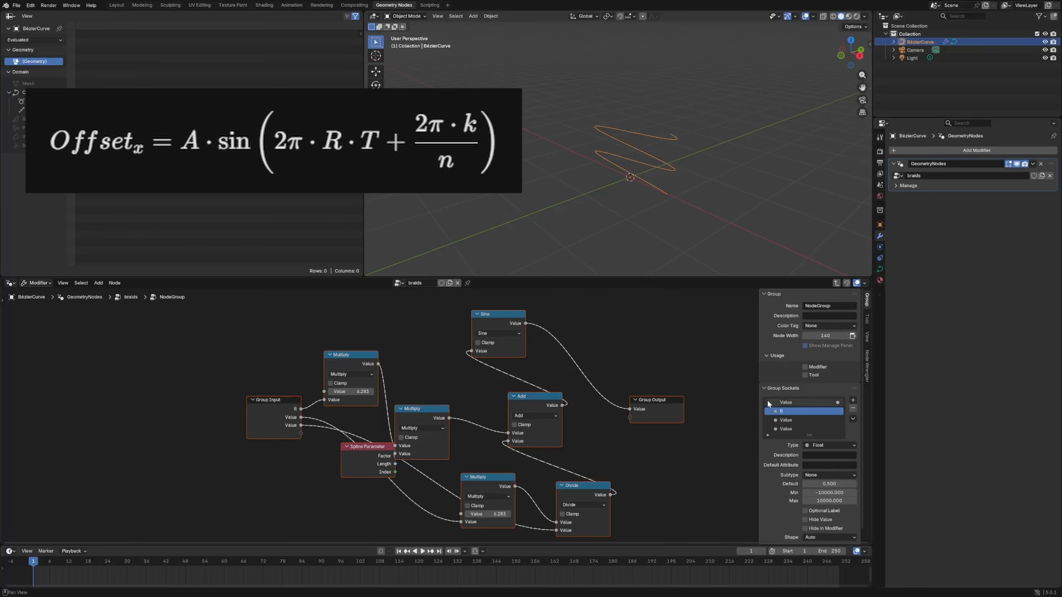
double_click(786, 420)
text(K)
key(Return)
double_click(787, 429)
text(n)
key(Return)
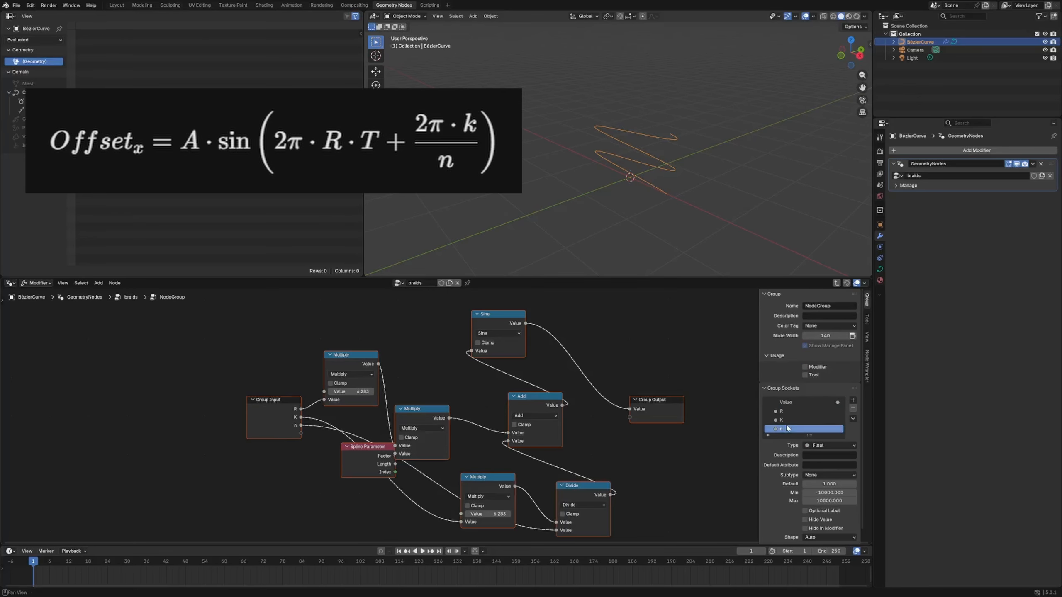
double_click(786, 420)
text(k)
key(Return)
key(Tab)
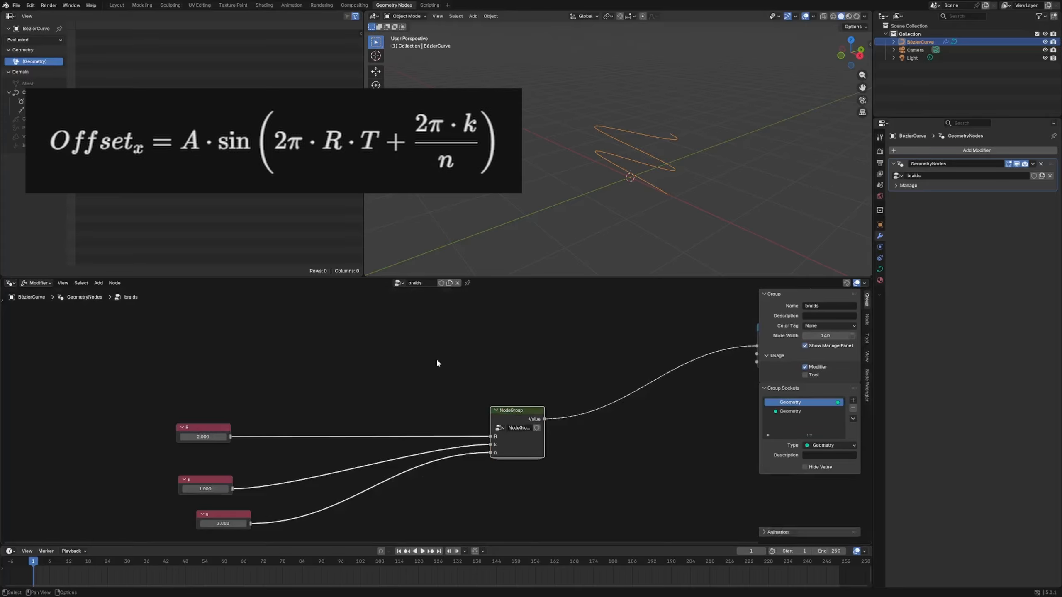
Rearrange the R, k and n value nodes, the node group and Combine XYZ closer together in the main tree.
scroll(439, 370, down, 3)
drag(446, 387, 269, 499)
key(g)
drag(361, 471, 377, 478)
scroll(728, 352, down, 2)
middle_drag(728, 351, 591, 352)
drag(571, 350, 549, 346)
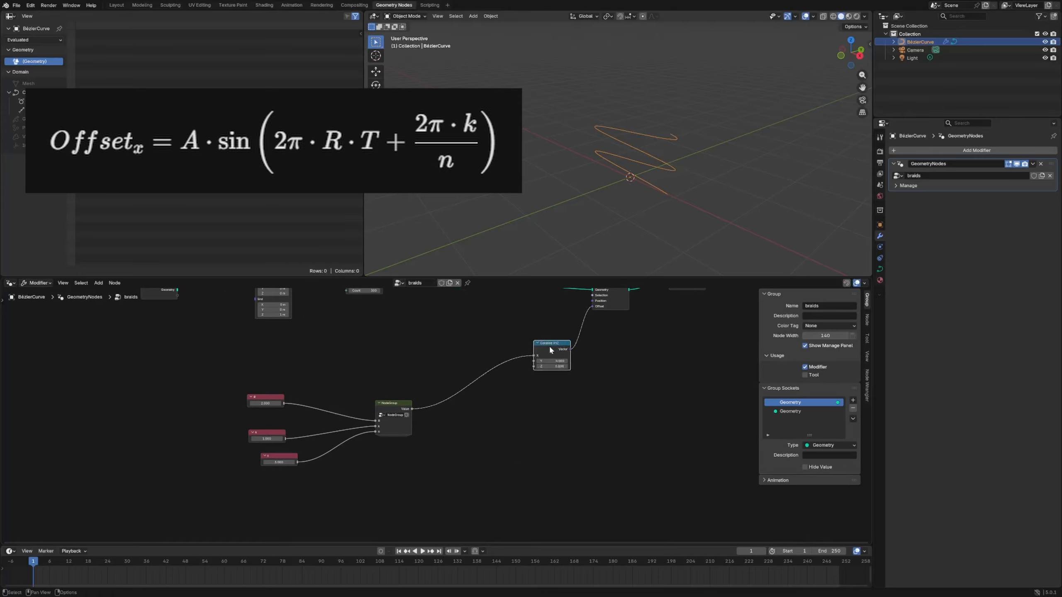
drag(397, 404, 404, 380)
scroll(404, 380, up, 4)
middle_drag(404, 380, 424, 425)
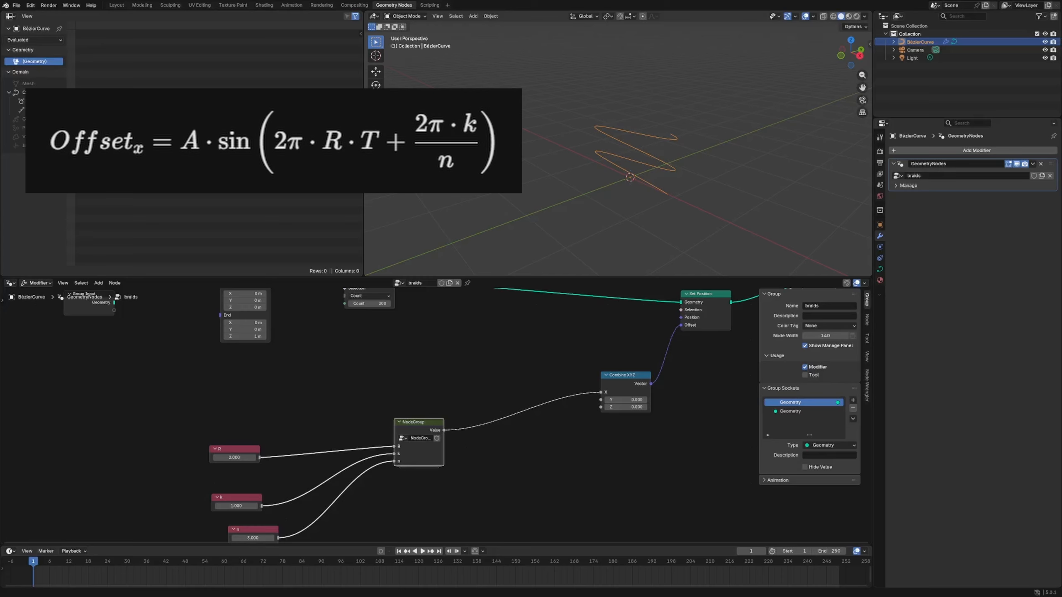
Add an input socket named constant below n in the node group and feed it from a value node labelled constant.
key(Tab)
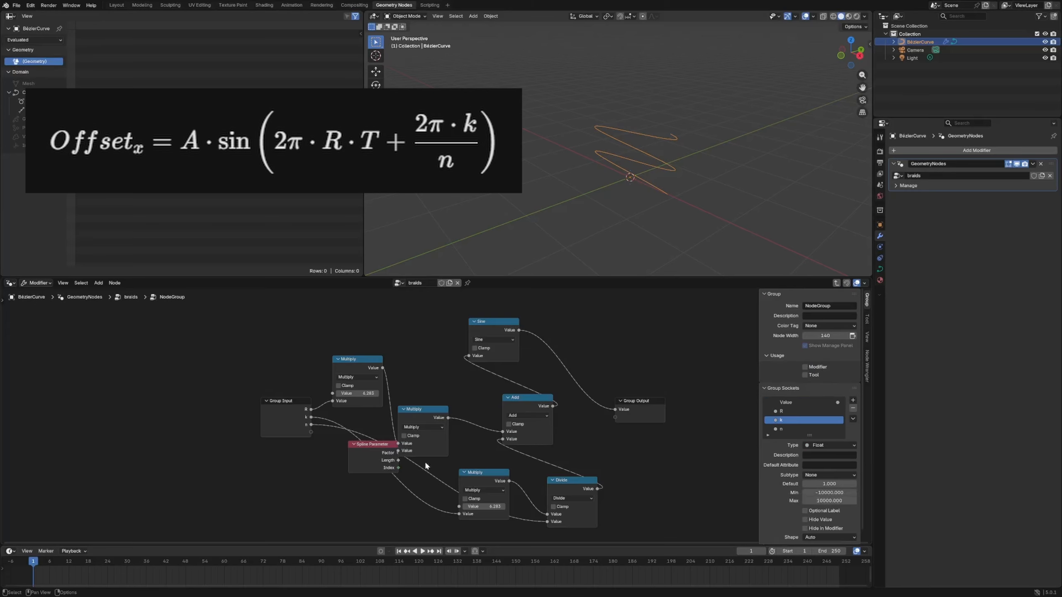
click(841, 427)
click(837, 420)
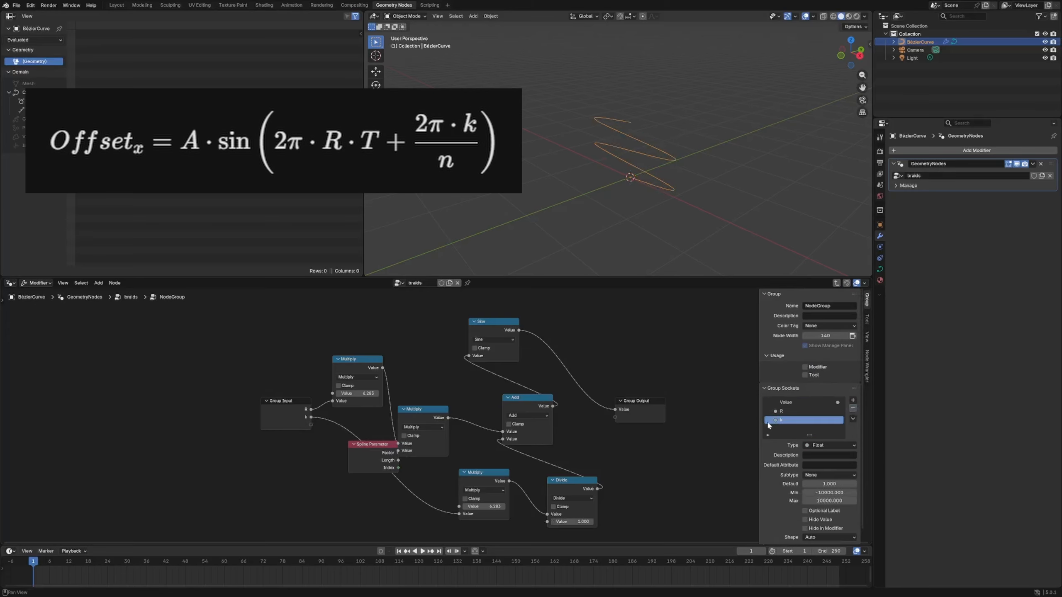
click(853, 401)
click(868, 410)
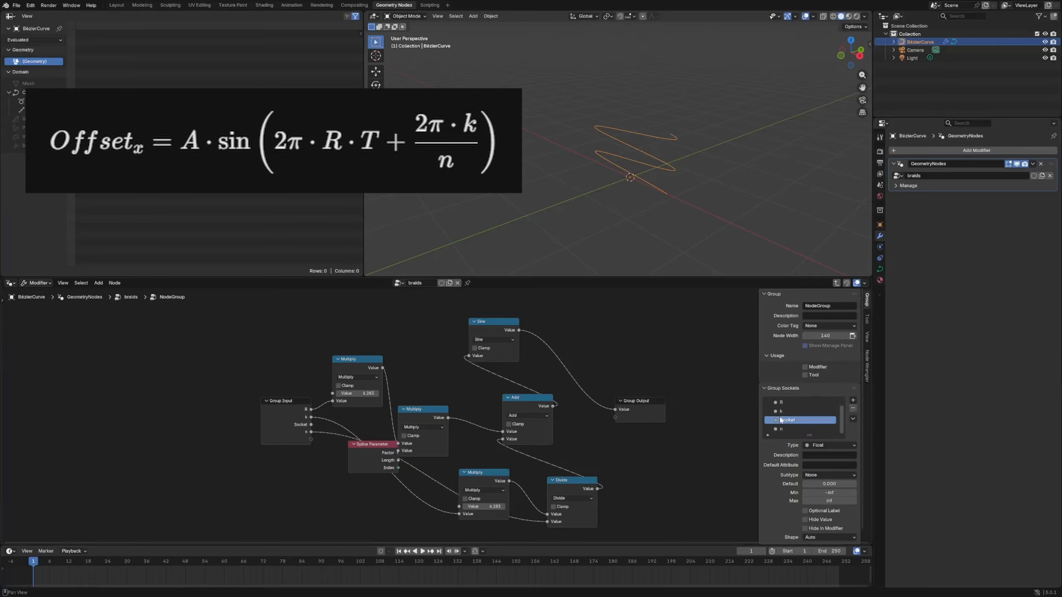
double_click(795, 429)
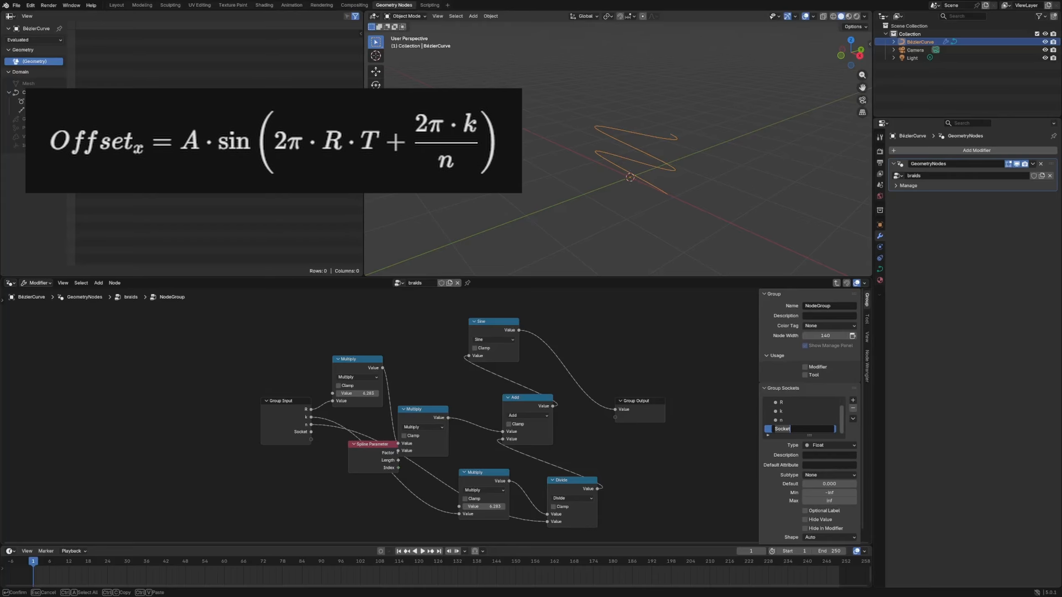
text(constant)
key(Return)
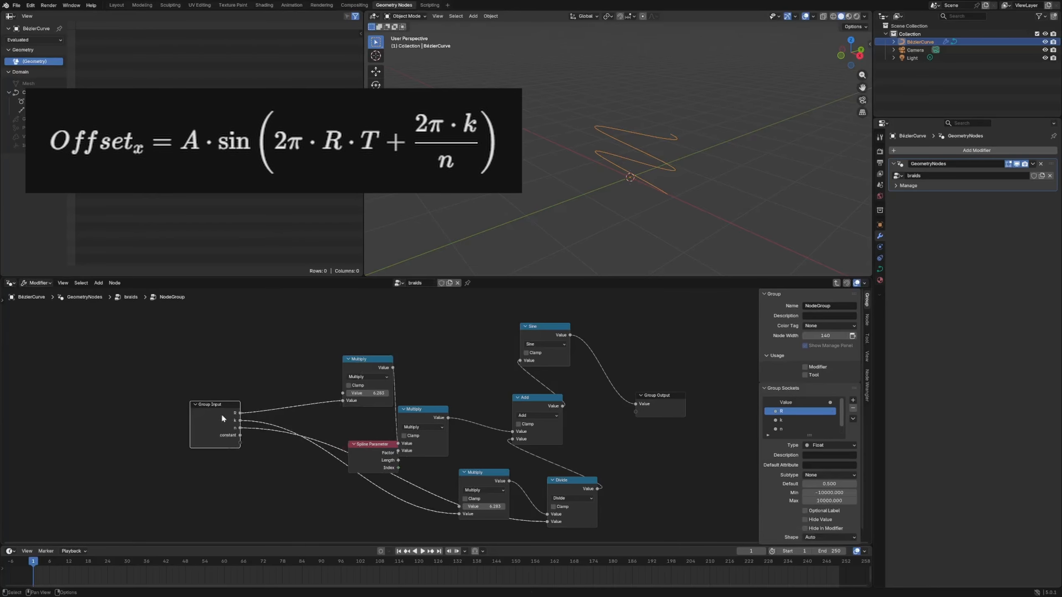
key(Tab)
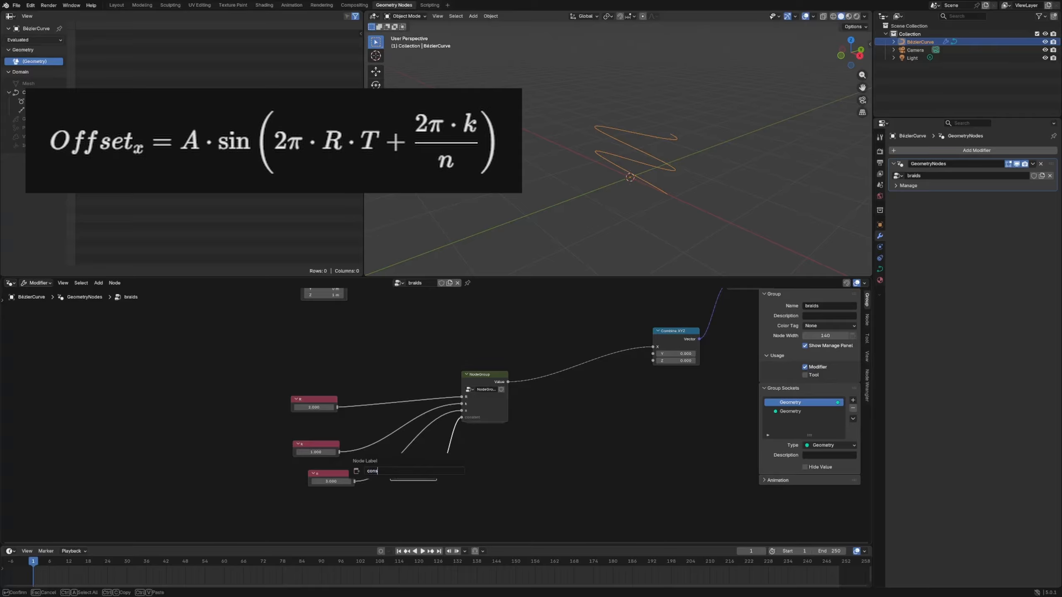
Spread out the nodes inside the group so Multiply, Divide, Add, Sine and Group Output follow the calculation order.
key(Tab)
drag(253, 366, 252, 376)
drag(380, 389, 357, 397)
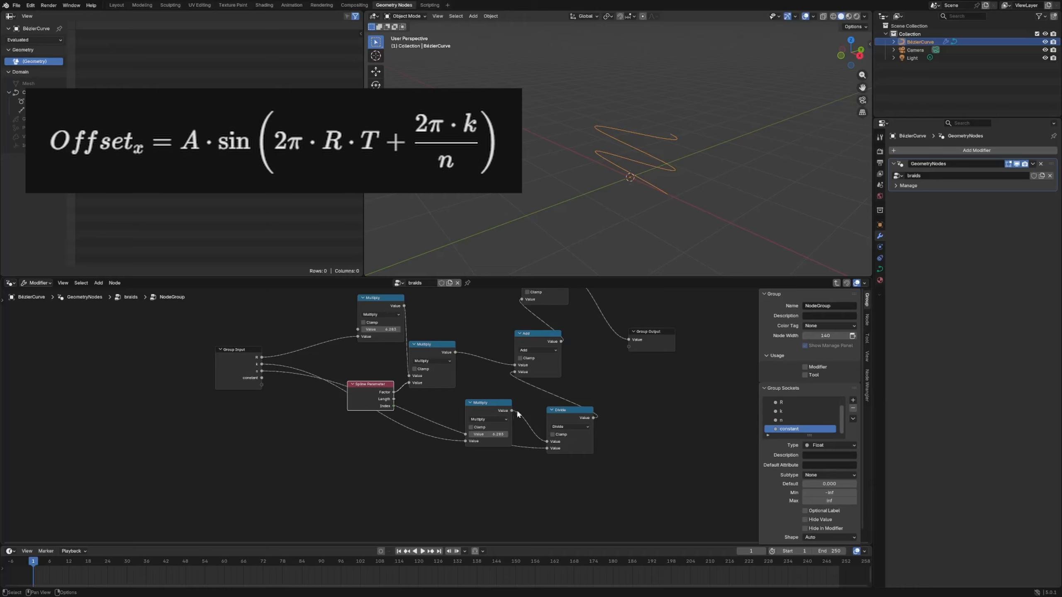
drag(464, 402, 534, 432)
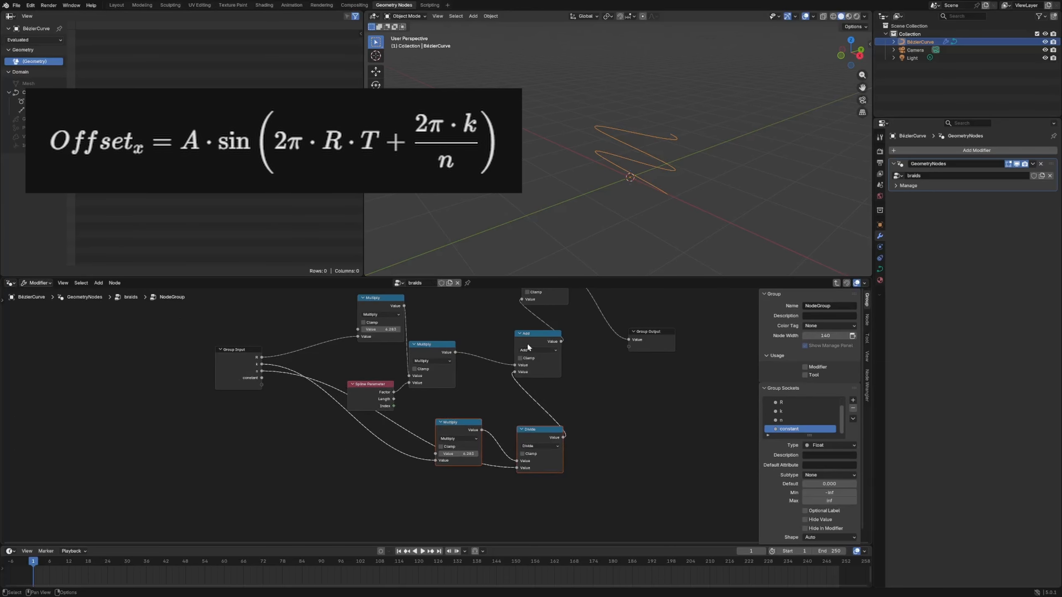
drag(530, 345, 531, 335)
scroll(585, 351, down, 4)
drag(604, 361, 654, 355)
drag(515, 313, 588, 345)
drag(516, 352, 528, 350)
drag(544, 410, 438, 439)
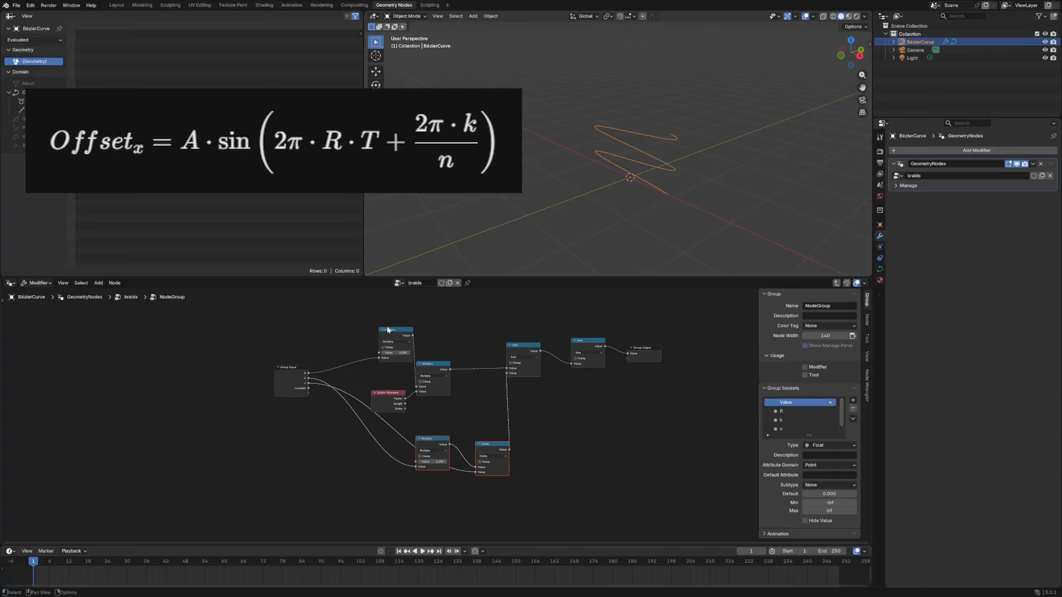
Insert Multiply nodes after the group's R and k inputs and connect constant as the other factor of each.
drag(382, 320, 435, 420)
key(g)
click(466, 400)
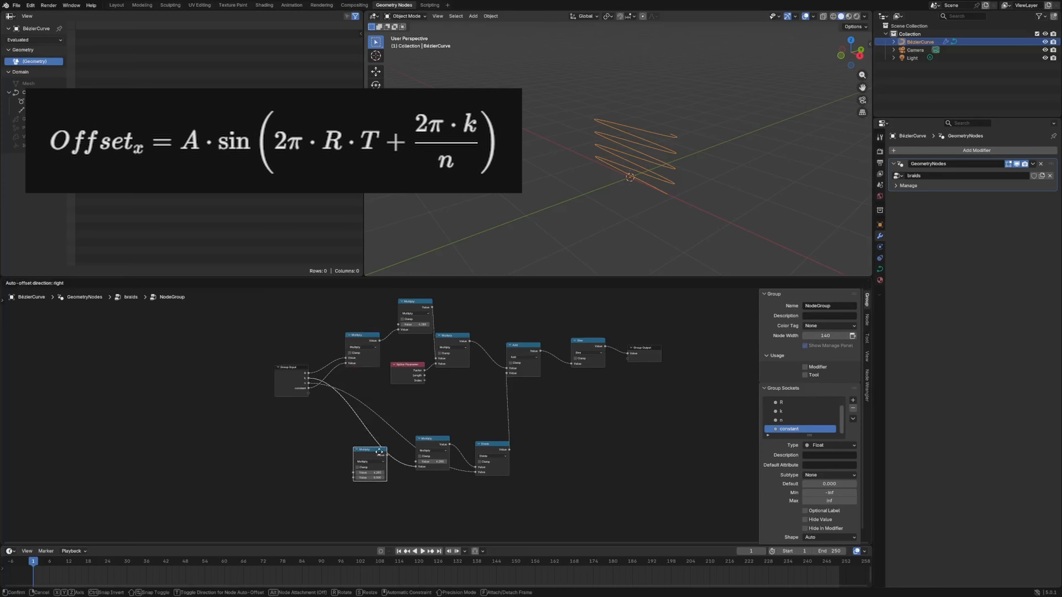
drag(354, 467, 304, 395)
Return to the main tree and set the constant value node to 1.
key(Tab)
click(487, 439)
double_click(421, 469)
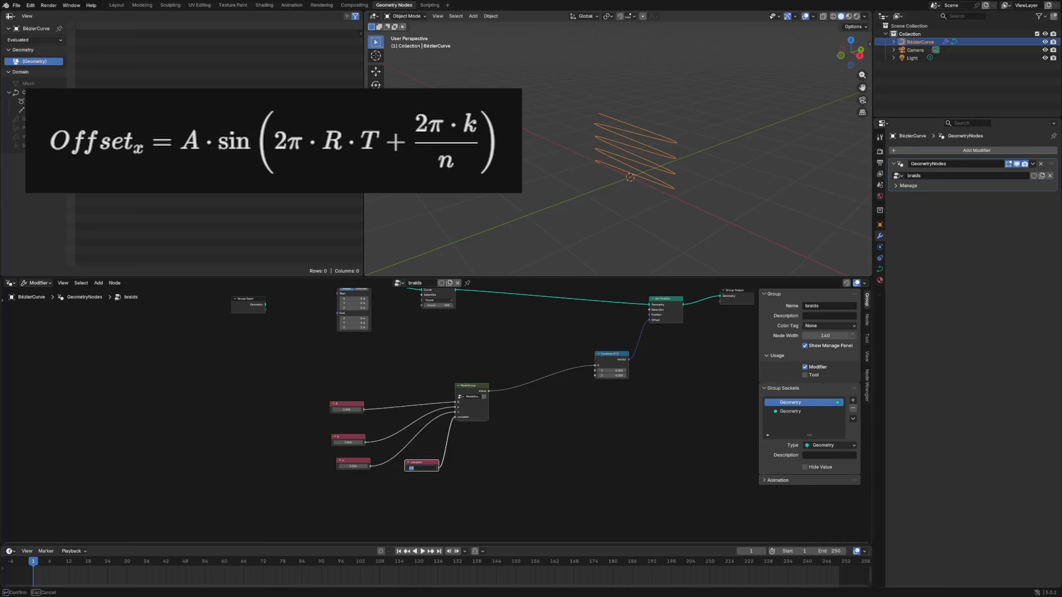
text(1)
key(Return)
Duplicate the node group with its input connections kept and place the copy below Combine XYZ.
click(481, 410)
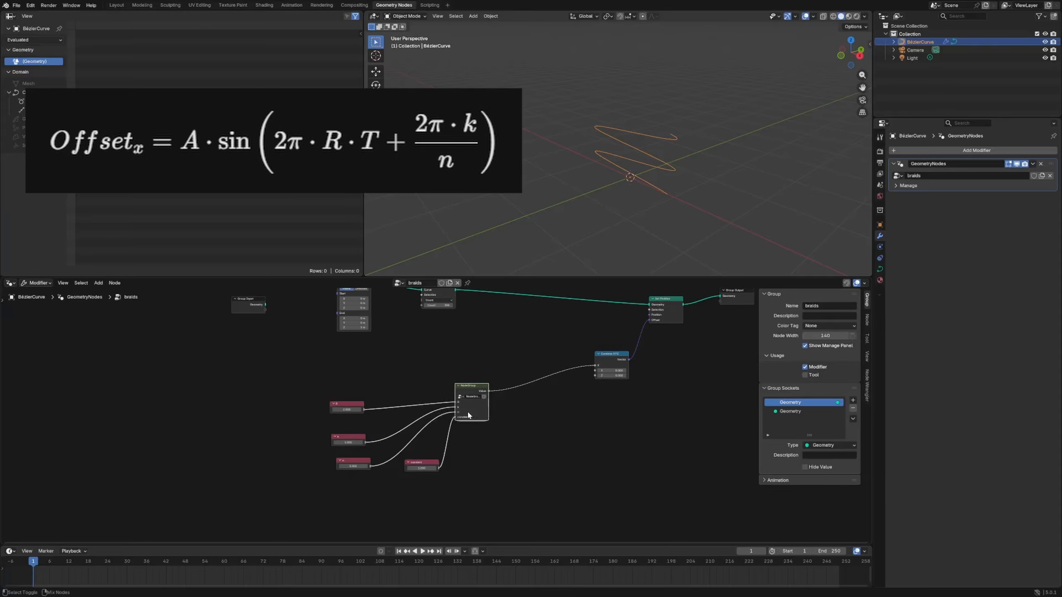
key(ctrl+shift+d)
click(551, 465)
Give each node group its own constant value node and connect the copied group's output to Combine XYZ's Y.
drag(438, 499, 436, 498)
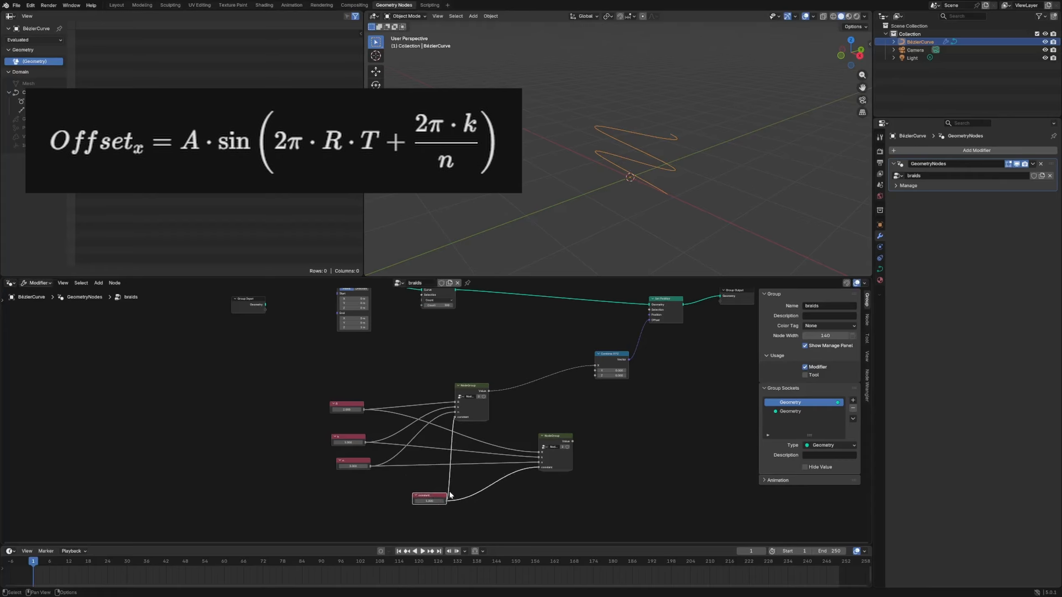
ctrl+right_drag(464, 488, 460, 507)
drag(442, 500, 420, 501)
key(ctrl+z)
drag(507, 499, 595, 370)
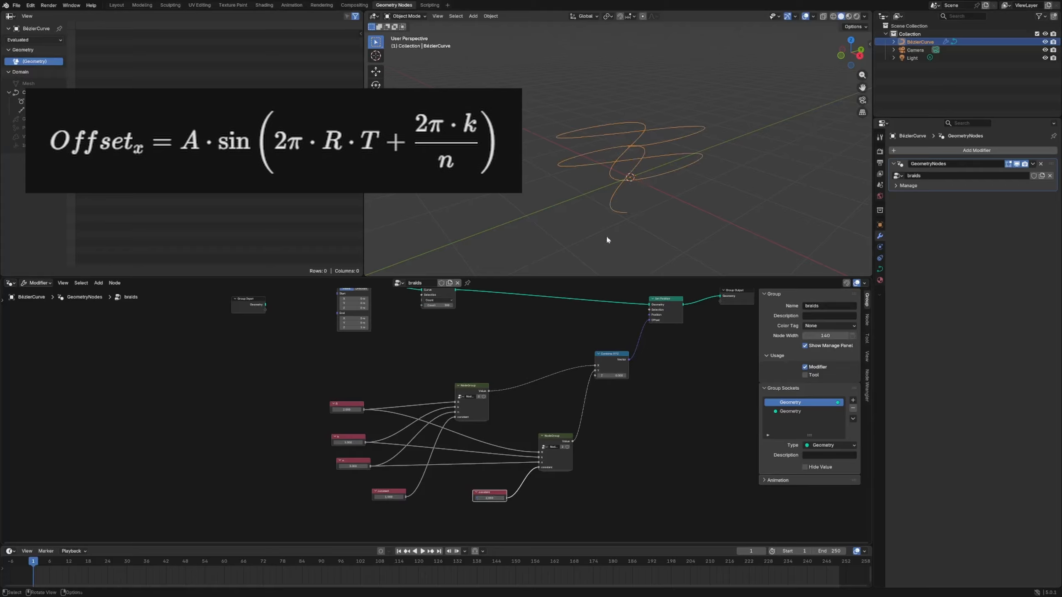
Tidy the node layout by moving the two node groups, the R, k, n and constant value nodes, and Combine XYZ closer together.
middle_drag(612, 238, 682, 193)
middle_drag(638, 259, 642, 203)
scroll(465, 391, down, 1)
drag(466, 390, 500, 380)
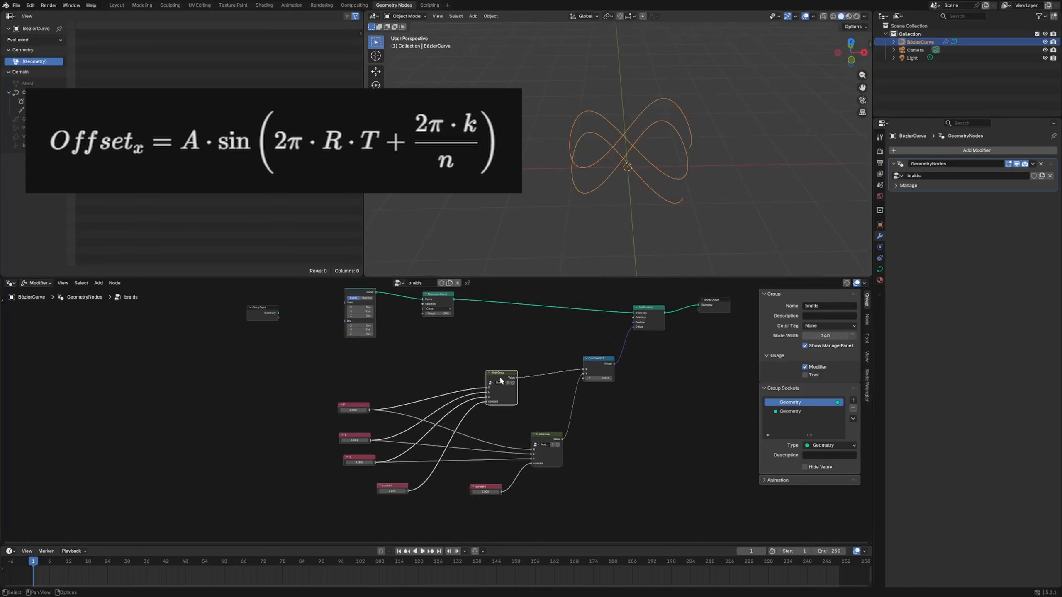
drag(392, 382, 407, 432)
click(406, 433)
drag(551, 434, 510, 429)
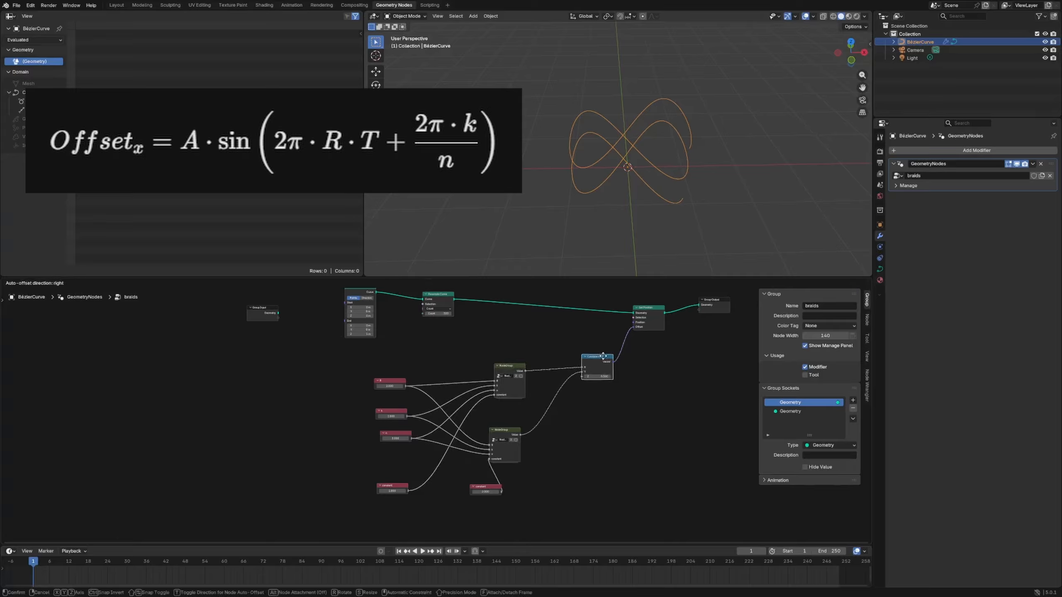
drag(601, 360, 593, 354)
drag(497, 491, 480, 485)
drag(398, 487, 394, 471)
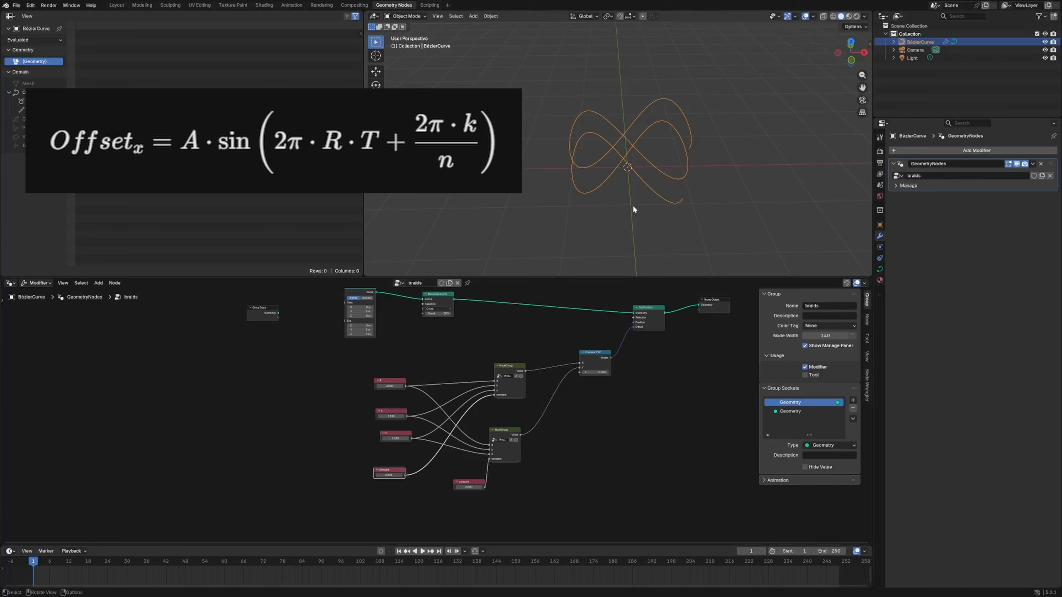
Duplicate the curve object in place and reselect the original curve.
middle_drag(651, 208, 662, 163)
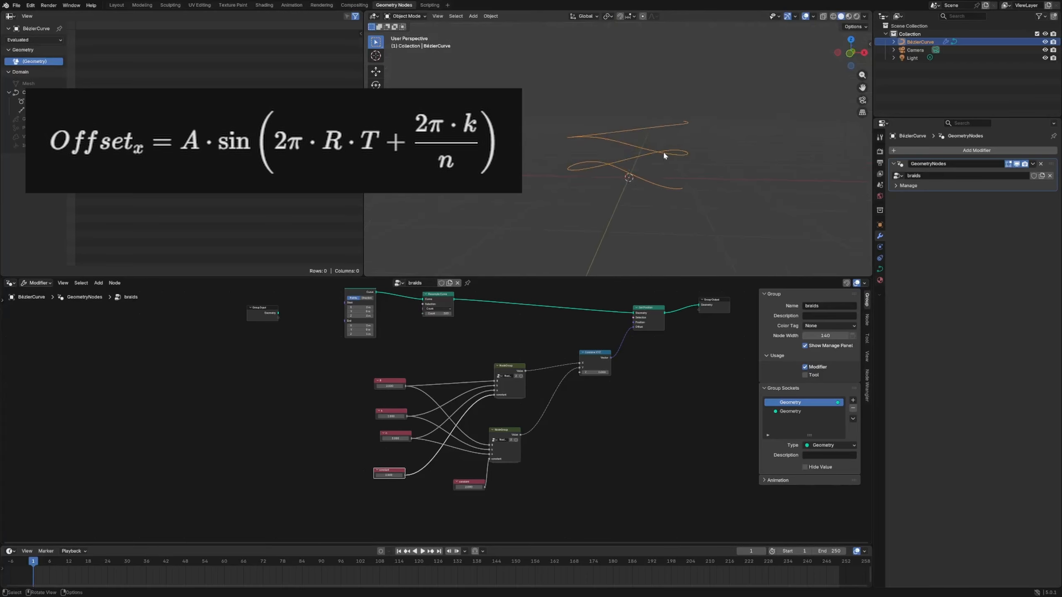
key(shift+d)
click(665, 152)
click(665, 152)
key(g)
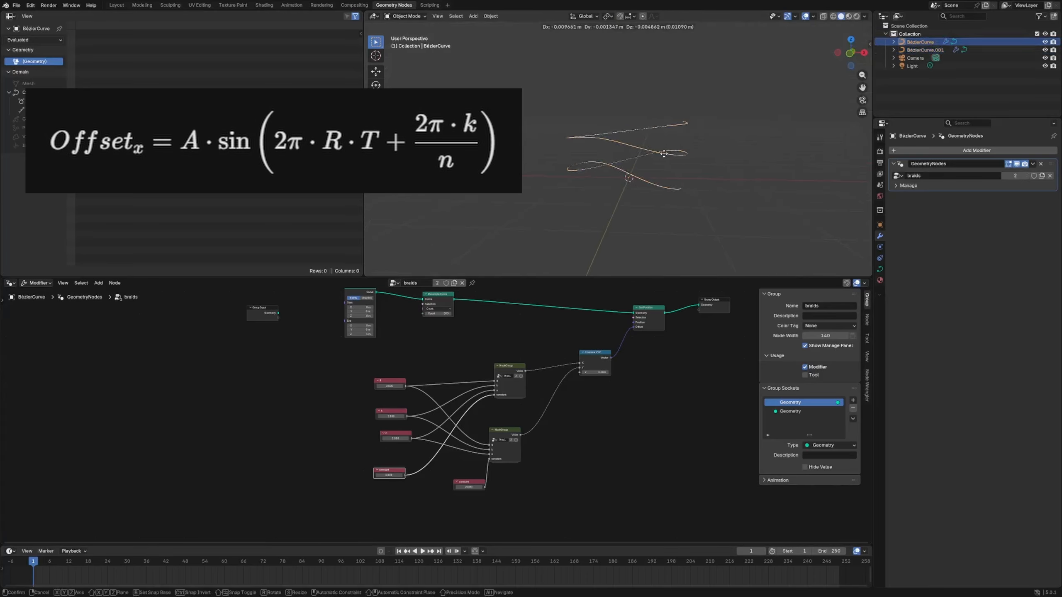
click(664, 153)
middle_drag(665, 153, 645, 175)
click(645, 175)
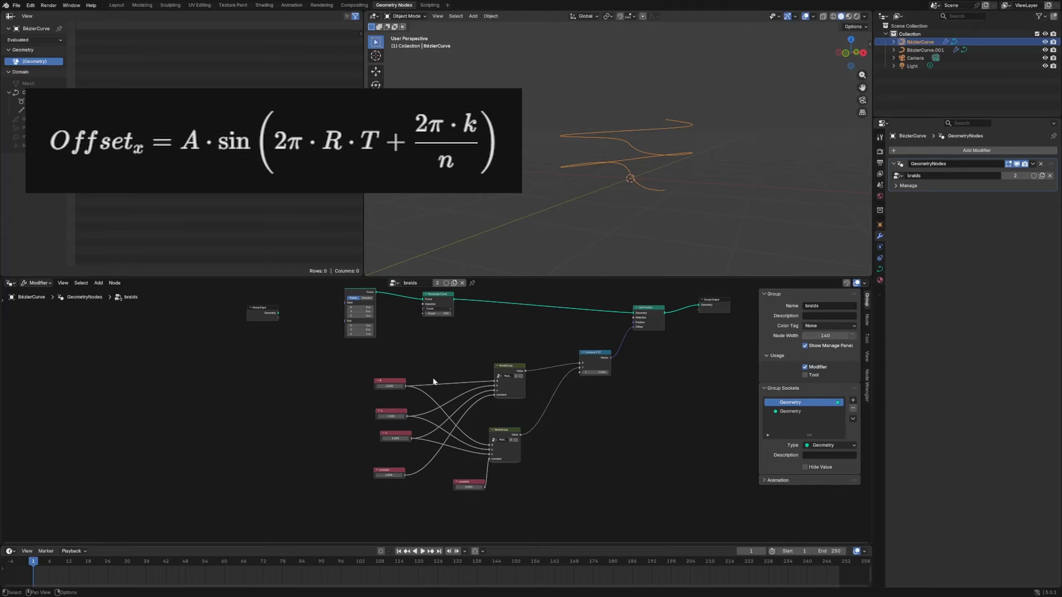
Move the Resample Curve node closer to the Curve Line node.
scroll(460, 368, up, 4)
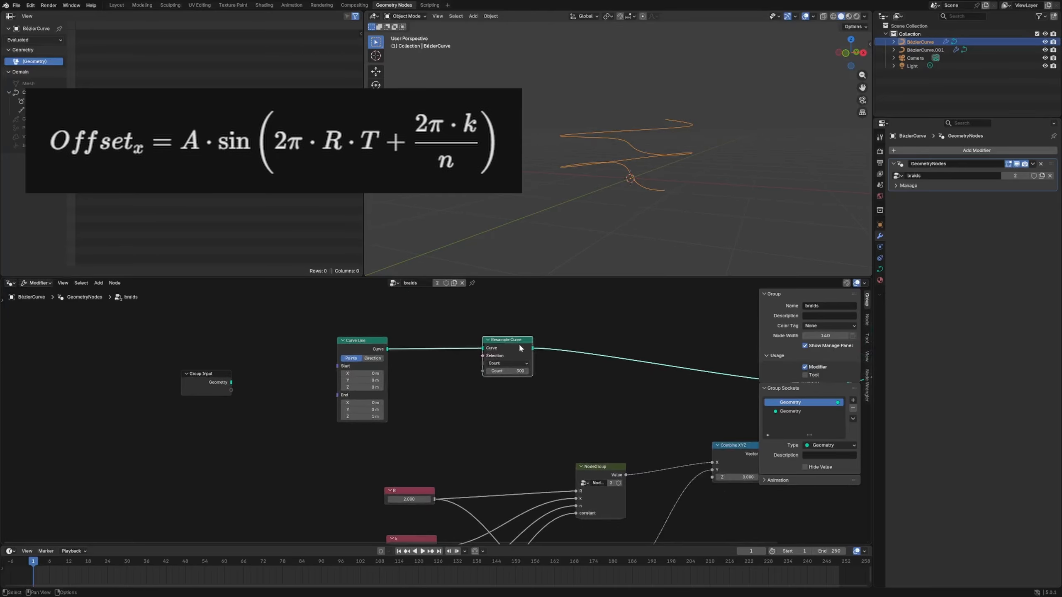
drag(519, 347, 444, 346)
click(355, 341)
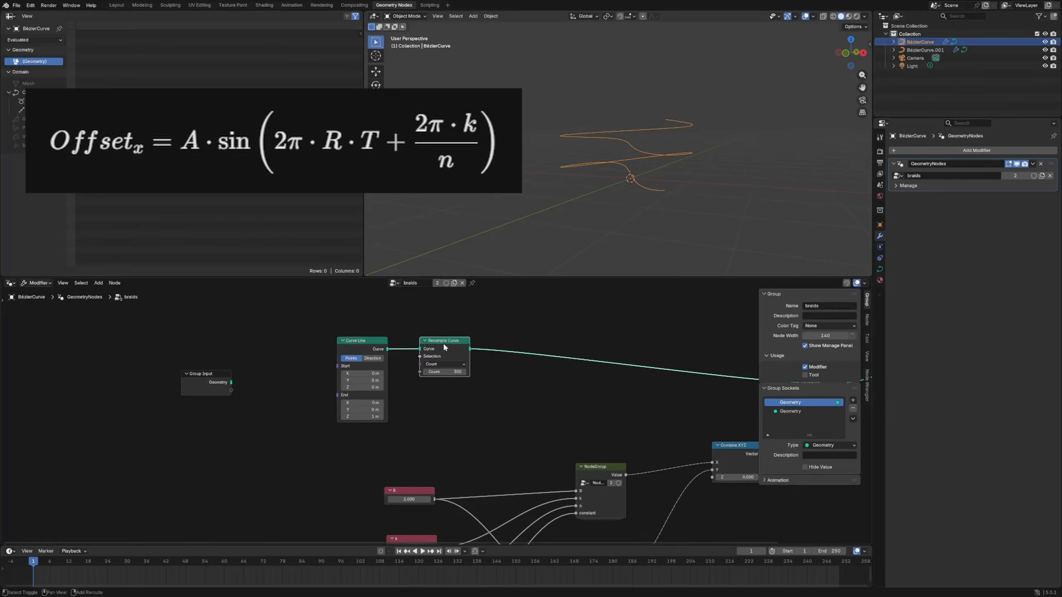
key(shift+d)
click(515, 354)
key(ctrl+x)
key(shift+a)
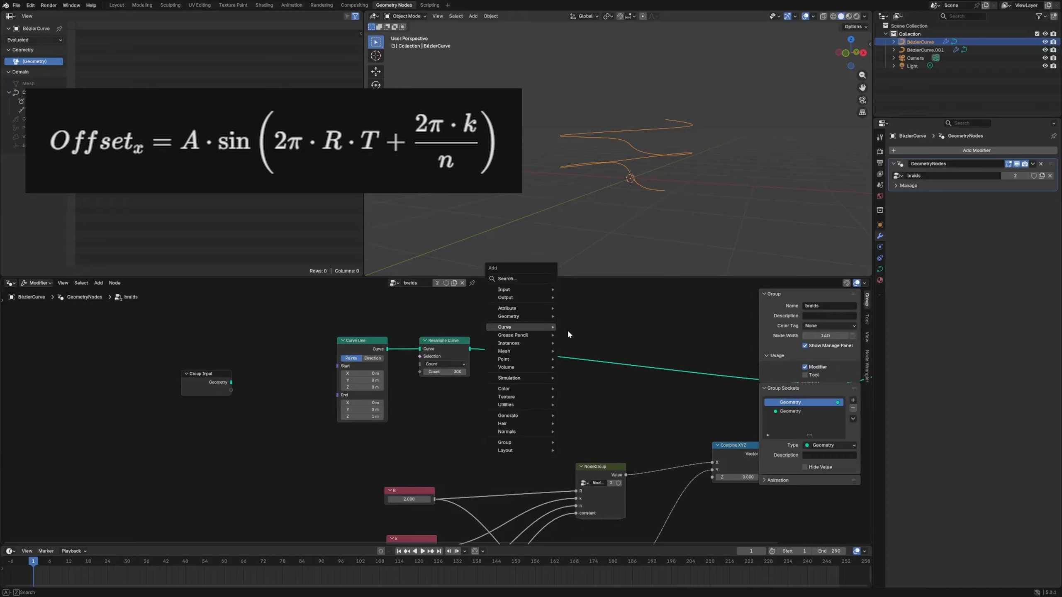
mouse_move(548, 328)
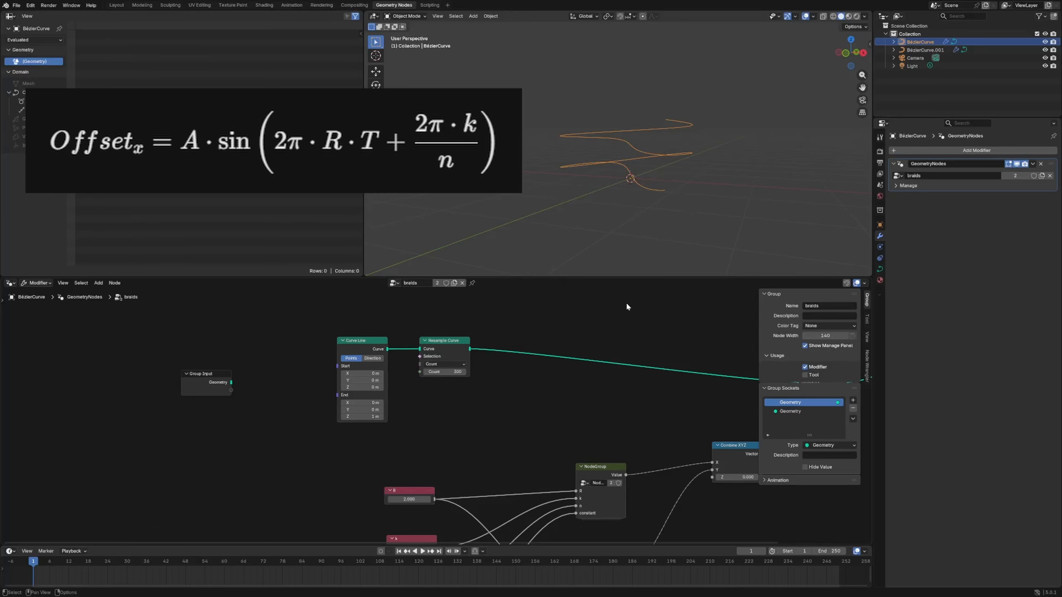
Insert a Duplicate Elements node after Resample Curve, with its domain set to Spline and its amount to 3.
key(shift+a)
text(duplic)
key(Return)
click(570, 325)
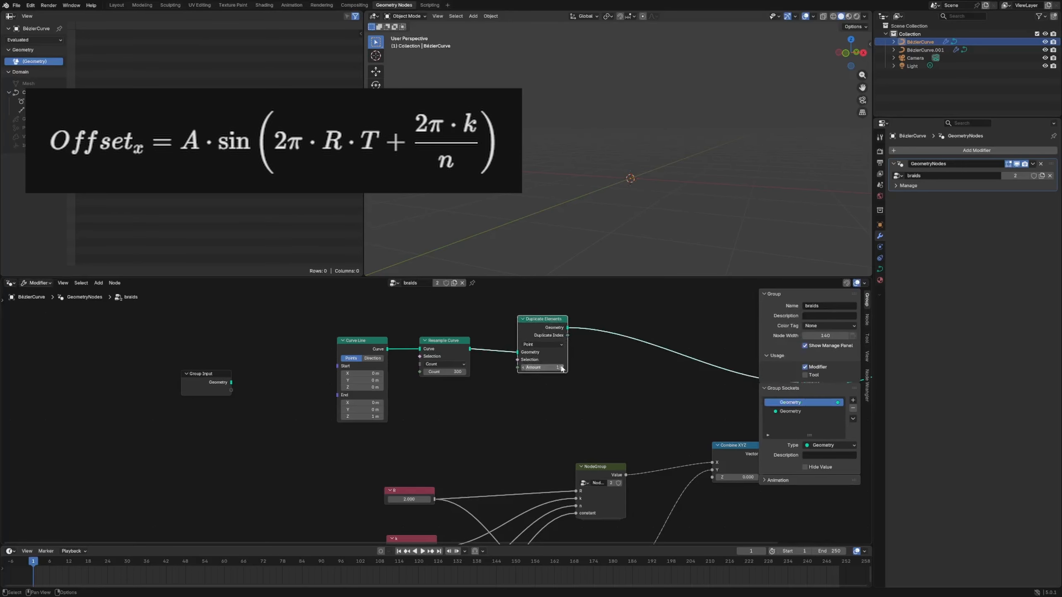
drag(563, 367, 594, 368)
click(543, 344)
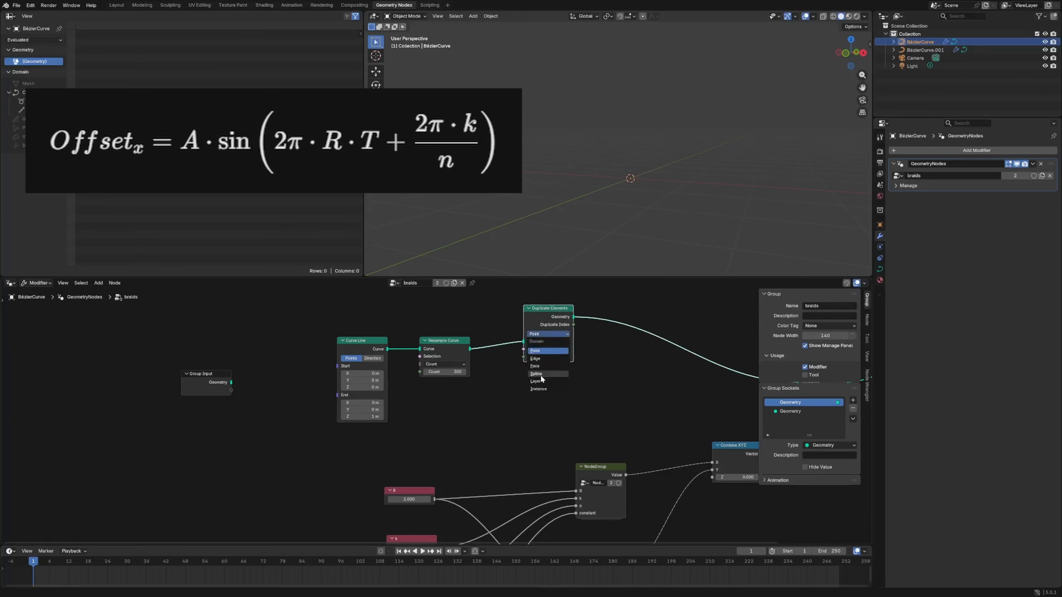
click(543, 367)
scroll(616, 363, down, 2)
drag(475, 321, 477, 321)
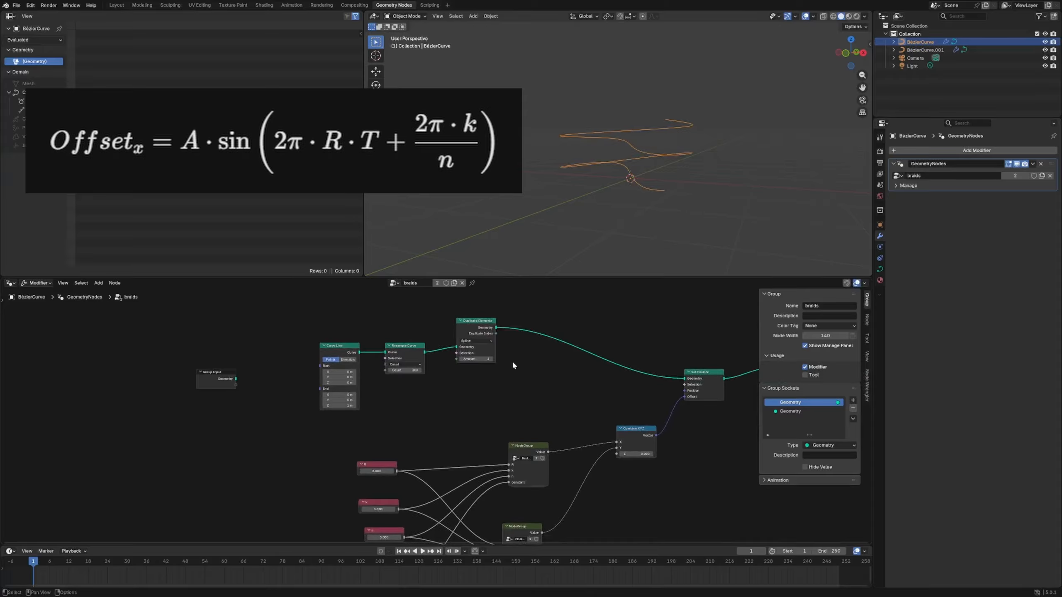
Insert a Store Named Attribute node after Duplicate Elements and connect Duplicate Index to its Value input.
key(shift+a)
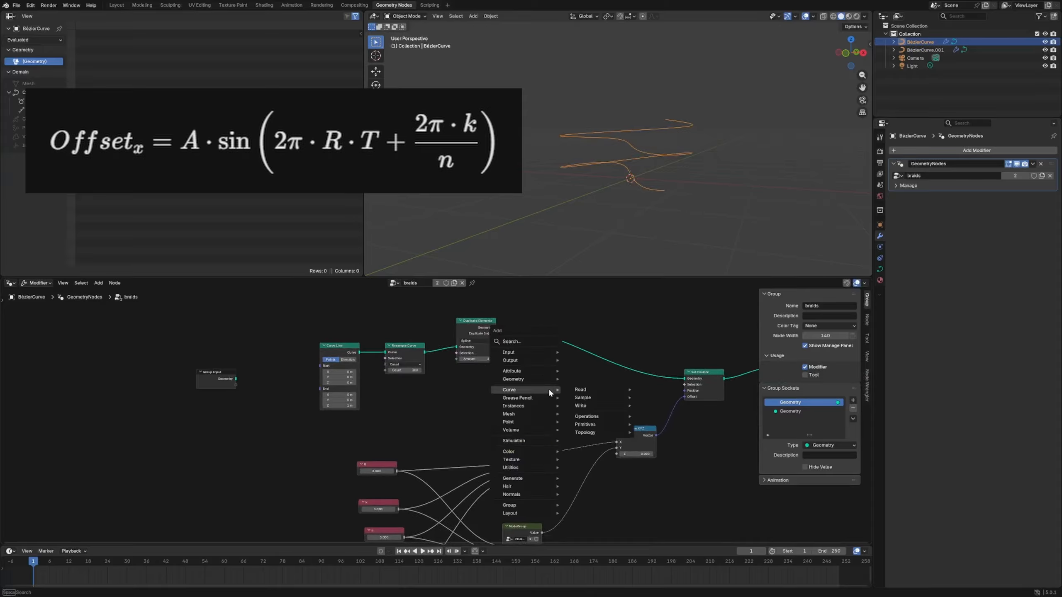
text(store n)
key(Return)
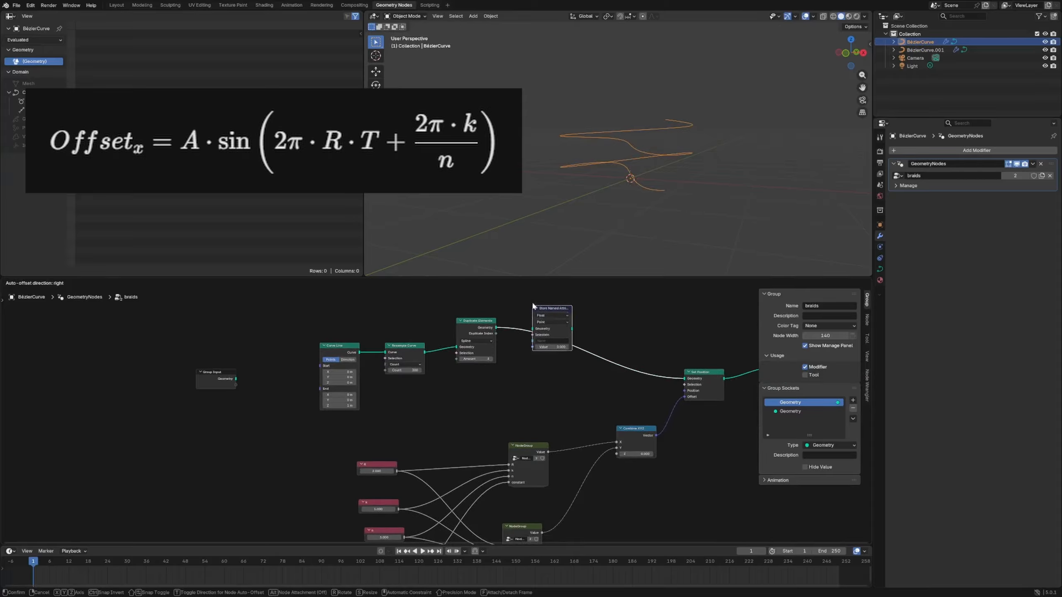
click(533, 304)
drag(496, 334, 533, 345)
Set the Store Named Attribute node's data type to Integer and name the attribute "strand index".
click(561, 314)
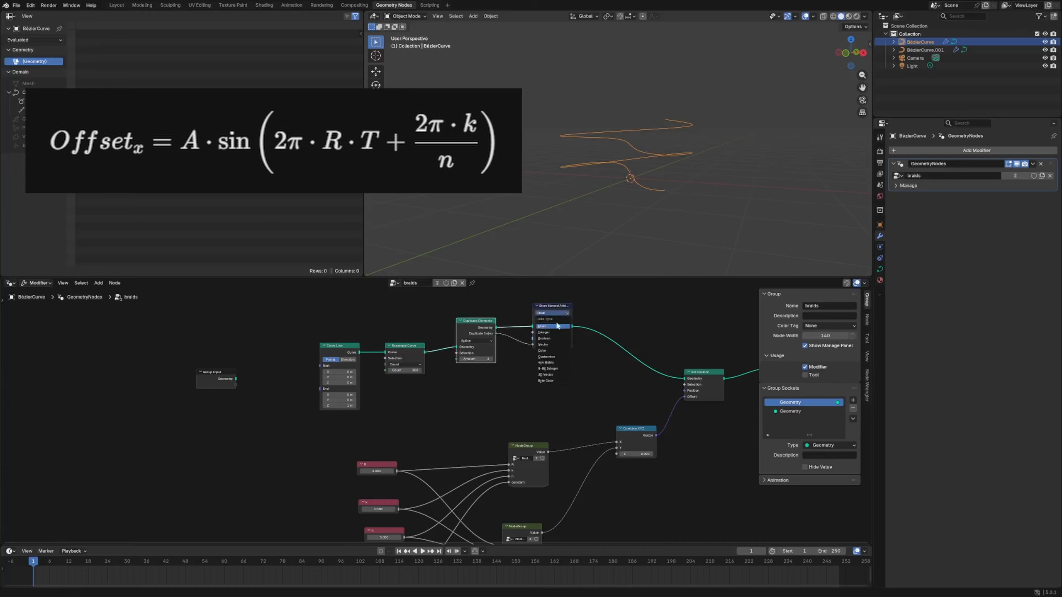
click(552, 332)
scroll(551, 347, up, 3)
click(510, 353)
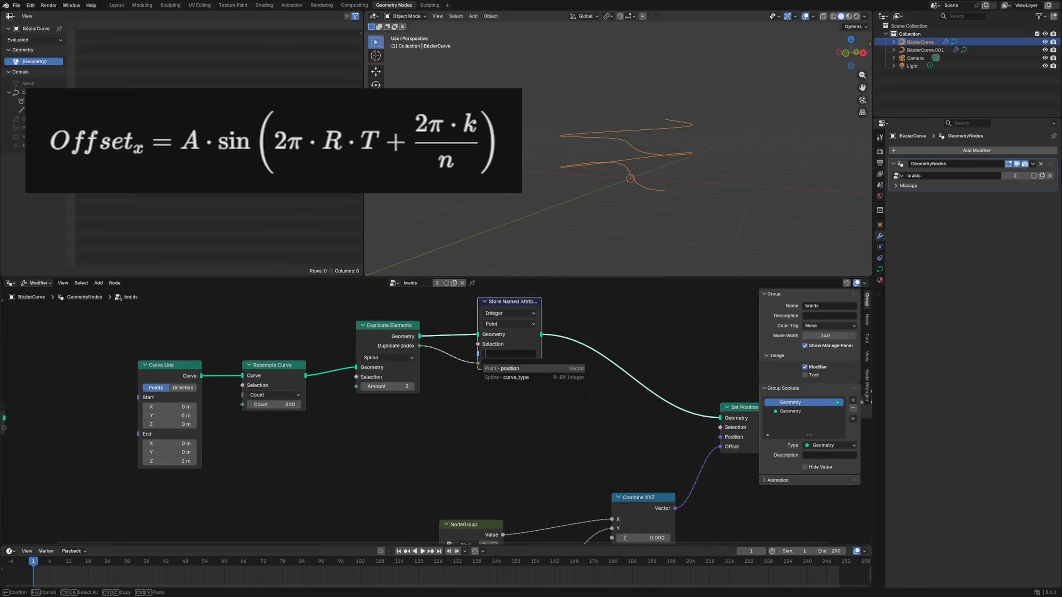
text(strand)
key(Return)
Change the node group's k input socket to the Integer type and return to the main tree.
scroll(372, 441, down, 3)
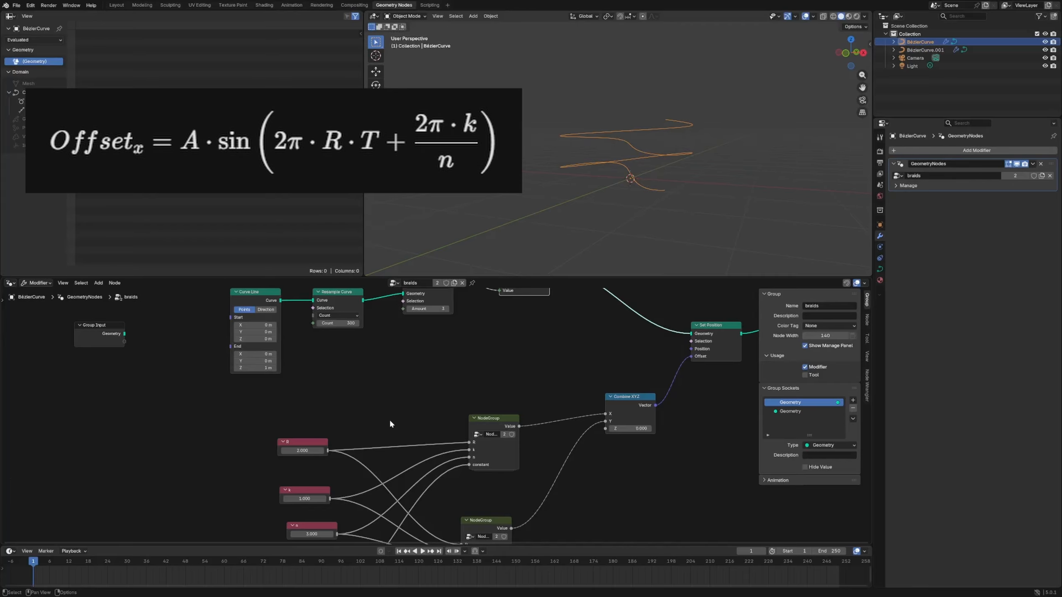
middle_drag(342, 481, 365, 436)
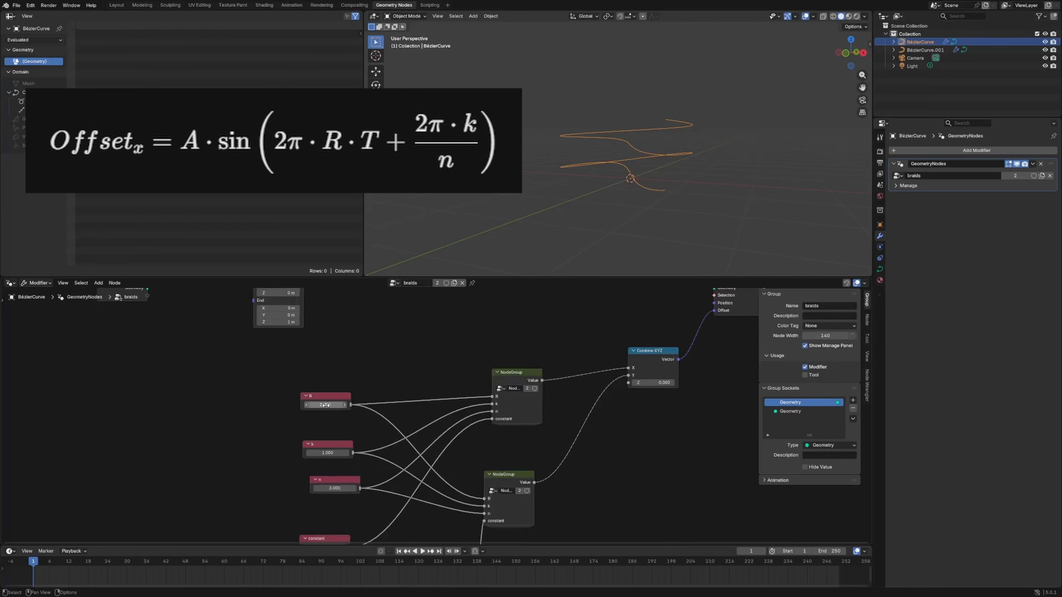
click(519, 402)
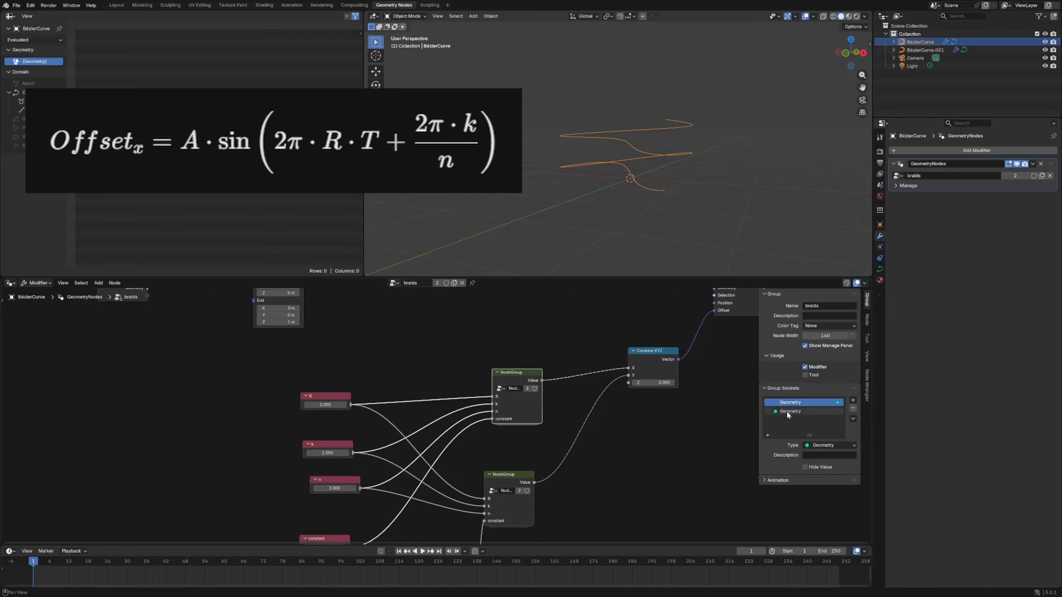
key(Tab)
click(215, 361)
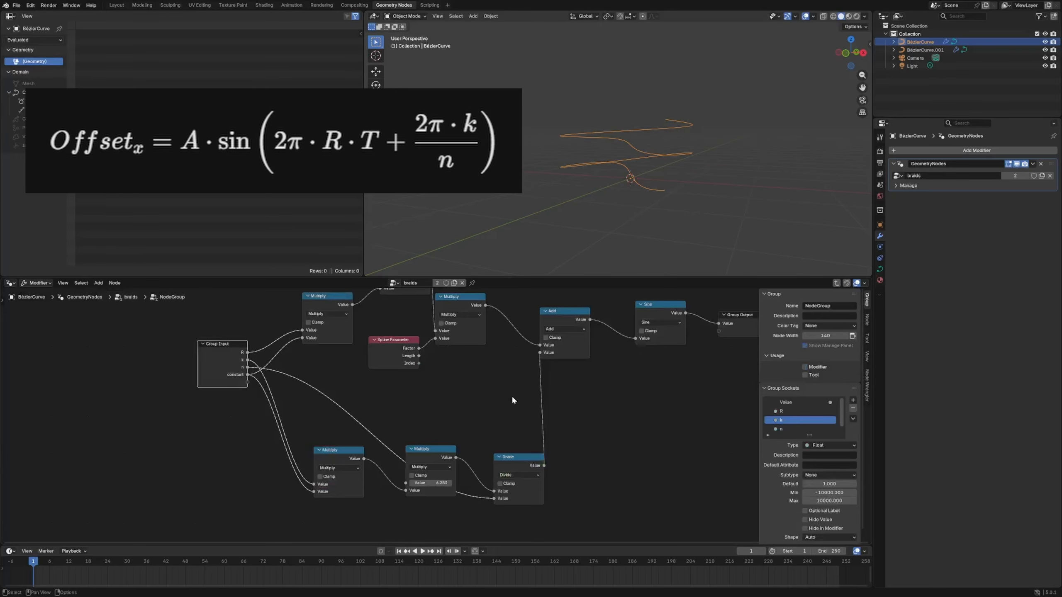
click(801, 421)
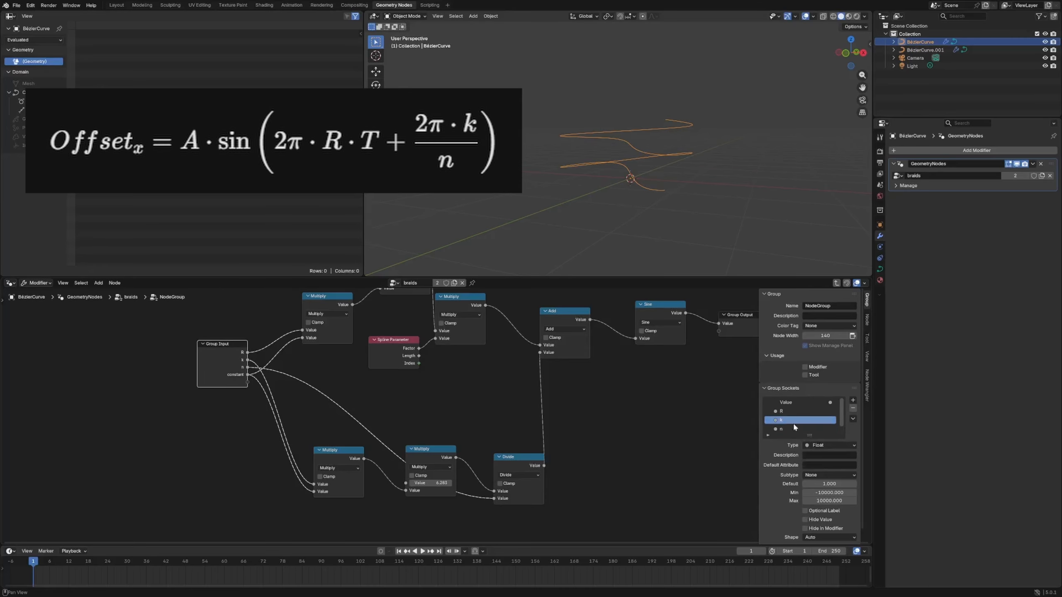
click(820, 445)
click(823, 463)
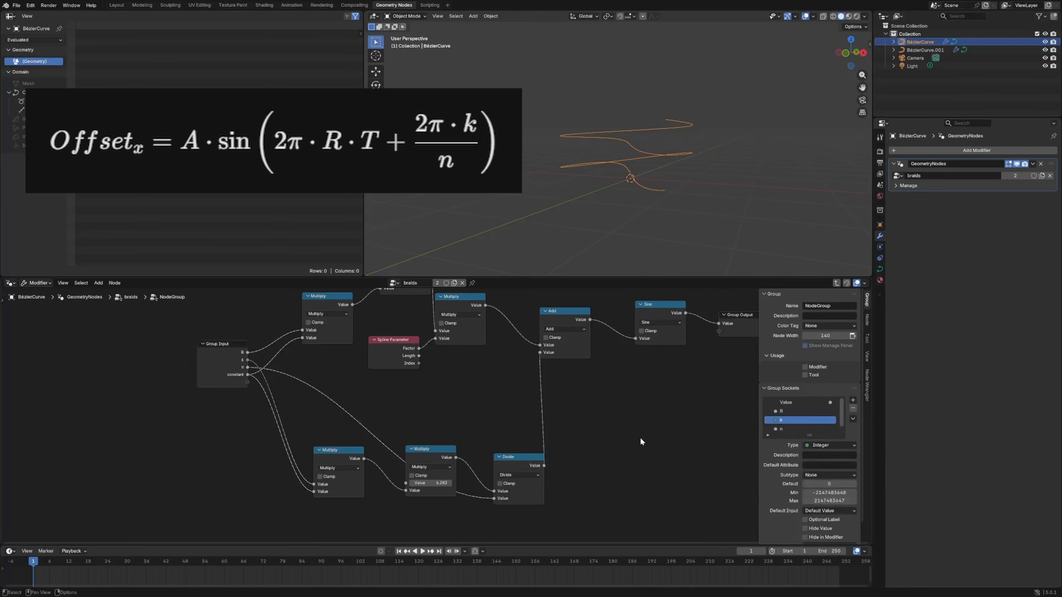
key(Tab)
Add a Named Attribute node above the node groups, set to Integer and reading "strand index".
click(432, 365)
key(shift+a)
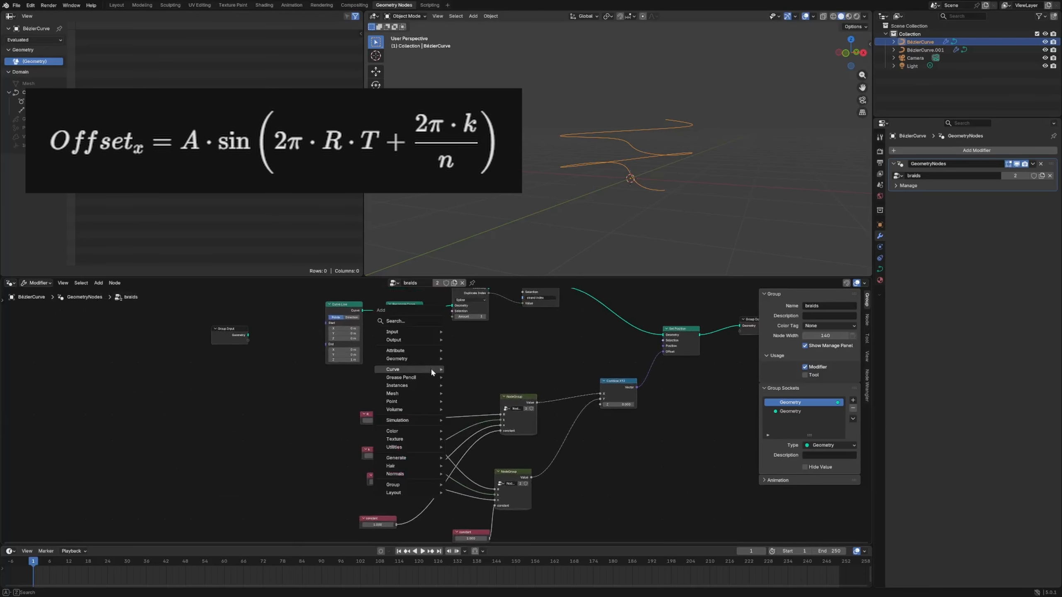
text(name)
key(Return)
click(431, 369)
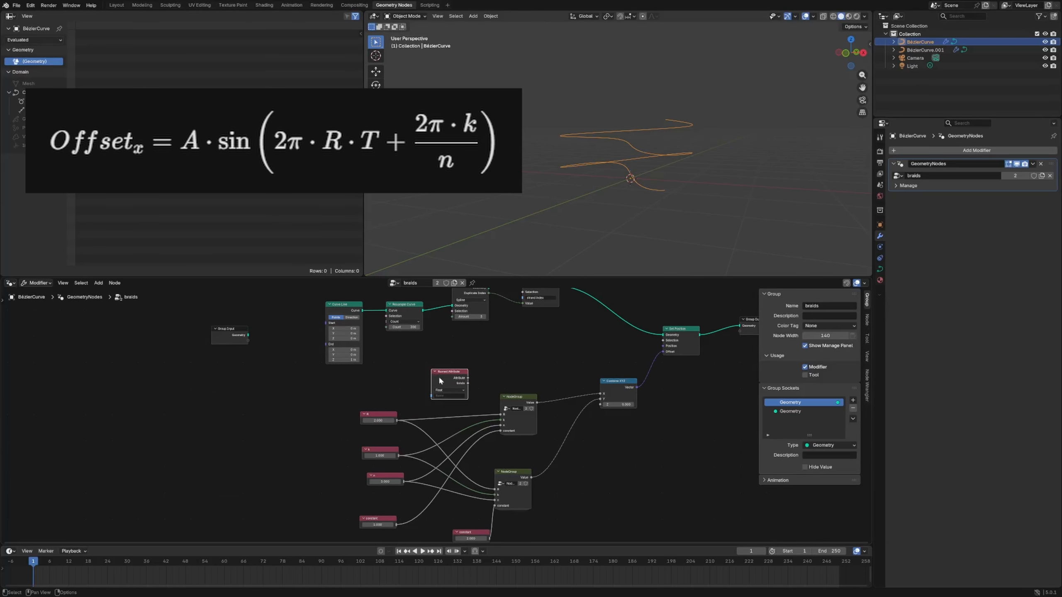
click(448, 390)
click(450, 408)
click(450, 396)
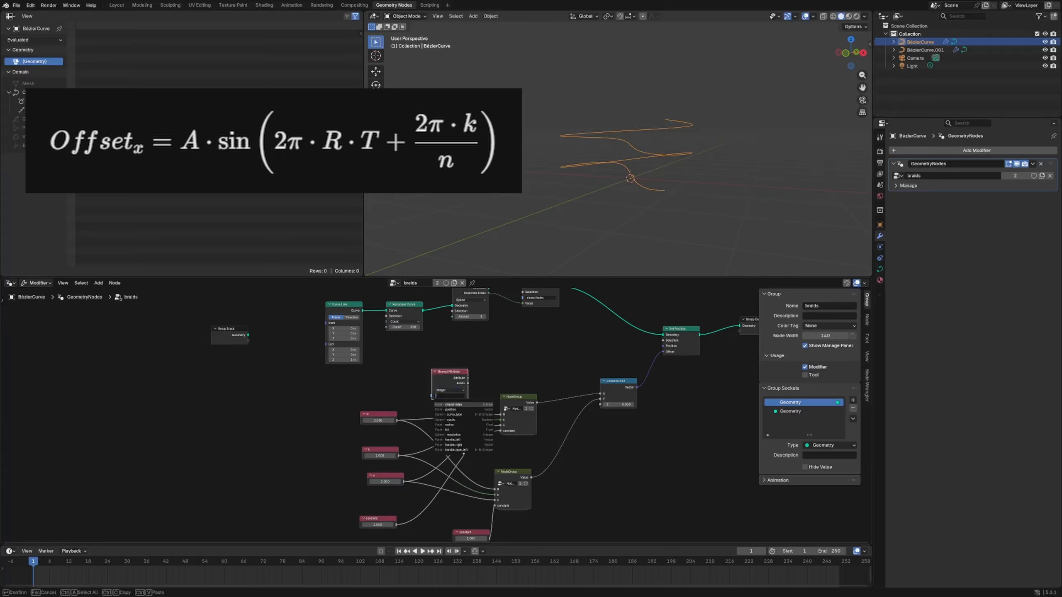
click(454, 405)
Connect the strand index attribute to the k input of both node groups and delete the k value node.
scroll(474, 379, up, 7)
middle_drag(510, 392, 414, 424)
drag(397, 383, 453, 456)
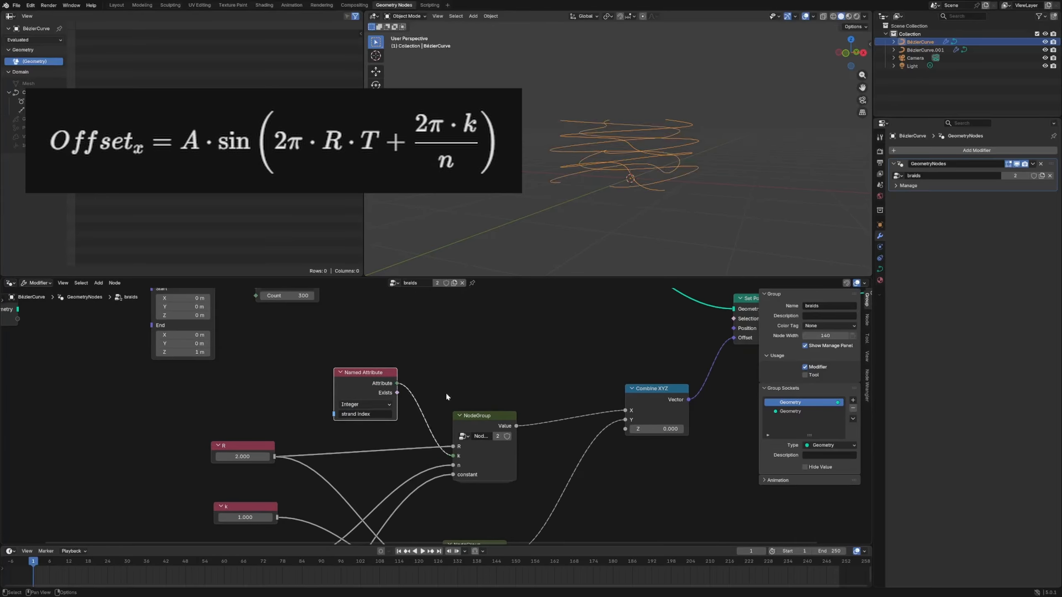
middle_drag(446, 397, 447, 346)
drag(398, 334, 443, 508)
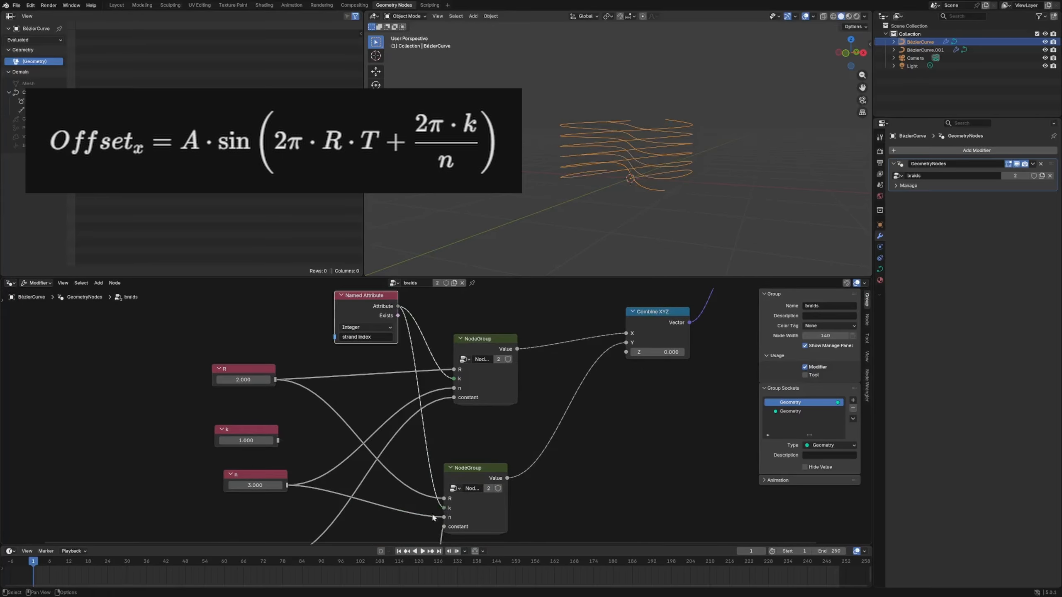
click(250, 430)
key(x)
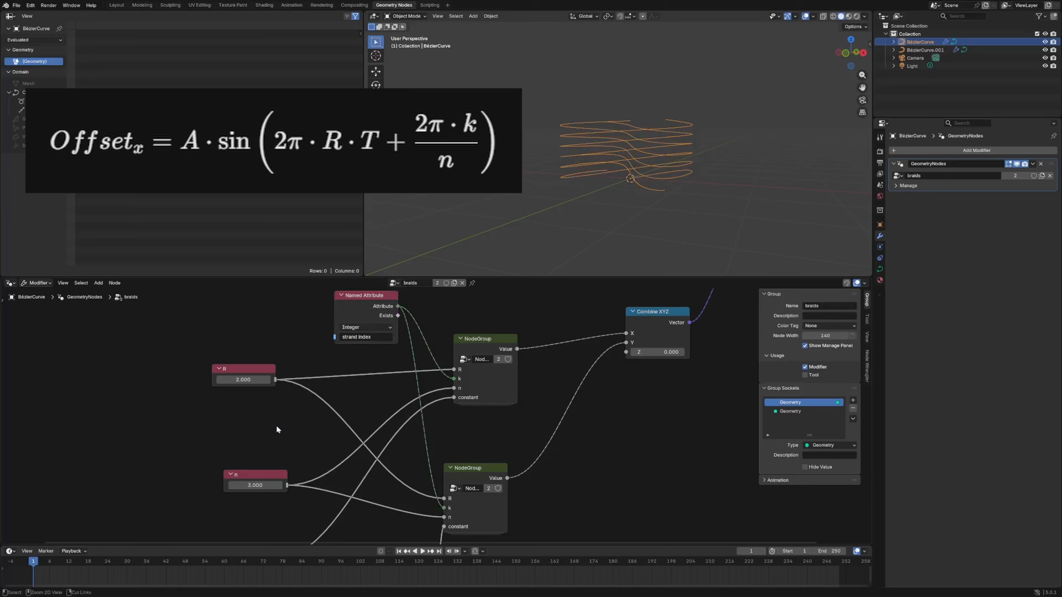
Move the Named Attribute node between the R and n value nodes, and align those value nodes with it.
drag(368, 296, 258, 408)
click(267, 362)
drag(267, 364, 319, 359)
drag(266, 475, 285, 480)
scroll(705, 226, down, 3)
middle_drag(705, 226, 650, 222)
click(646, 156)
mouse_move(647, 156)
middle_down()
mouse_move(667, 152)
mouse_move(645, 141)
middle_up()
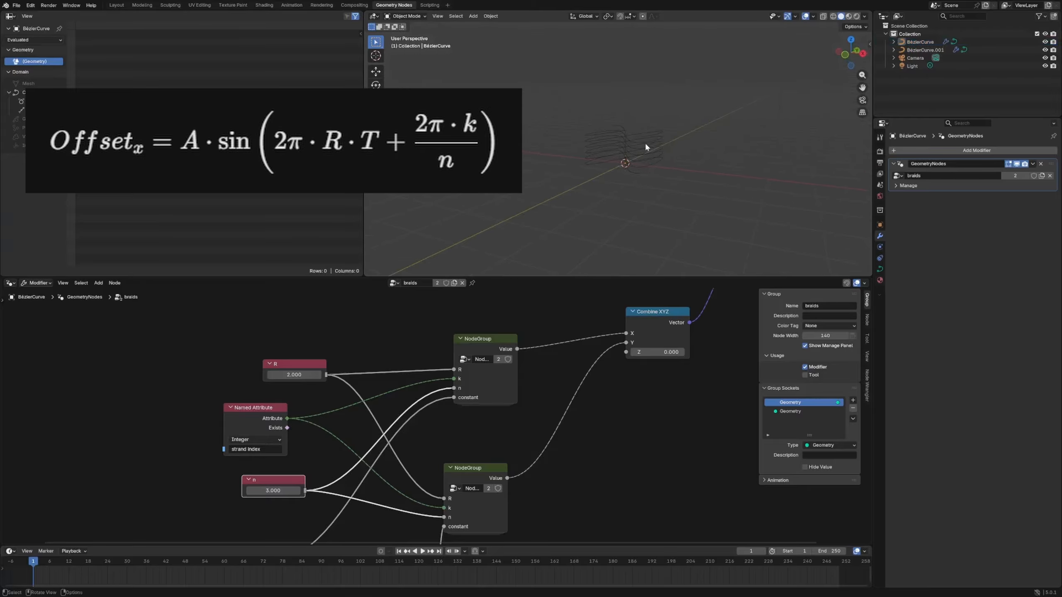
drag(298, 481, 301, 487)
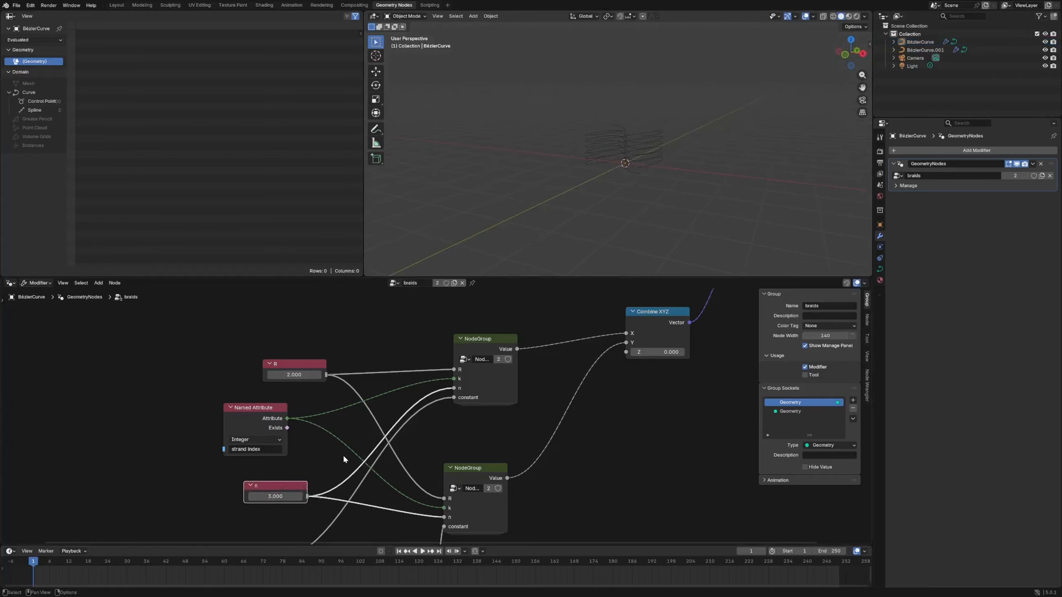
Change the node group's n input socket to Integer, return to the main tree and select the n value node.
click(504, 379)
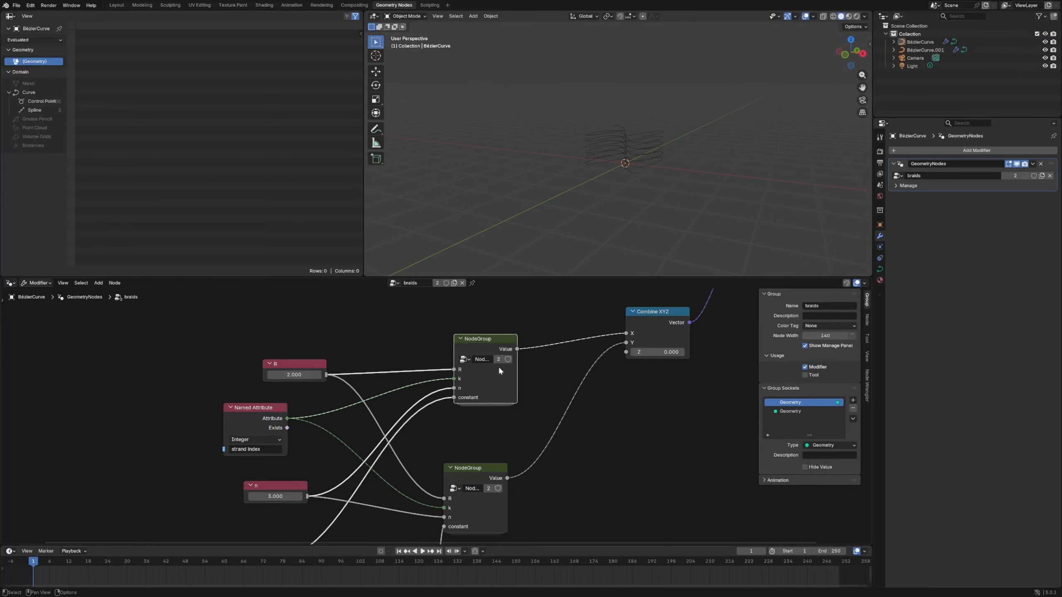
key(Tab)
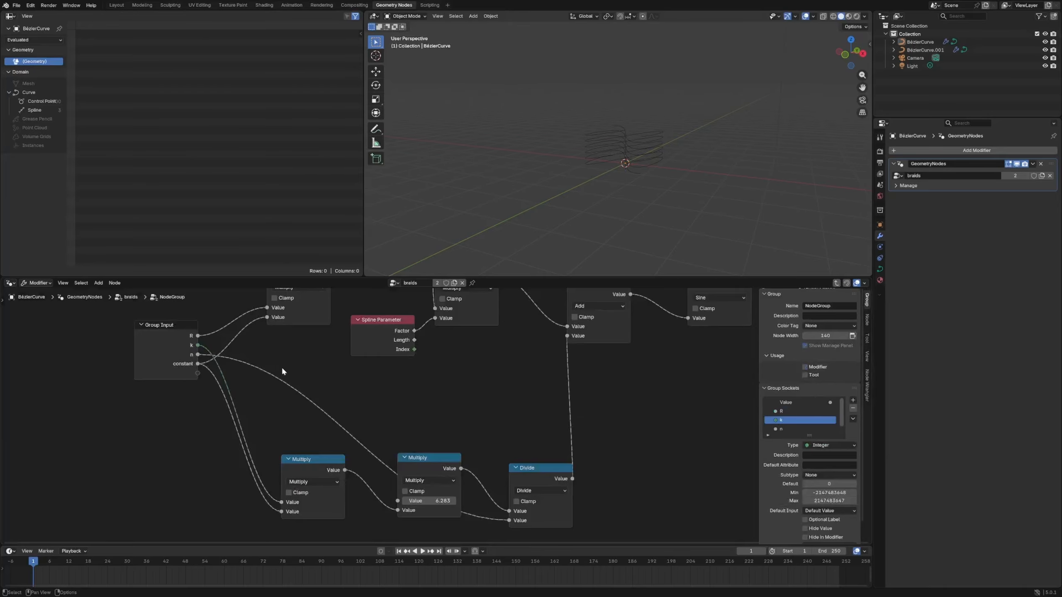
click(786, 429)
click(830, 445)
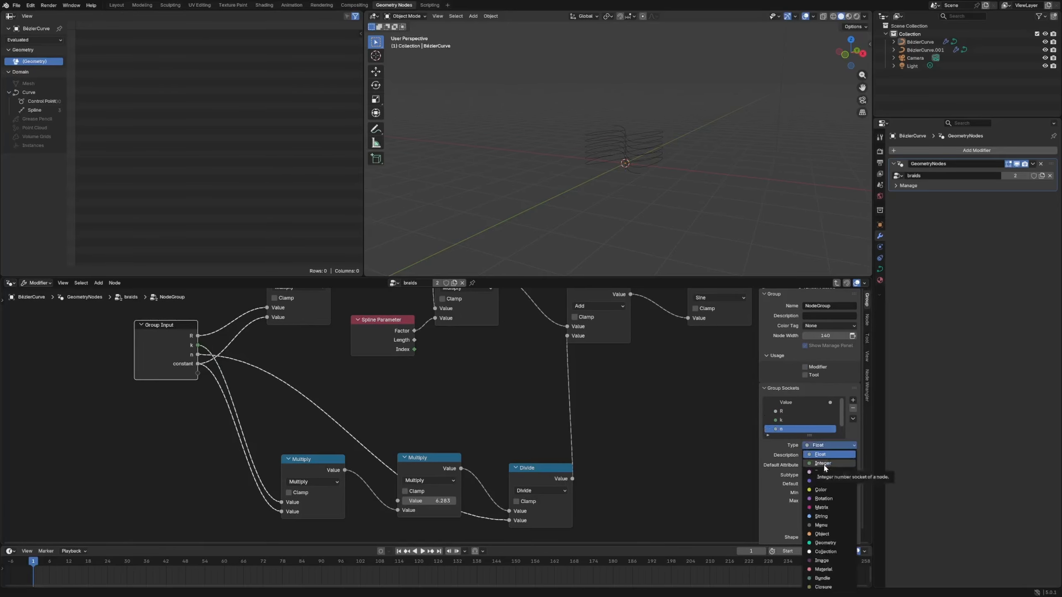
click(822, 463)
key(Tab)
scroll(496, 405, down, 3)
click(327, 449)
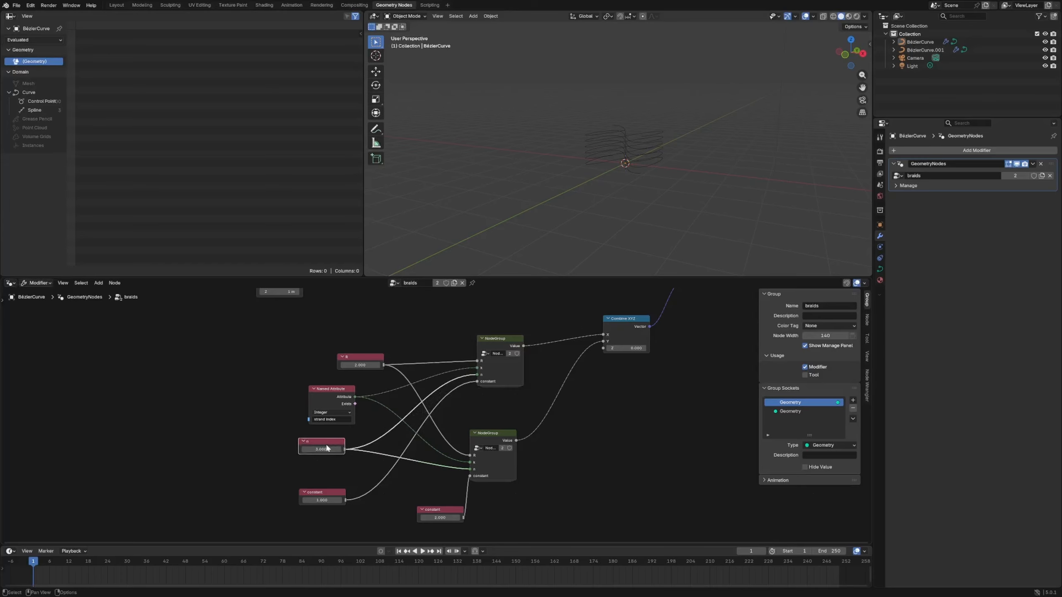
Select the strand curve in the viewport and view its strands from the front.
scroll(360, 451, down, 1)
middle_drag(360, 451, 421, 478)
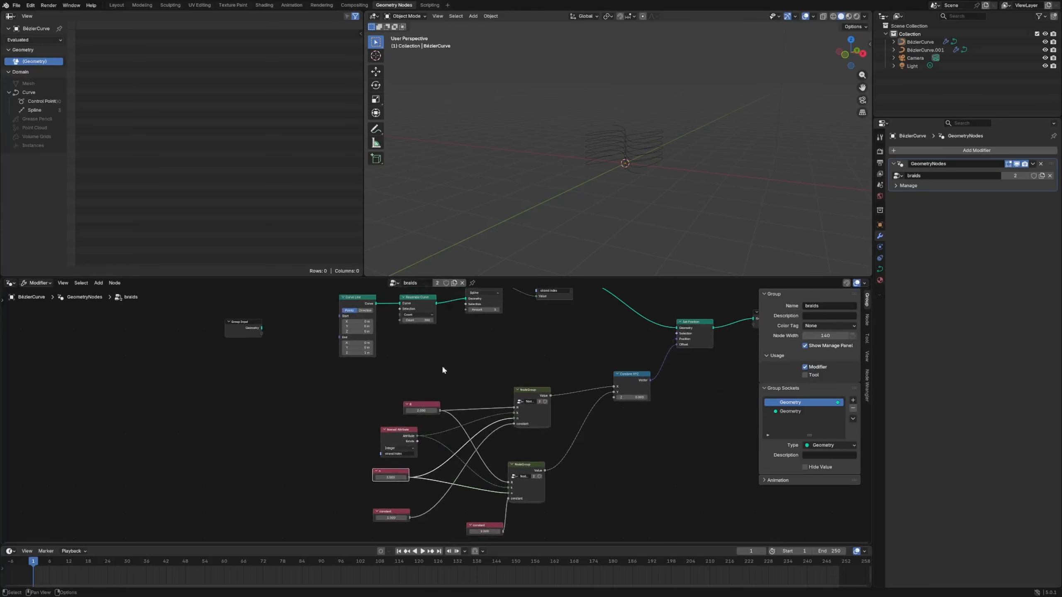
middle_drag(609, 199, 645, 206)
click(637, 165)
middle_drag(636, 163, 631, 200)
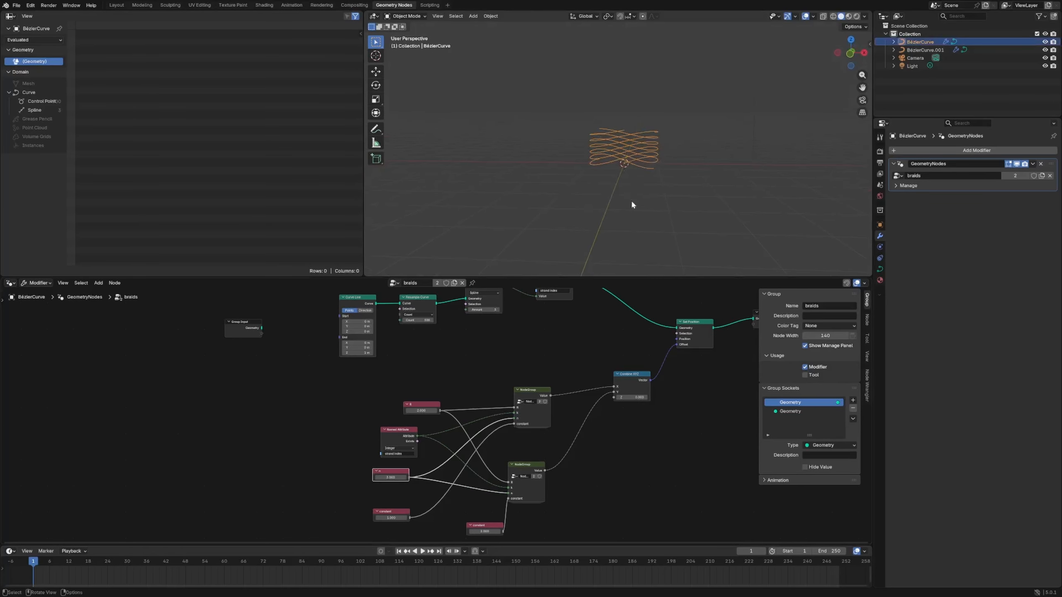
Add a reroute on the n links and replace the n value node with an Integer node.
click(321, 480)
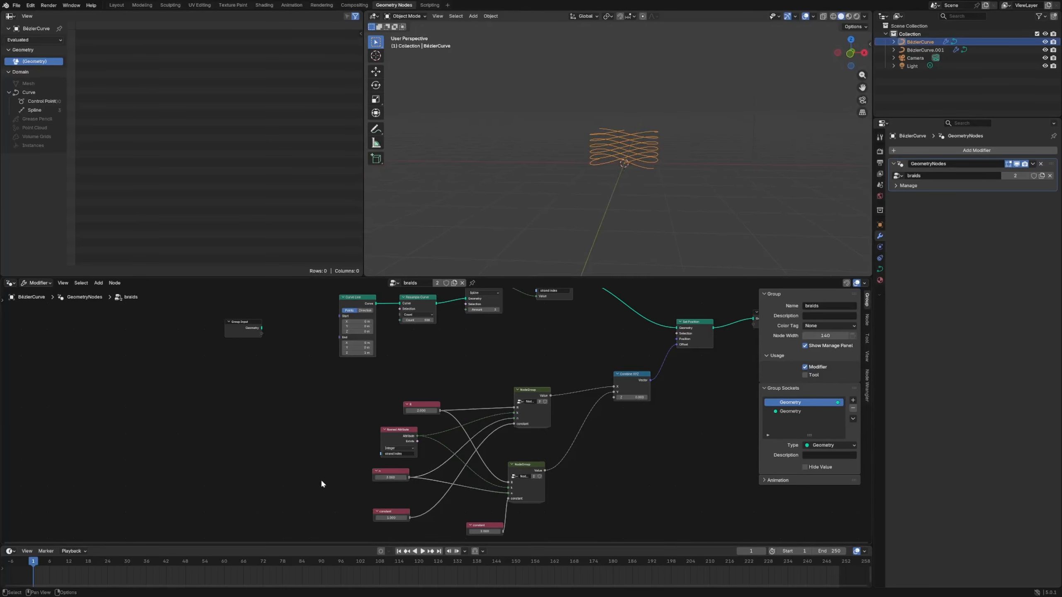
shift+right_drag(449, 468, 409, 486)
key(shift+a)
text(int)
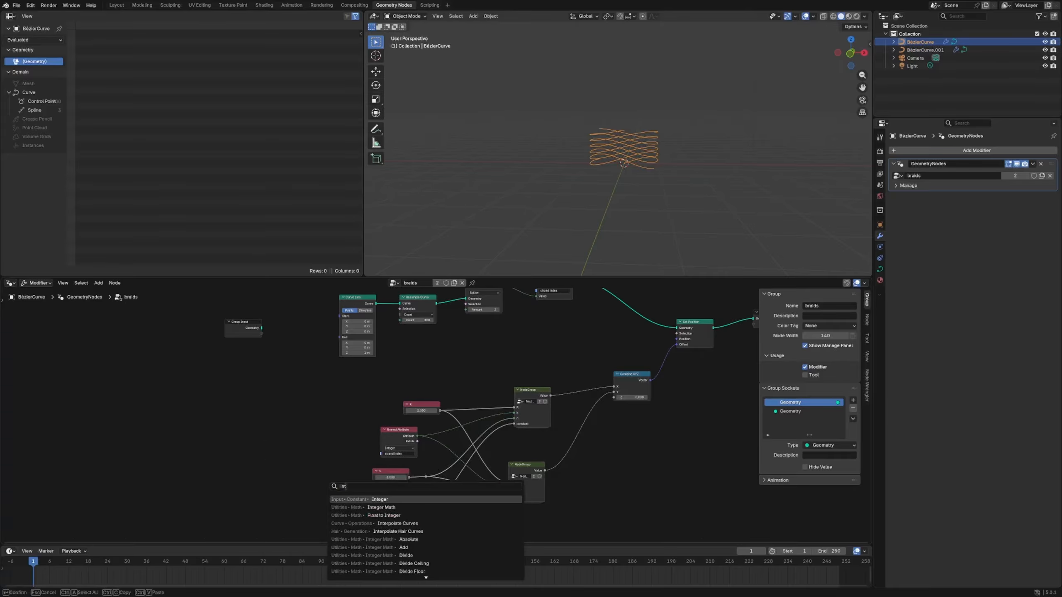
key(Return)
click(323, 481)
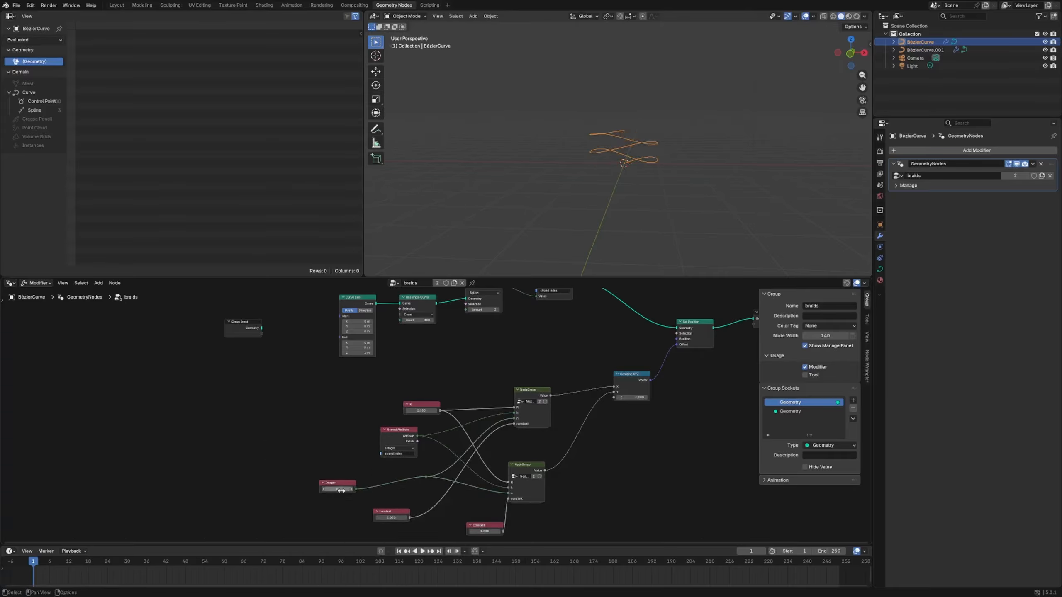
Set the Integer node to 3 and move it away from the node groups, clear of the attribute node.
mouse_move(341, 490)
mouse_down()
mouse_move(360, 490)
mouse_move(332, 498)
mouse_up()
middle_drag(705, 160, 655, 159)
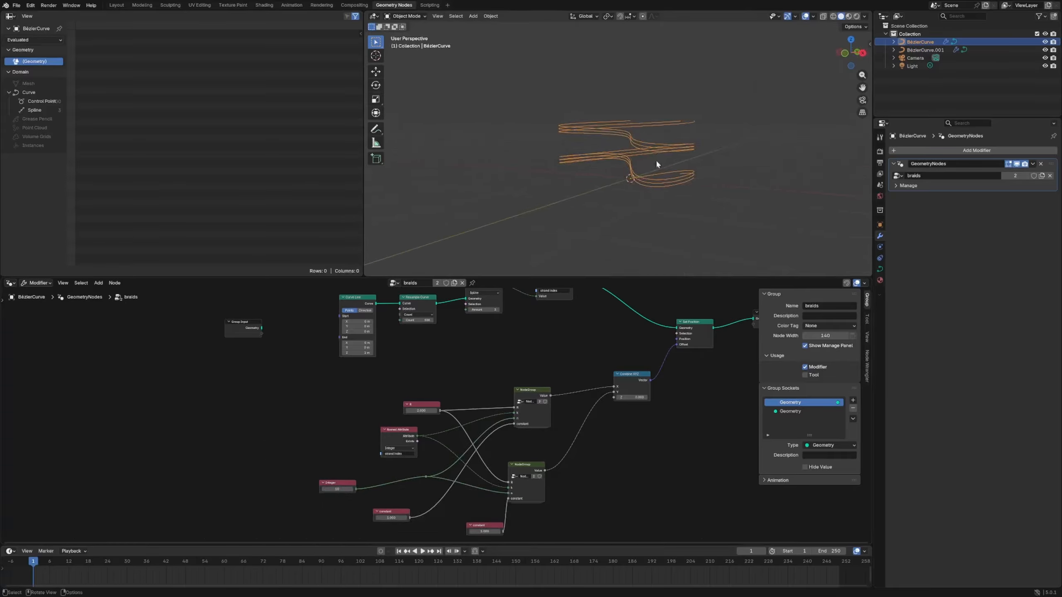
click(336, 490)
key(Return)
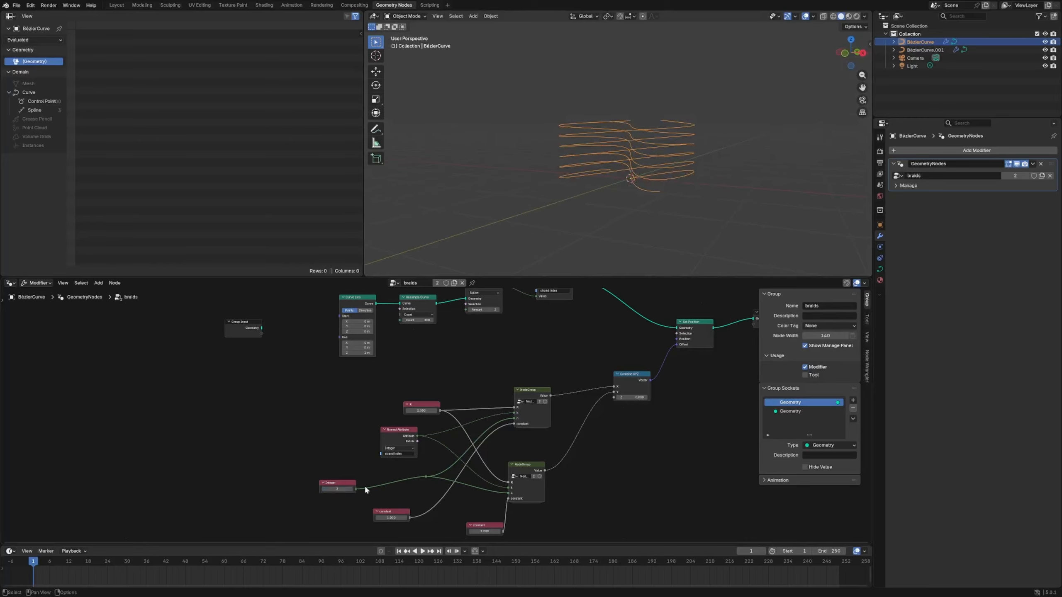
scroll(462, 400, down, 2)
drag(379, 464, 328, 432)
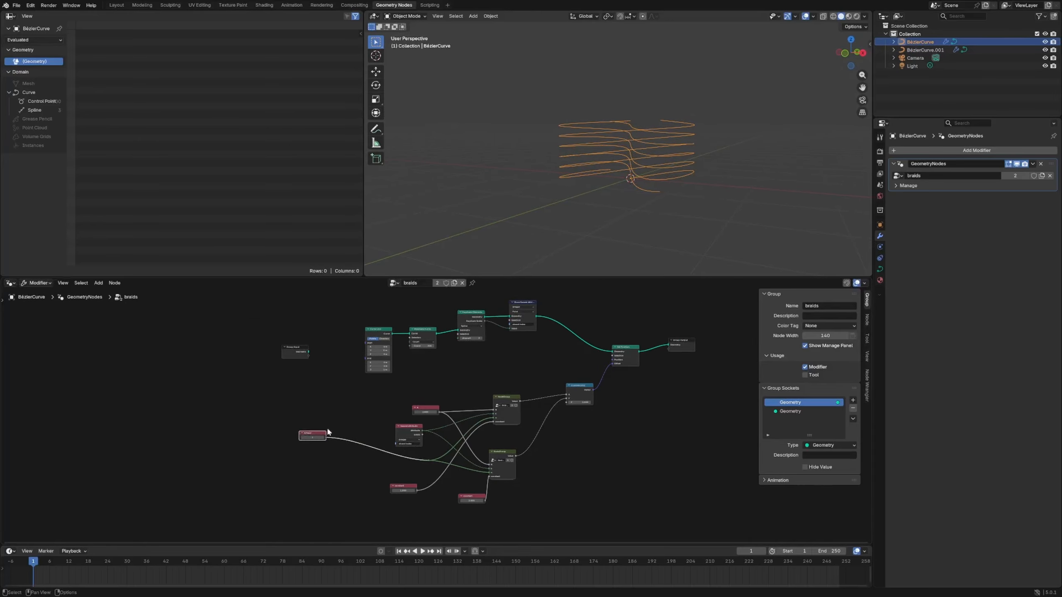
Connect the Integer node through a reroute to the Amount of Duplicate Elements and set it to 4.
scroll(467, 365, up, 3)
mouse_move(460, 408)
middle_down()
mouse_move(494, 353)
mouse_move(479, 410)
middle_up()
scroll(494, 353, down, 1)
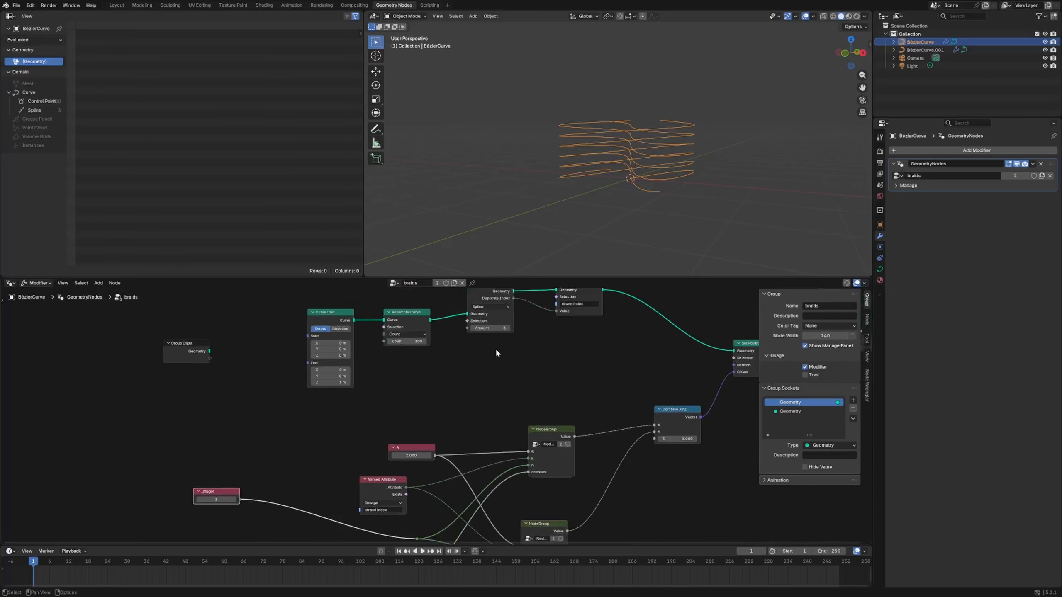
middle_drag(496, 348, 502, 386)
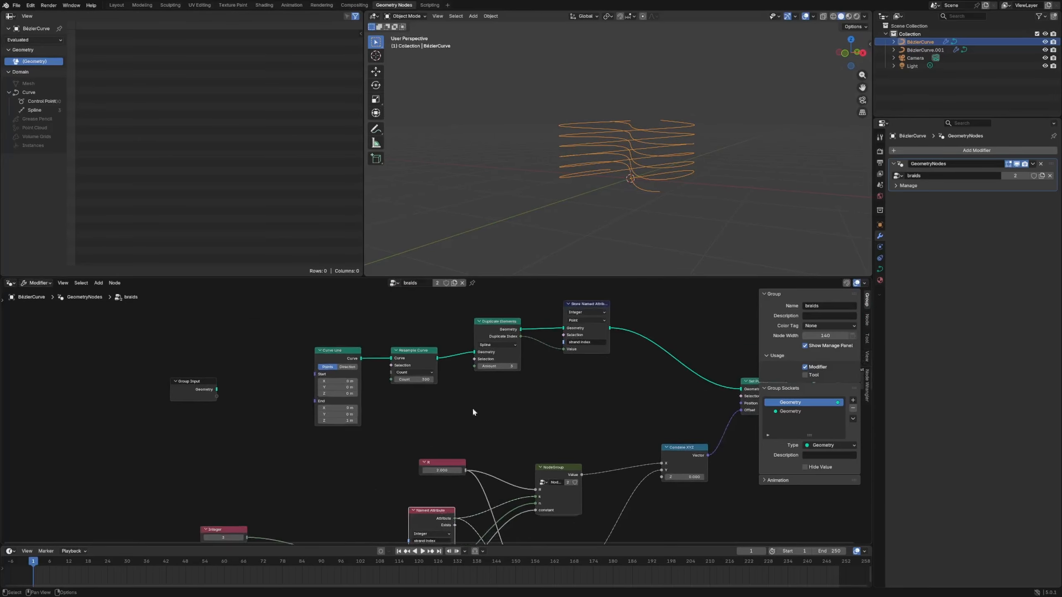
middle_drag(479, 396, 523, 372)
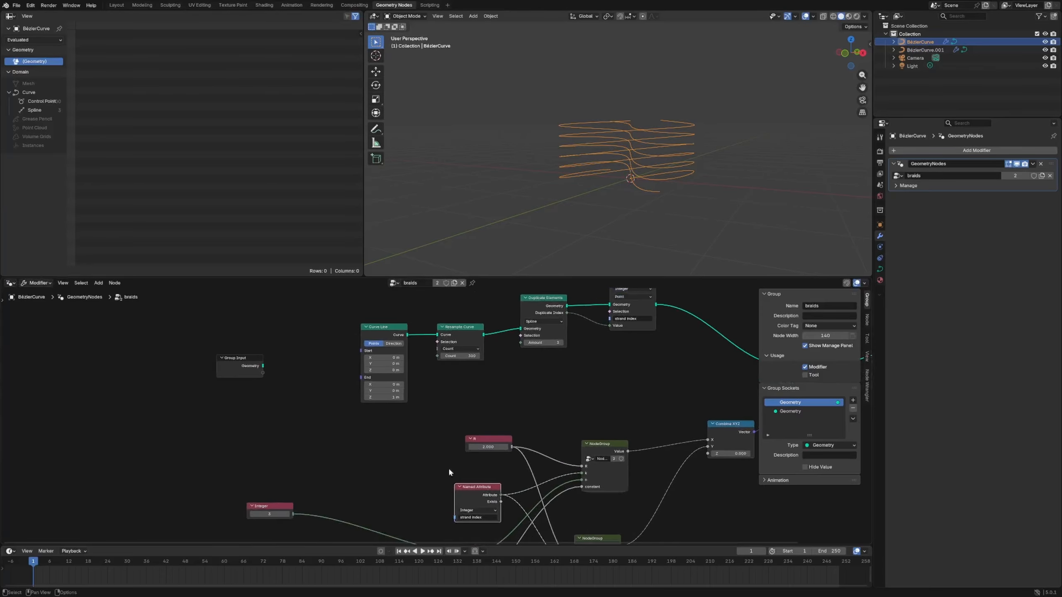
middle_drag(449, 469, 470, 407)
drag(476, 481, 479, 486)
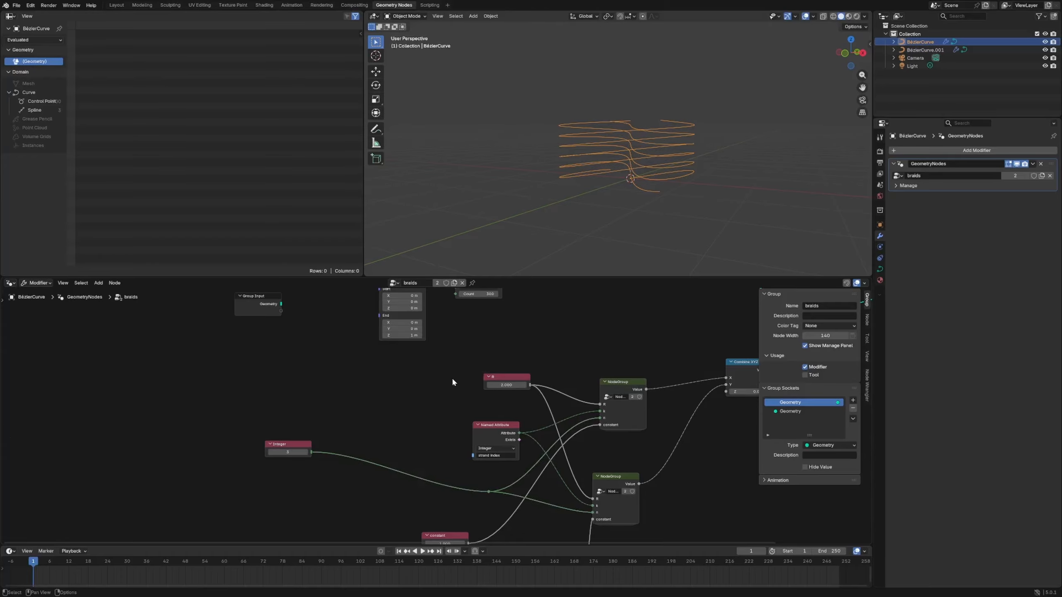
middle_drag(453, 380, 420, 455)
drag(205, 477, 228, 477)
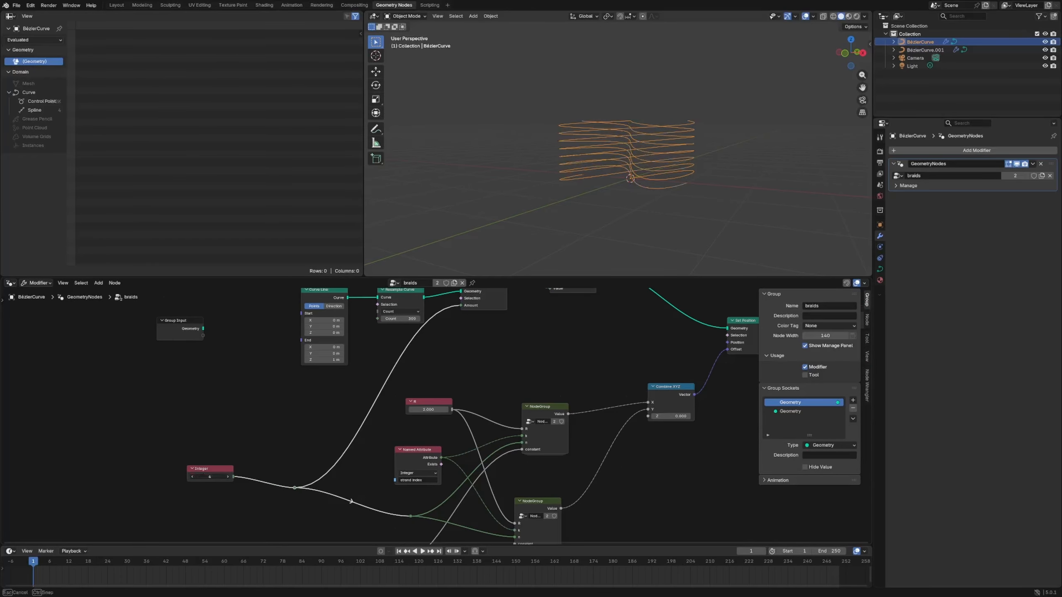
Examine the crossing strands from the front and from above, and review the node tree.
middle_drag(605, 185, 633, 201)
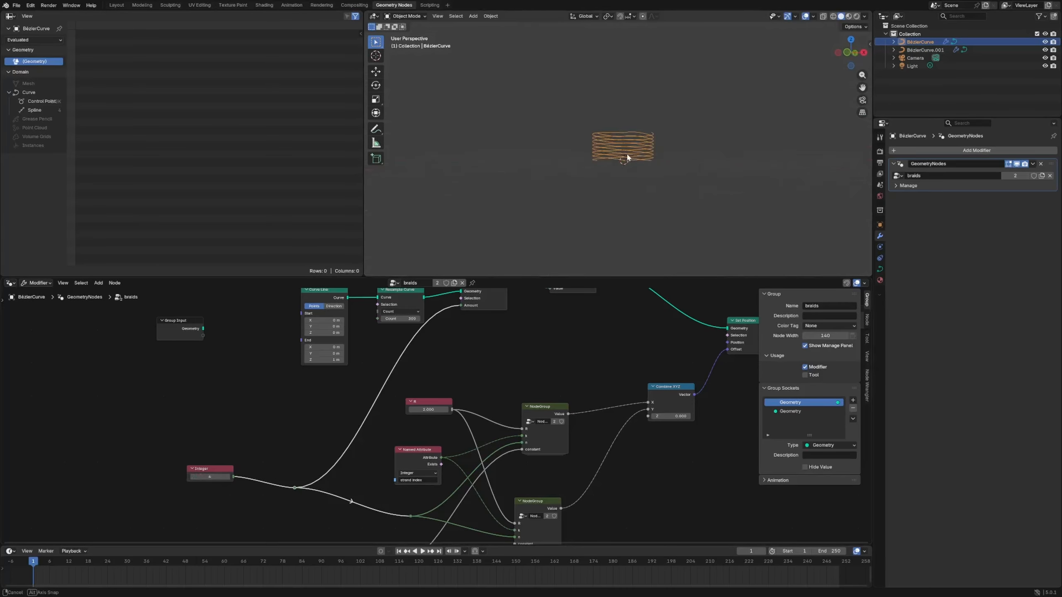
middle_drag(628, 158, 651, 155)
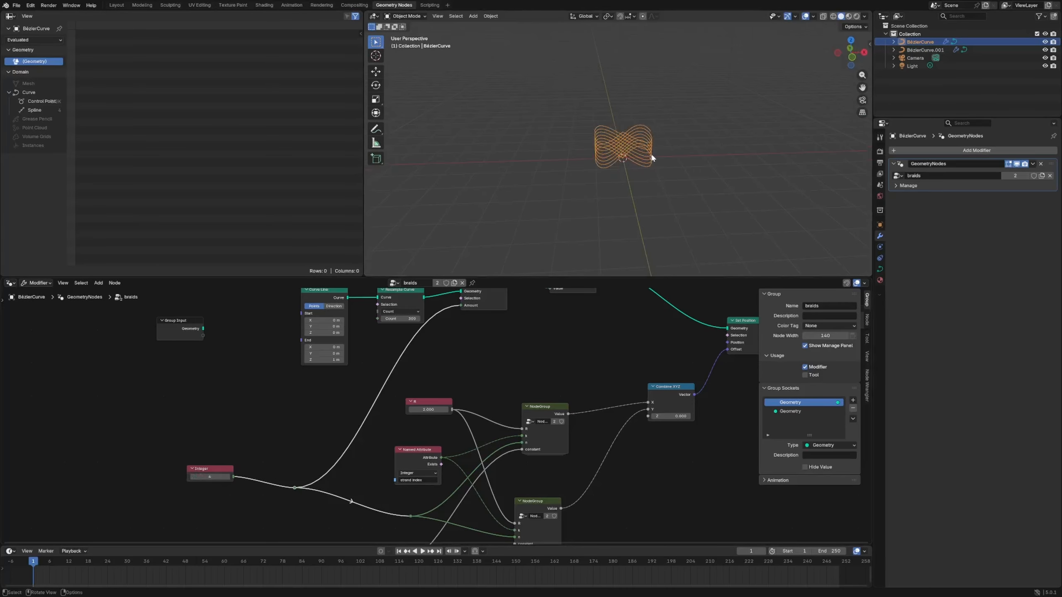
key(Home)
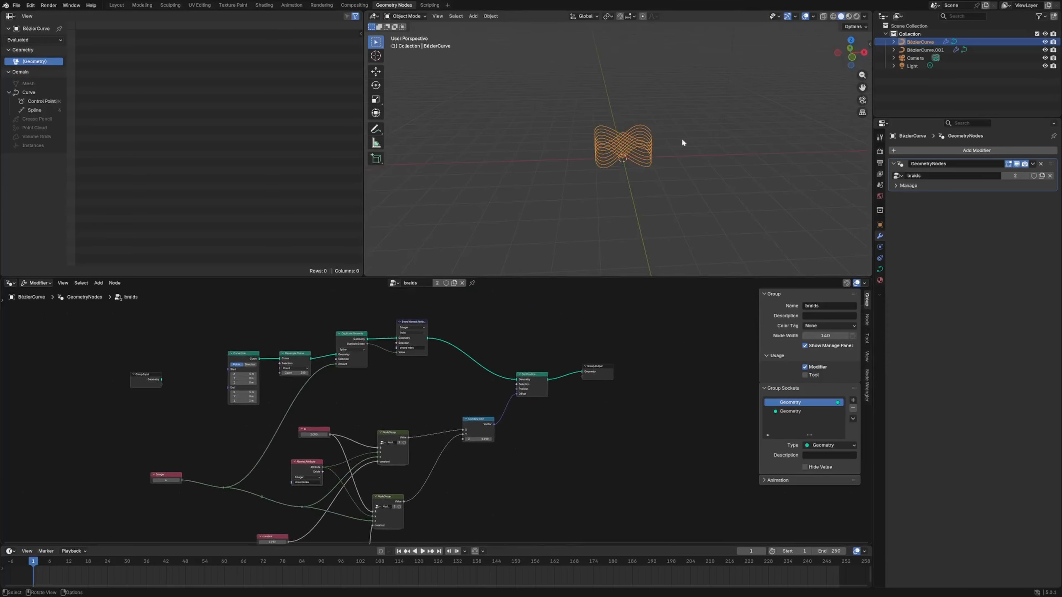
middle_drag(655, 156, 664, 116)
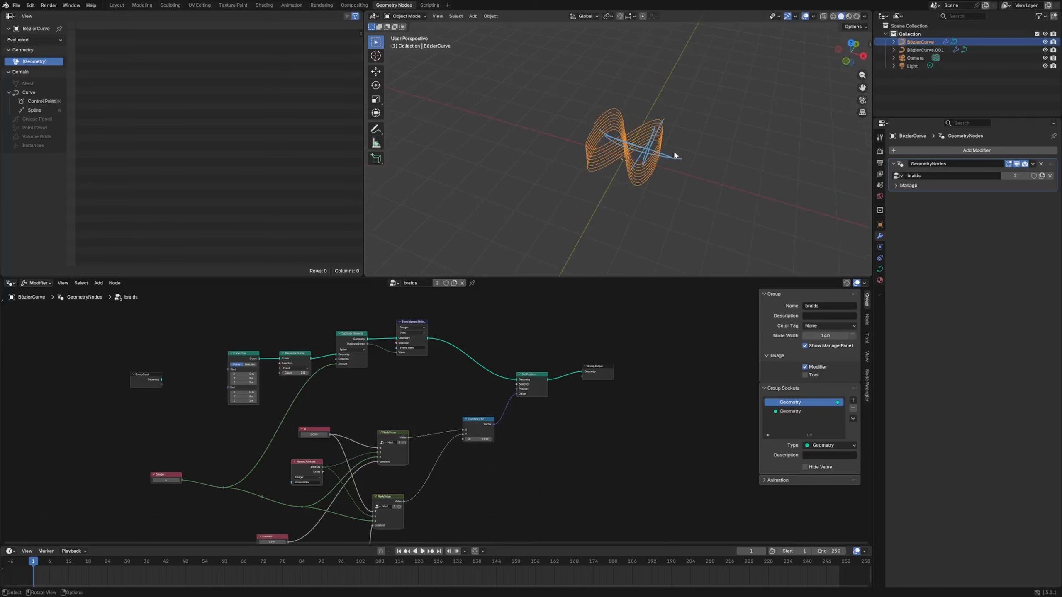
scroll(562, 399, down, 4)
middle_drag(561, 447, 594, 392)
scroll(443, 412, up, 9)
middle_drag(661, 328, 554, 371)
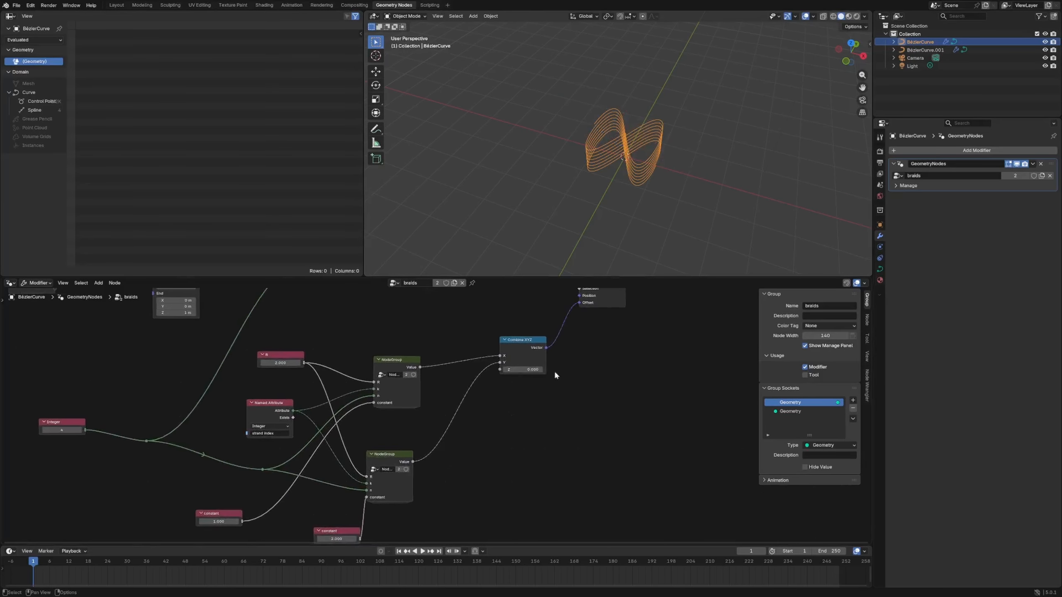
Move the Combine XYZ node slightly down, below the Set Position node.
drag(492, 422, 501, 433)
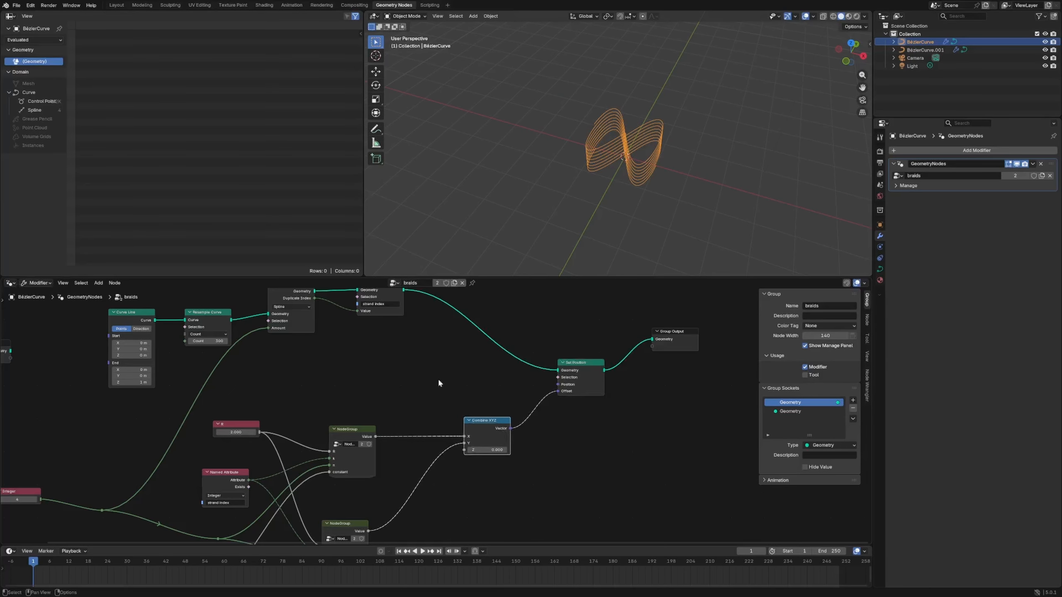
scroll(440, 385, down, 3)
middle_drag(442, 400, 485, 386)
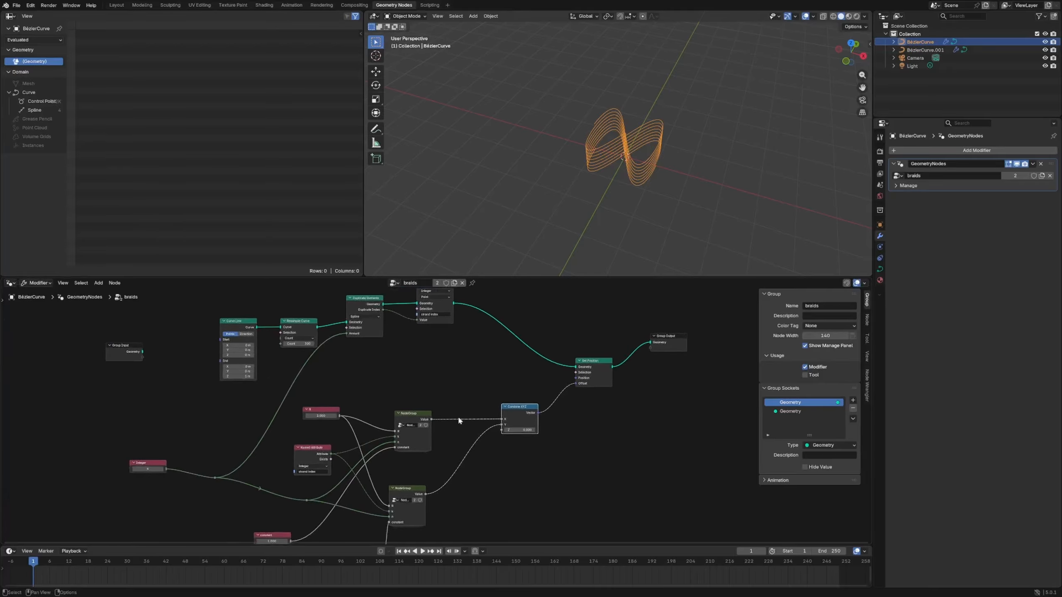
click(519, 478)
key(shift+a)
text(ma)
key(Return)
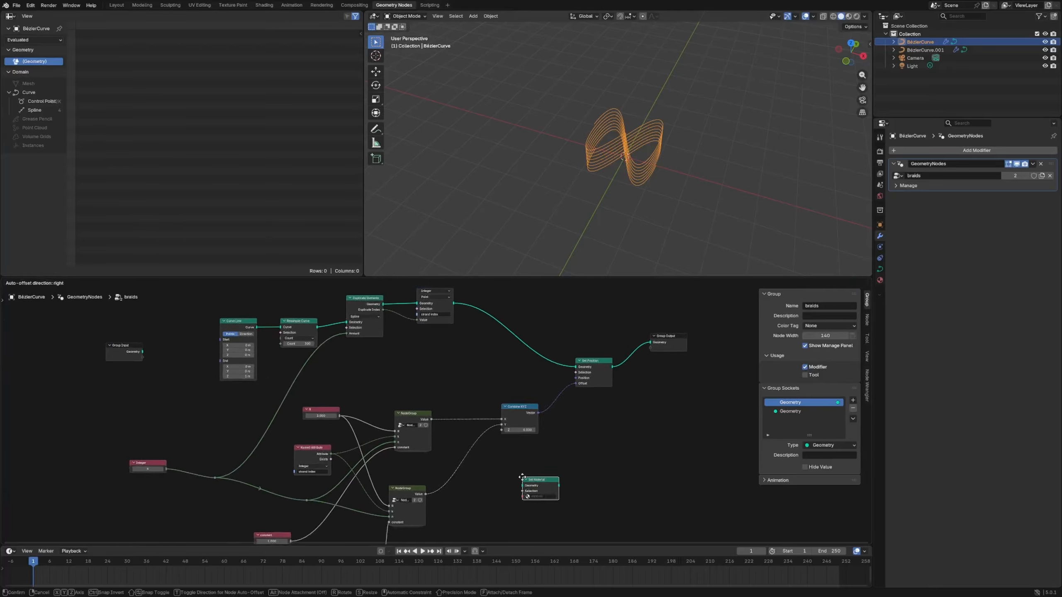
right_click(523, 478)
Insert a Multiply math node between the first node group and Combine XYZ's X input, with a factor of 0.9.
key(shift+a)
text(math)
key(Return)
click(449, 400)
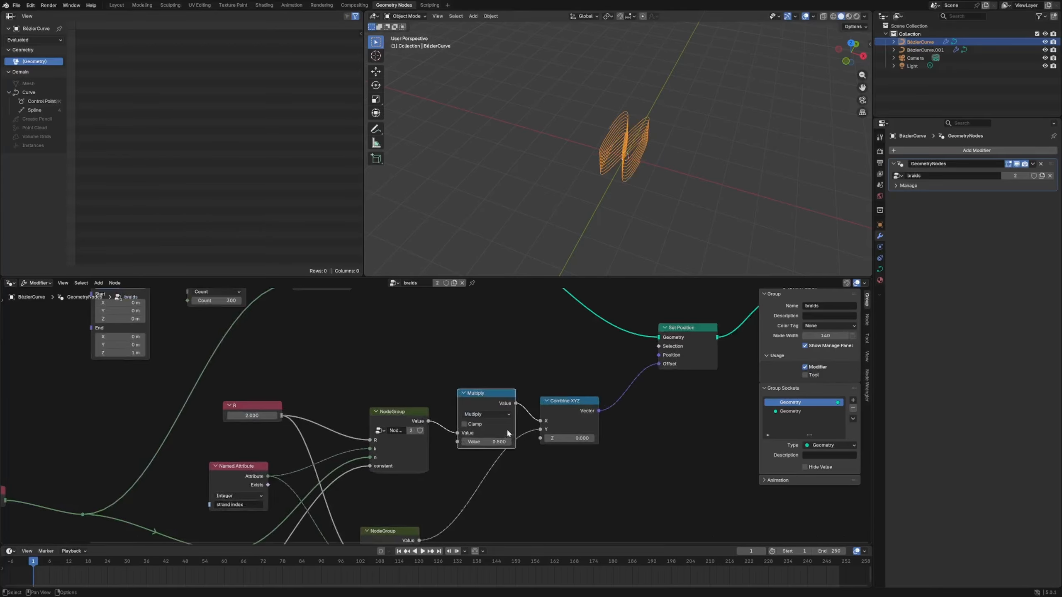
mouse_move(503, 441)
mouse_down()
mouse_move(527, 442)
mouse_move(487, 442)
mouse_move(531, 442)
mouse_move(519, 442)
mouse_up()
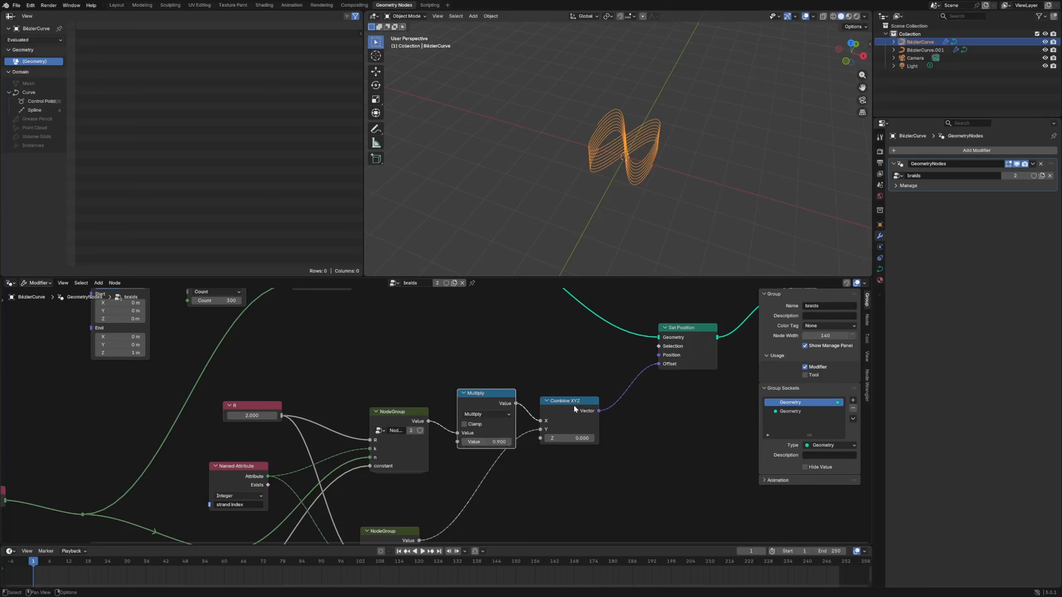
Make room at Combine XYZ and insert a duplicate Multiply node on the Y link with a factor of 0.5.
drag(574, 404, 606, 419)
click(501, 399)
key(shift+d)
click(520, 461)
mouse_move(515, 503)
mouse_down()
mouse_move(482, 503)
mouse_move(498, 504)
mouse_up()
middle_drag(654, 224, 672, 168)
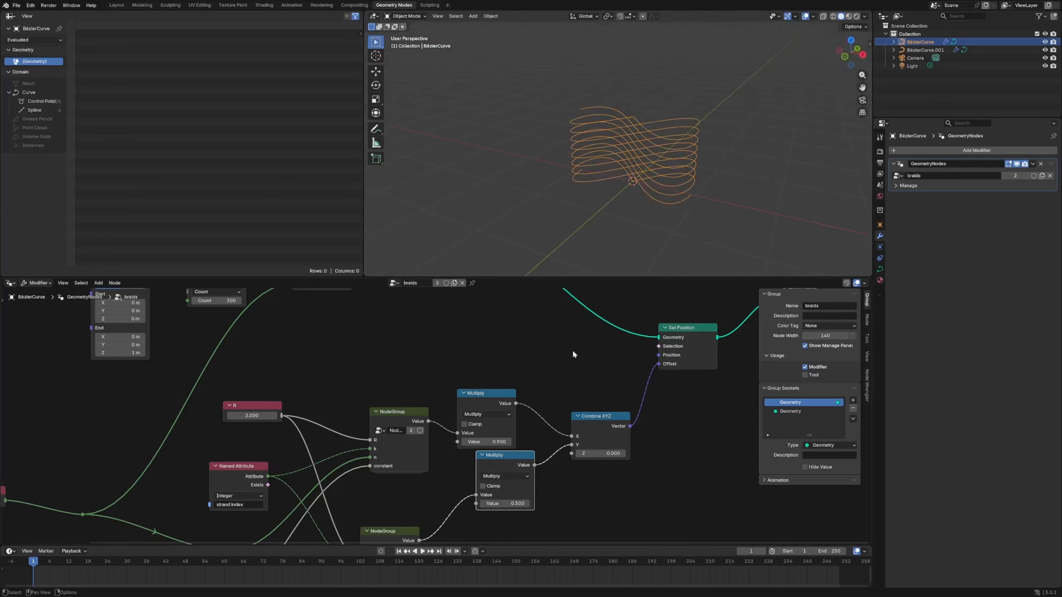
Inside the node group, insert a duplicate Add node after the upper Multiply chain and try different offset values.
click(402, 410)
key(Tab)
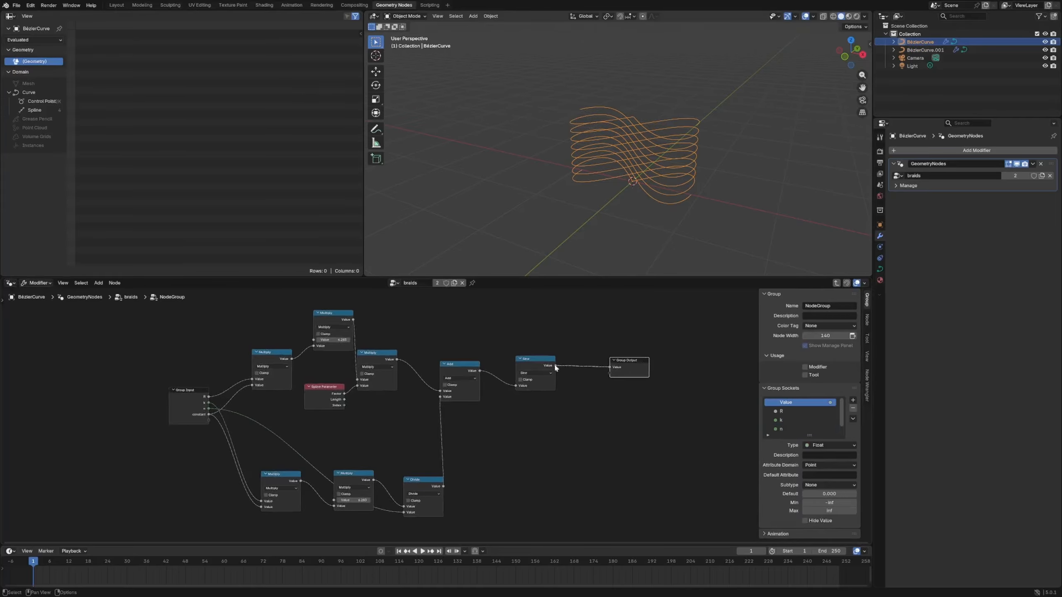
drag(466, 365, 484, 359)
key(shift+d)
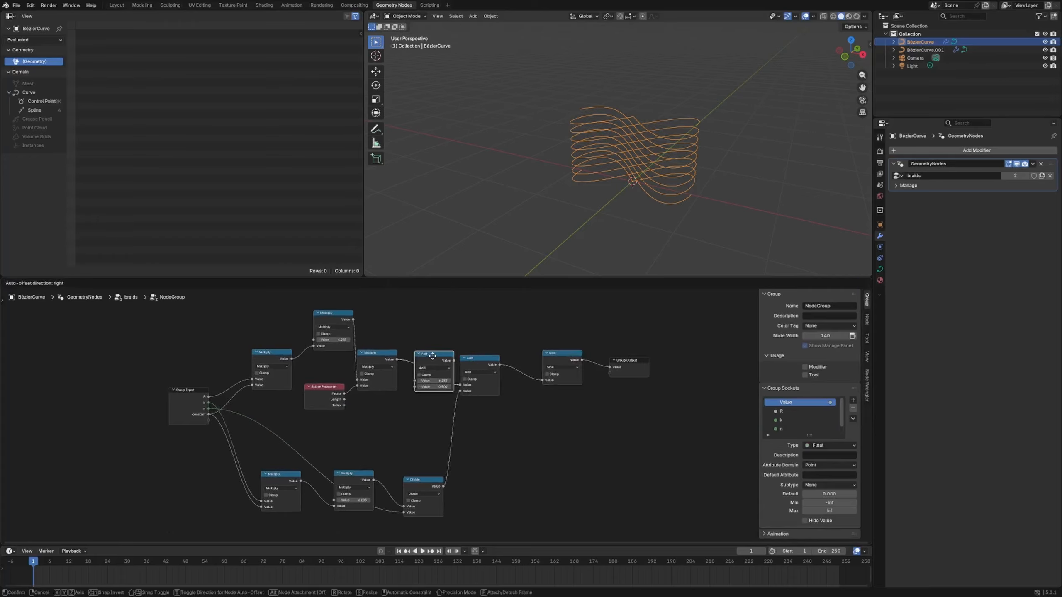
click(433, 351)
drag(431, 384, 627, 384)
scroll(640, 115, down, 2)
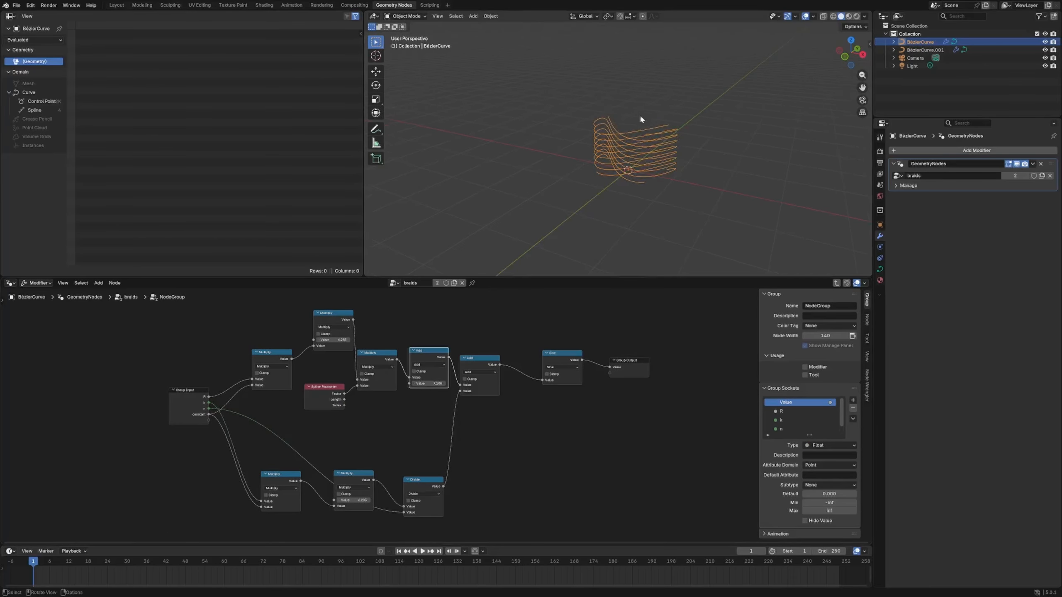
middle_drag(640, 115, 631, 140)
drag(428, 383, 628, 384)
click(429, 384)
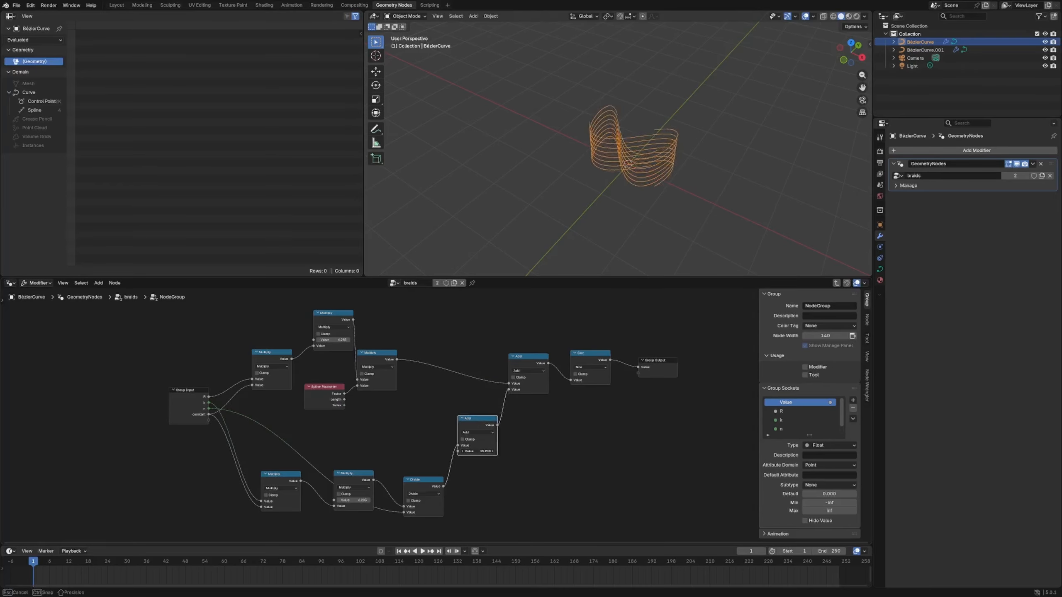
Try the extra Add node on the Divide link and after Sine, detach it and leave the node group.
drag(476, 451, 577, 368)
drag(579, 391, 594, 392)
alt+drag(581, 364, 634, 431)
key(Tab)
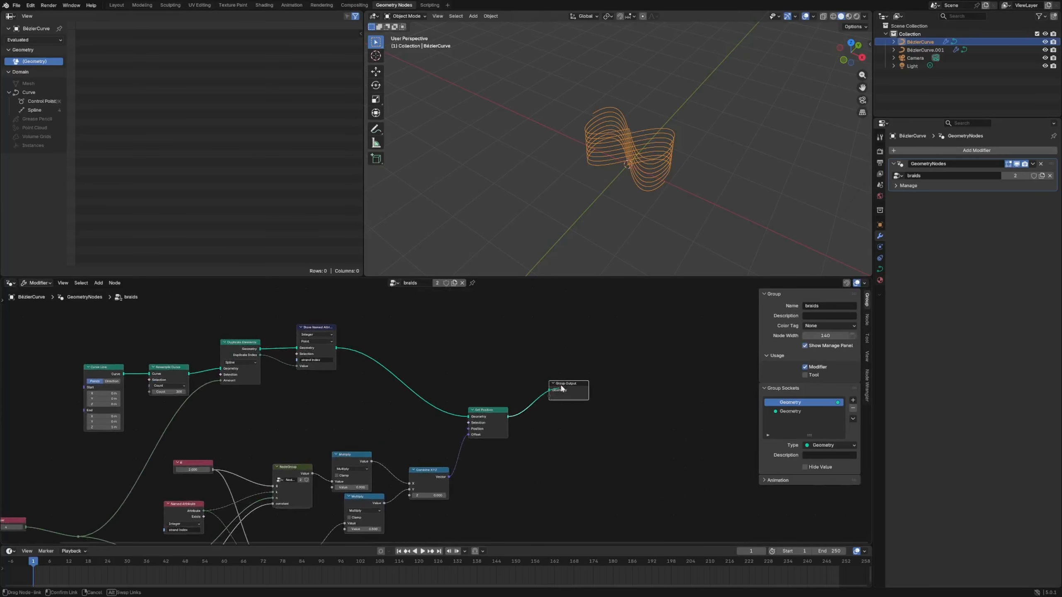
Tidy the main tree by repositioning the Group Output, Set Position, Combine XYZ and second Multiply nodes.
drag(561, 386, 549, 370)
drag(508, 417, 551, 390)
drag(560, 387, 595, 353)
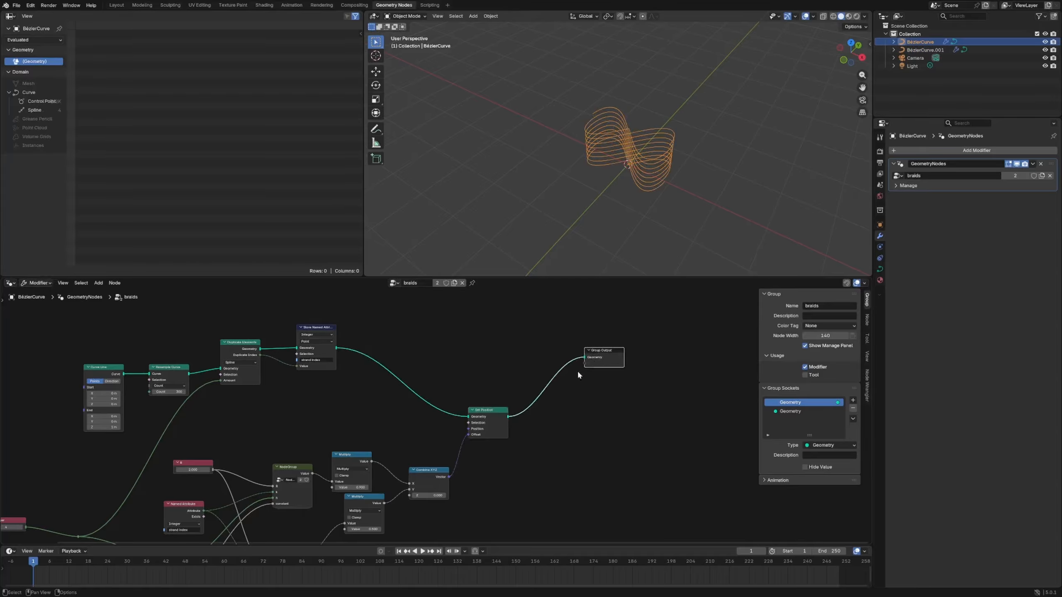
drag(487, 410, 503, 354)
middle_drag(490, 402, 557, 367)
drag(500, 441, 514, 453)
drag(438, 459, 436, 465)
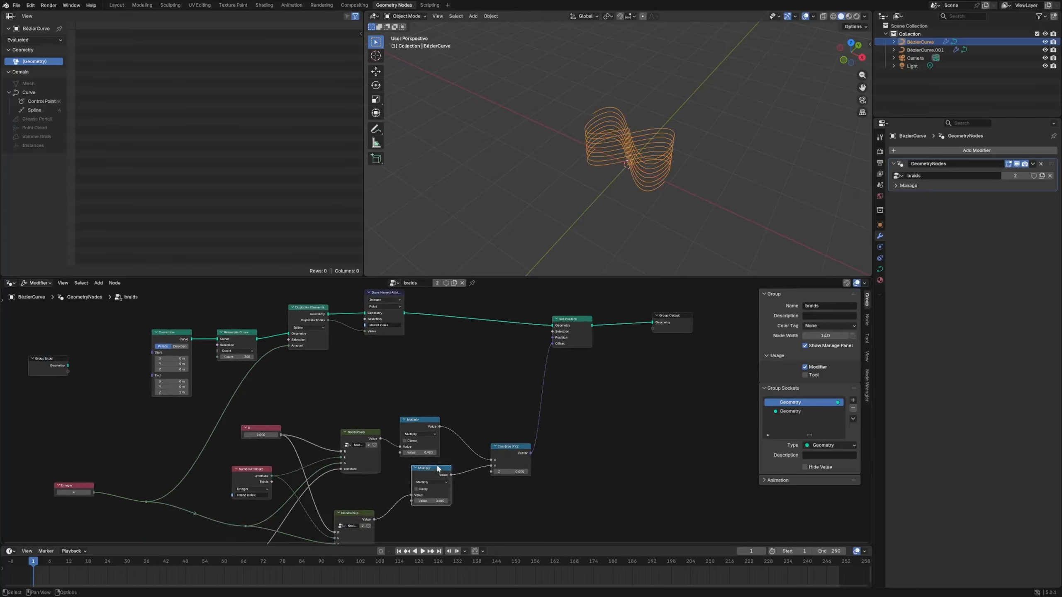
Reposition Store Named Attribute and Resample Curve, and feed Resample Curve from the Group Input geometry instead of Curve Line.
middle_drag(603, 232, 633, 152)
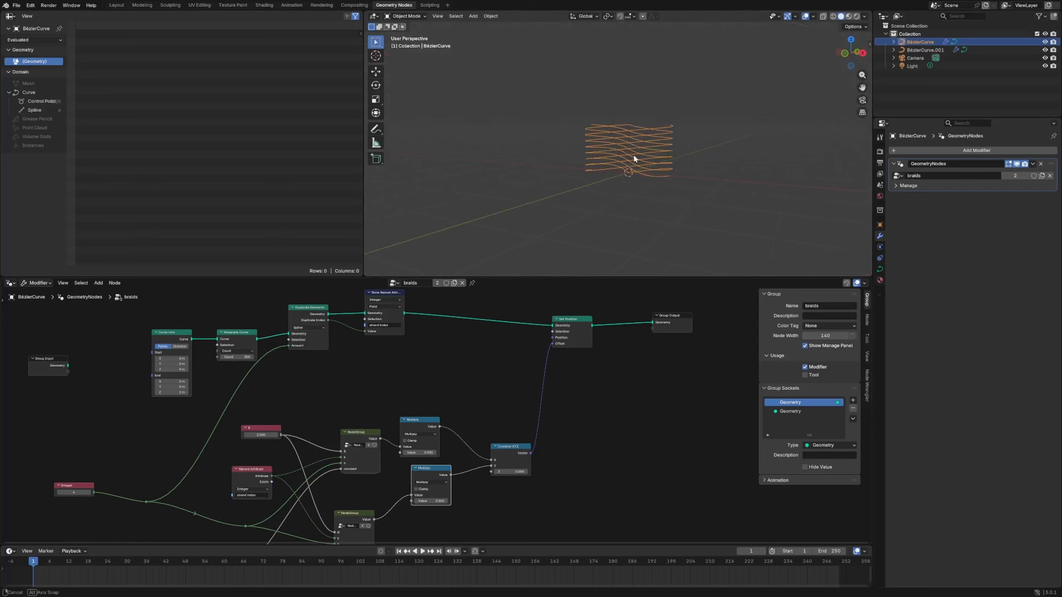
scroll(373, 392, down, 2)
drag(435, 337, 439, 347)
drag(376, 348, 328, 367)
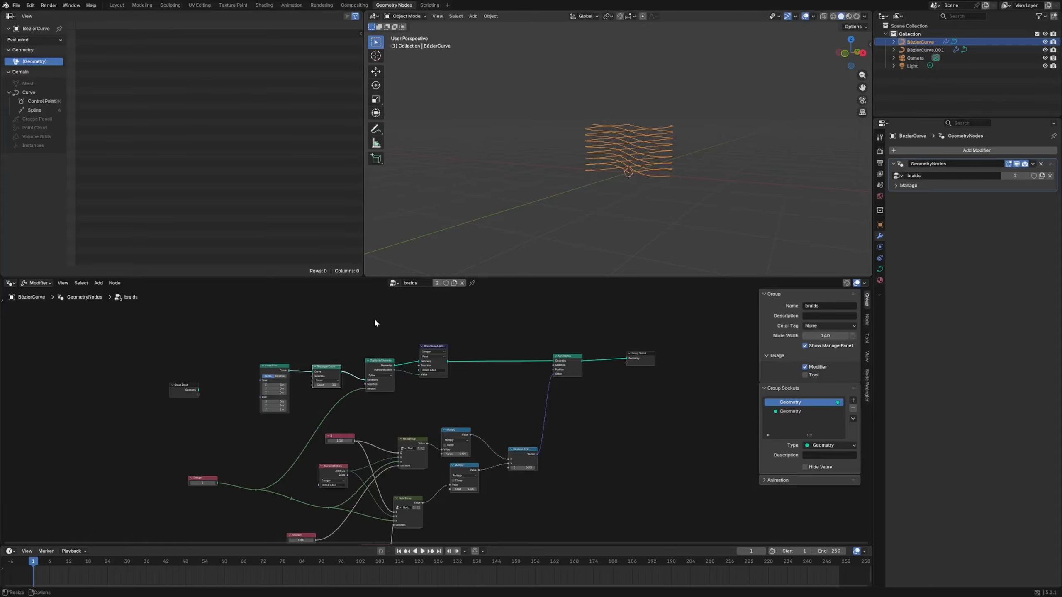
scroll(304, 398, up, 2)
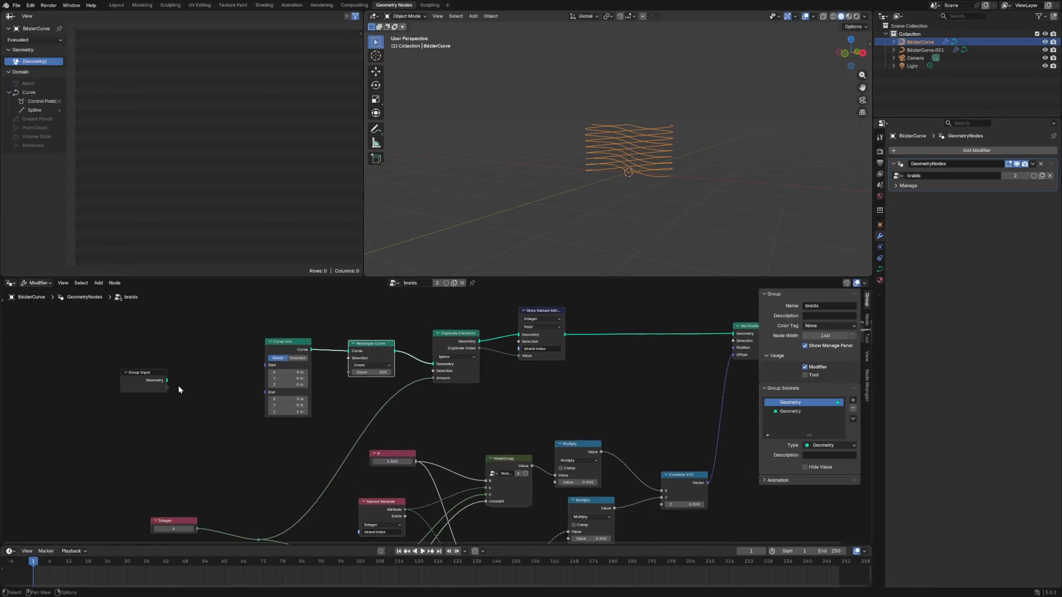
drag(167, 381, 349, 351)
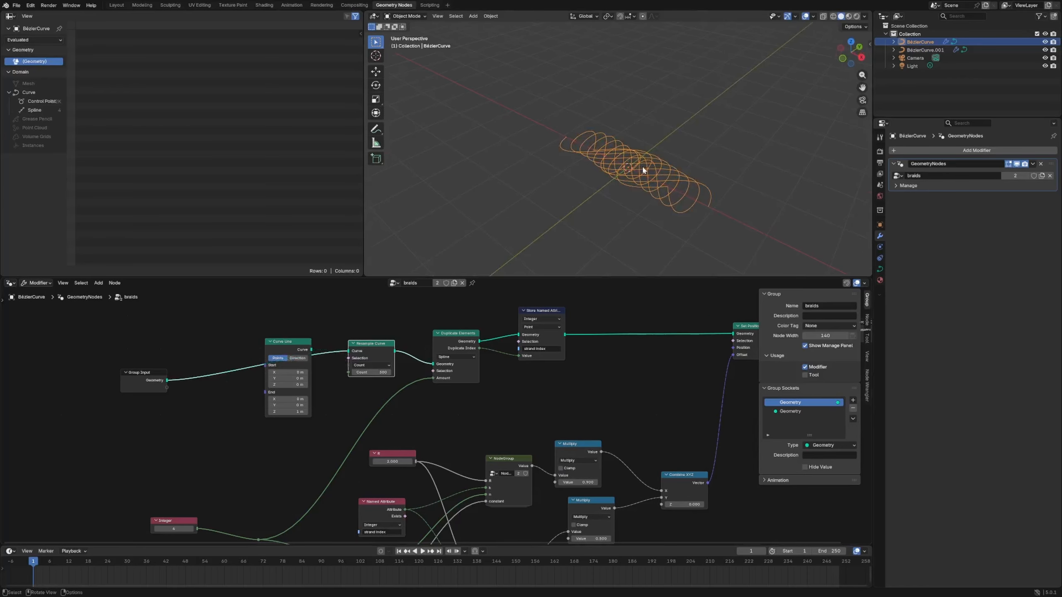
Feed Resample Curve from the Curve Line node's Curve output instead of the Group Input geometry.
middle_drag(656, 180, 702, 158)
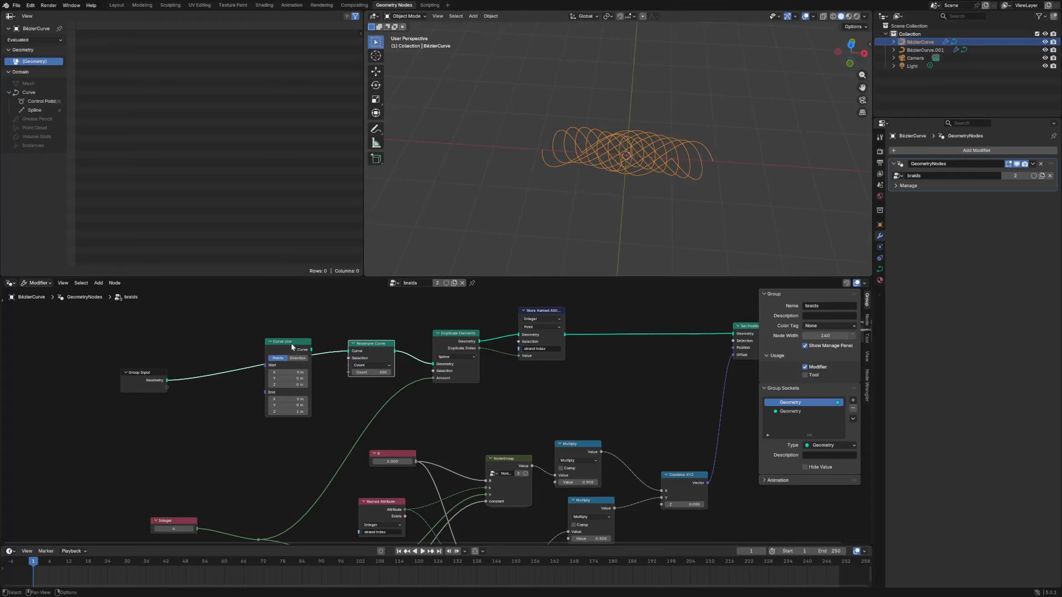
scroll(487, 368, down, 2)
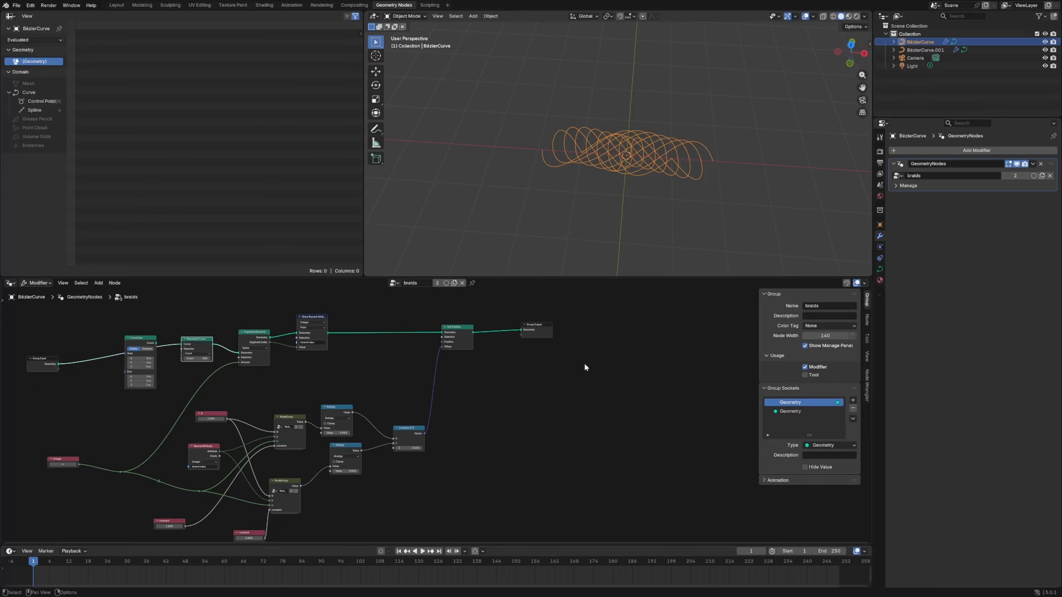
scroll(536, 424, up, 3)
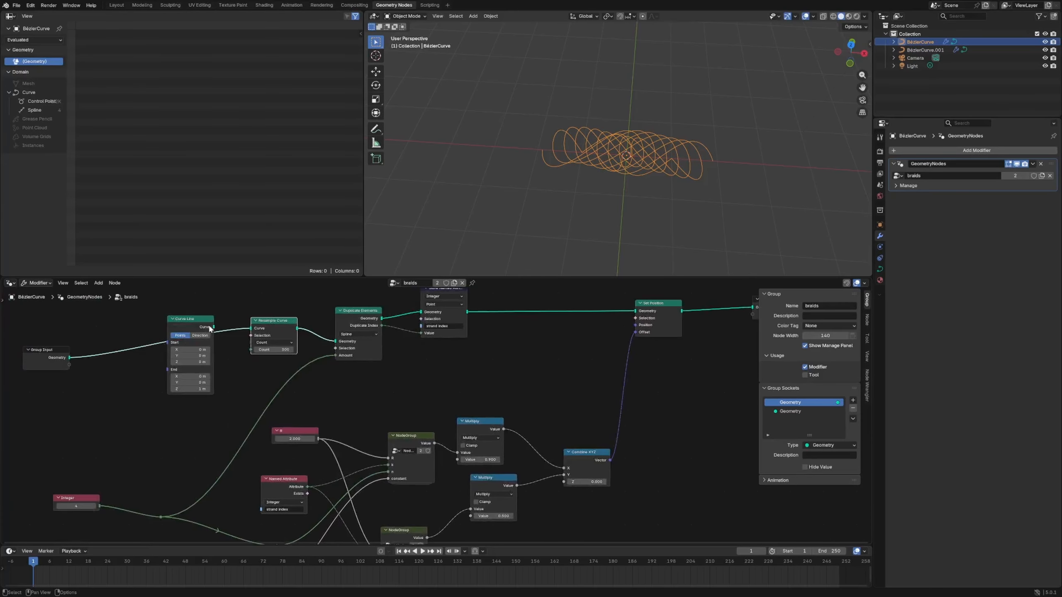
drag(214, 327, 251, 329)
middle_drag(579, 247, 641, 129)
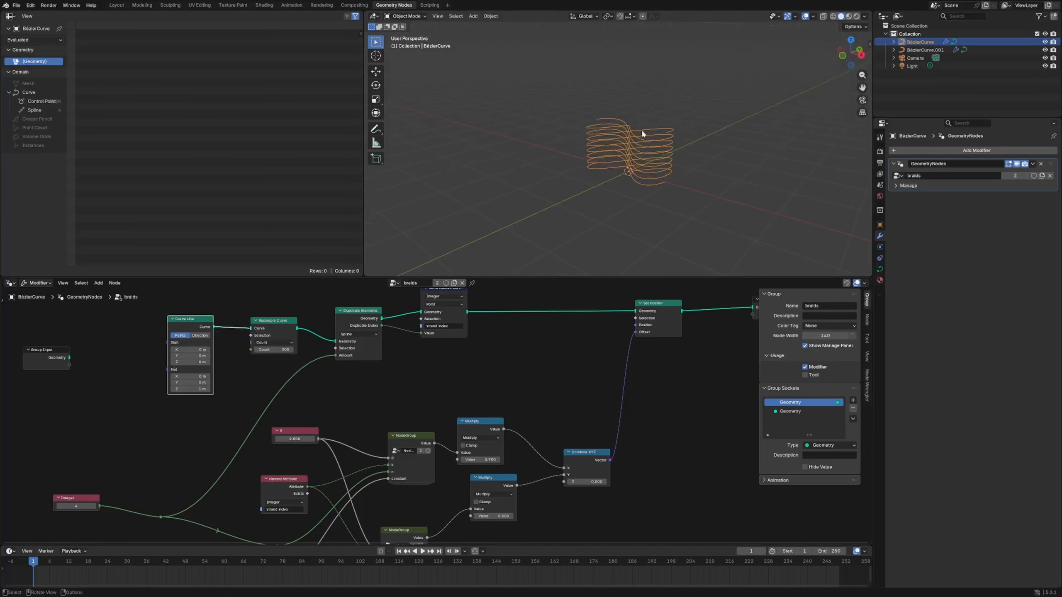
Annotate the X, Y and Z axes over the strands in the viewport, then erase the annotations.
drag(628, 172, 634, 70)
drag(627, 89, 643, 89)
drag(657, 86, 675, 114)
drag(645, 100, 685, 100)
drag(581, 193, 699, 133)
drag(588, 173, 579, 218)
drag(530, 144, 741, 213)
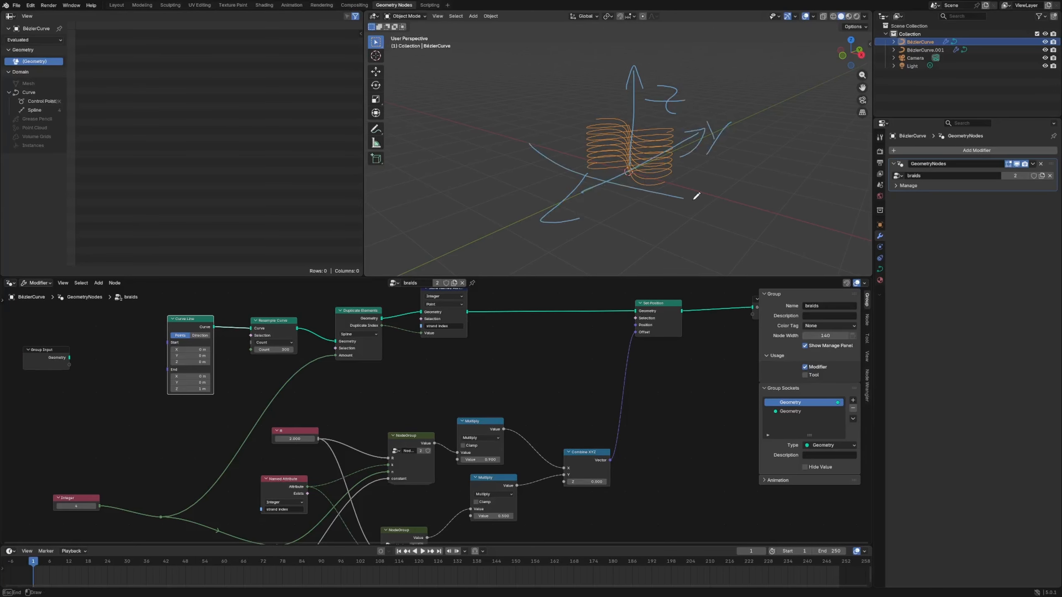
drag(816, 198, 774, 212)
mouse_move(573, 205)
right_down()
mouse_move(640, 84)
mouse_move(707, 135)
mouse_move(710, 213)
mouse_move(782, 184)
mouse_move(752, 191)
right_up()
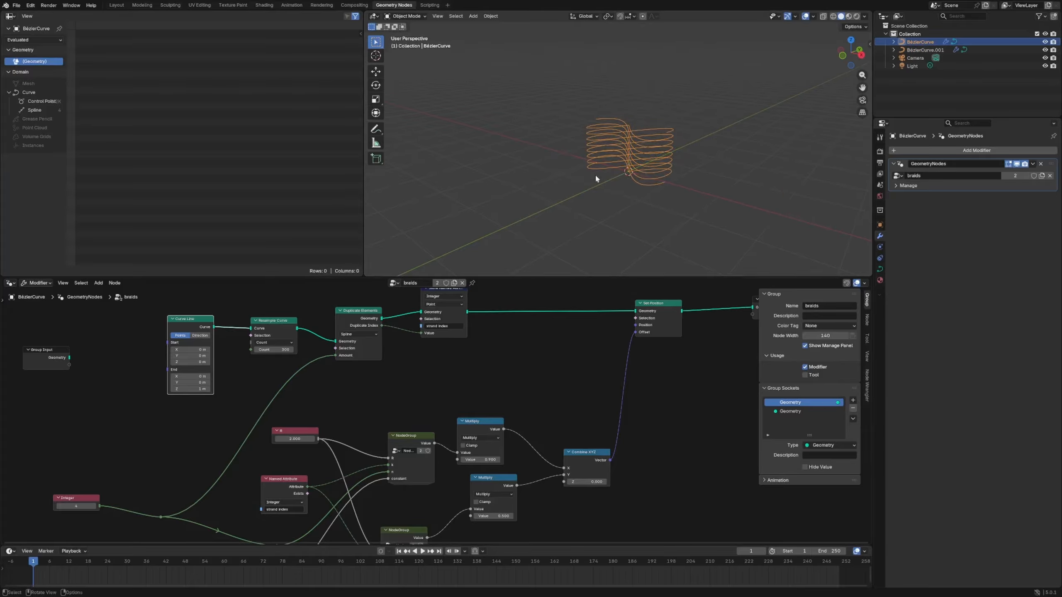
Preview the Group Input curve through a Viewer node and annotate its tangent t and normal N in the viewport.
ctrl+shift+click(51, 354)
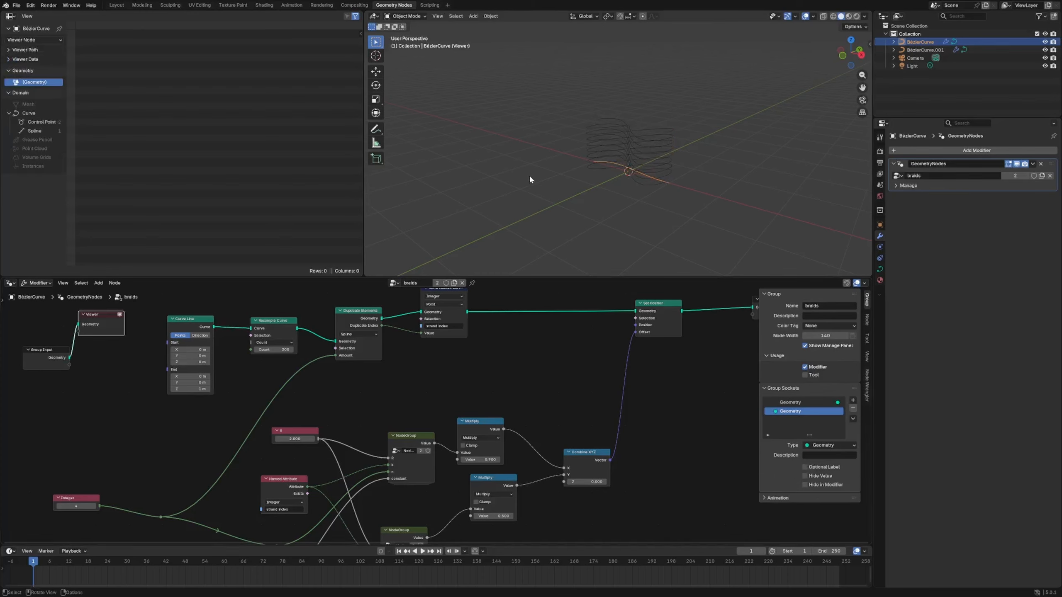
middle_drag(529, 174, 546, 160)
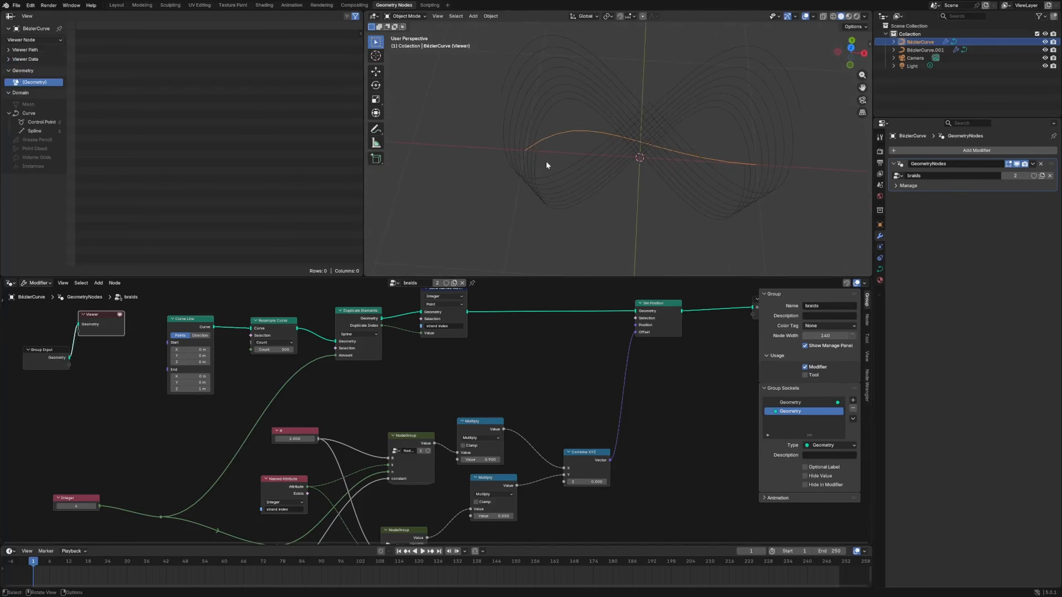
click(555, 134)
mouse_move(543, 138)
mouse_down()
mouse_move(626, 96)
mouse_move(617, 111)
mouse_move(540, 100)
mouse_move(541, 113)
mouse_move(550, 65)
mouse_up()
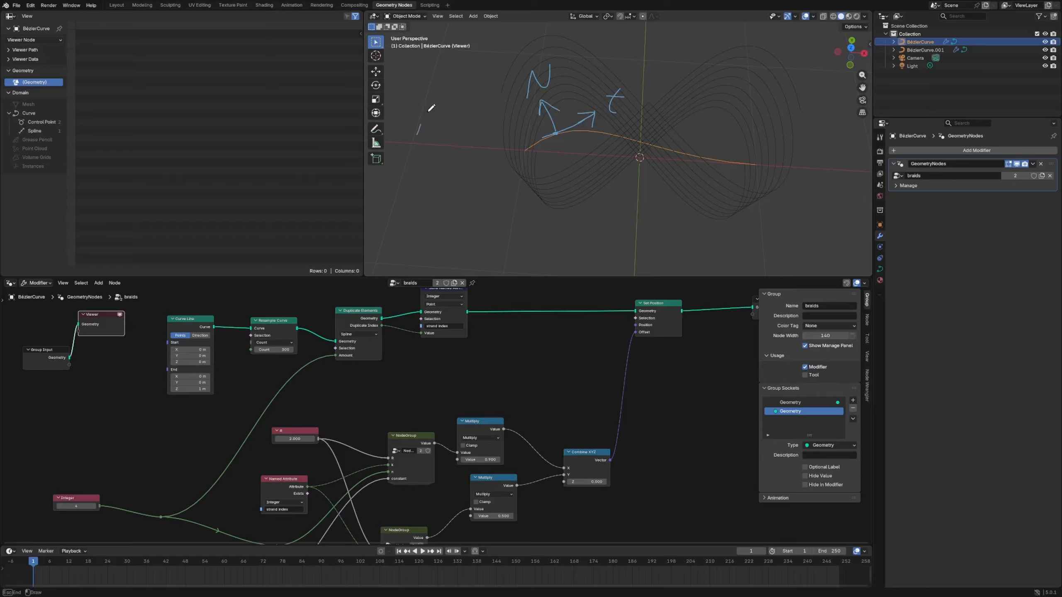
Annotate N × t and the binormal B on the curve, then erase the annotations and delete the Viewer node.
mouse_move(418, 135)
mouse_down()
mouse_move(438, 108)
mouse_move(457, 137)
mouse_up()
mouse_move(454, 119)
mouse_down()
mouse_move(446, 137)
mouse_move(483, 136)
mouse_up()
drag(475, 118, 494, 108)
mouse_move(556, 133)
mouse_down()
mouse_move(535, 111)
mouse_move(548, 118)
mouse_move(509, 158)
mouse_up()
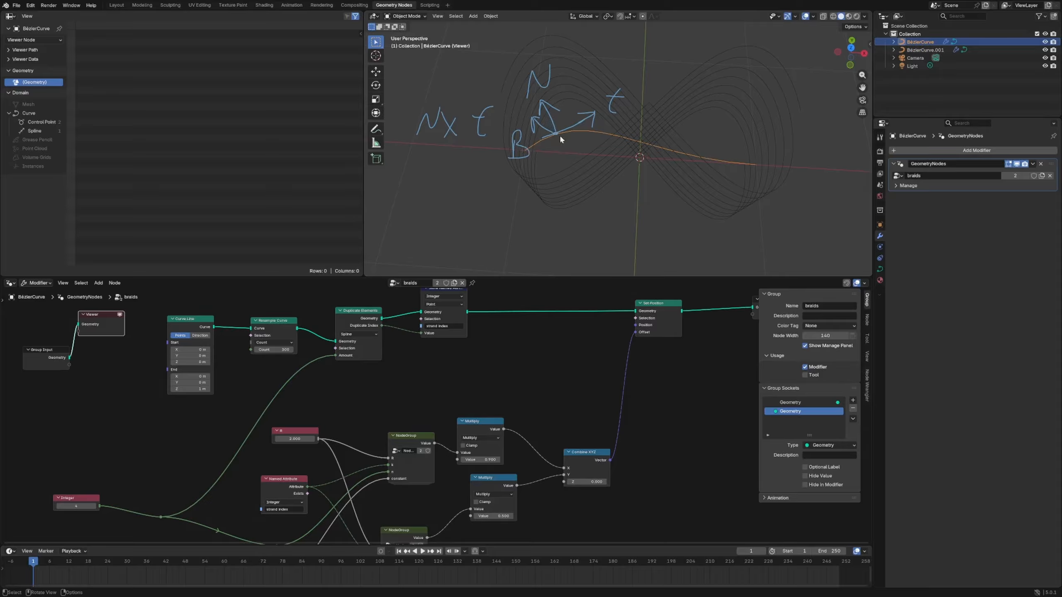
mouse_move(573, 132)
mouse_down()
mouse_move(629, 139)
mouse_move(622, 158)
mouse_up()
mouse_move(673, 153)
right_down()
mouse_move(676, 131)
mouse_move(541, 113)
mouse_move(435, 121)
mouse_move(681, 129)
right_up()
key(x)
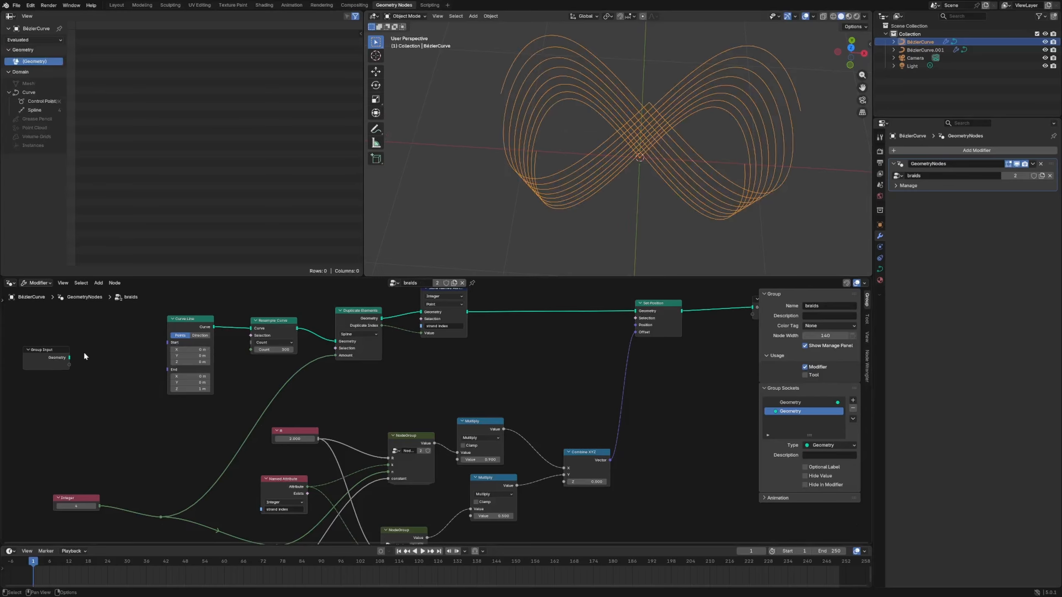
Make room after the Multiply nodes by moving Combine XYZ, Set Position and Group Output further along the tree.
middle_drag(628, 163, 669, 175)
scroll(585, 309, down, 2)
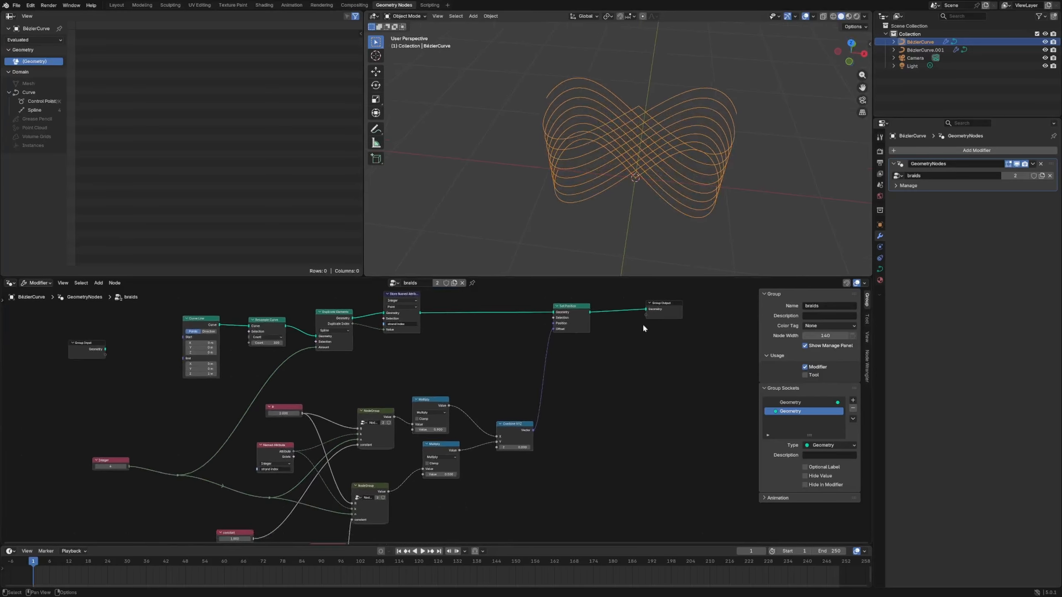
scroll(503, 404, down, 2)
scroll(527, 374, up, 3)
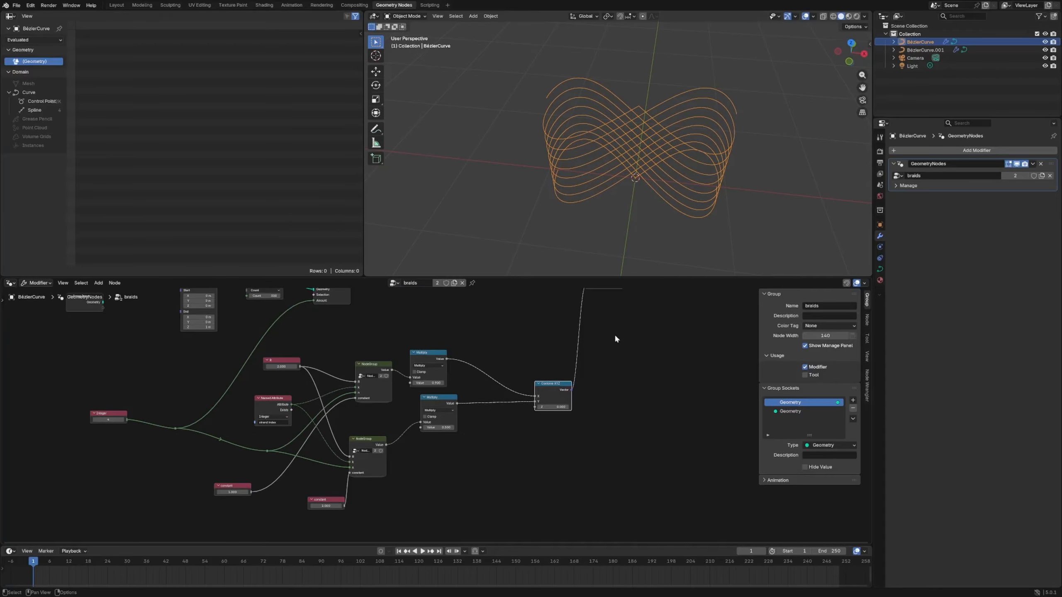
middle_drag(614, 334, 447, 379)
scroll(447, 374, up, 2)
scroll(544, 320, down, 4)
scroll(402, 383, up, 4)
scroll(439, 377, down, 3)
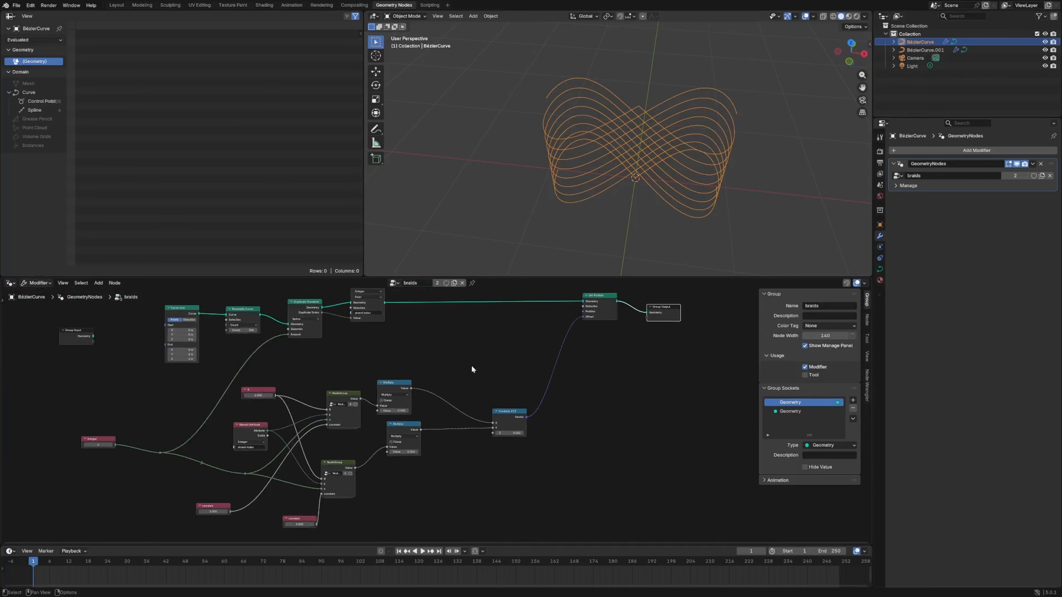
Replace Combine XYZ with a Vector Math Add node connected to the Offset input of Set Position.
key(shift+a)
text(vector add)
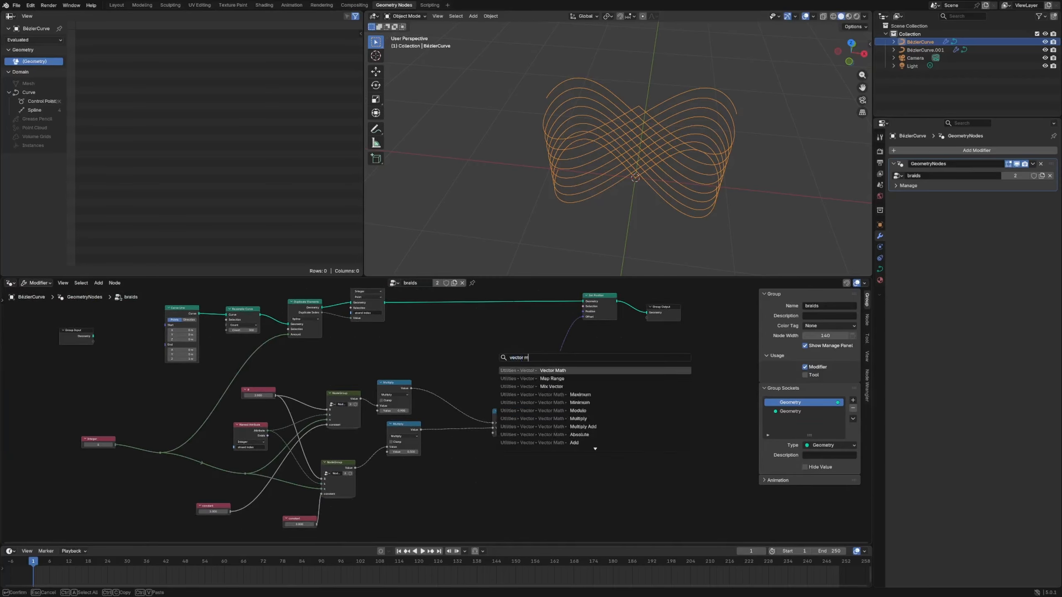
key(Return)
click(476, 330)
drag(510, 337, 583, 317)
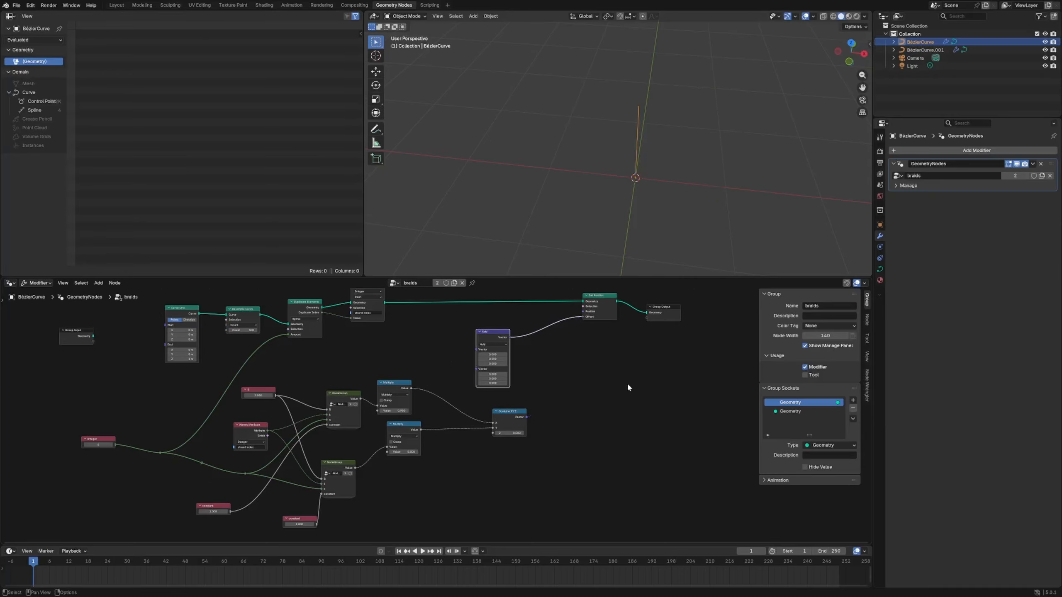
click(520, 416)
key(x)
Reposition the vector Add node and stack two duplicates of it below.
drag(499, 338, 535, 328)
key(shift+d)
click(537, 400)
key(shift+d)
click(525, 469)
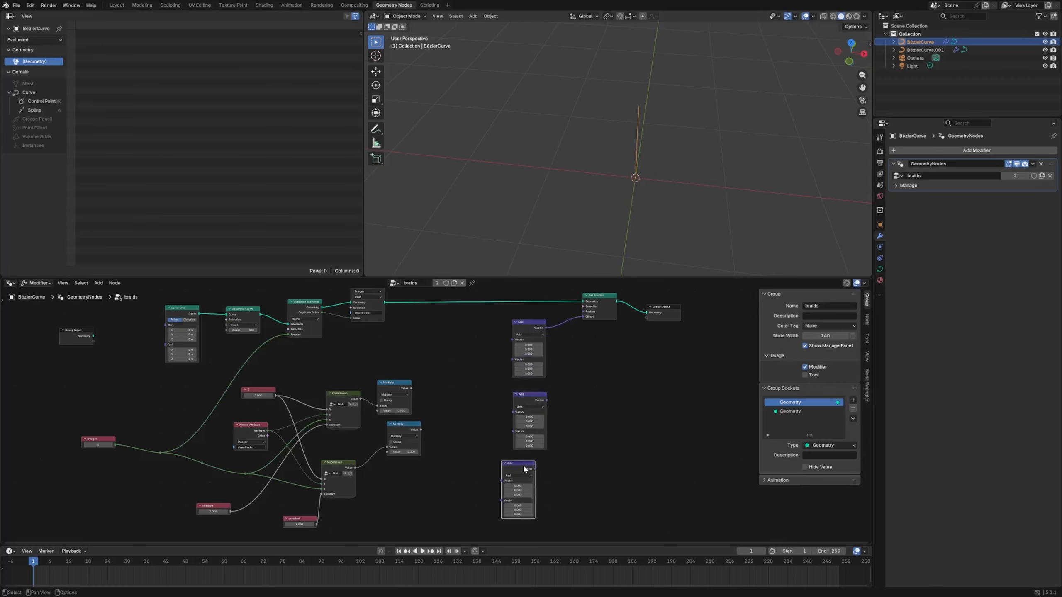
drag(540, 400, 528, 397)
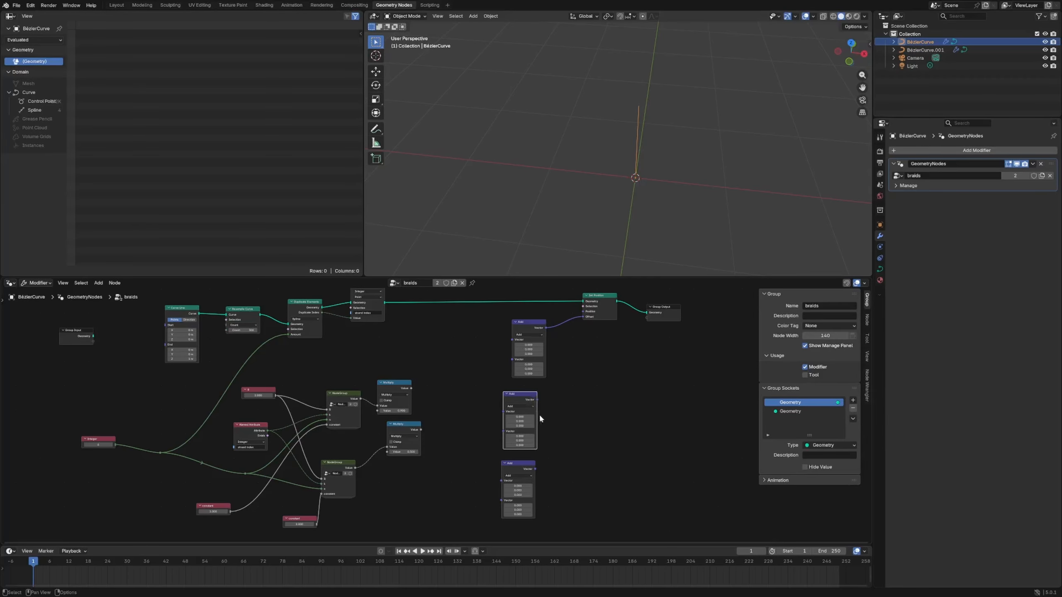
Annotate the mapping x = N, y = B, z = tangent beside the vector Add nodes and narrow the sidebar.
scroll(540, 415, up, 5)
middle_drag(593, 407, 507, 395)
middle_drag(427, 380, 452, 389)
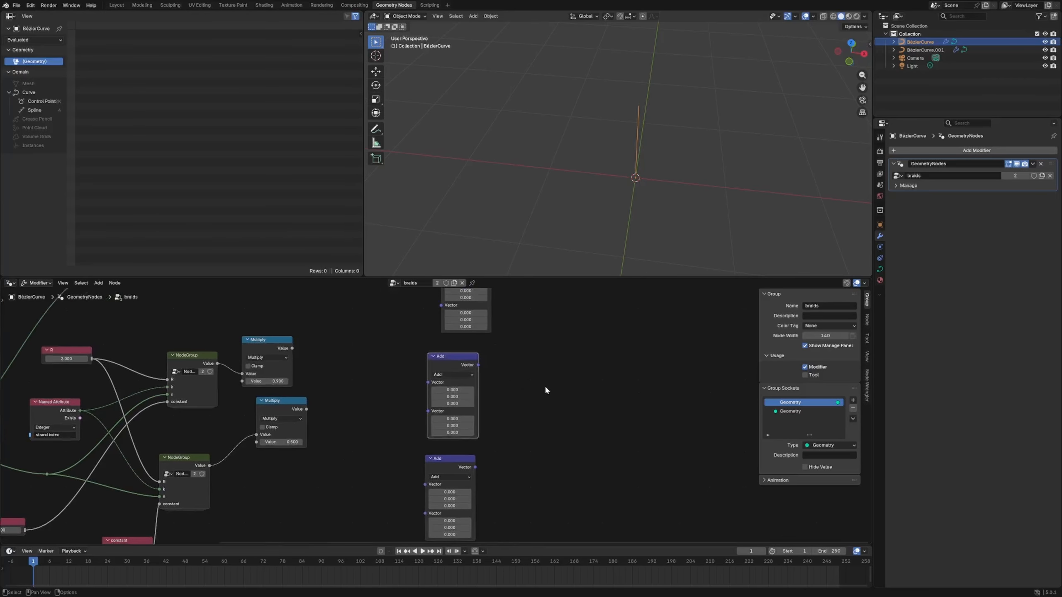
key(d)
drag(559, 325, 573, 346)
mouse_move(578, 327)
mouse_down()
mouse_move(559, 343)
mouse_move(617, 338)
mouse_move(662, 301)
mouse_up()
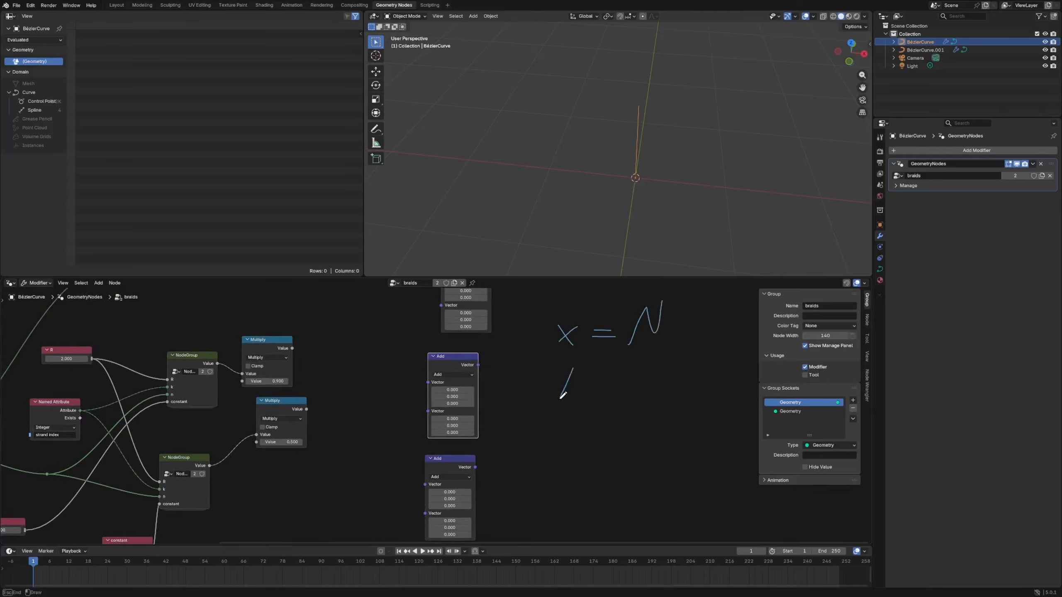
drag(553, 375, 561, 387)
mouse_move(573, 369)
mouse_down()
mouse_move(560, 400)
mouse_move(619, 374)
mouse_up()
mouse_move(586, 382)
mouse_down()
mouse_move(671, 360)
mouse_move(654, 377)
mouse_up()
mouse_move(555, 423)
mouse_down()
mouse_move(560, 446)
mouse_move(624, 426)
mouse_move(685, 437)
mouse_up()
drag(637, 422, 679, 420)
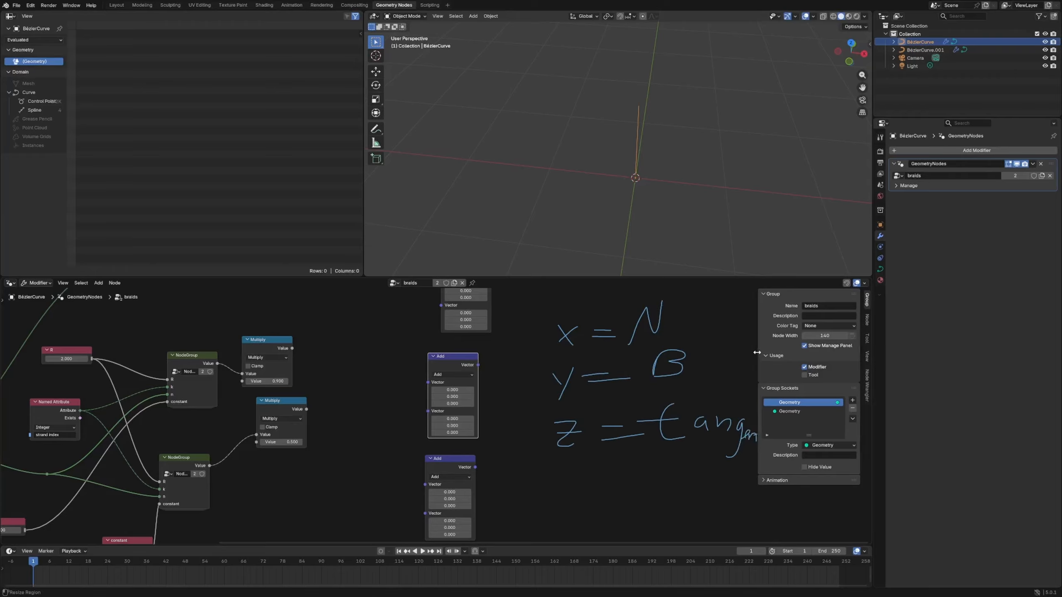
drag(759, 353, 785, 354)
scroll(538, 411, down, 3)
scroll(537, 412, down, 4)
mouse_move(537, 412)
middle_down()
mouse_move(522, 431)
mouse_move(490, 415)
mouse_move(533, 430)
middle_up()
scroll(475, 411, up, 4)
click(426, 391)
key(shift+a)
text(curve tasn)
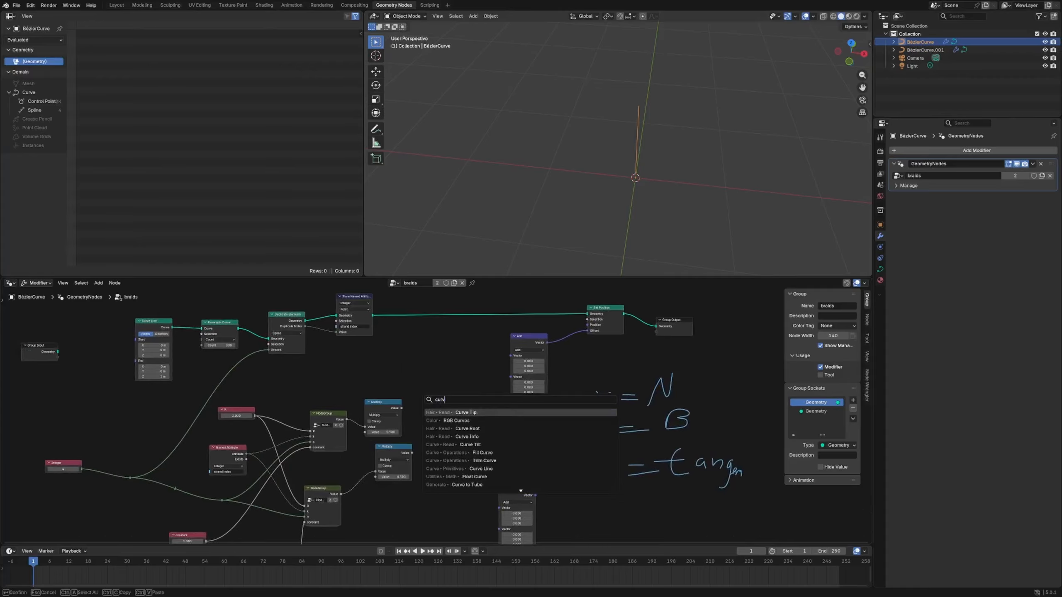
key(Return)
key(shift+a)
text(curve ta)
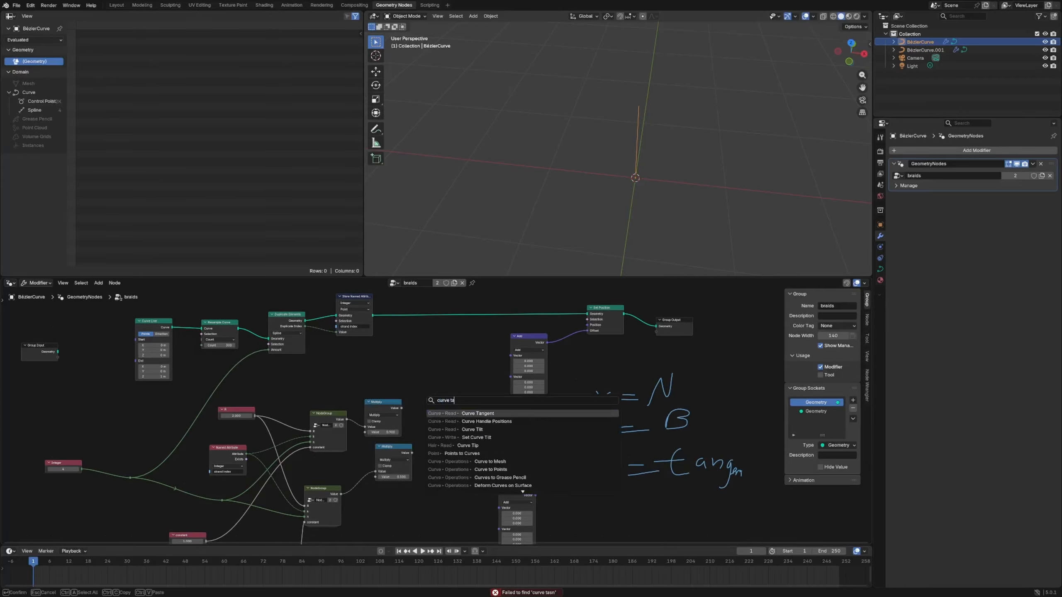
key(Return)
click(437, 396)
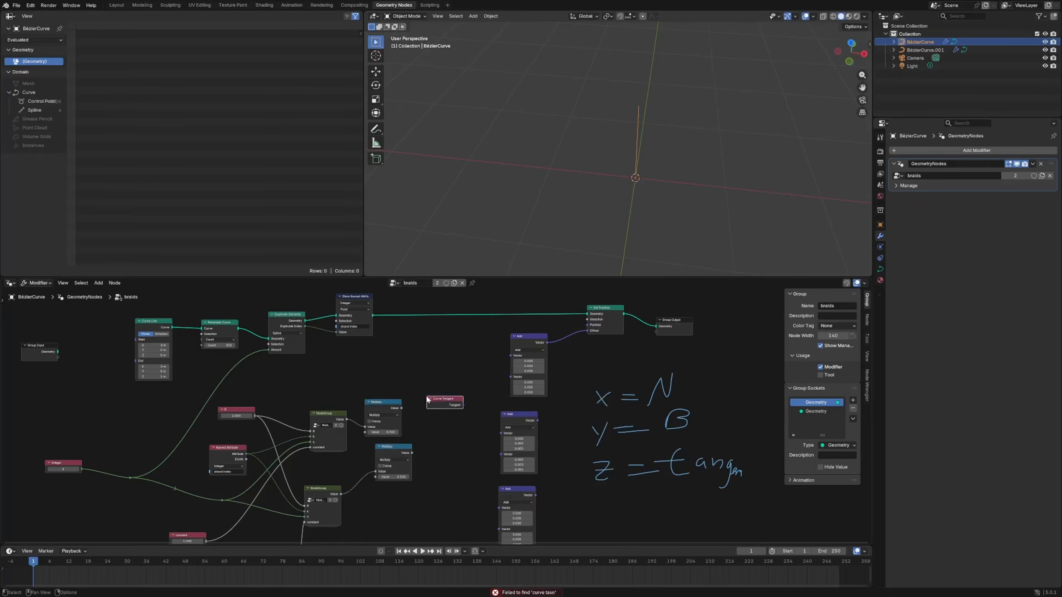
scroll(439, 394, up, 2)
key(x)
Add a Curve Tangent node and place it beside the lowest vector Add node.
key(shift+a)
text(spline tan)
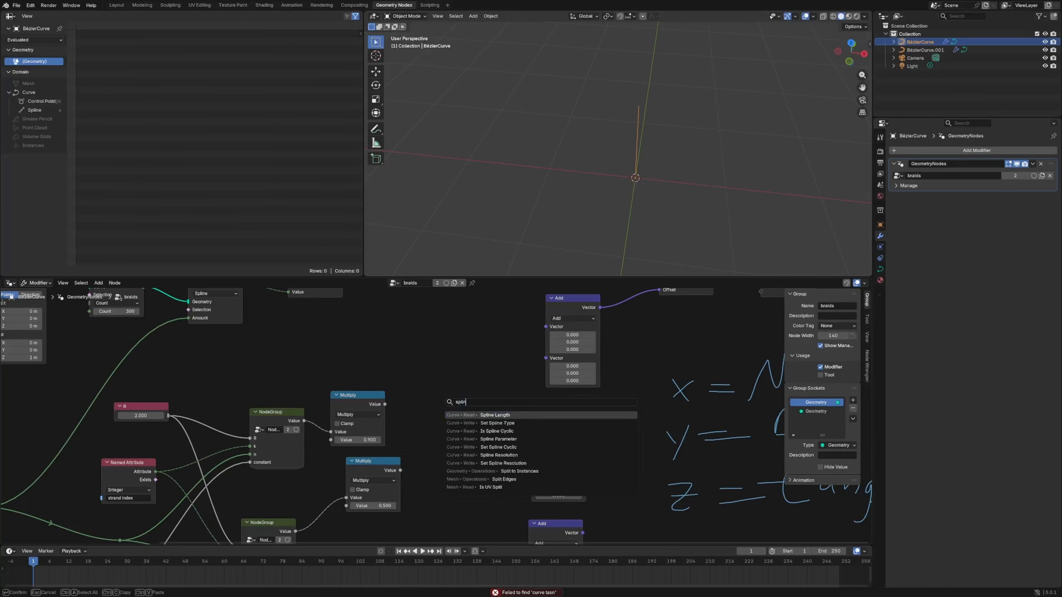
key(BackSpace)
key(BackSpace)
key(BackSpace)
key(BackSpace)
key(BackSpace)
key(BackSpace)
key(BackSpace)
key(BackSpace)
key(BackSpace)
key(BackSpace)
text(tan)
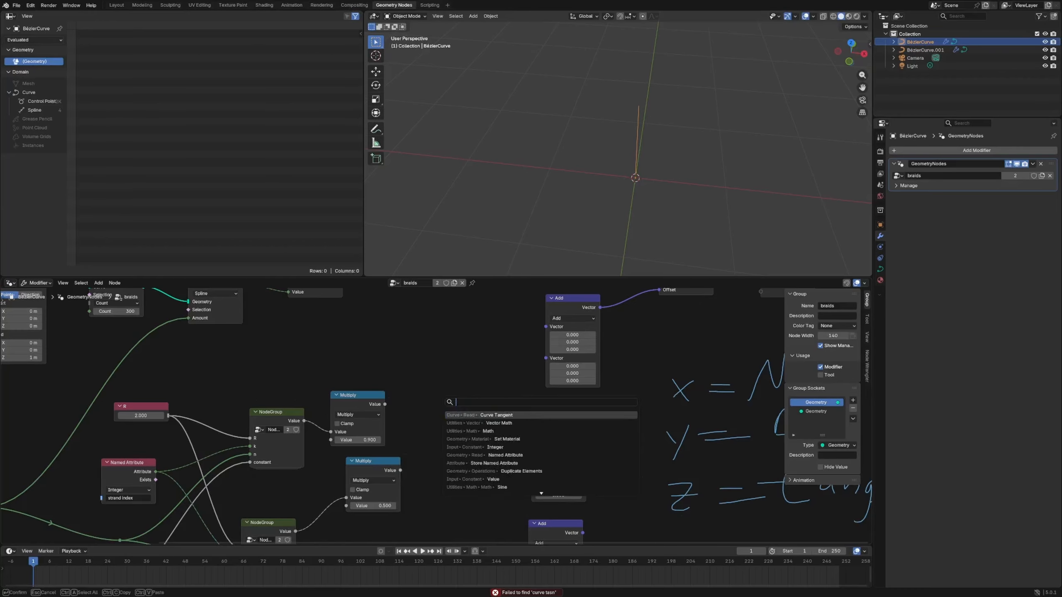
key(Return)
click(442, 390)
scroll(443, 390, down, 2)
middle_drag(456, 396, 444, 363)
drag(448, 365, 420, 506)
middle_drag(473, 485, 543, 448)
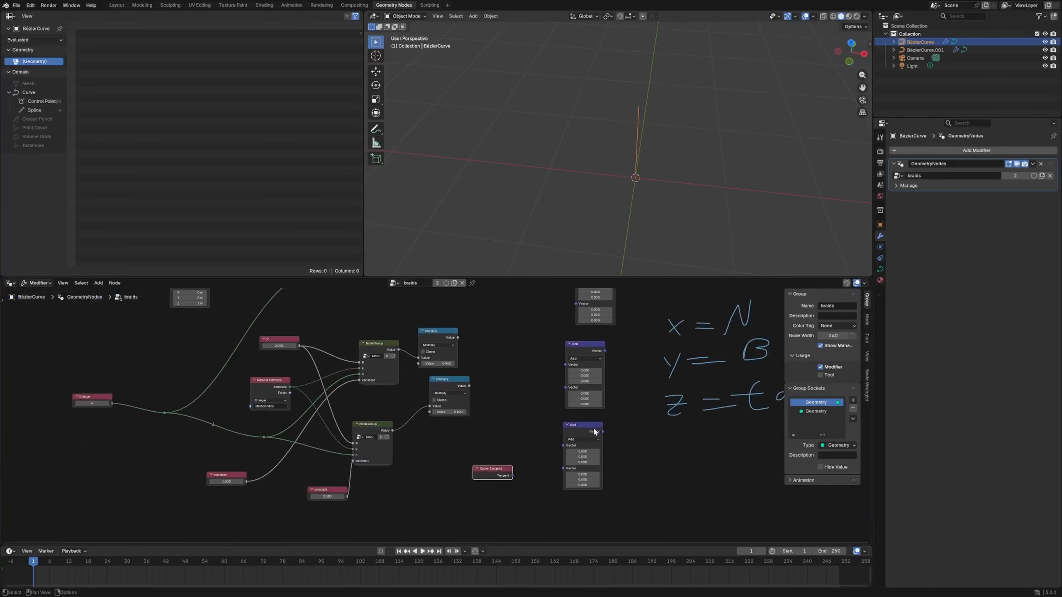
Add a Normal node and place it directly above the Curve Tangent node.
middle_drag(431, 465, 515, 442)
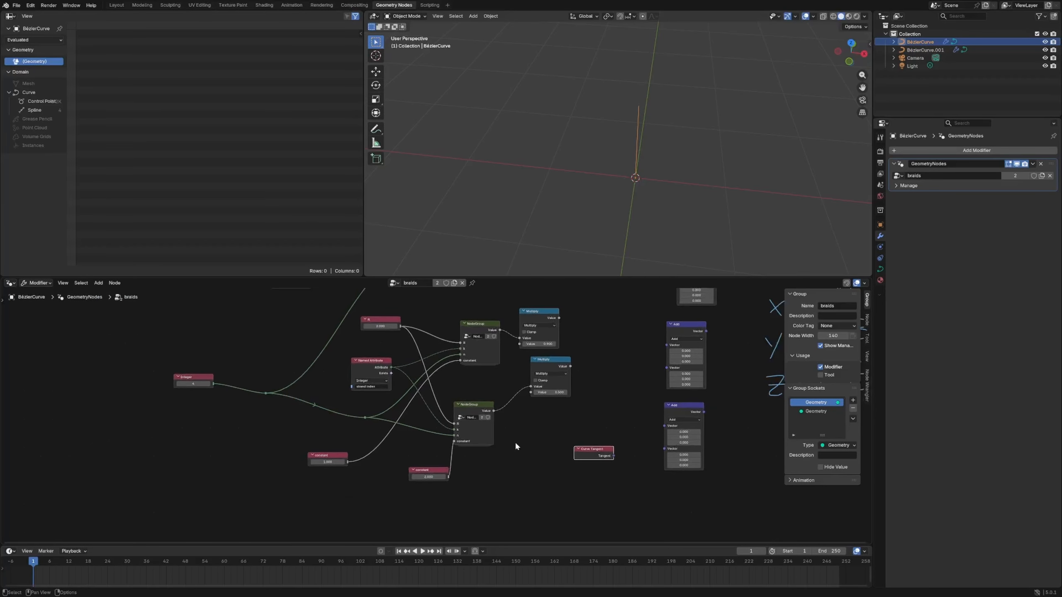
key(shift+a)
text(normal)
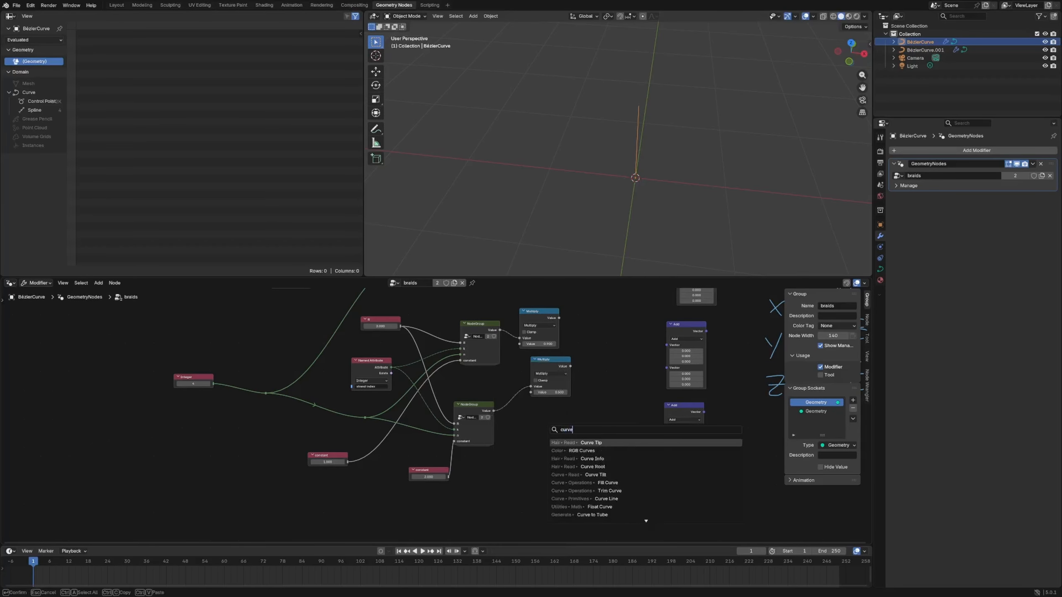
key(Return)
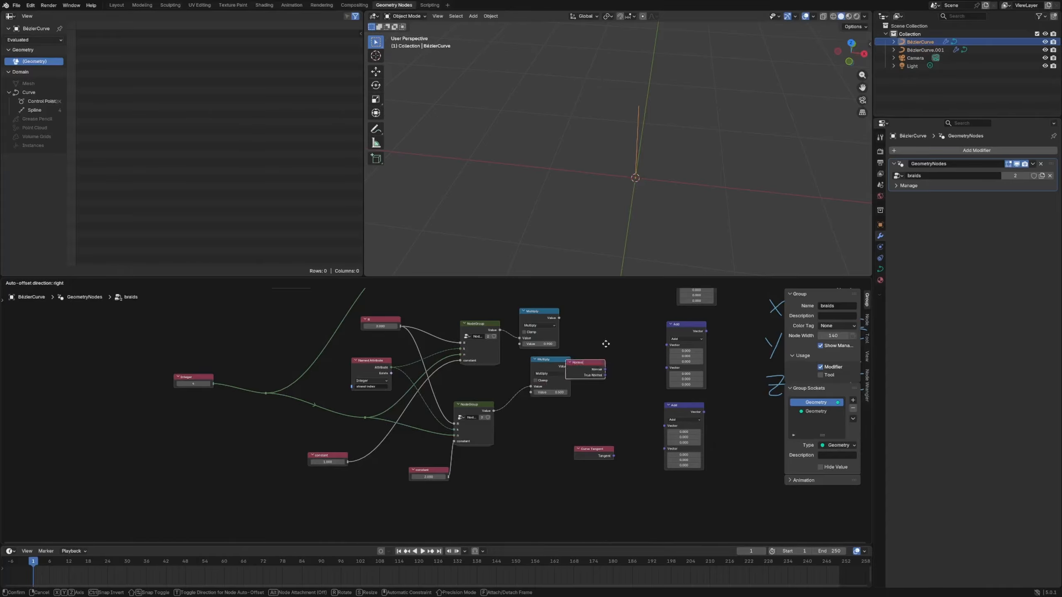
click(591, 443)
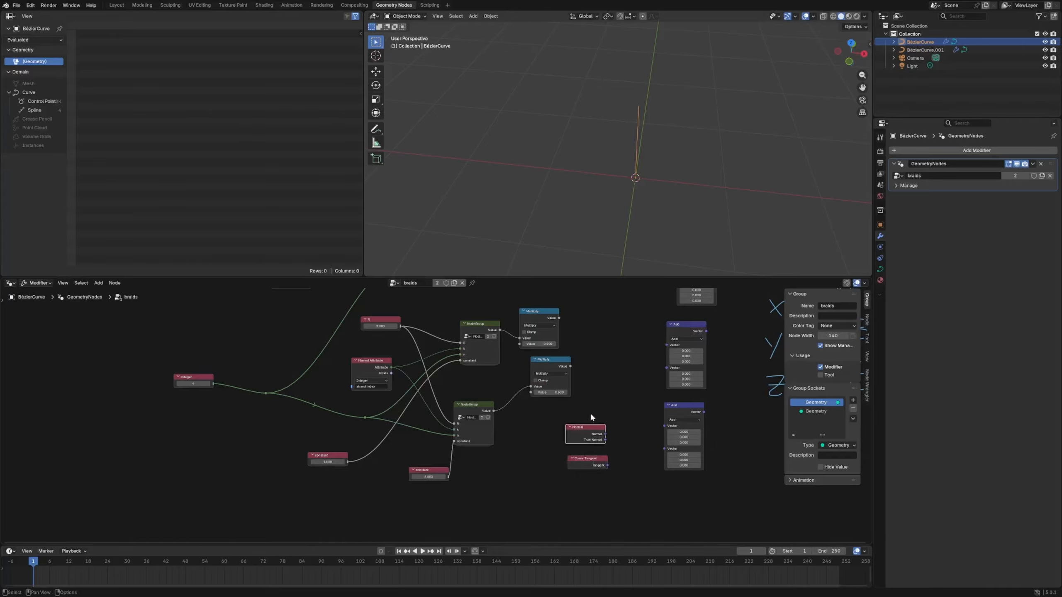
mouse_move(590, 412)
mouse_down()
mouse_move(596, 463)
mouse_move(606, 401)
mouse_up()
Move the Normal and Curve Tangent nodes together to the free space above the Multiply nodes.
scroll(602, 377, down, 4)
middle_drag(589, 325, 526, 425)
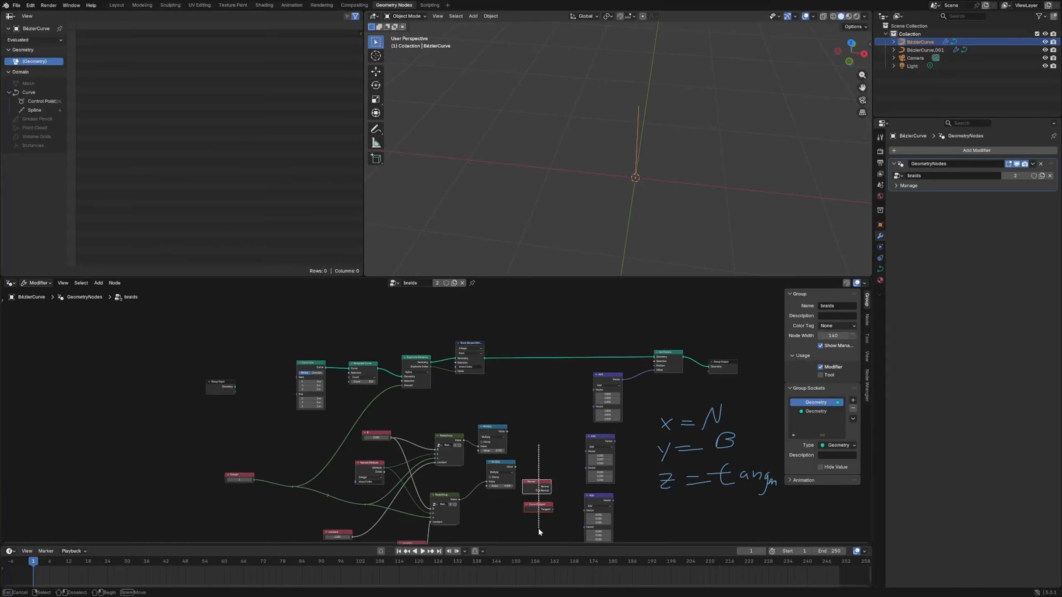
drag(537, 487, 515, 393)
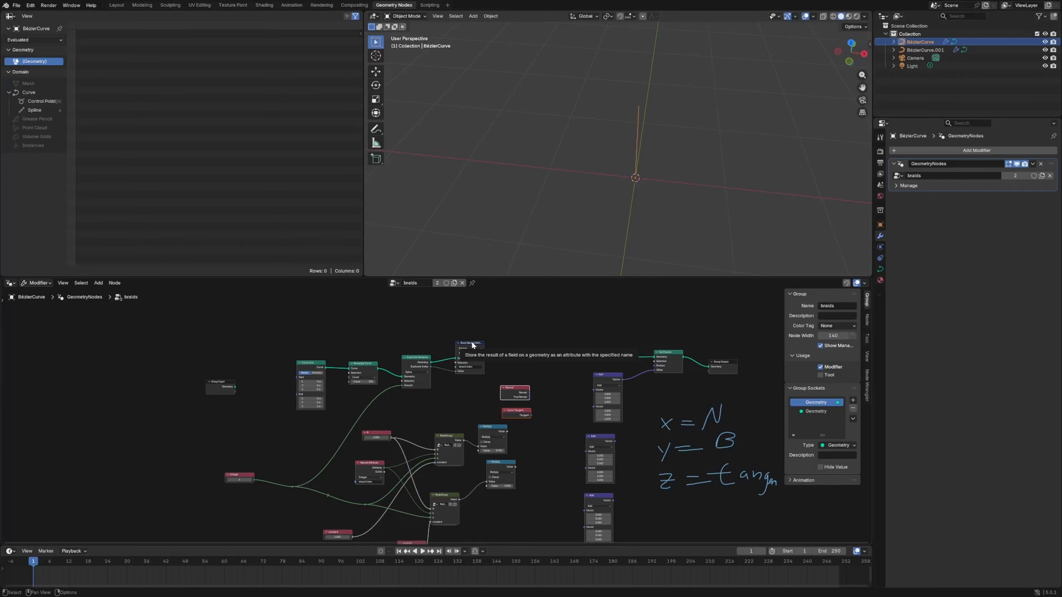
scroll(539, 385, up, 5)
scroll(533, 392, down, 4)
middle_drag(614, 434, 495, 392)
Arrange the three vector Add nodes into a roughly aligned column beside the Multiply nodes.
drag(514, 398, 525, 393)
click(516, 462)
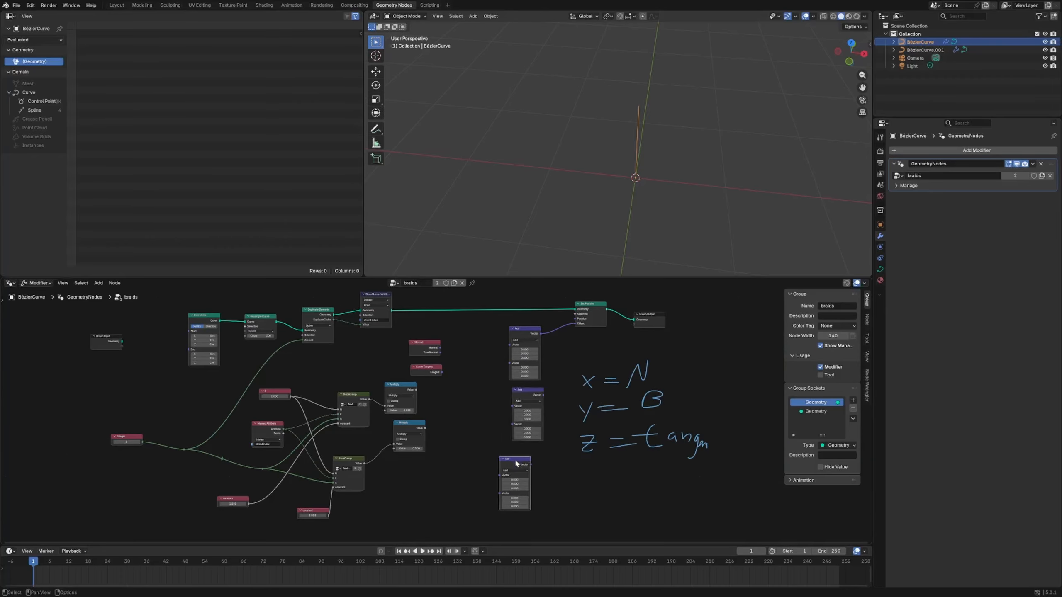
drag(515, 461, 531, 459)
drag(531, 336, 539, 334)
scroll(383, 360, down, 1)
middle_drag(383, 360, 418, 373)
drag(418, 373, 376, 329)
click(480, 357)
scroll(444, 410, up, 5)
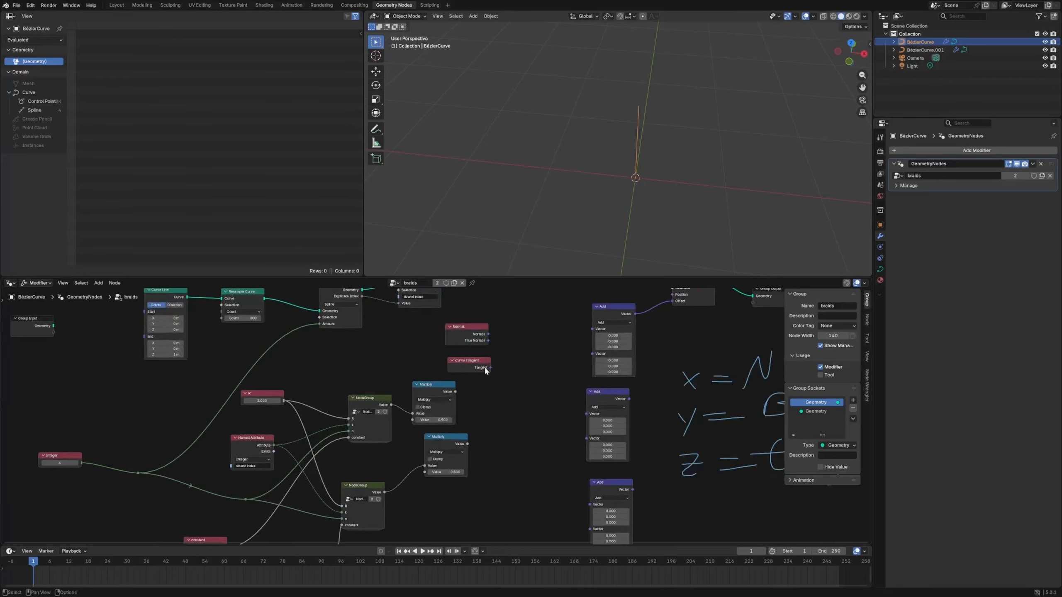
Duplicate a vector Add node, set the copy to Cross Product, and connect the Normal and Curve Tangent nodes to it.
middle_drag(485, 368, 503, 420)
middle_drag(515, 456, 525, 386)
key(shift+a)
key(shift+a)
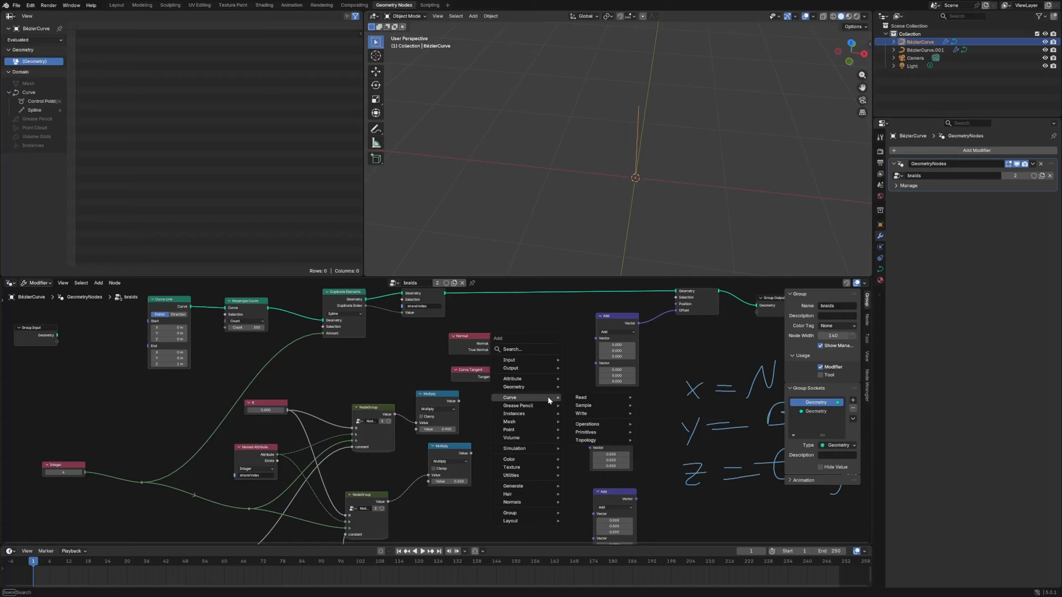
key(space)
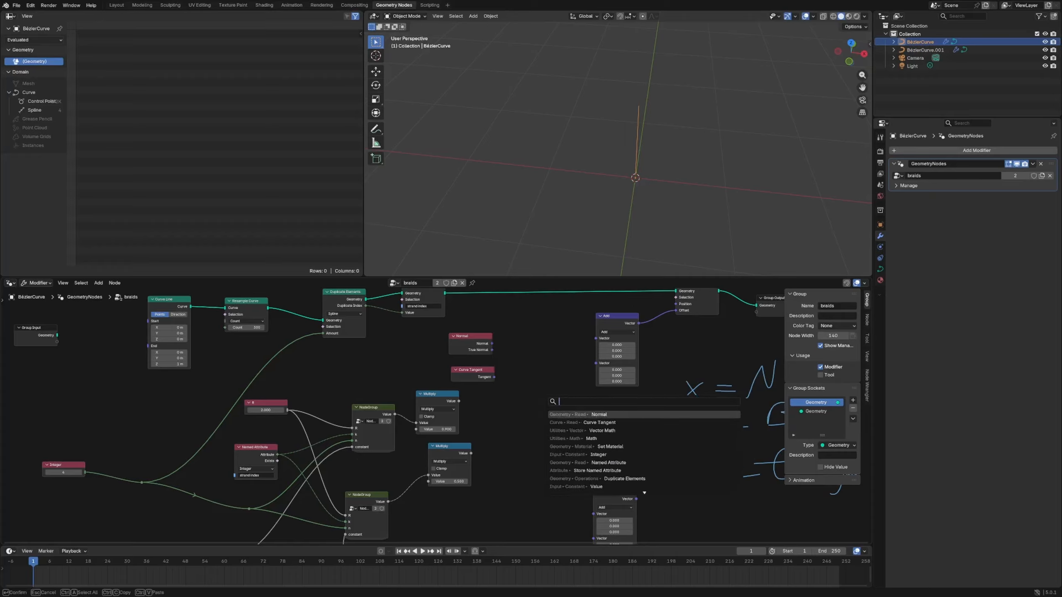
key(Escape)
key(shift+d)
click(546, 359)
click(559, 368)
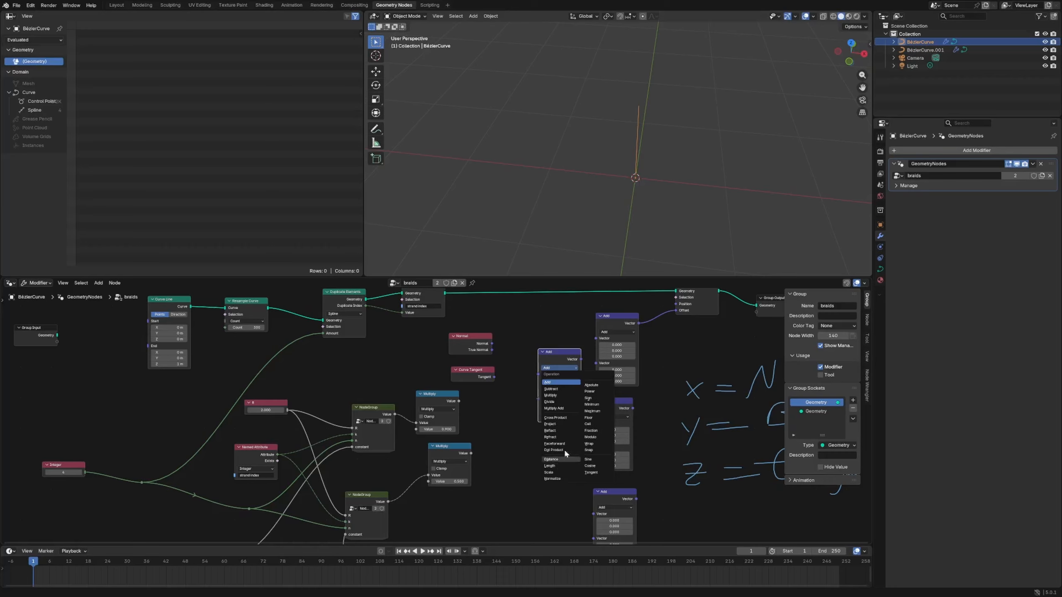
click(555, 417)
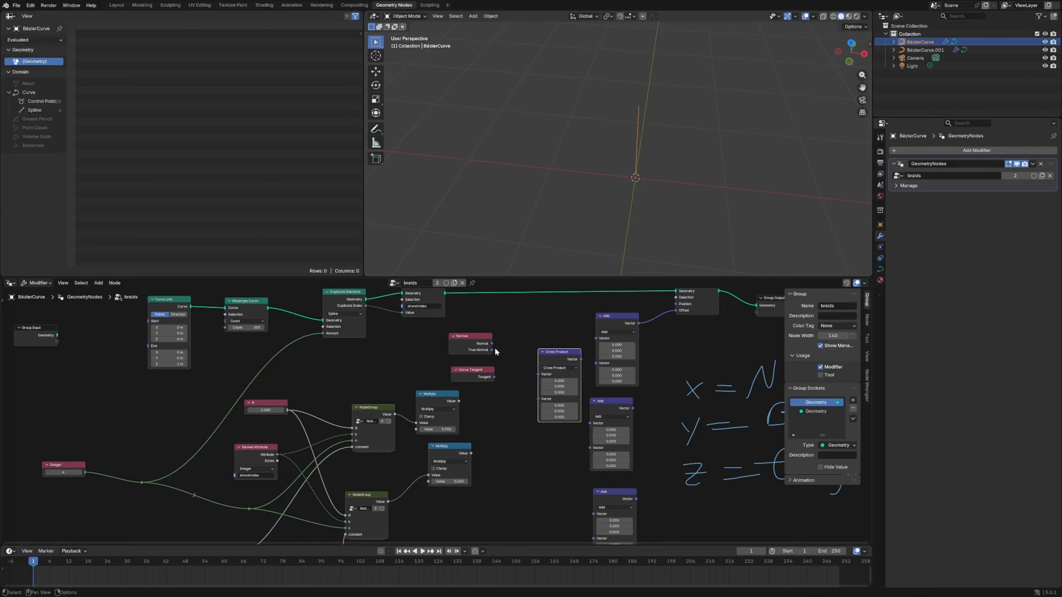
drag(491, 344, 538, 381)
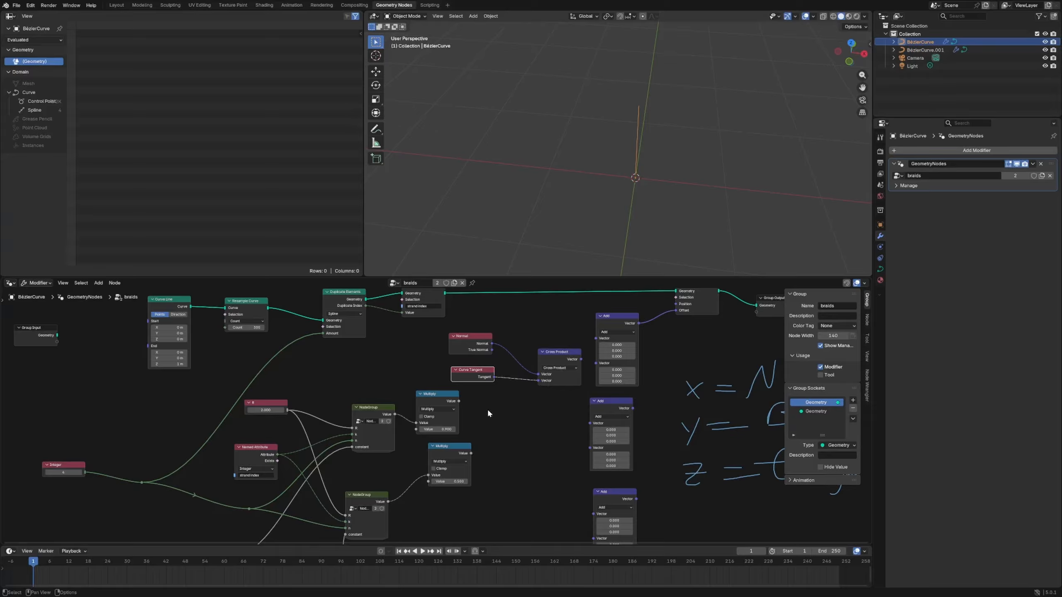
Sketch two converging lines and a perpendicular arrow as an annotation below the Cross Product node, and erase them.
mouse_move(488, 409)
mouse_down()
mouse_move(562, 450)
mouse_move(488, 481)
mouse_up()
mouse_move(561, 451)
mouse_down()
mouse_move(555, 397)
mouse_move(564, 411)
mouse_up()
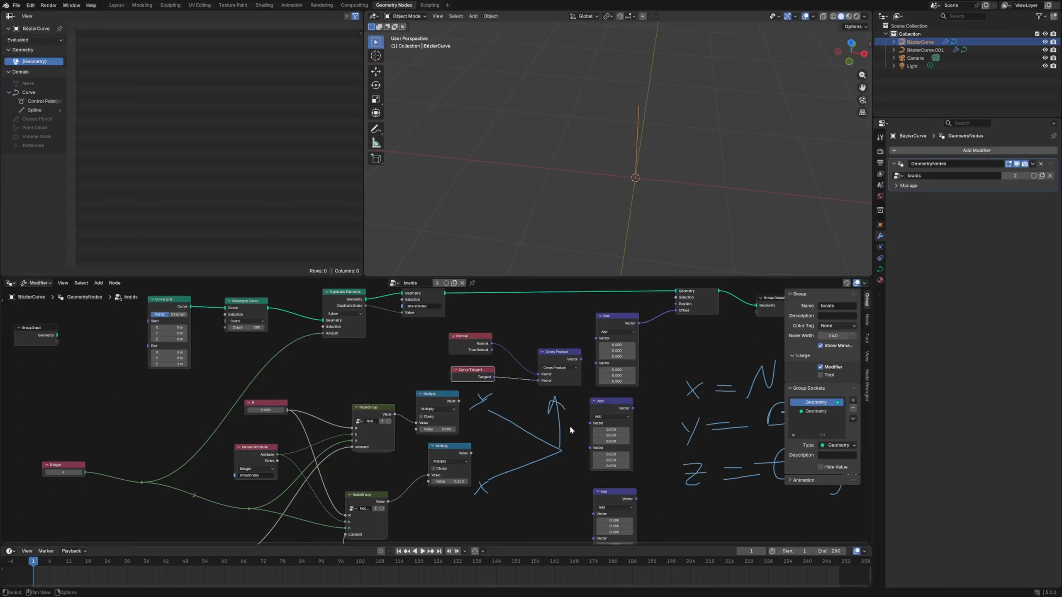
mouse_move(571, 457)
right_down()
mouse_move(498, 434)
mouse_move(479, 468)
right_up()
Move the Cross Product node closer to the Normal and Curve Tangent nodes.
drag(559, 352, 537, 337)
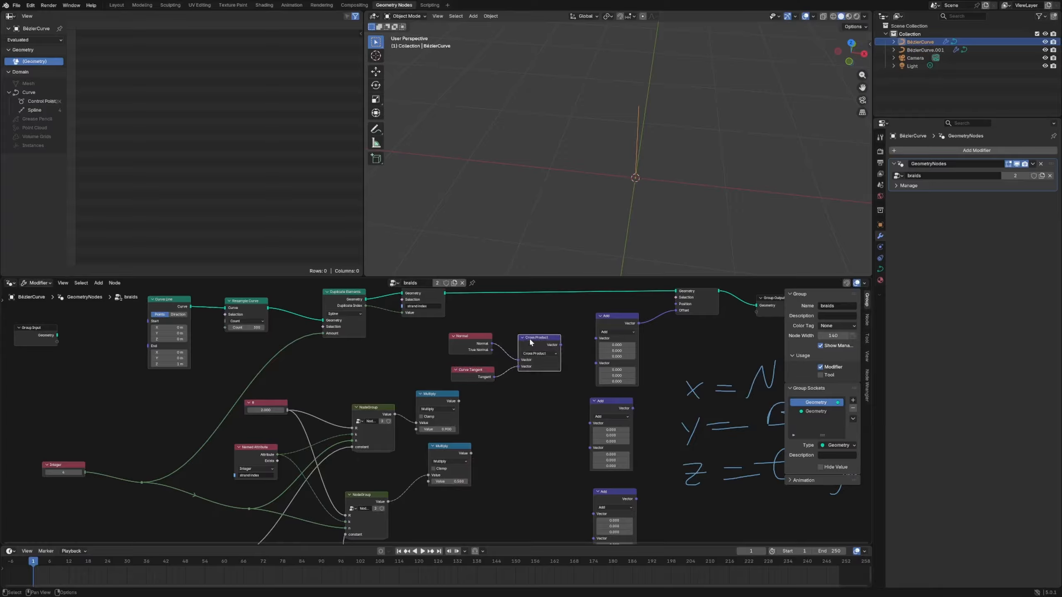
drag(537, 337, 535, 333)
click(472, 344)
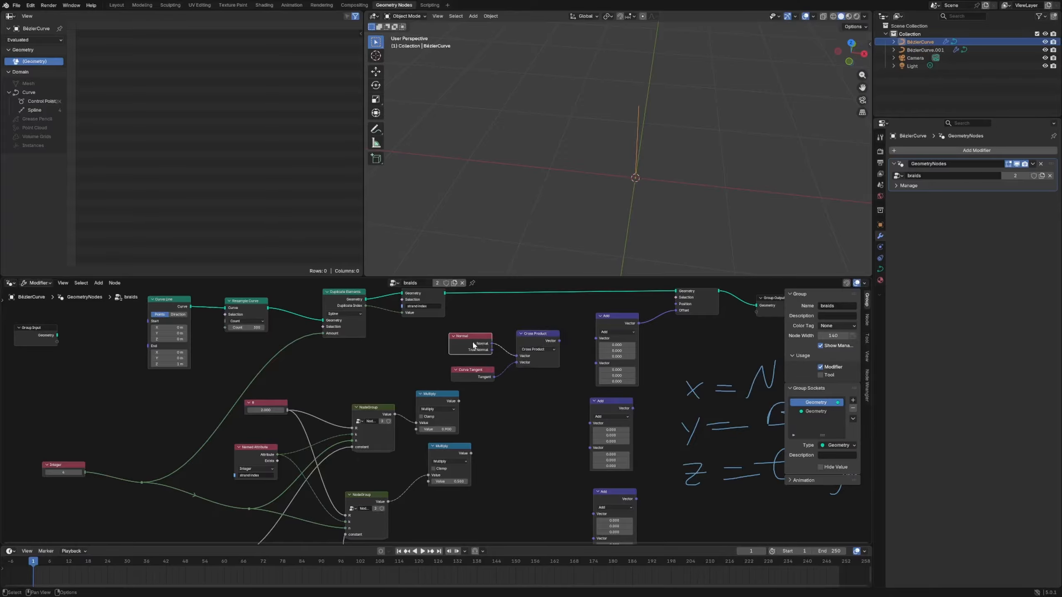
Duplicate a vector Add node, set the copy to Multiply, and connect the Cross Product to it.
click(621, 323)
key(shift+d)
click(493, 424)
click(537, 400)
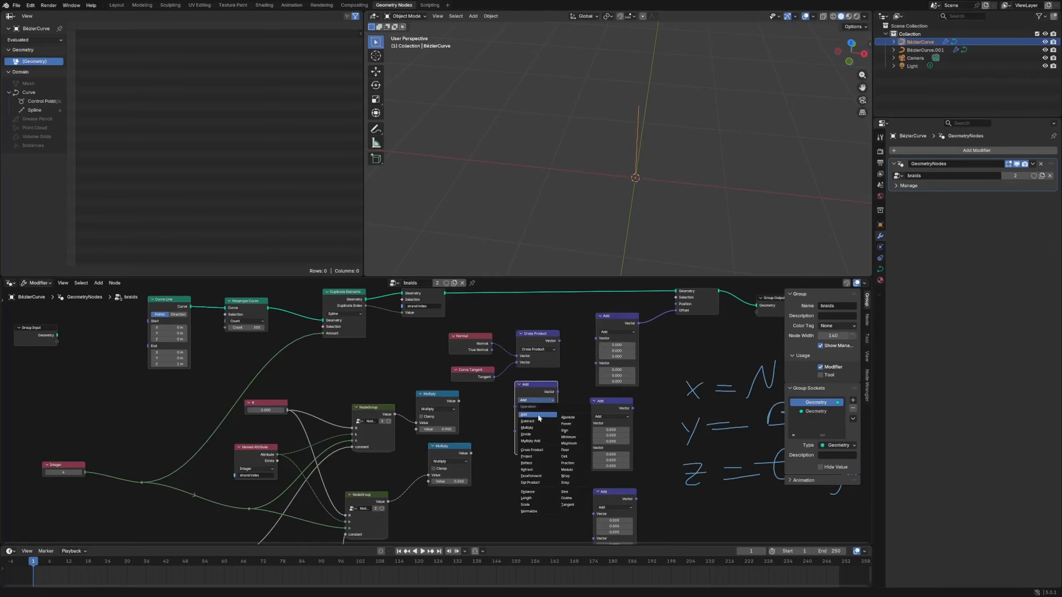
click(527, 427)
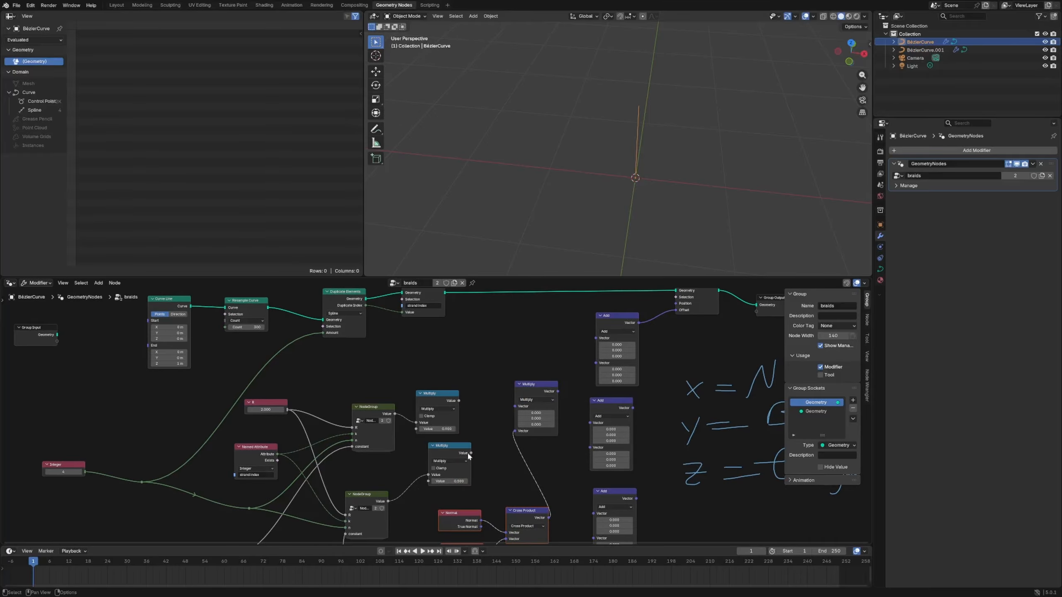
Multiply the Cross Product by the lower scaled value and chain the result through the middle Add into the top Add.
drag(471, 453, 591, 423)
drag(537, 384, 537, 410)
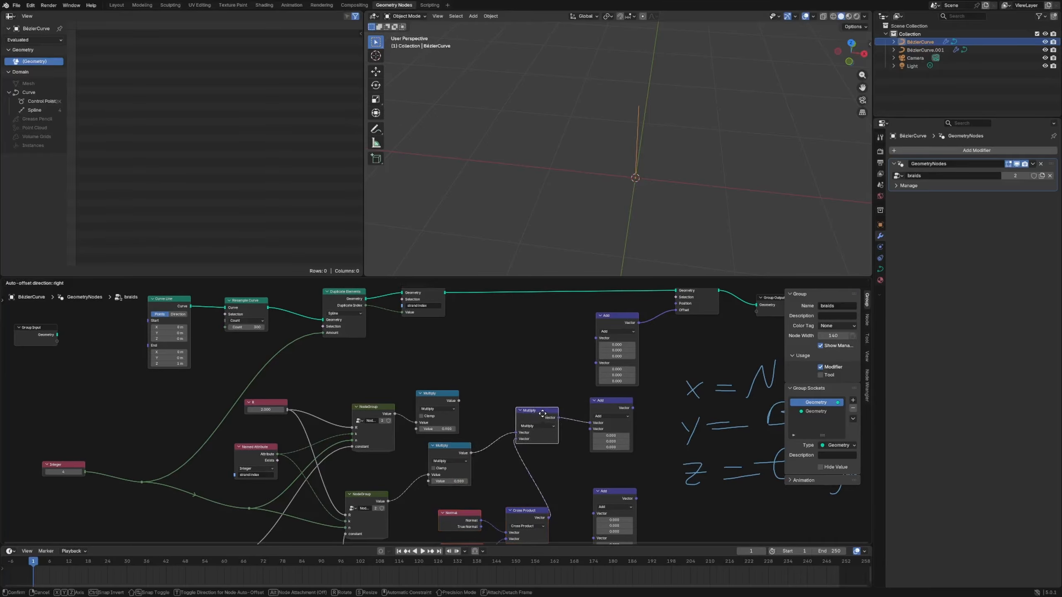
drag(633, 408, 596, 338)
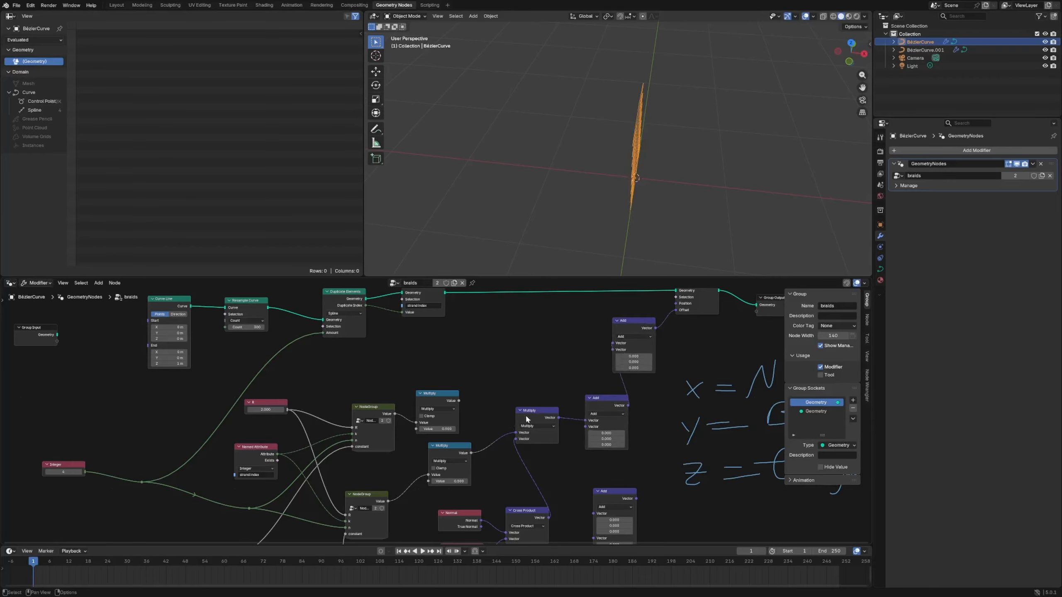
Place a copy of the Normal node and another vector Multiply node beside the top Add node.
scroll(502, 448, down, 1)
click(460, 495)
key(shift+d)
click(484, 359)
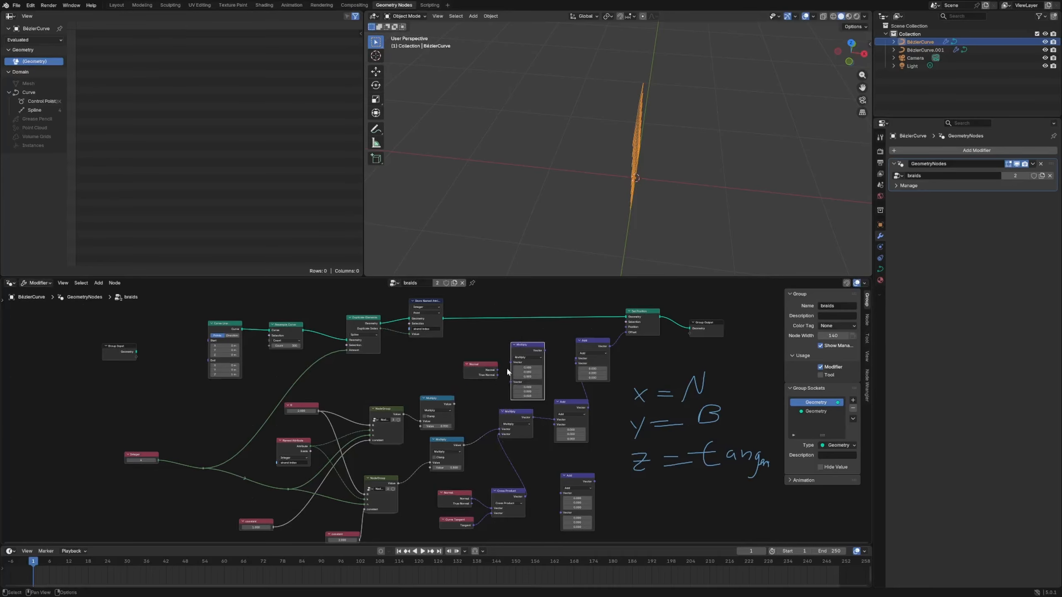
click(518, 358)
click(522, 377)
Connect the Normal and the upper scaled value to the new vector Multiply, and feed its result into the top Add.
drag(498, 370, 510, 363)
drag(455, 404, 511, 368)
drag(544, 351, 576, 363)
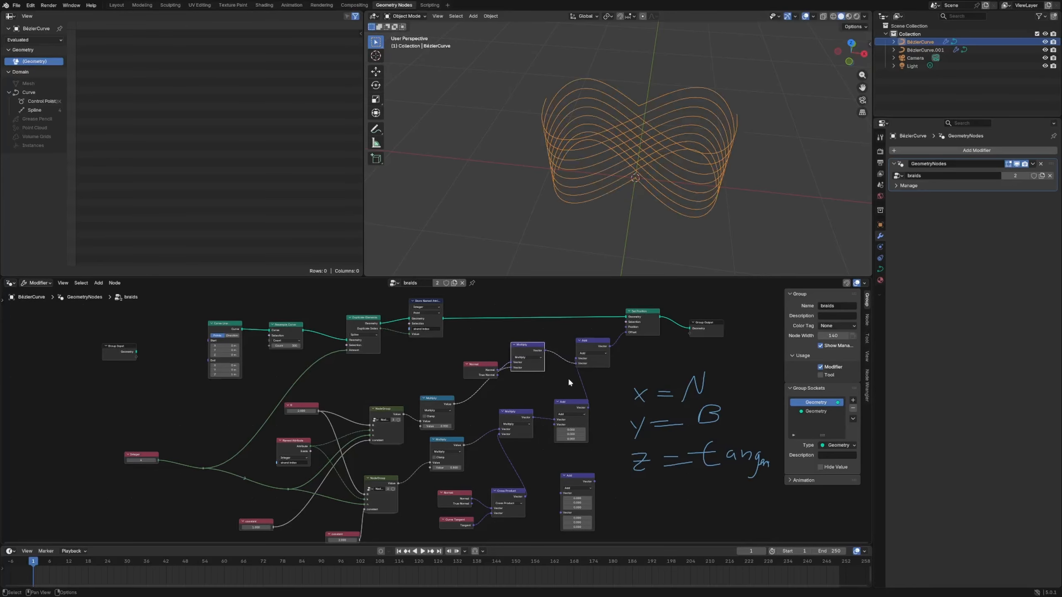
middle_drag(665, 231, 637, 202)
scroll(541, 415, up, 2)
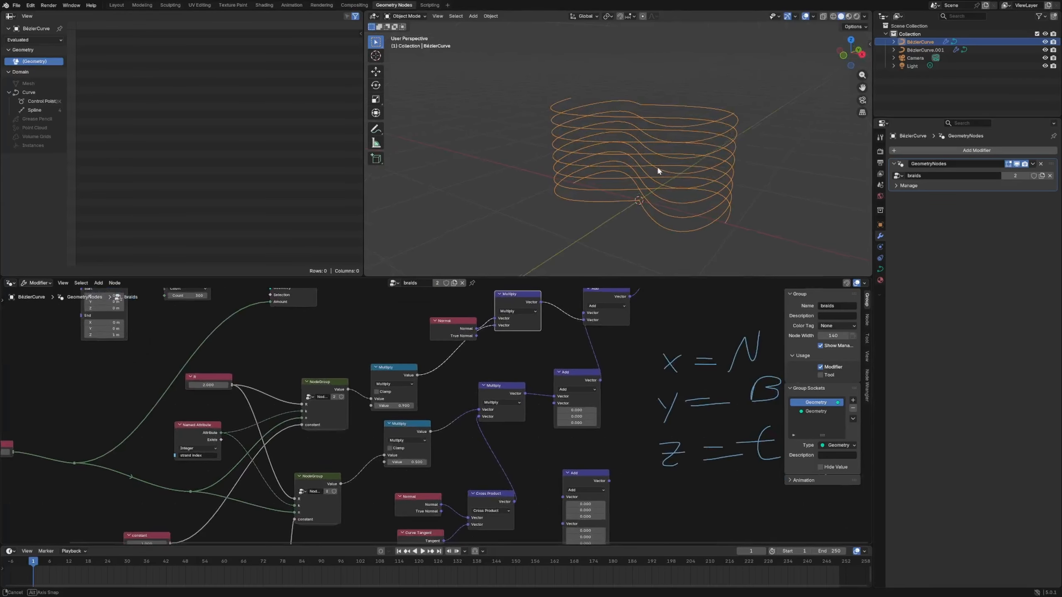
middle_drag(657, 166, 589, 196)
scroll(637, 126, down, 4)
middle_drag(597, 159, 609, 168)
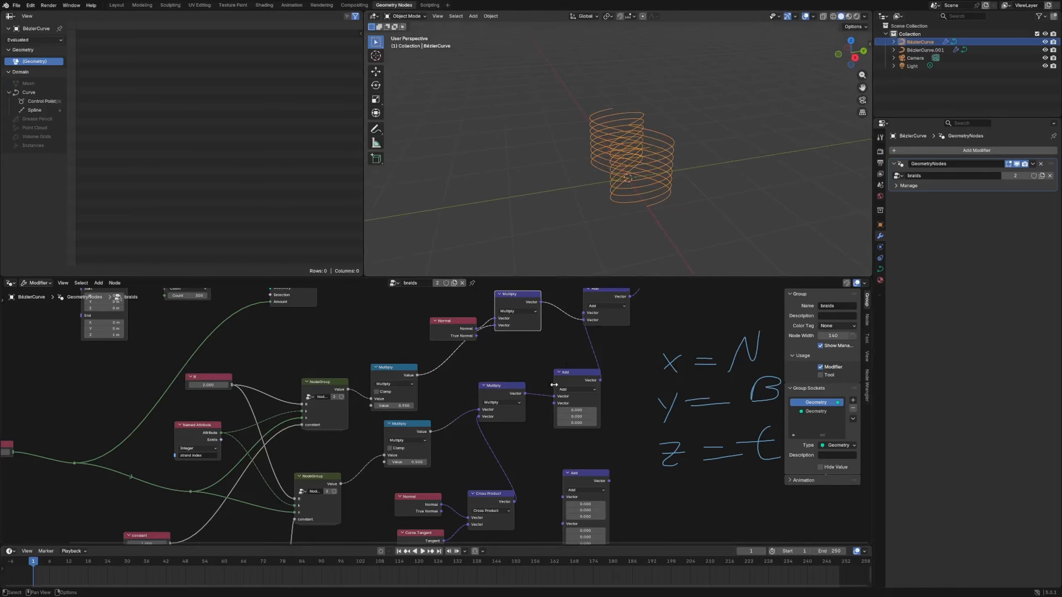
Erase the handwritten x, y and z notes beside the node tree.
scroll(543, 393, down, 1)
middle_drag(523, 422, 506, 363)
scroll(543, 372, down, 4)
middle_drag(604, 388, 478, 428)
right_drag(577, 435, 445, 435)
Make room before the Set Position and Group Output nodes and insert the unused vector Add between the top Add and Set Position.
drag(516, 319, 553, 320)
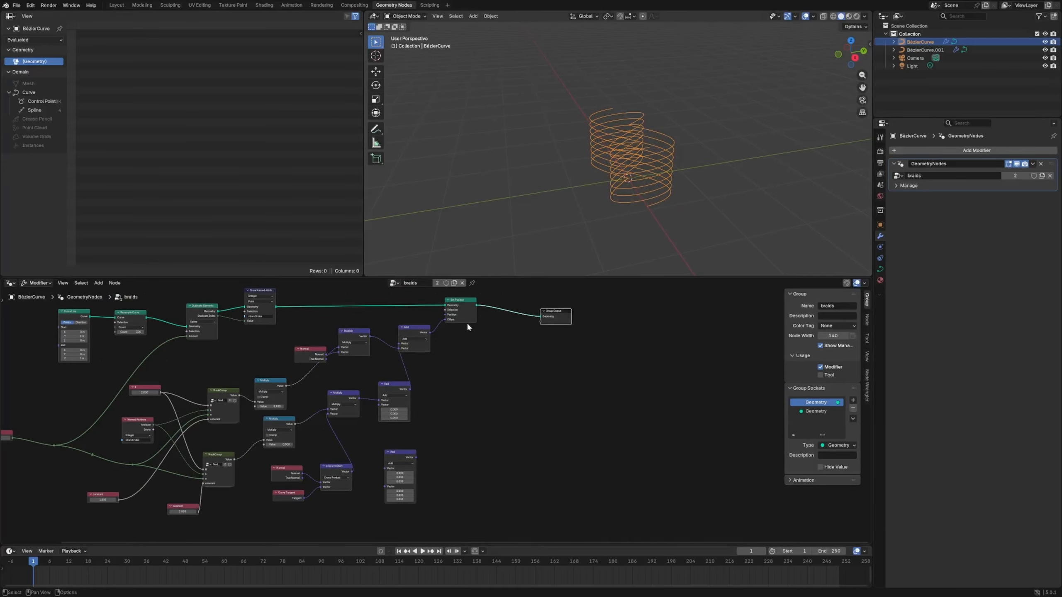
drag(465, 302, 478, 301)
drag(402, 459, 458, 323)
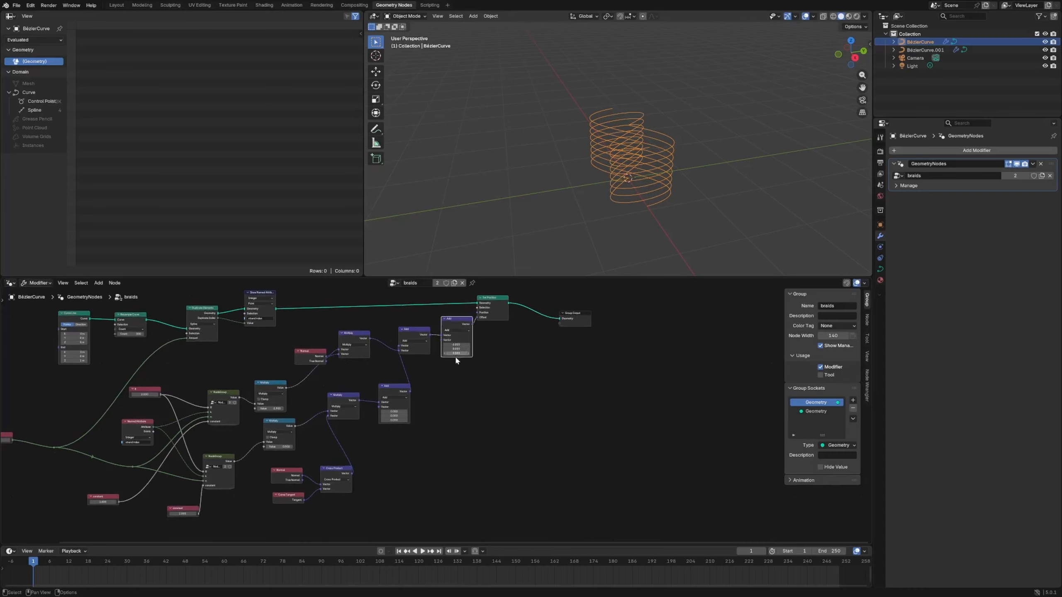
Move the Cross Product and its inputs closer to their Multiply node, and place a copy of Curve Tangent in the free space beside them.
middle_drag(362, 452, 373, 476)
drag(373, 476, 381, 452)
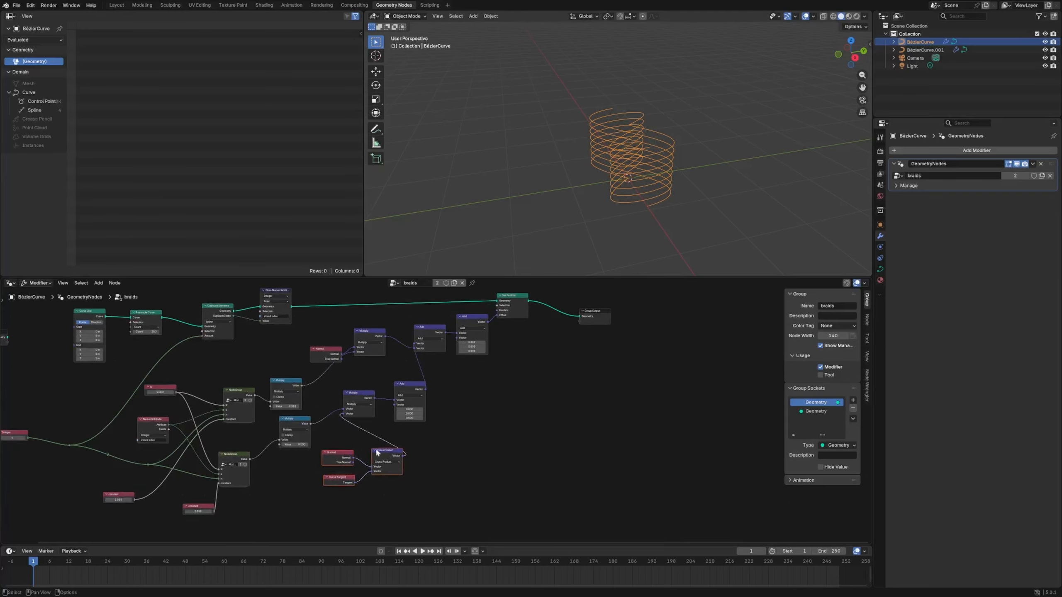
middle_drag(479, 419, 472, 415)
scroll(431, 434, up, 5)
click(297, 495)
key(shift+d)
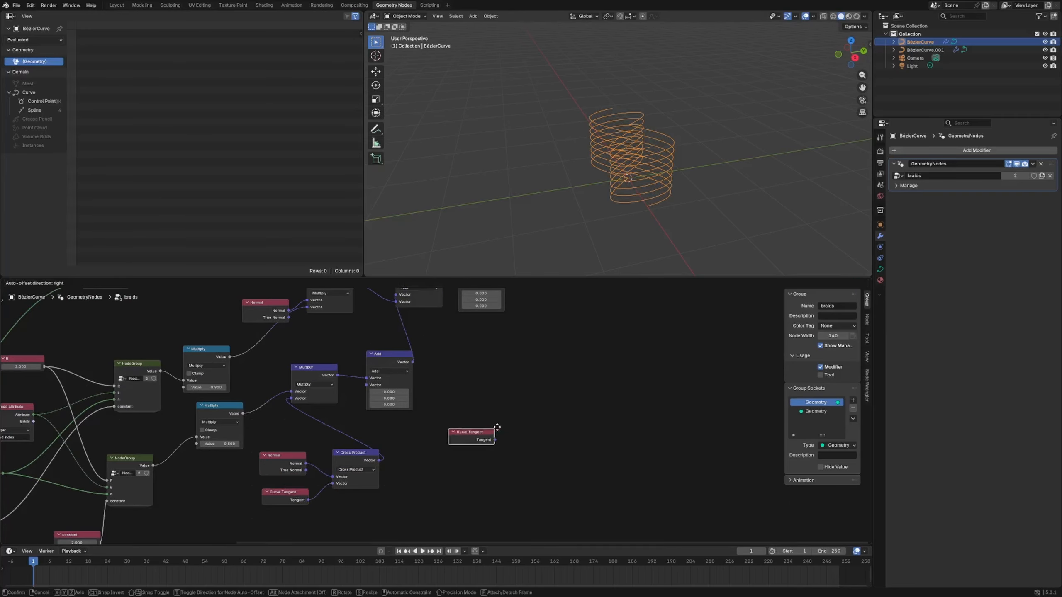
click(507, 426)
Duplicate the vector Multiply node above the copied Curve Tangent and connect the Tangent output to it.
click(309, 375)
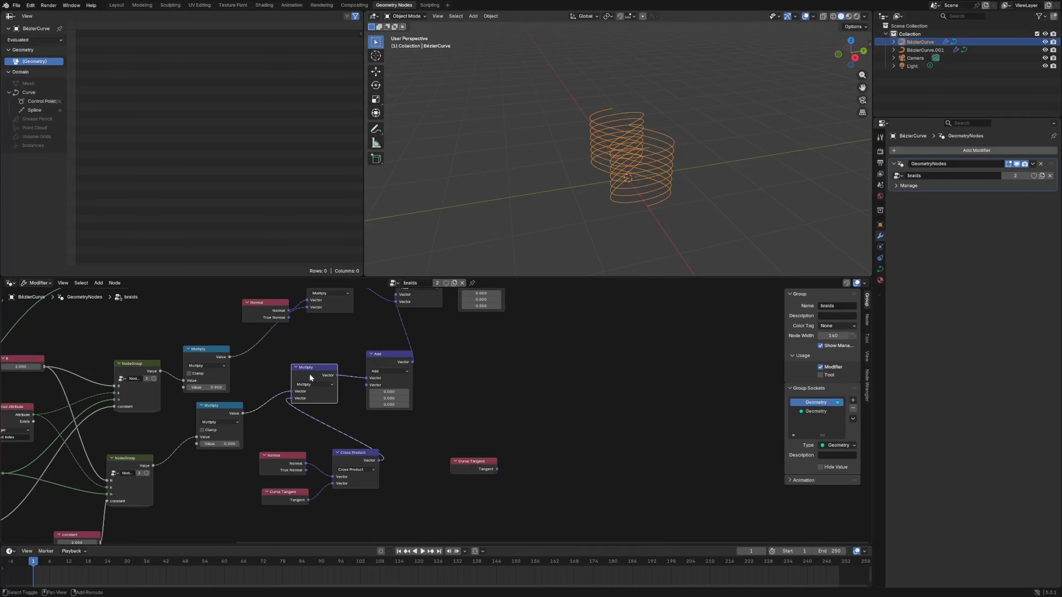
key(shift+d)
click(530, 372)
drag(497, 469, 512, 389)
Add a Spline Parameter node, multiply its Factor with the tangent, and feed the product into the last Add before Set Position.
middle_drag(447, 434, 472, 424)
key(shift+a)
mouse_move(472, 425)
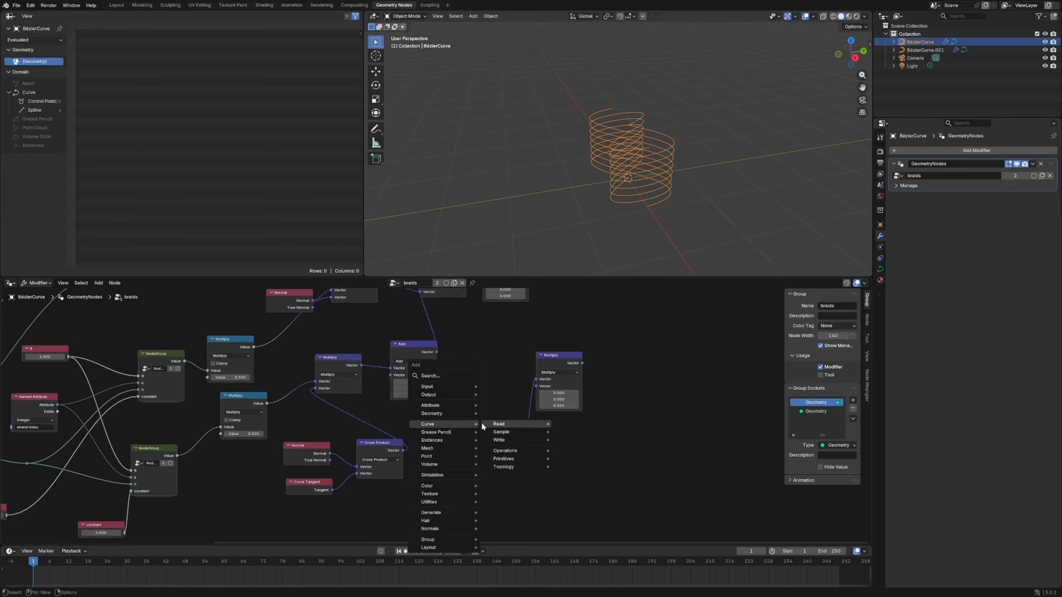
key(shift+a)
text(spline p)
key(Return)
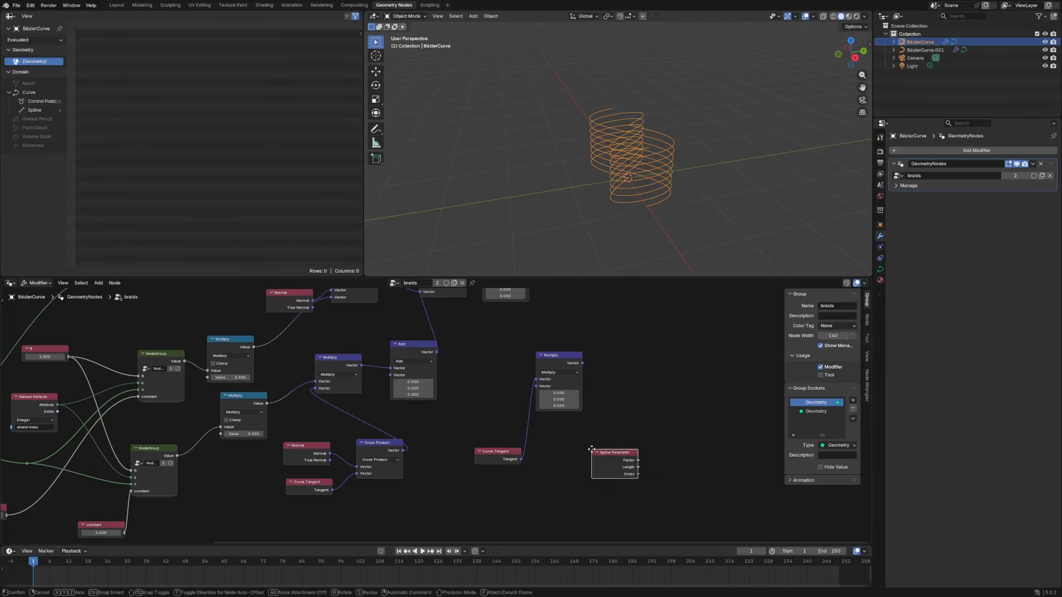
click(466, 495)
drag(510, 504, 542, 387)
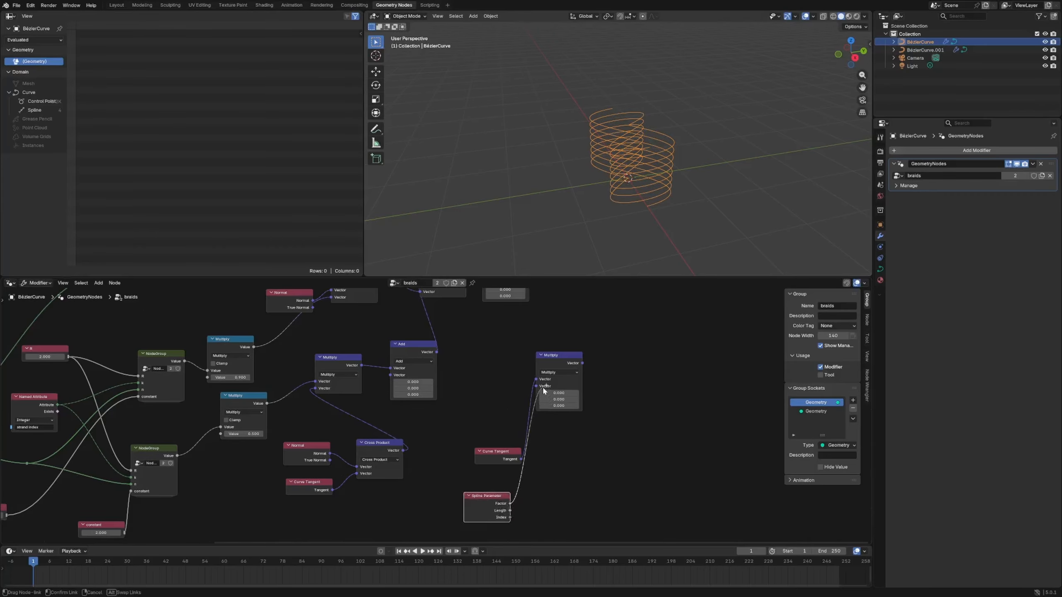
shift+scroll(543, 386, up, 5)
Try feeding the combined Add result into the Set Position node's Position input instead of Offset.
drag(546, 318, 546, 311)
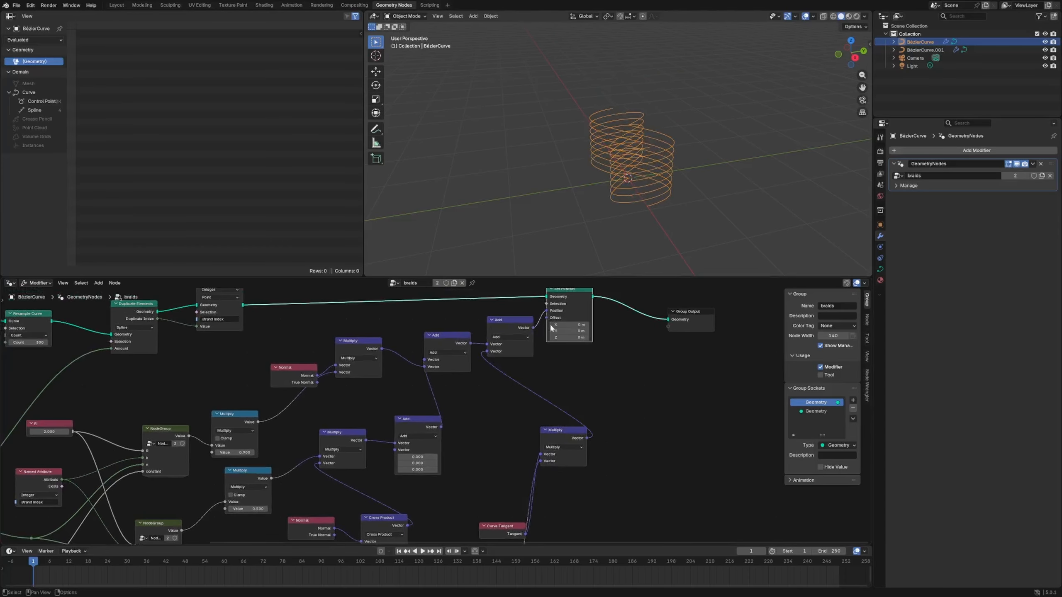
middle_drag(653, 203, 592, 174)
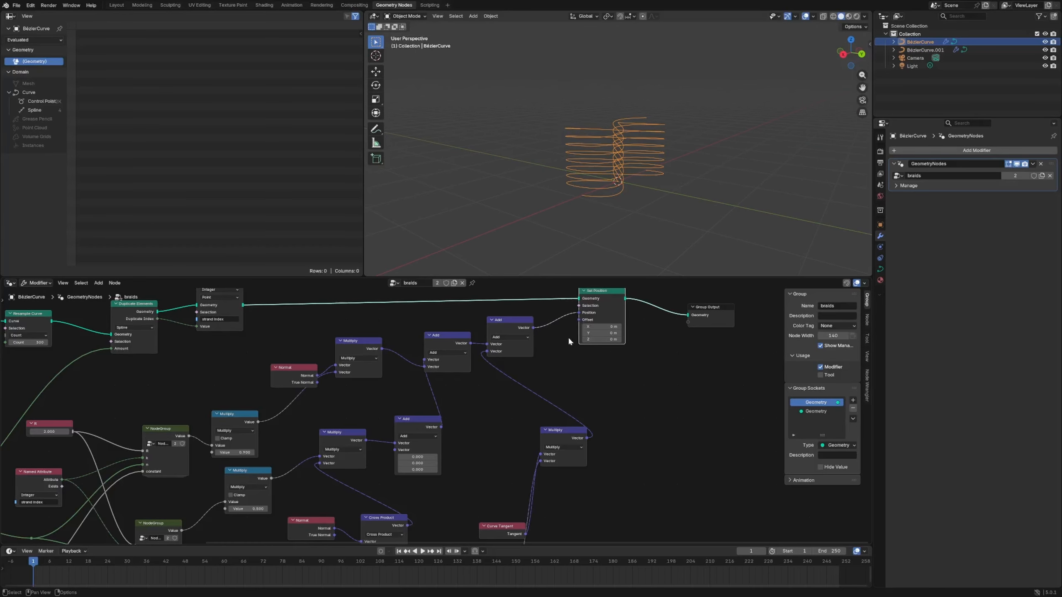
scroll(553, 332, down, 2)
key(ctrl+z)
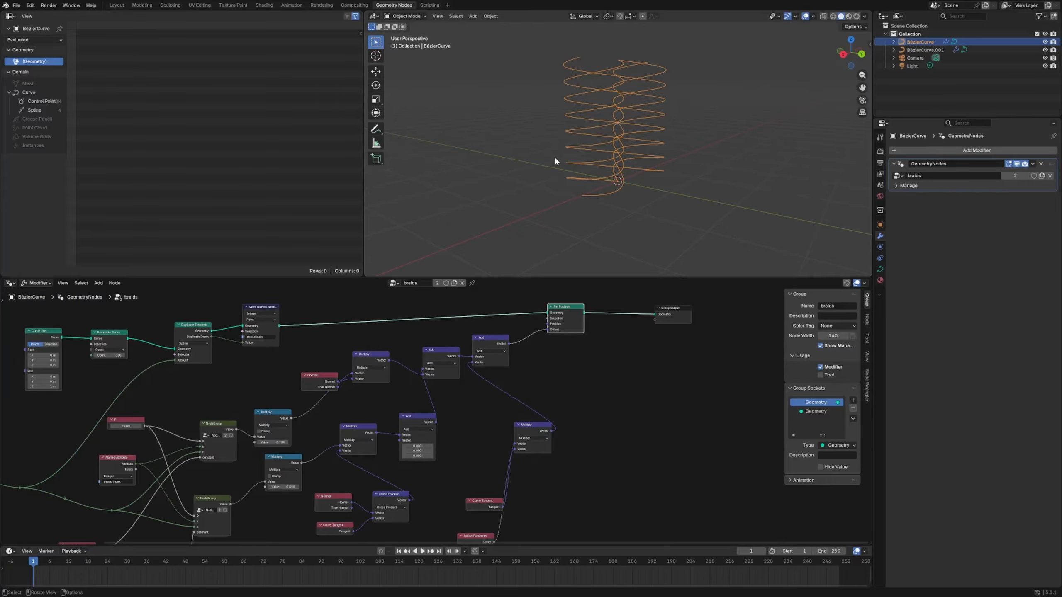
Connect the Group Input geometry to the Resample Curve node in place of the Curve Line.
middle_drag(244, 370, 469, 365)
middle_drag(319, 361, 375, 380)
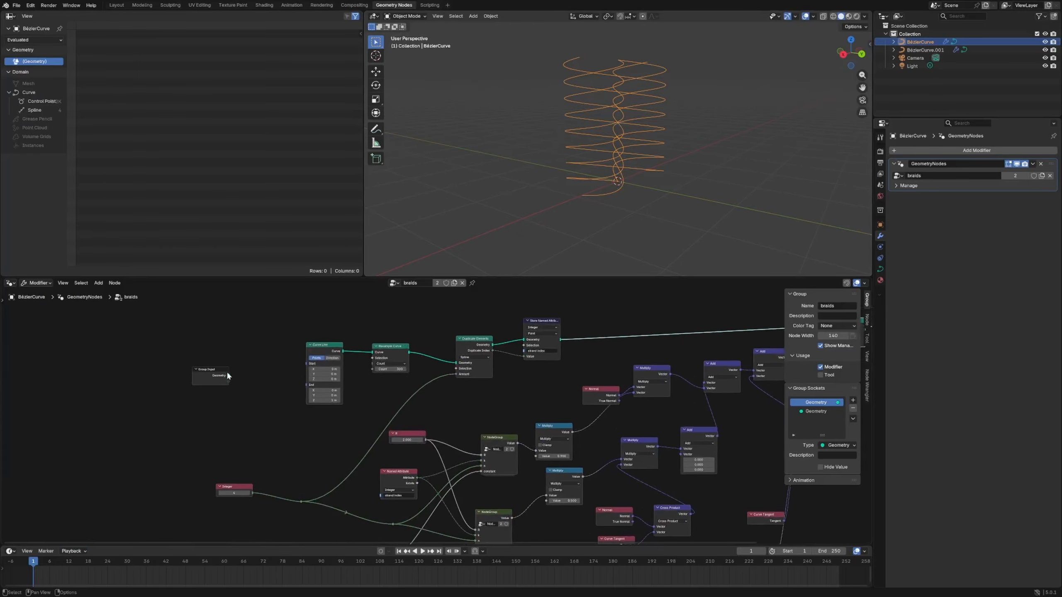
drag(228, 375, 373, 353)
middle_drag(506, 247, 545, 200)
scroll(753, 373, down, 3)
Space out the Group Output, Set Position and last Add nodes, and regroup the tangent branch nodes closer together.
middle_drag(754, 373, 526, 372)
drag(683, 341, 663, 360)
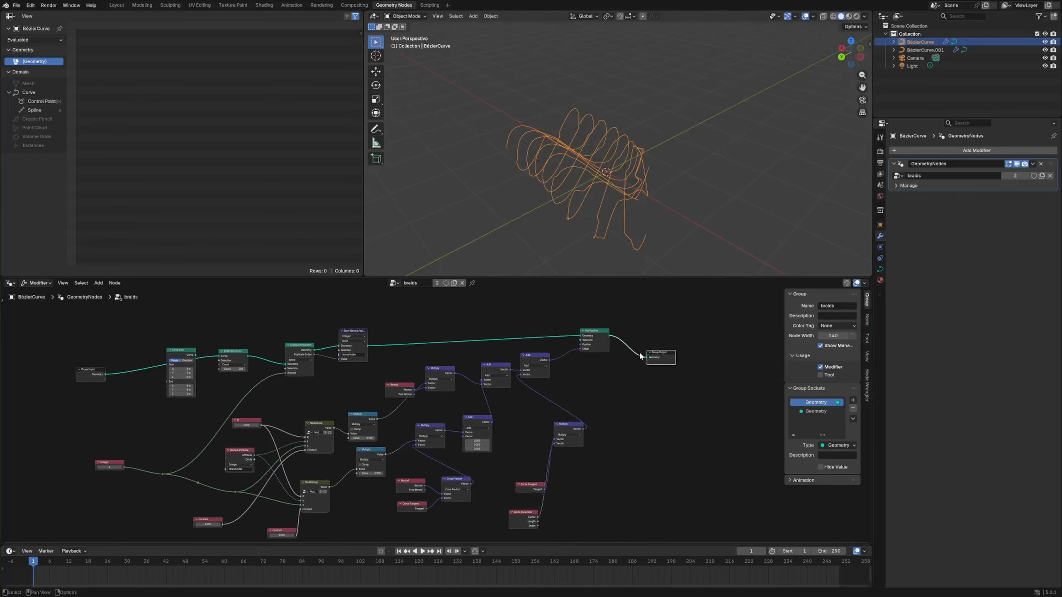
drag(598, 341, 618, 352)
scroll(658, 353, up, 5)
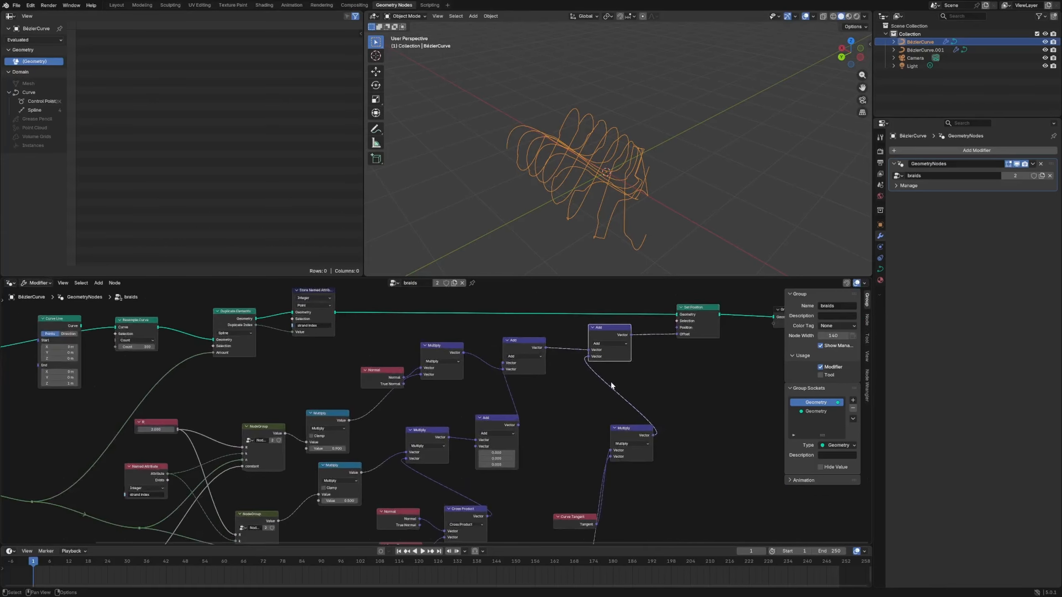
scroll(653, 418, down, 5)
middle_drag(653, 418, 546, 368)
drag(550, 481, 515, 433)
scroll(514, 433, up, 5)
middle_drag(515, 433, 535, 466)
drag(420, 375, 437, 365)
Reroute the tangent Multiply into the middle Add's free input, tuck its nodes below, and dissolve the redundant third Add.
middle_drag(477, 353, 481, 392)
drag(520, 346, 424, 427)
scroll(460, 410, down, 3)
middle_drag(460, 410, 466, 375)
drag(560, 387, 505, 398)
click(535, 312)
click(534, 306)
key(ctrl+x)
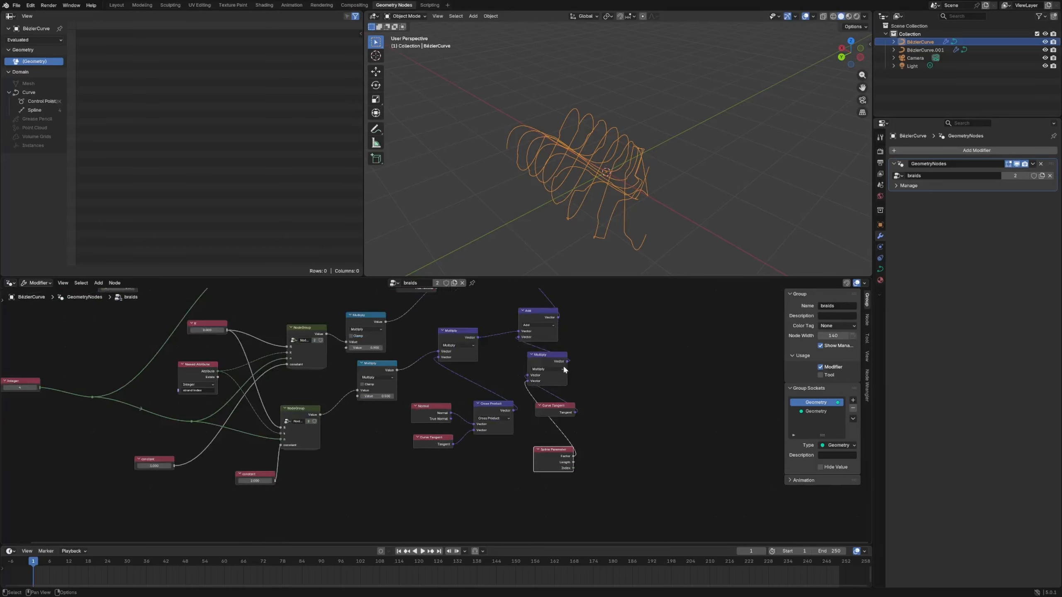
Move the Set Position node slightly closer to the remaining Add nodes.
scroll(585, 362, down, 5)
middle_drag(617, 350, 500, 422)
drag(558, 337, 535, 336)
Switch the Resample Curve node to Length mode with a length of 0.05 m.
scroll(293, 373, up, 6)
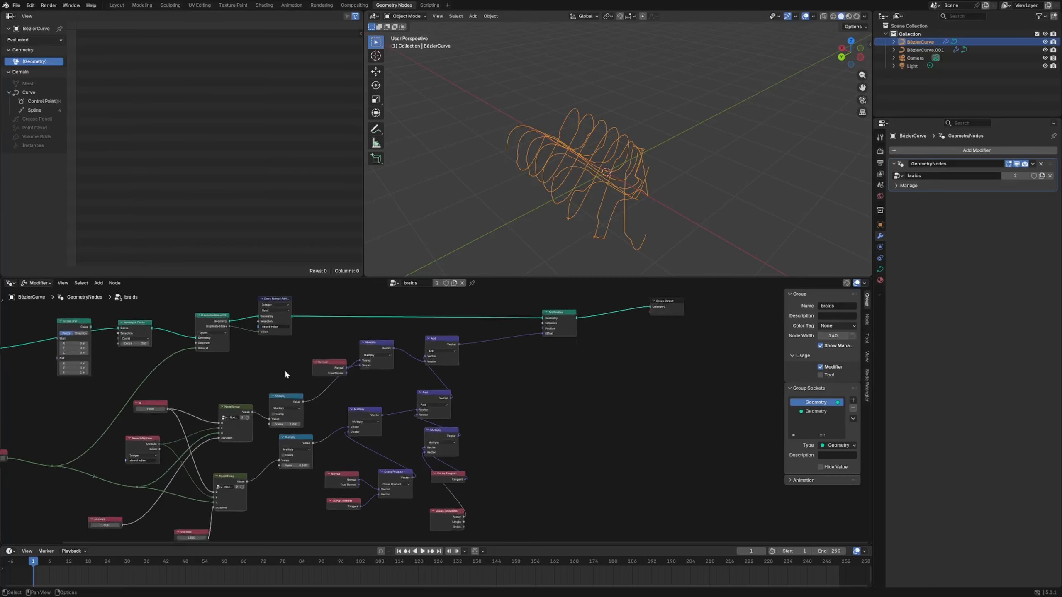
middle_drag(274, 385, 399, 424)
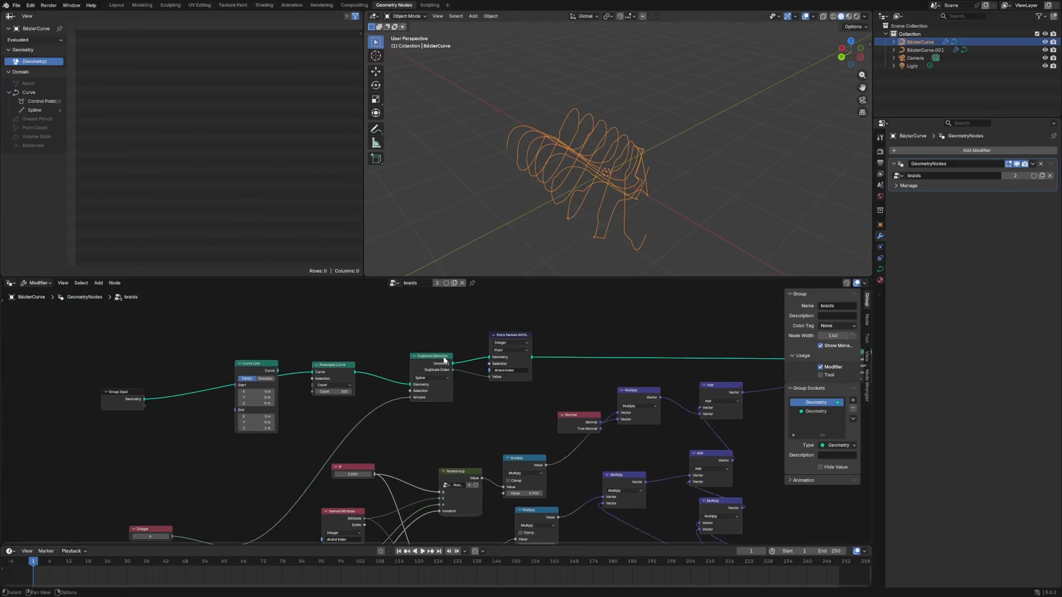
click(339, 385)
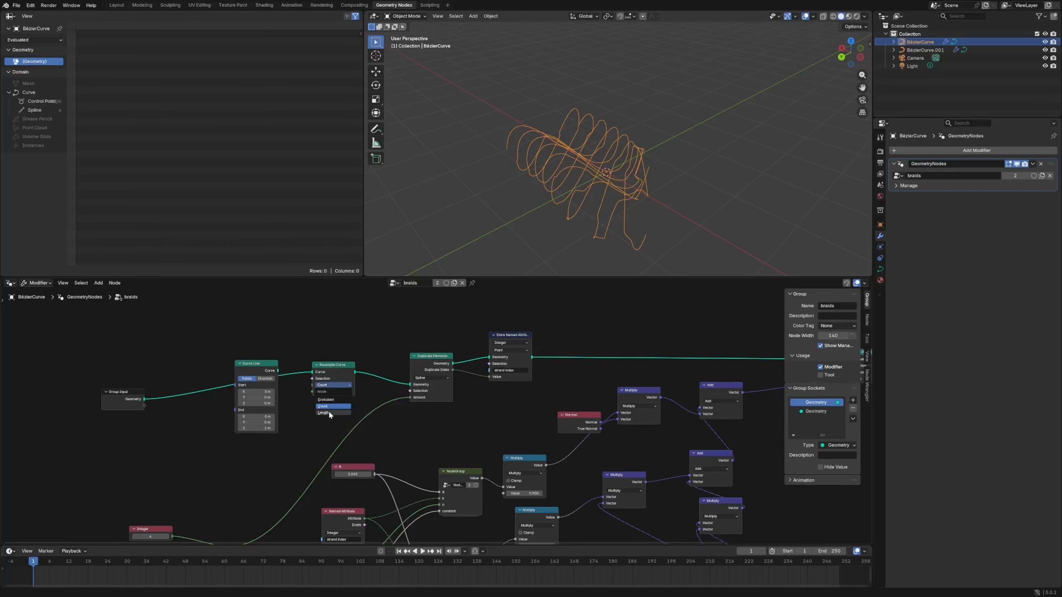
click(328, 412)
scroll(343, 408, up, 2)
text(0.05)
key(Return)
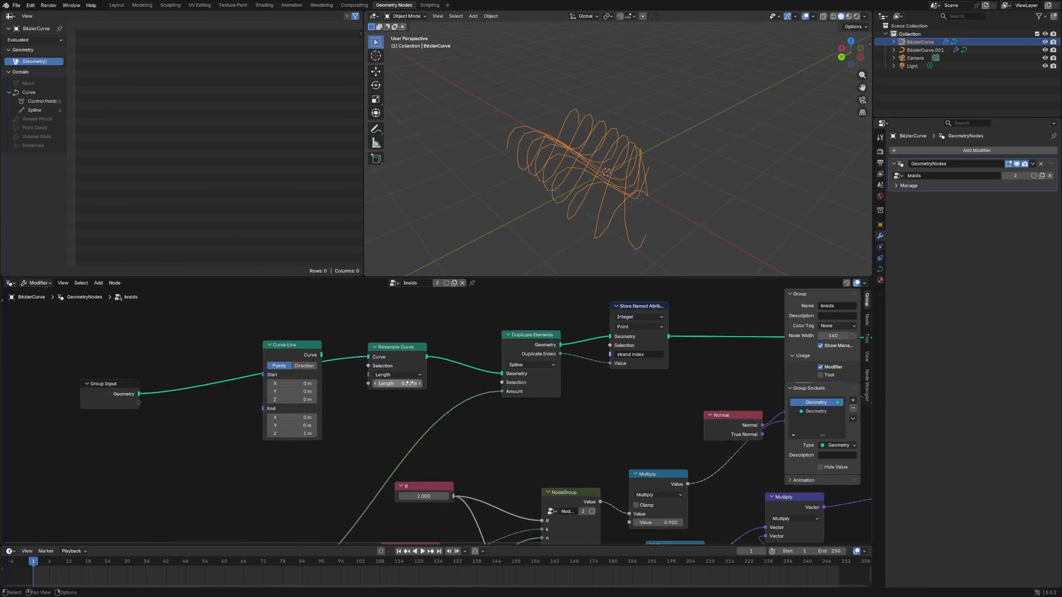
Insert a Set Spline Type node between Set Position and Group Output and set its type to NURBS.
middle_drag(633, 237, 593, 227)
scroll(654, 408, down, 5)
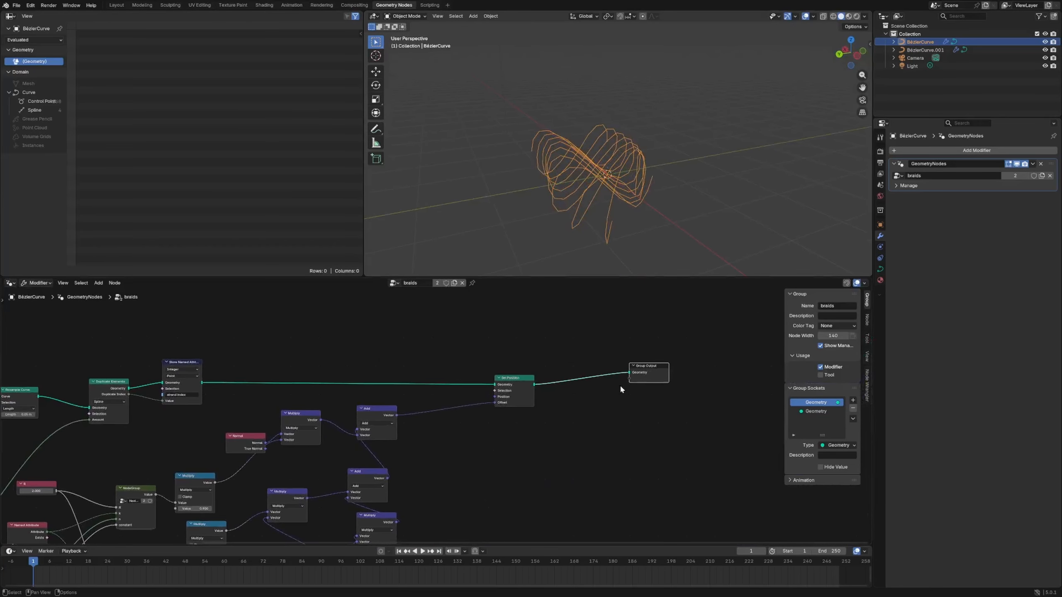
key(shift+a)
text(set splin)
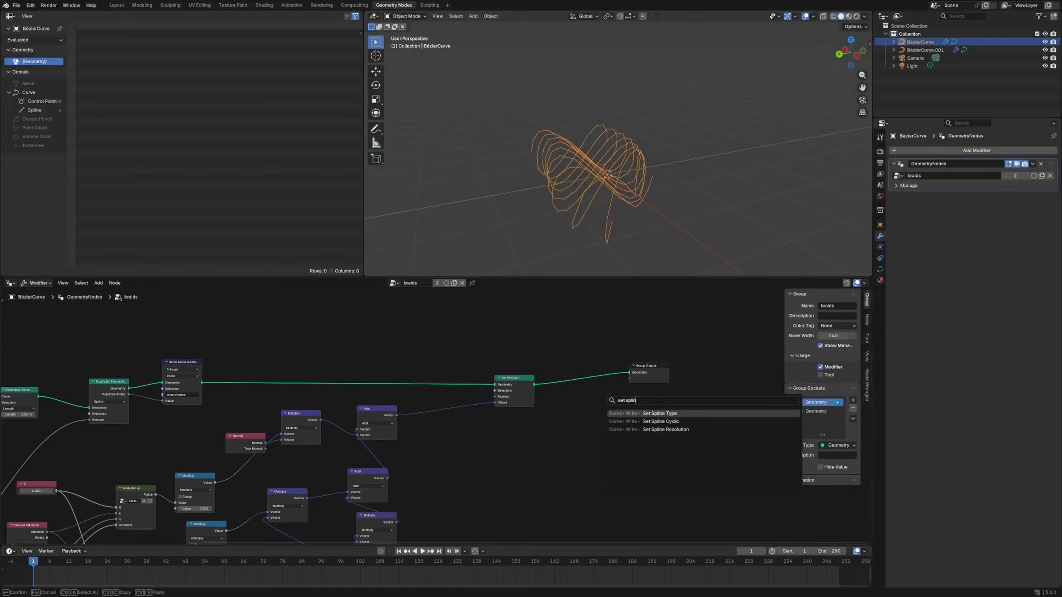
key(Return)
click(586, 379)
click(585, 383)
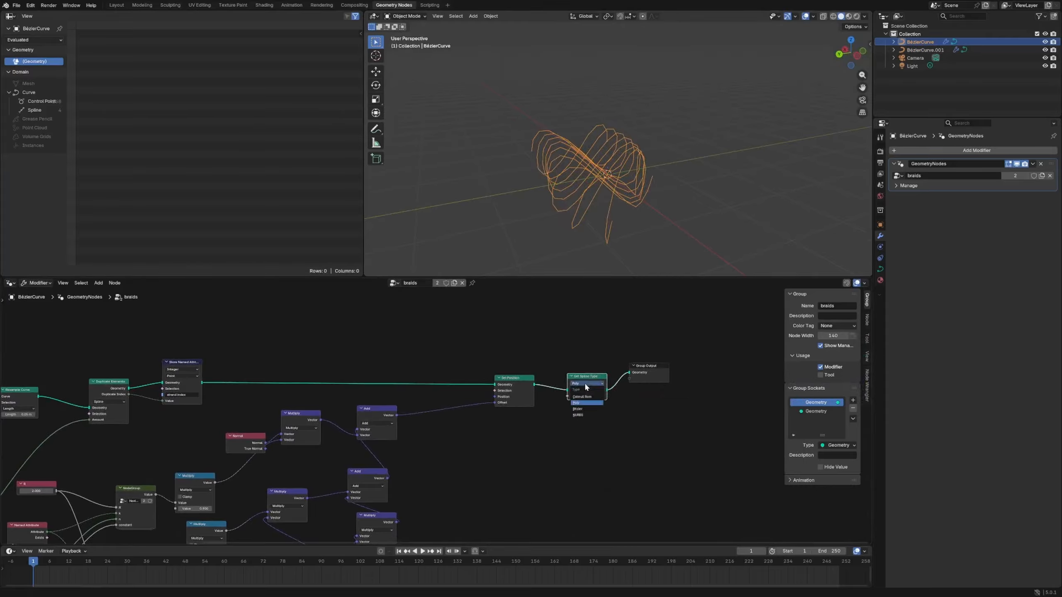
click(584, 415)
Draw an additional freehand spline in the Bézier curve object in Edit Mode and return to Object Mode.
middle_drag(638, 231, 454, 205)
key(Tab)
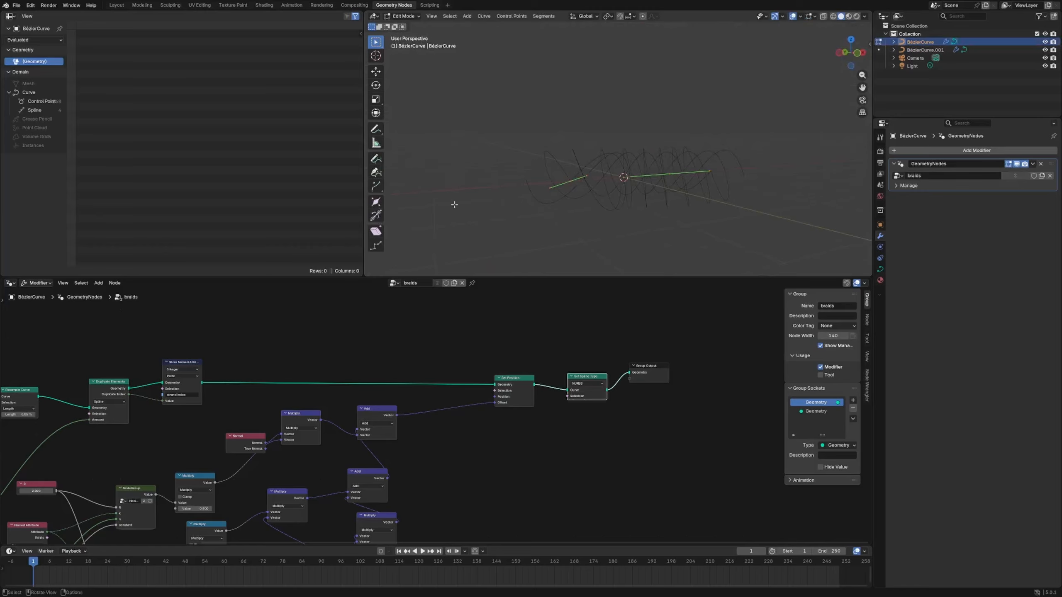
click(376, 158)
drag(466, 218, 503, 98)
mouse_move(503, 98)
middle_down()
mouse_move(622, 114)
mouse_move(596, 130)
mouse_move(667, 140)
mouse_move(543, 125)
mouse_move(653, 147)
mouse_move(532, 152)
mouse_move(598, 155)
middle_up()
key(Tab)
click(648, 163)
click(598, 154)
Inside the NodeGroup, feed the Multiply node from a new Value group input instead of the Spline Parameter's Factor.
middle_drag(466, 422, 504, 376)
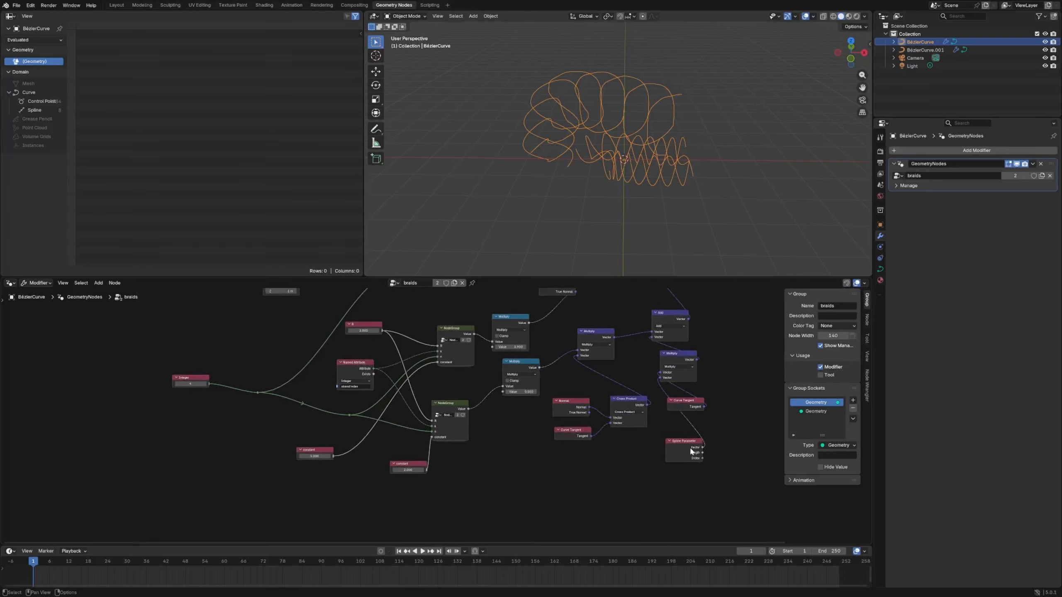
drag(691, 451, 668, 454)
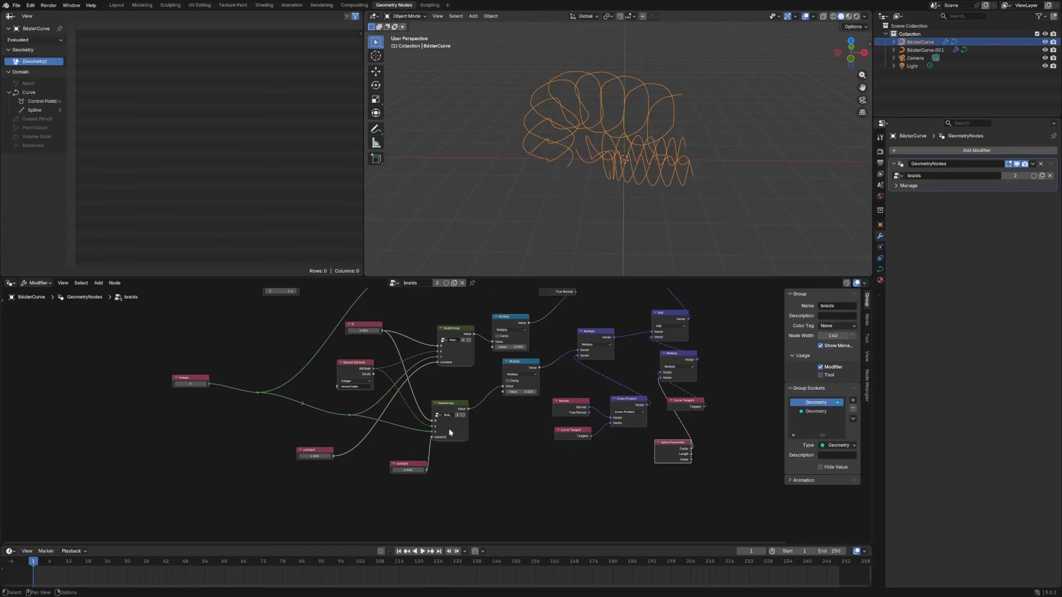
key(Tab)
key(Home)
mouse_move(382, 379)
mouse_down()
mouse_move(393, 384)
mouse_move(381, 385)
mouse_up()
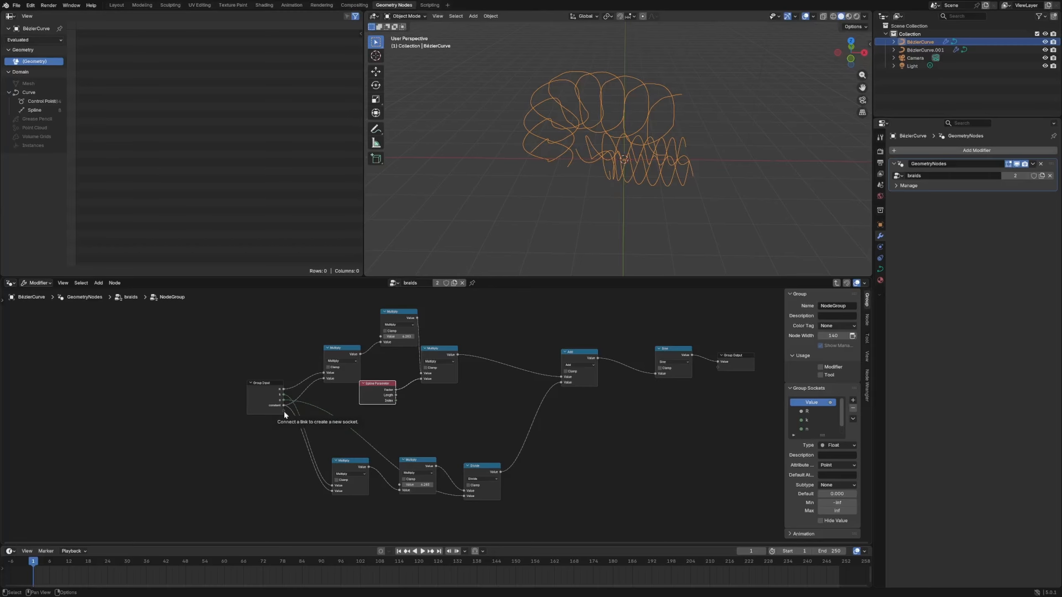
drag(285, 412, 422, 383)
key(Tab)
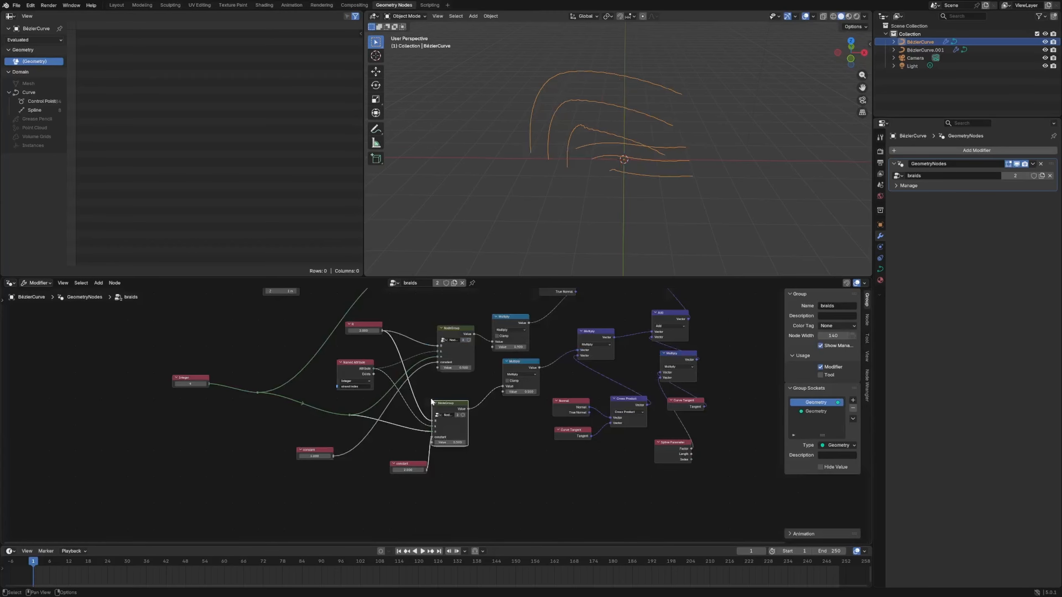
Duplicate the Spline Parameter node and link its Length output to the Value input of both node groups.
click(681, 445)
key(shift+d)
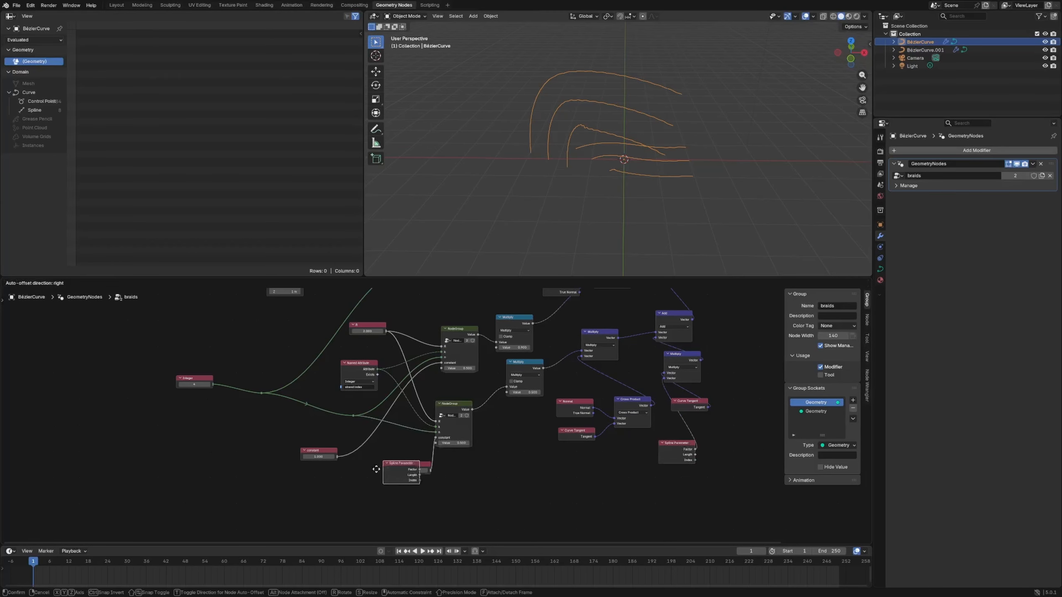
click(365, 497)
drag(366, 495, 457, 408)
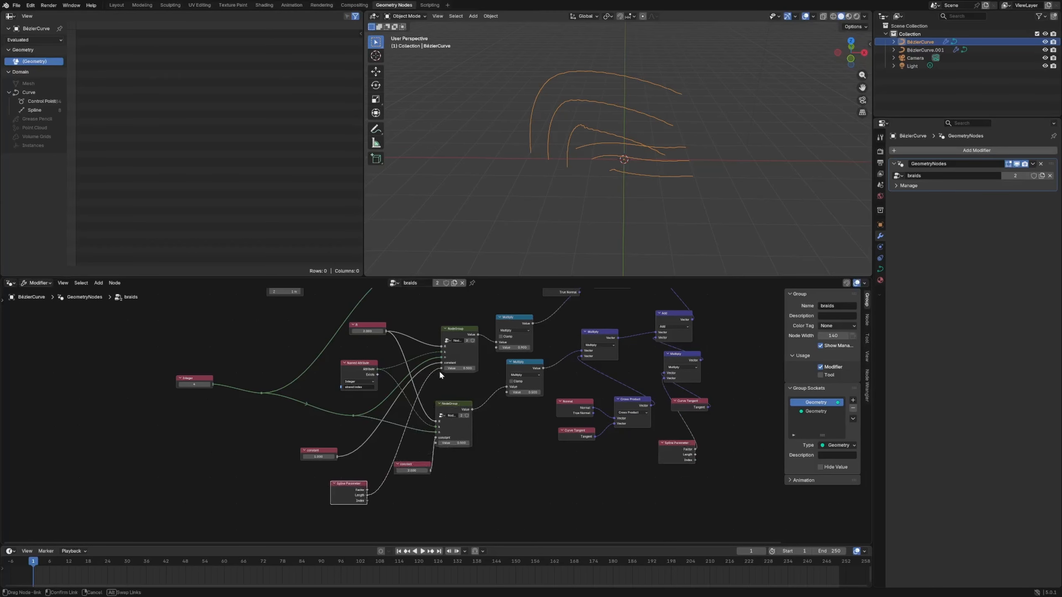
drag(439, 370, 439, 370)
drag(368, 495, 372, 494)
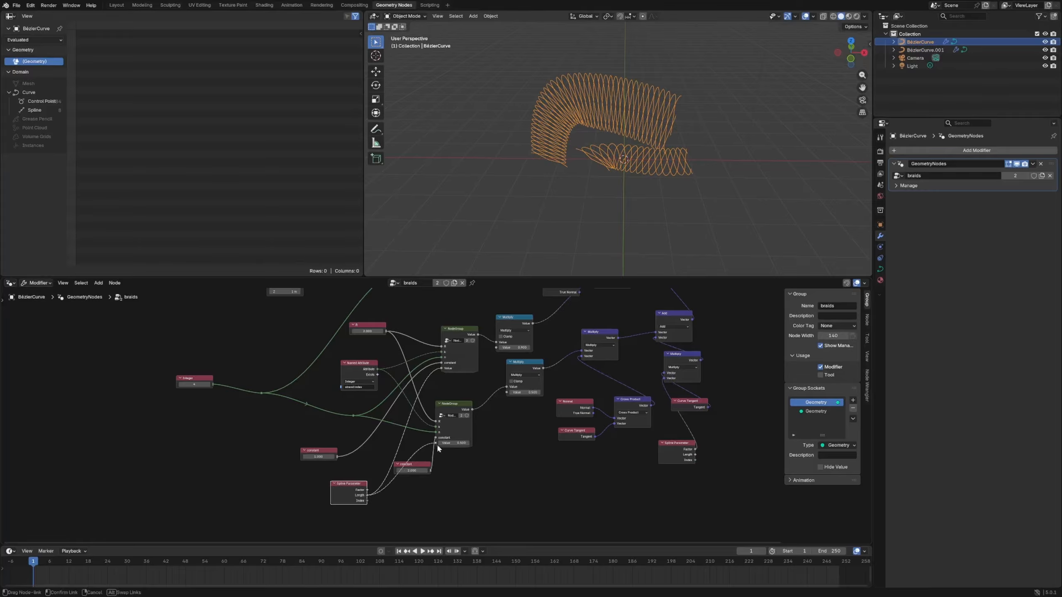
drag(436, 444, 436, 444)
Move the lower constant node and the duplicated Spline Parameter apart to free space along the Length link.
middle_drag(636, 128, 630, 153)
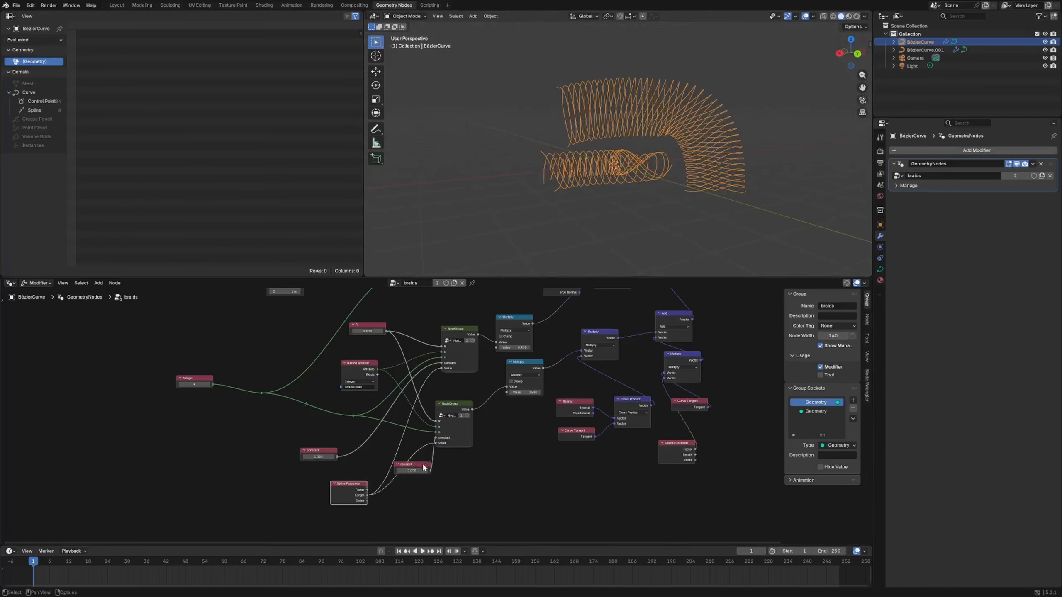
drag(424, 468, 461, 479)
drag(349, 486, 238, 477)
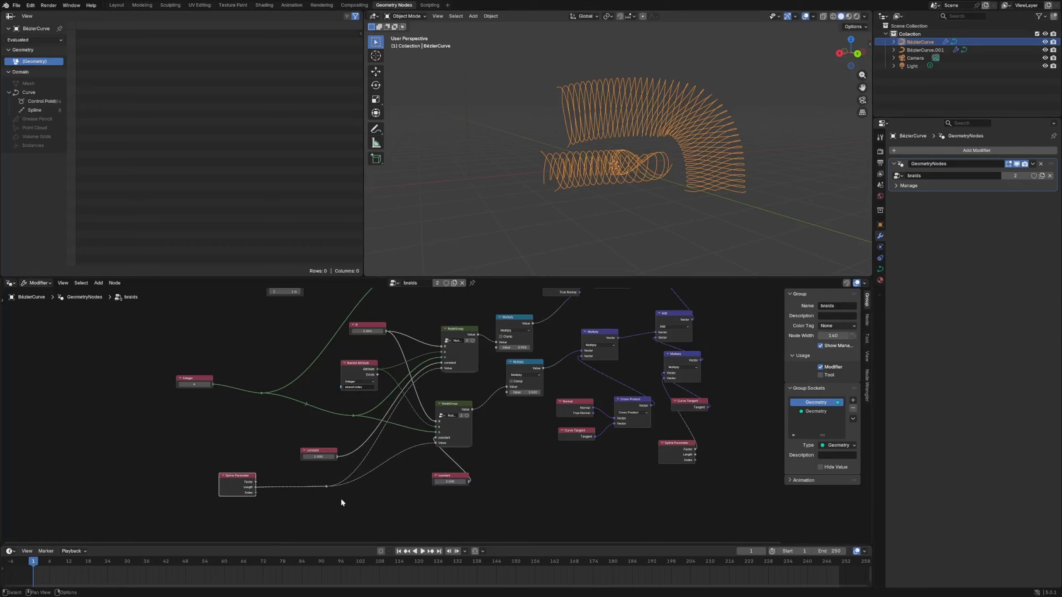
click(341, 502)
Insert a Math node set to Multiply on the Spline Parameter's Length link and adjust its multiplier to tune the strand spacing.
key(shift+a)
text(ma)
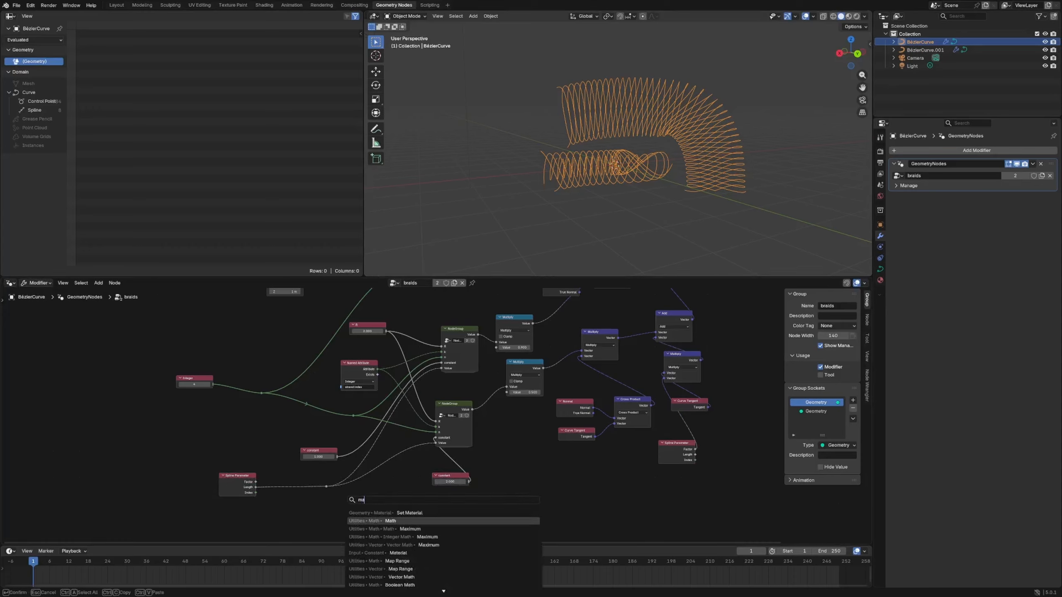
key(Return)
click(293, 487)
click(296, 485)
click(294, 511)
click(293, 502)
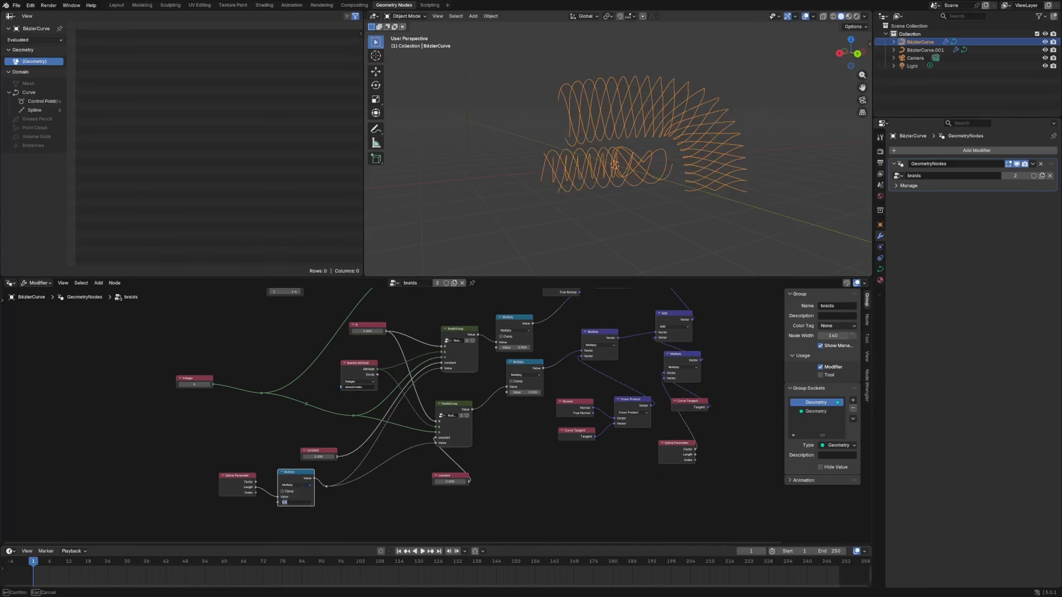
key(Return)
drag(299, 502, 313, 502)
key(Return)
Shift the tangent branch's Spline Parameter away from Curve Tangent and move both Add nodes closer to Set Position.
middle_drag(501, 134, 600, 157)
drag(678, 442, 648, 452)
scroll(499, 422, down, 3)
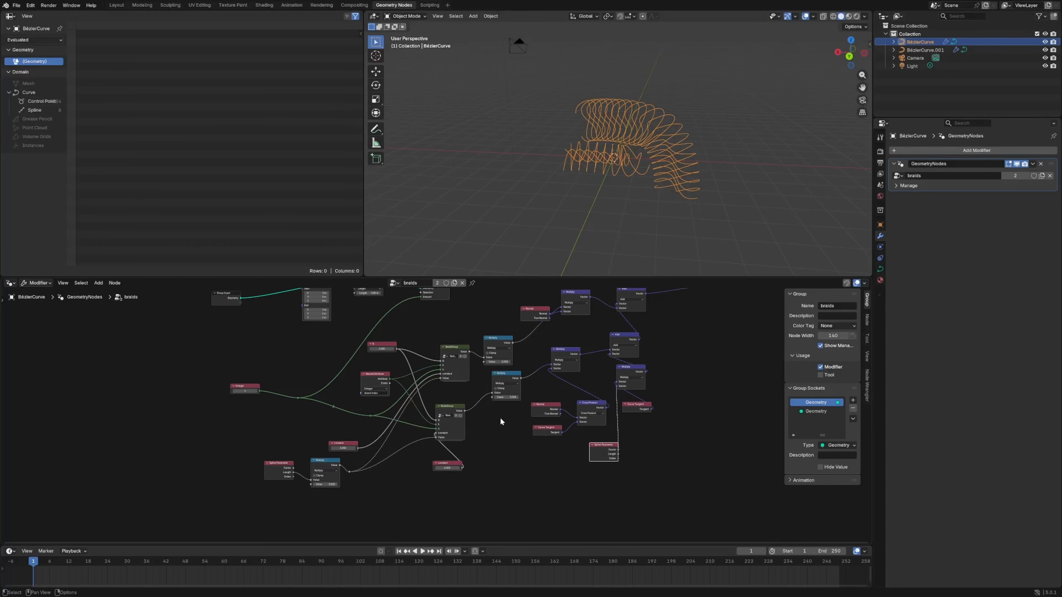
middle_drag(753, 318, 637, 365)
scroll(518, 419, up, 6)
middle_drag(517, 417, 512, 410)
middle_drag(567, 290, 421, 361)
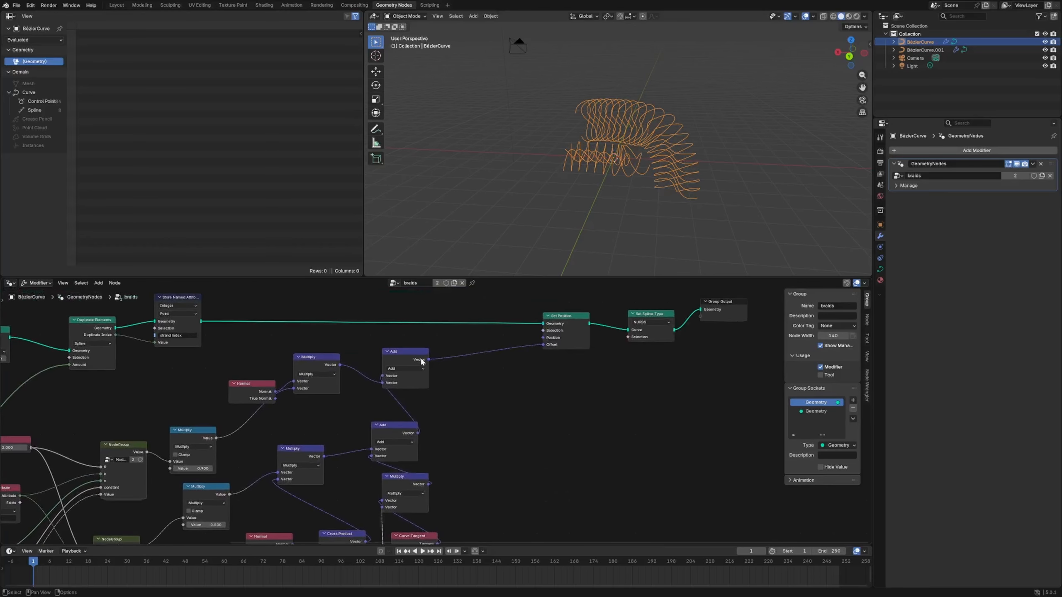
drag(420, 361, 500, 355)
drag(388, 425, 476, 411)
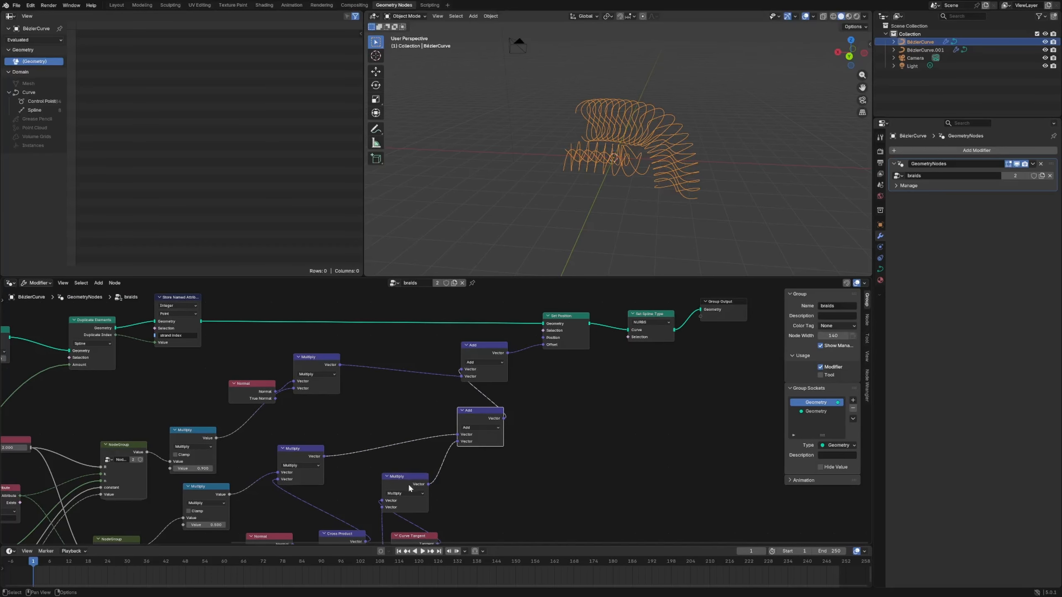
Move the tangent Multiply nearer the lower Add node and reposition its Spline Parameter above Curve Tangent.
drag(403, 485, 447, 491)
middle_drag(448, 491, 466, 412)
drag(431, 460, 426, 483)
Enclose the tangent Multiply, Spline Parameter and Curve Tangent nodes in a frame.
drag(504, 528, 416, 424)
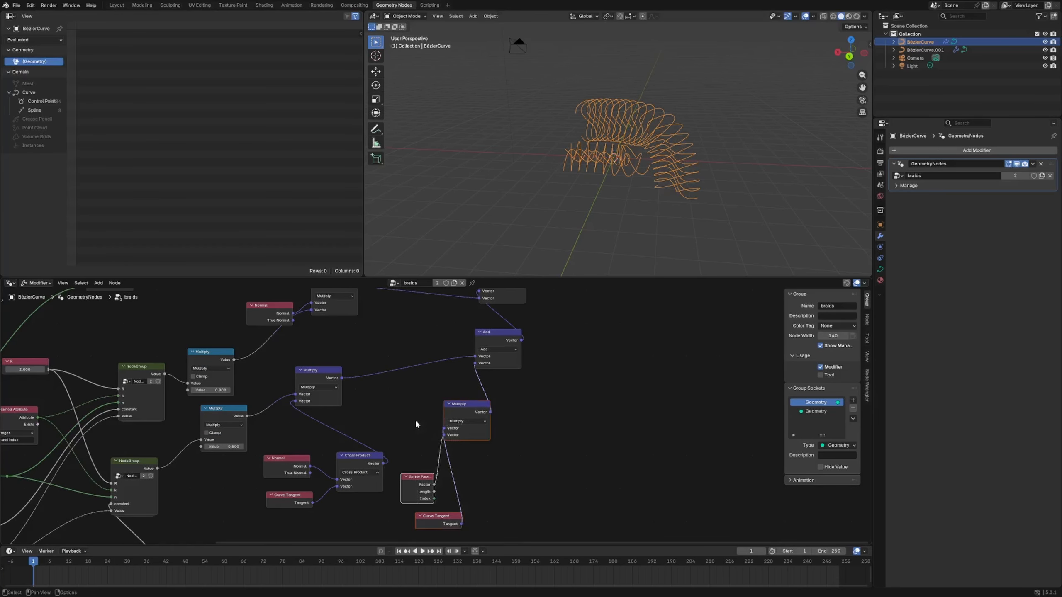
key(ctrl+f)
key(Escape)
drag(522, 522, 416, 429)
key(ctrl+j)
right_click(471, 428)
drag(535, 520, 407, 435)
key(ctrl+j)
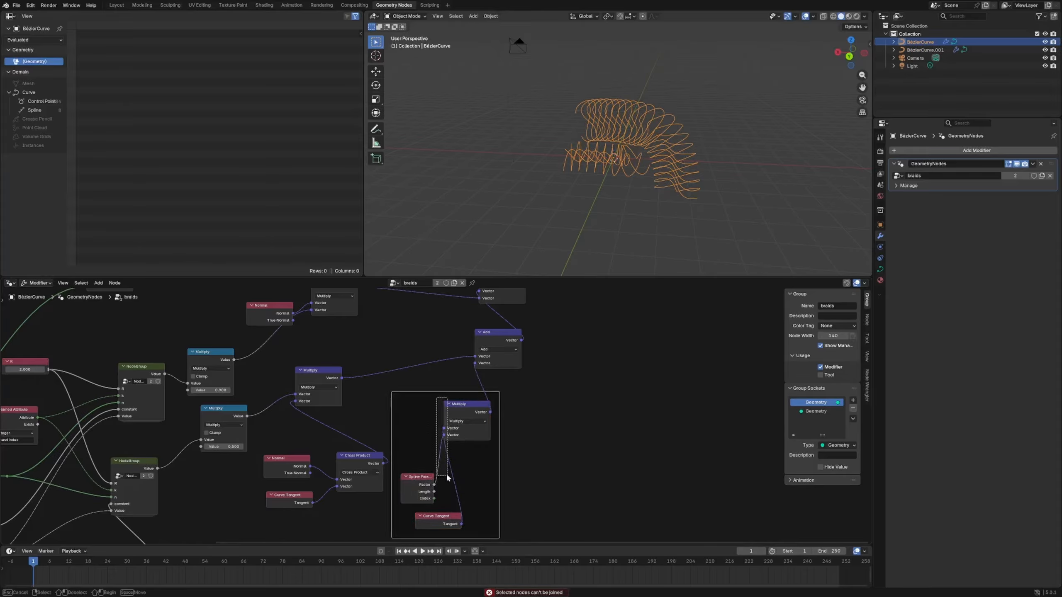
Label the tangent frame "z" - tangent and move it below the other branches.
click(437, 394)
drag(439, 394, 446, 423)
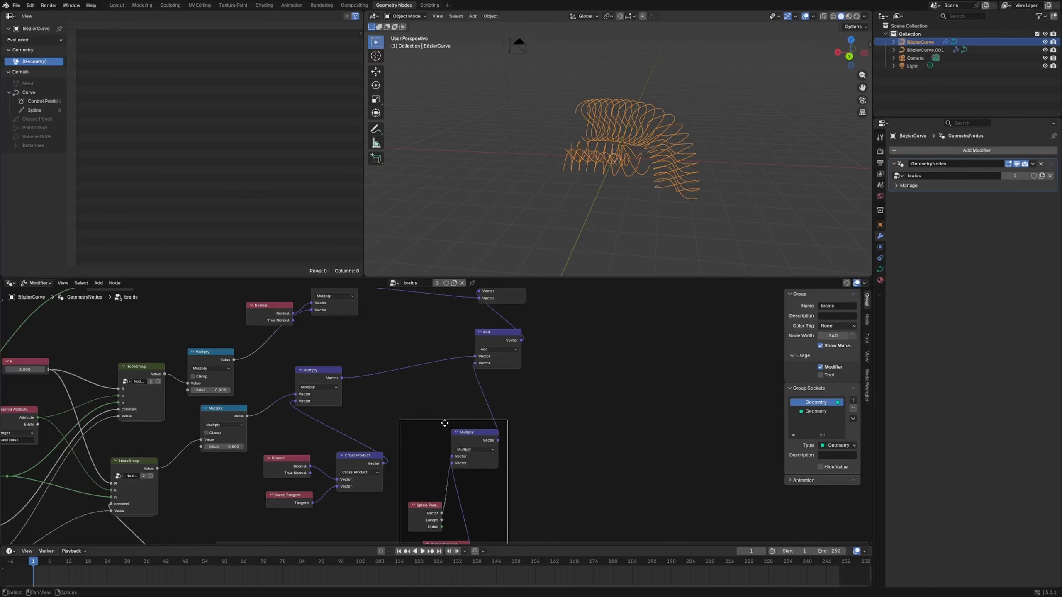
key(F2)
text(tangent)
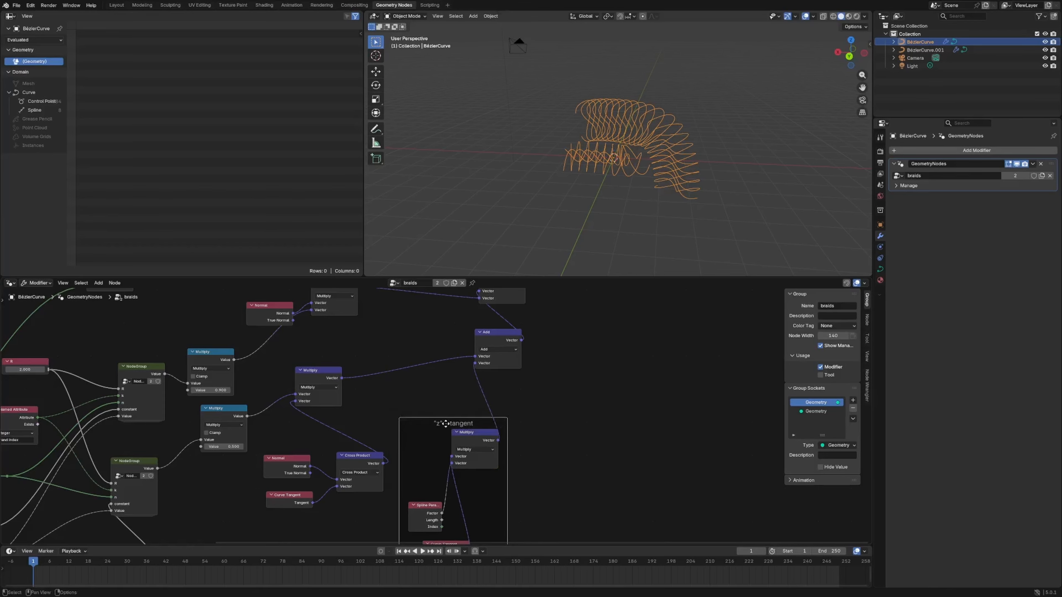
drag(454, 421, 445, 500)
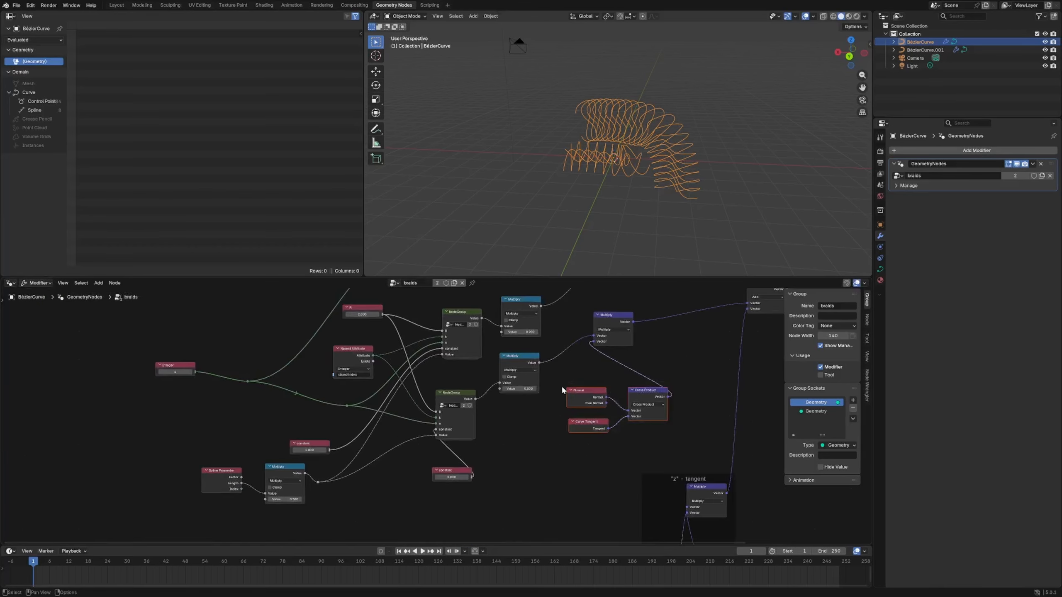
Frame the Normal, Curve Tangent and Cross Product nodes, label the frame Binormal Calc and move it lower.
key(ctrl+j)
key(F2)
text(Binormal)
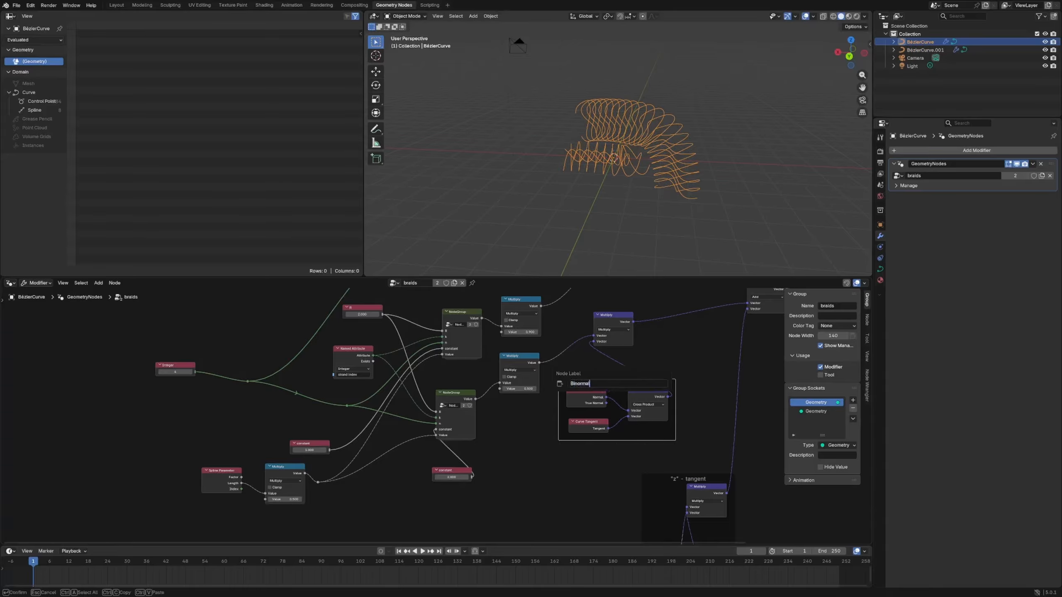
key(Return)
drag(622, 384, 601, 399)
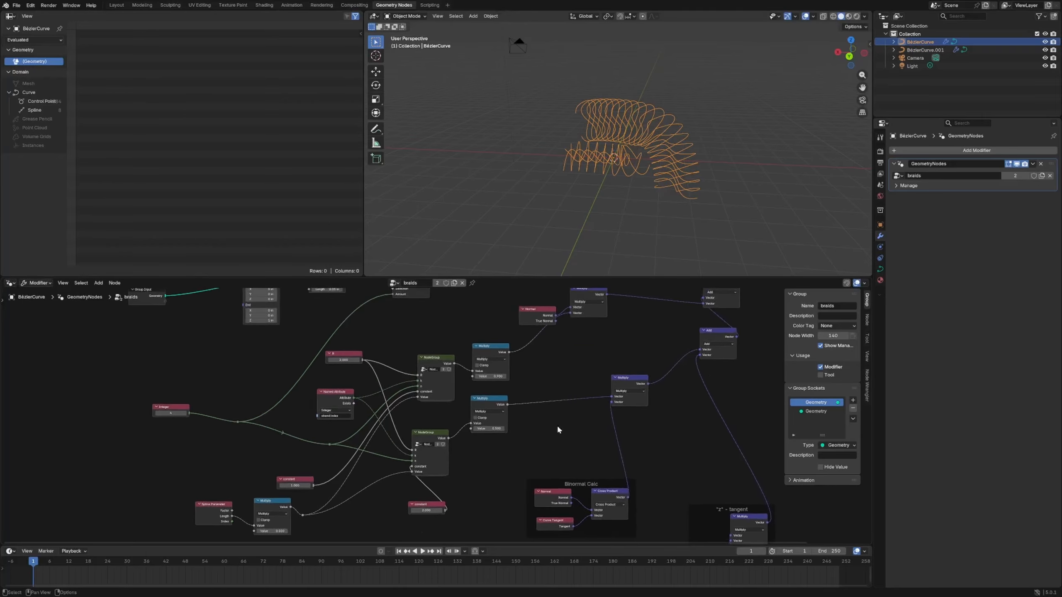
Space out the two node groups and move the normal branch's Multiply node closer to its Normal node.
middle_drag(560, 430, 565, 465)
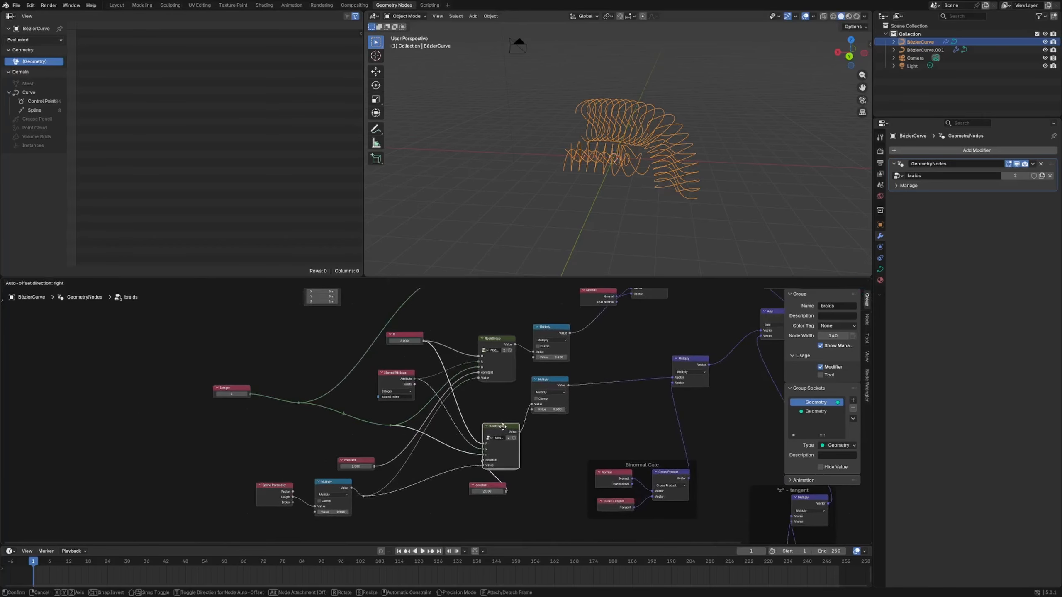
drag(502, 368, 503, 397)
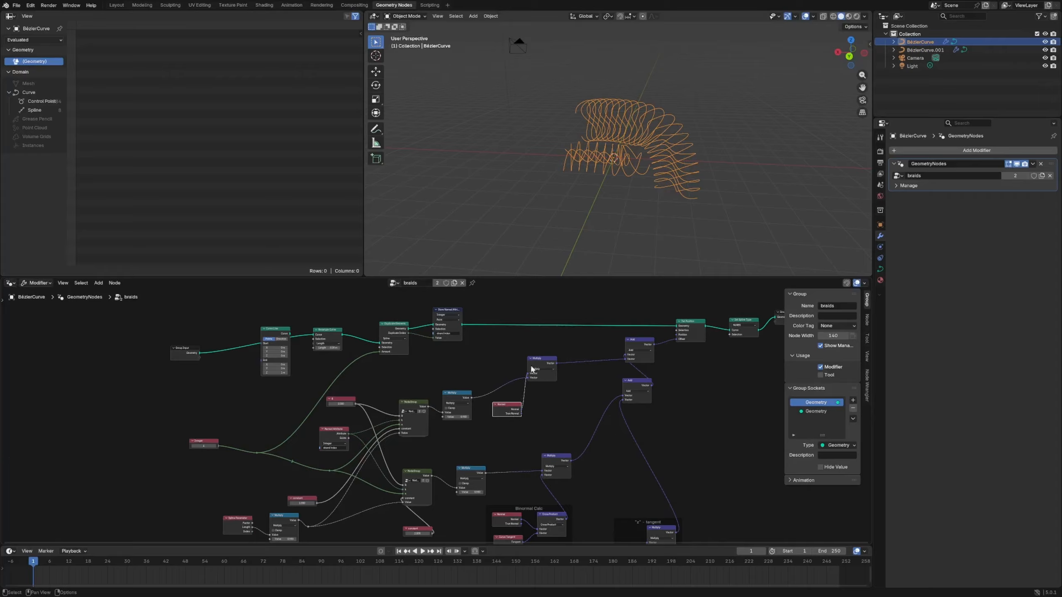
drag(542, 370, 535, 372)
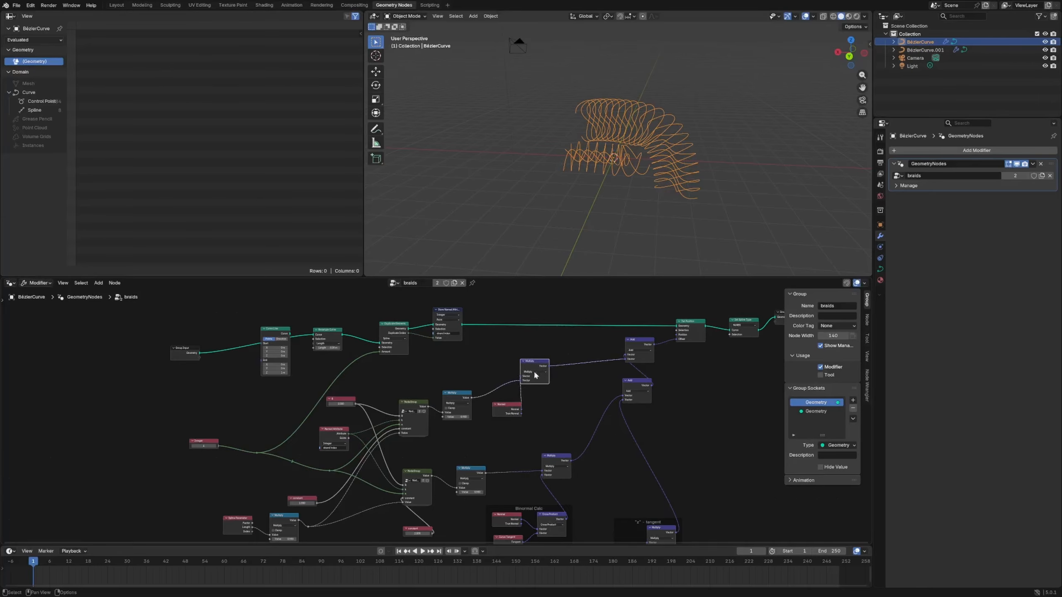
Frame the normal branch's Normal node and label the frame "x" normal calc.
scroll(548, 403, down, 2)
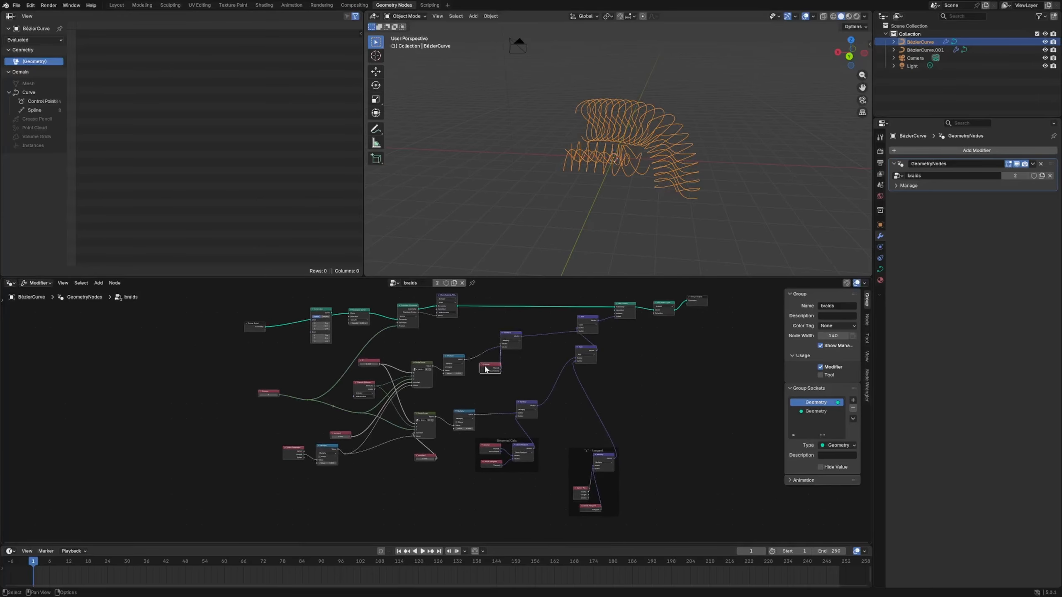
scroll(439, 418, up, 2)
key(F2)
text(noram)
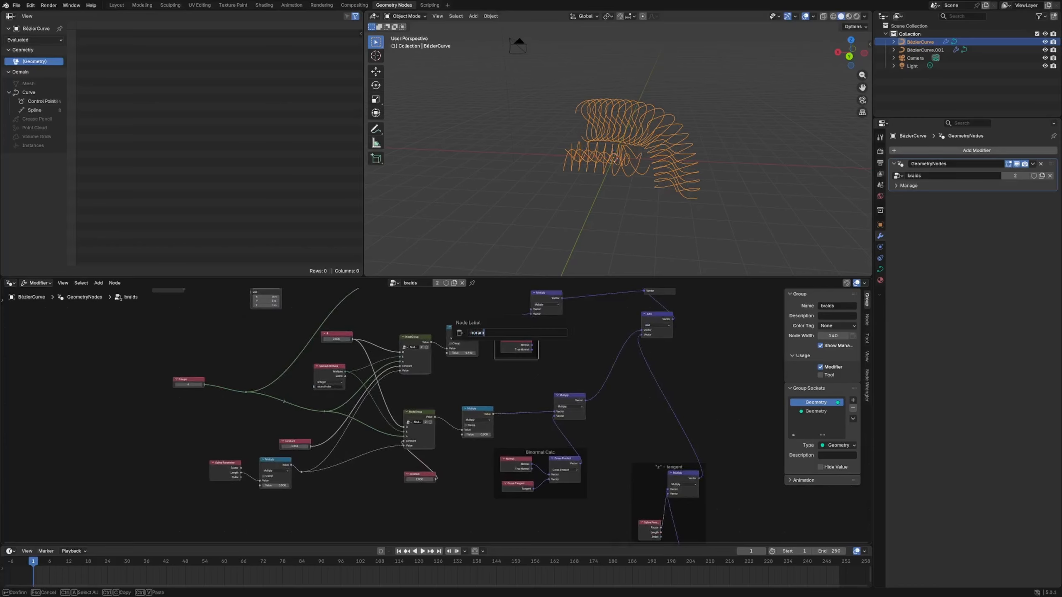
key(BackSpace)
key(BackSpace)
text(mal calc)
key(Return)
key(F2)
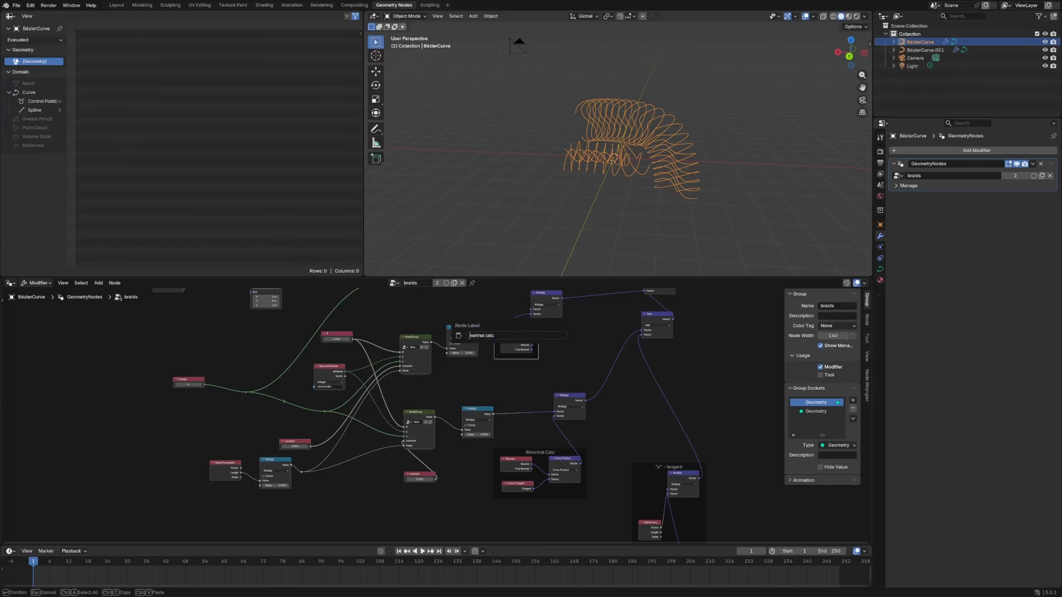
key(Return)
Rename the Binormal Calc frame to "y" Binormal Calc.
click(538, 452)
key(F2)
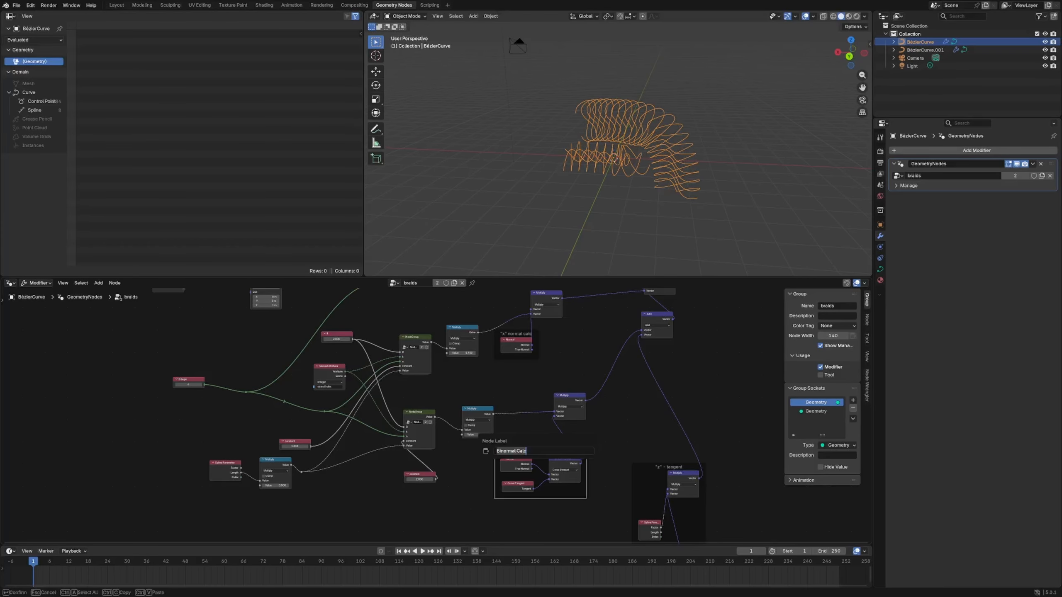
key(Return)
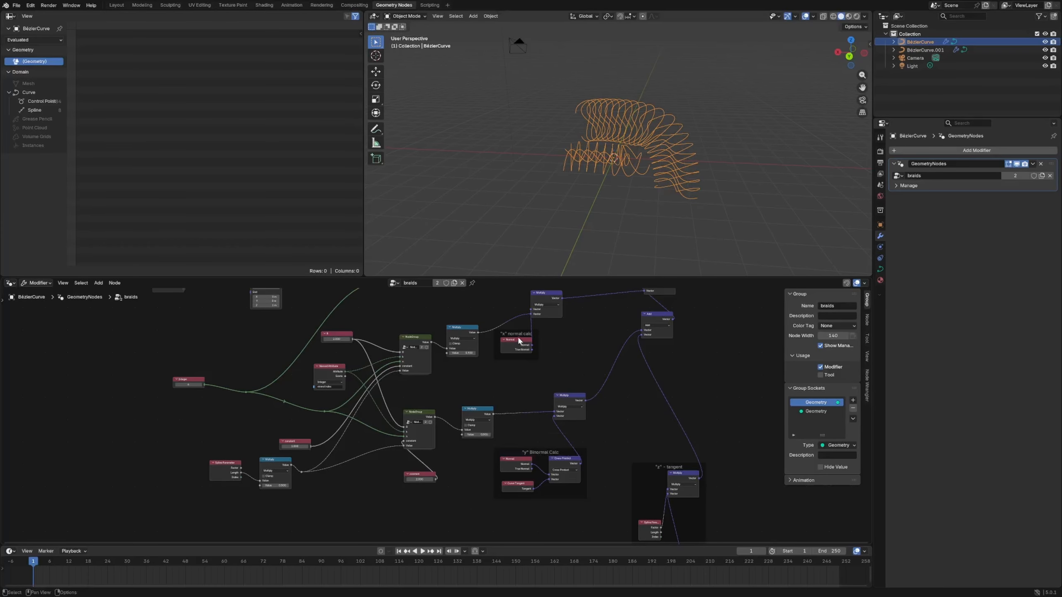
Move the binormal Multiply node and the "y" Binormal Calc frame closer to the Add nodes.
scroll(565, 423, up, 4)
middle_drag(564, 420, 488, 444)
drag(488, 444, 534, 445)
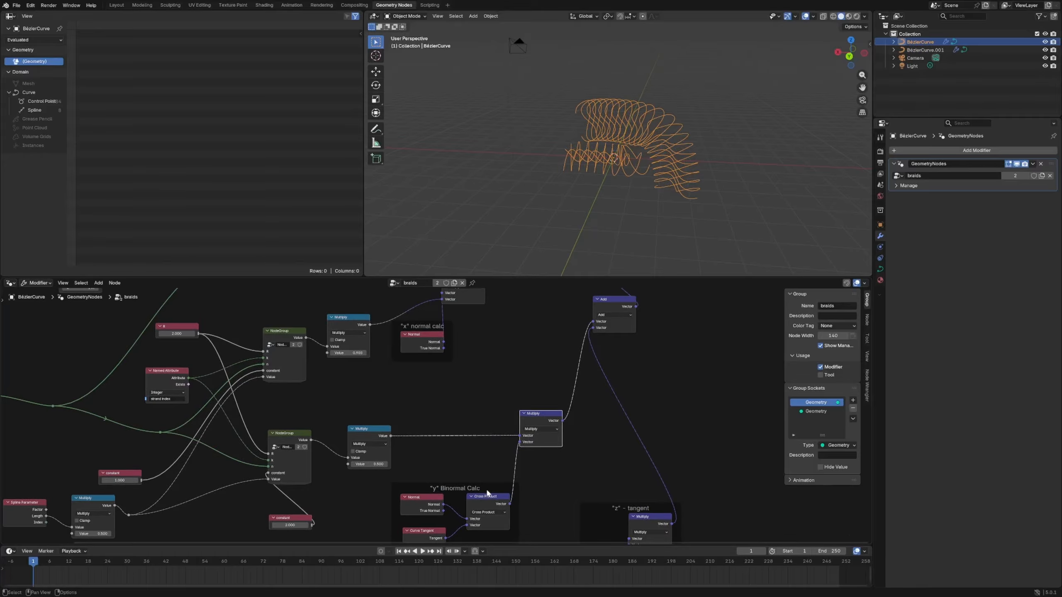
drag(487, 490, 595, 462)
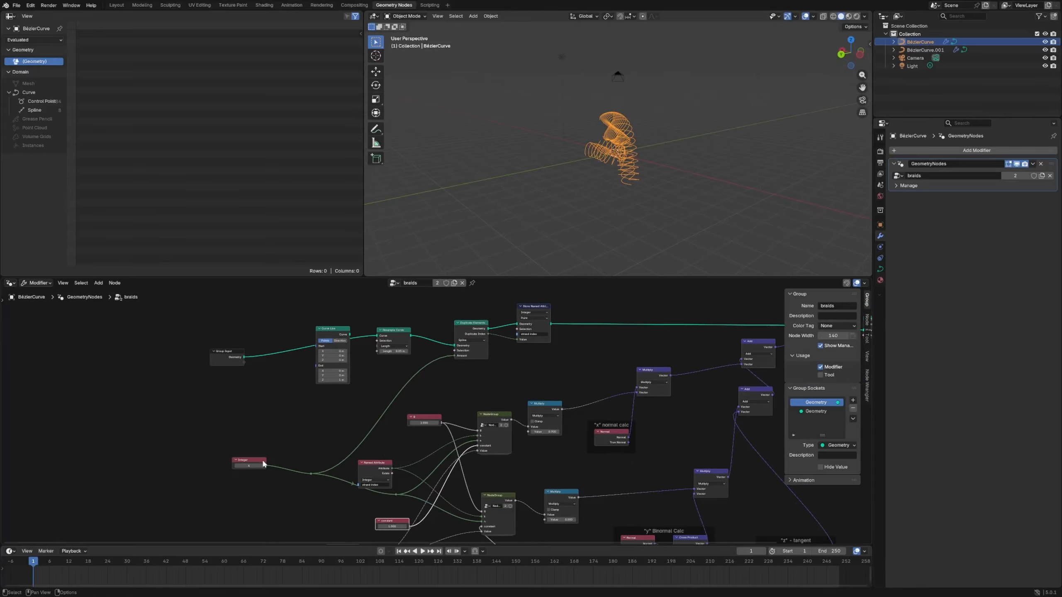
Adjust the strand count in the Integer node and move the Set Spline Type node.
drag(249, 465, 268, 466)
scroll(665, 153, up, 4)
middle_drag(665, 153, 585, 134)
scroll(703, 337, down, 4)
middle_drag(706, 339, 292, 354)
drag(455, 336, 506, 338)
middle_drag(585, 145, 472, 161)
Set the binormal branch's Multiply value to 0.400 and inspect the braid from another angle.
scroll(334, 413, down, 3)
middle_drag(331, 412, 564, 398)
middle_drag(647, 161, 634, 152)
scroll(532, 358, up, 6)
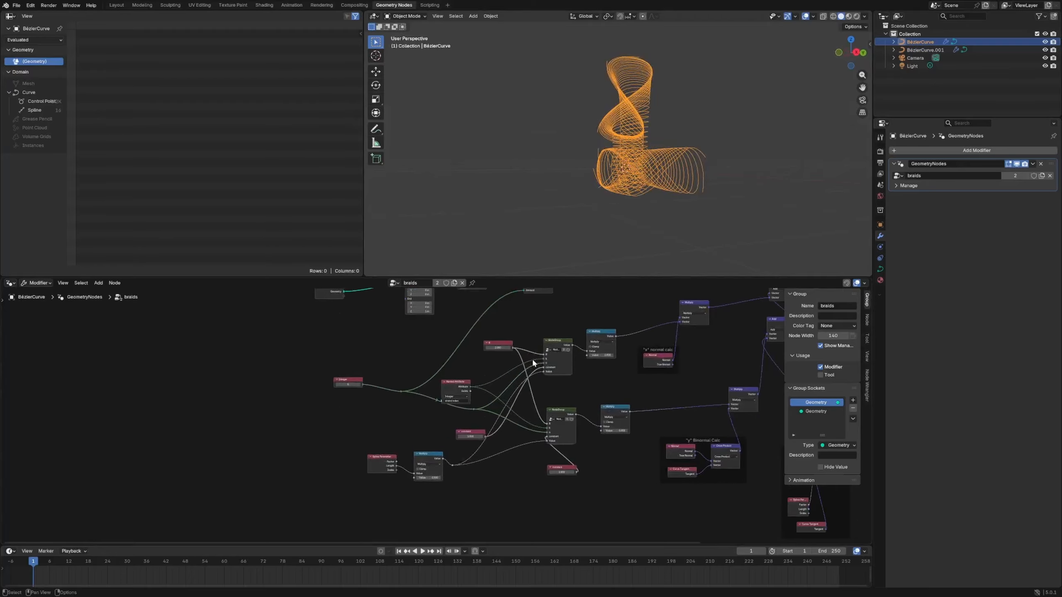
drag(517, 471, 500, 471)
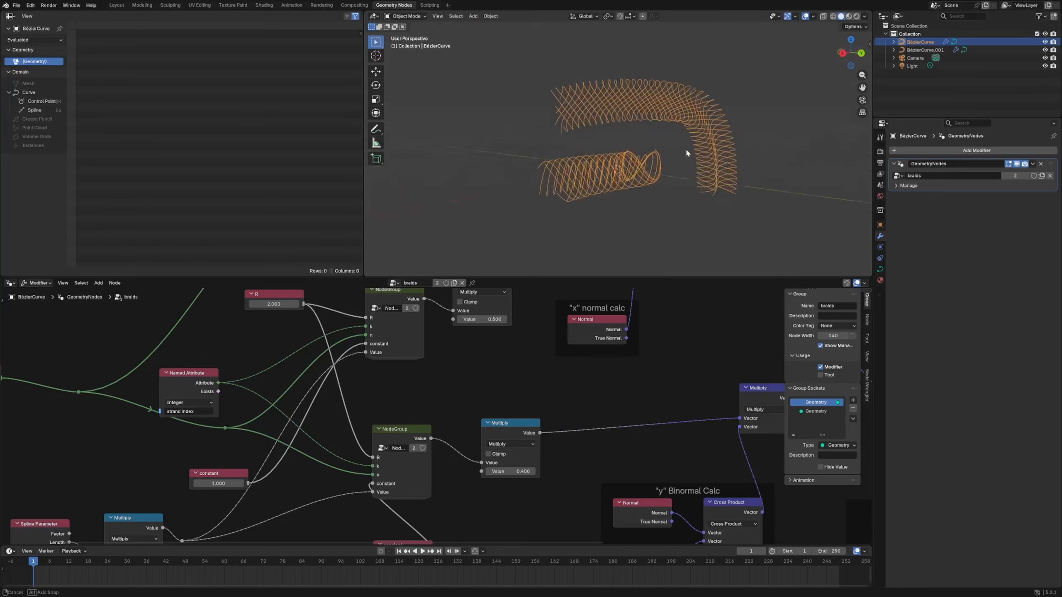
middle_drag(686, 150, 517, 161)
scroll(442, 345, down, 3)
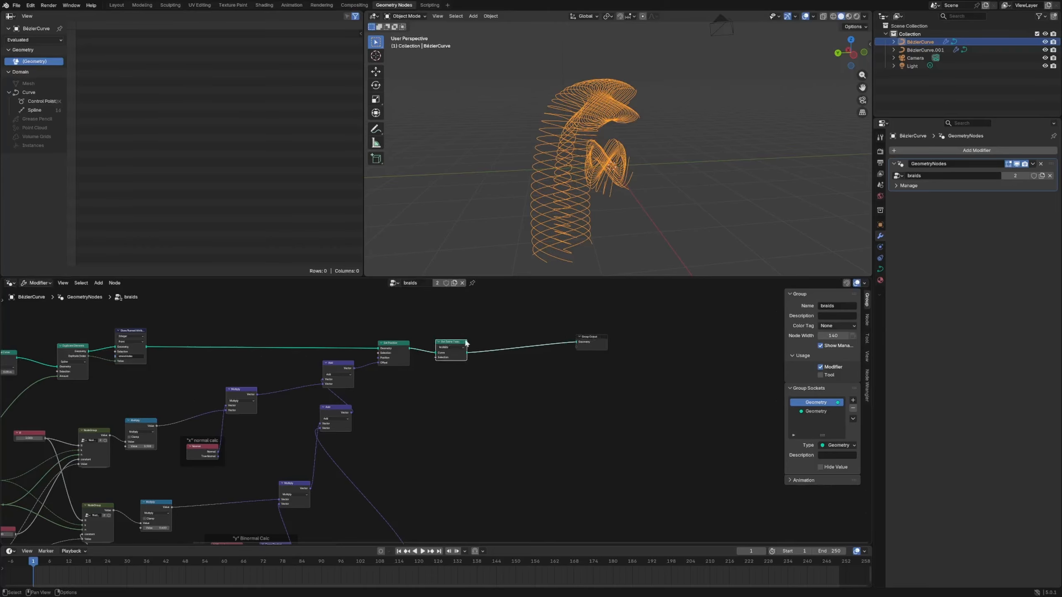
Insert a Trim Curve node between Set Spline Type and Group Output, try shorter End factors and return End to 1.000.
scroll(466, 343, up, 2)
key(shift+a)
mouse_move(498, 416)
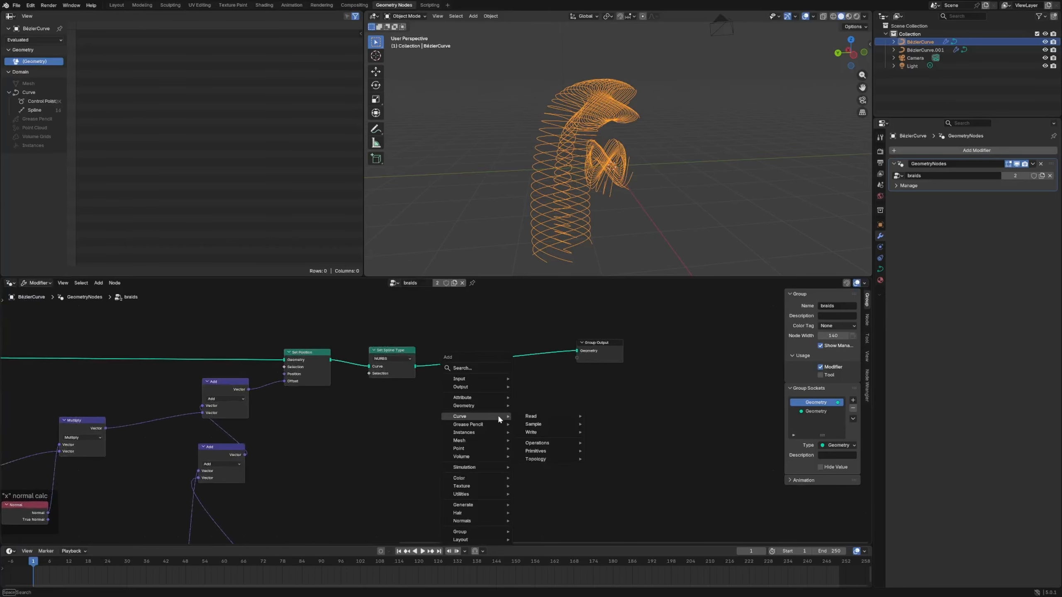
text(trim)
key(Return)
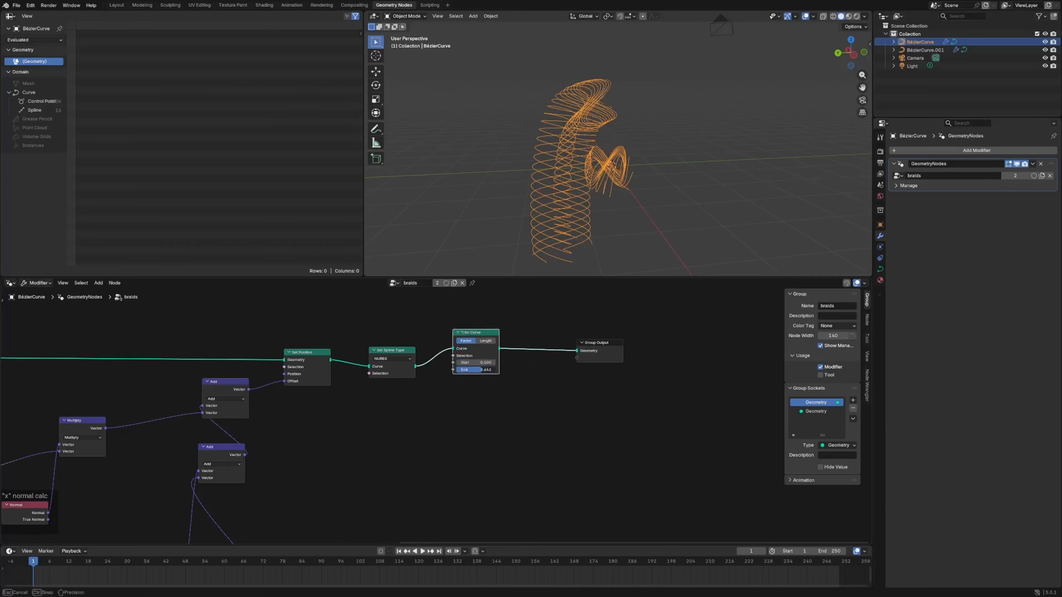
mouse_move(481, 370)
mouse_down()
mouse_move(461, 369)
mouse_move(496, 370)
mouse_up()
middle_drag(511, 101, 596, 104)
mouse_move(493, 370)
mouse_down()
mouse_move(459, 370)
mouse_move(496, 370)
mouse_up()
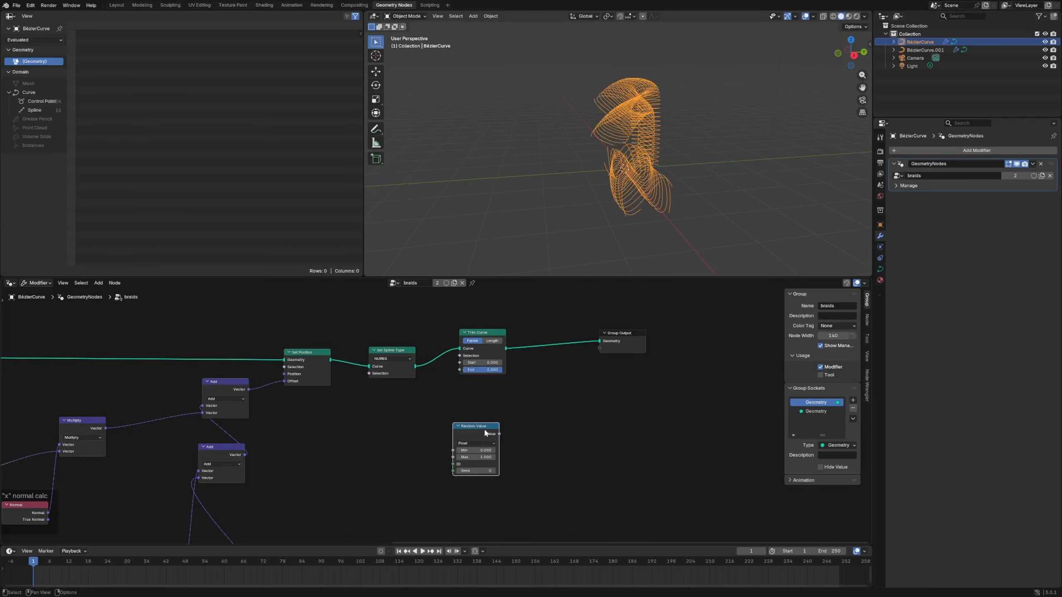
Delete the Random Value node and drive the Trim Curve's Selection with the strand index attribute through an Integer Equal node.
key(x)
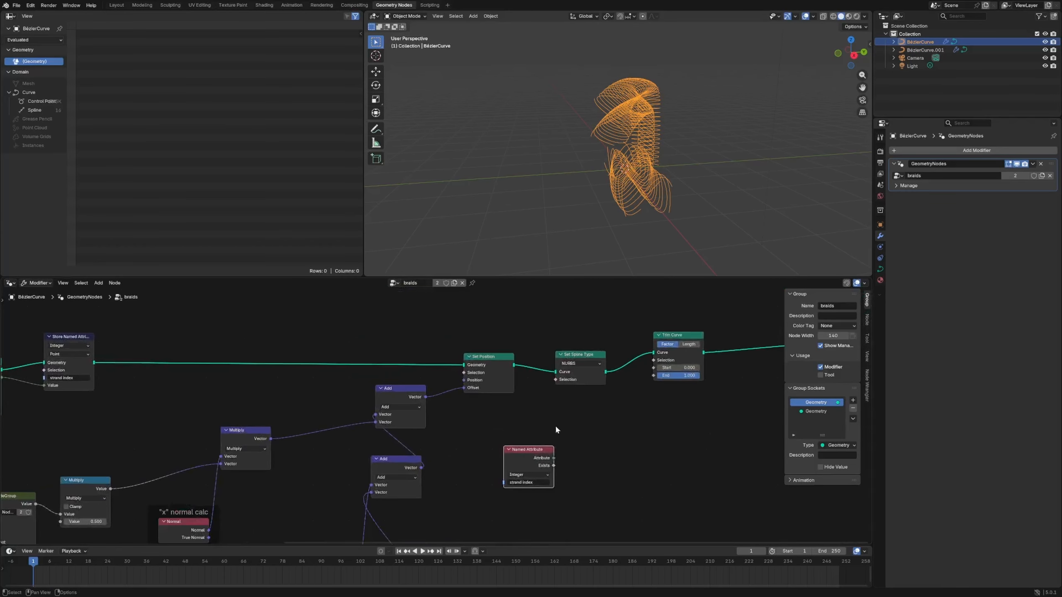
middle_drag(555, 425, 413, 437)
drag(692, 350, 707, 351)
drag(387, 461, 510, 424)
text(equal)
key(Return)
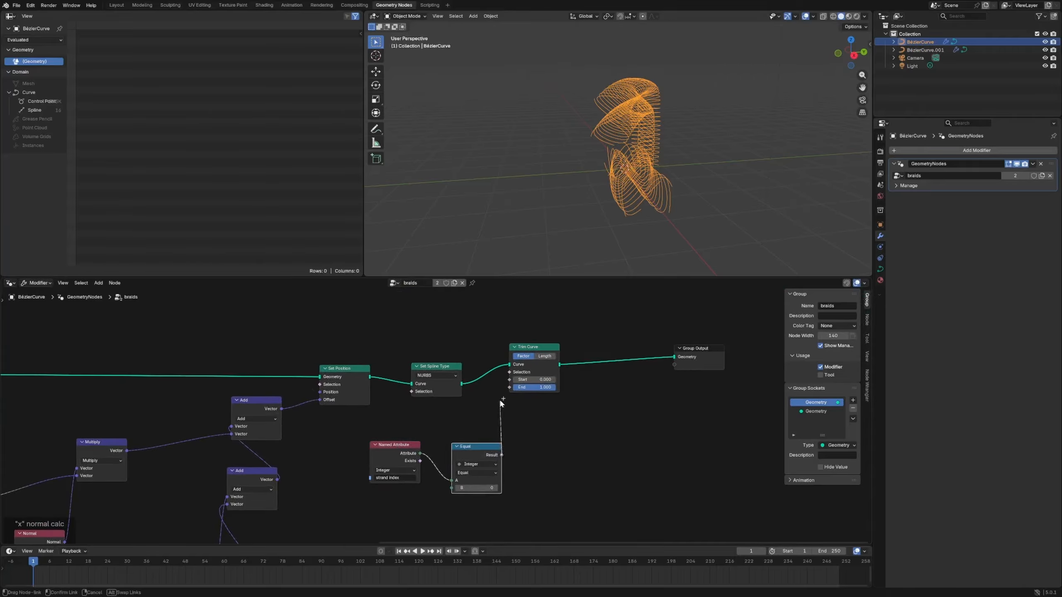
drag(508, 376, 509, 373)
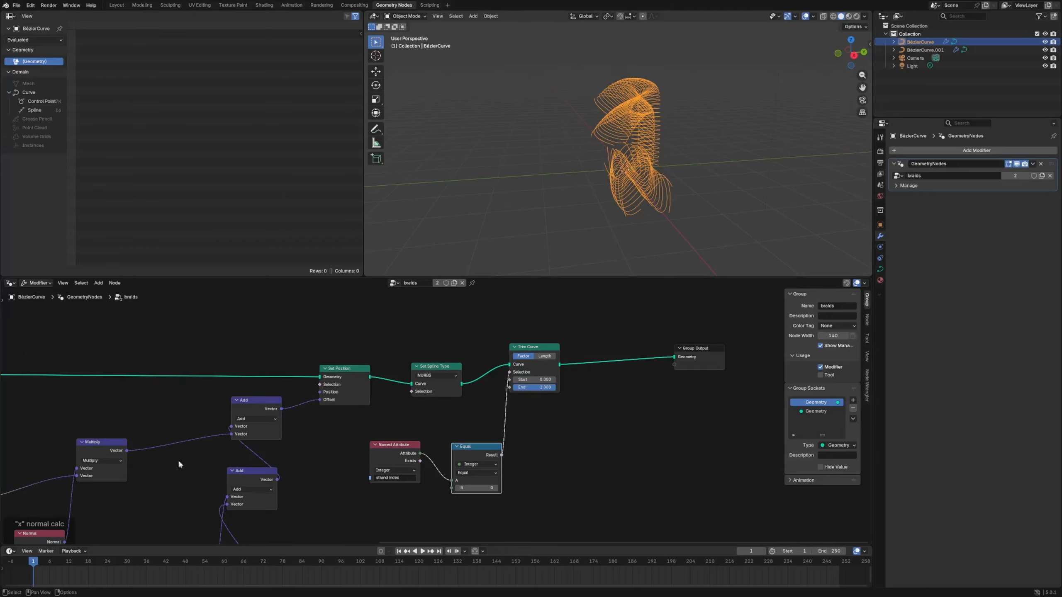
Set the strand count in the Integer node to 3 and inspect the braid.
middle_drag(16, 470, 404, 393)
scroll(403, 393, down, 3)
scroll(403, 394, down, 1)
middle_drag(228, 432, 435, 391)
middle_drag(328, 442, 380, 404)
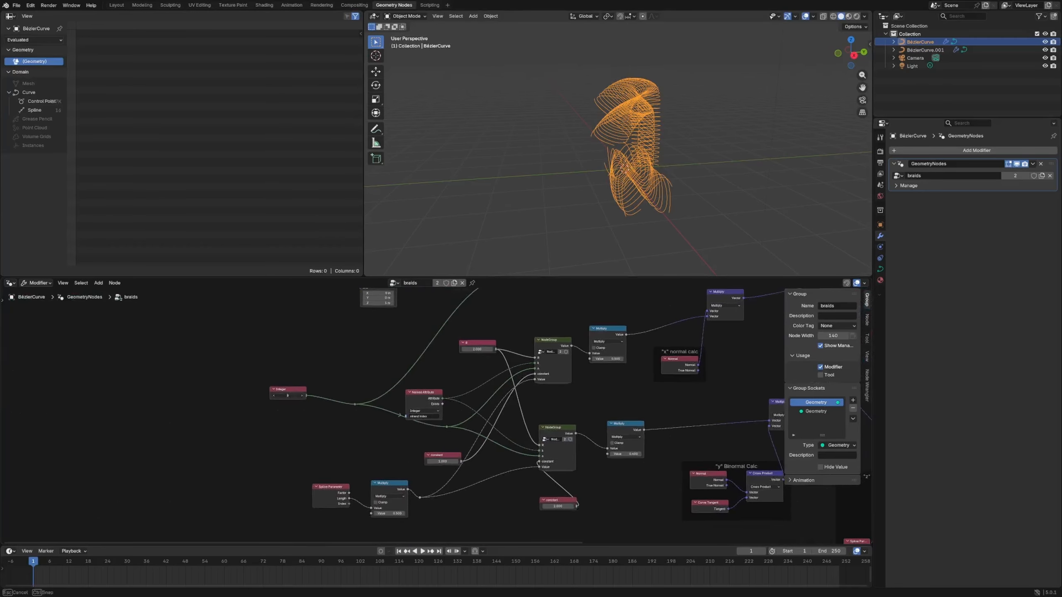
key(Return)
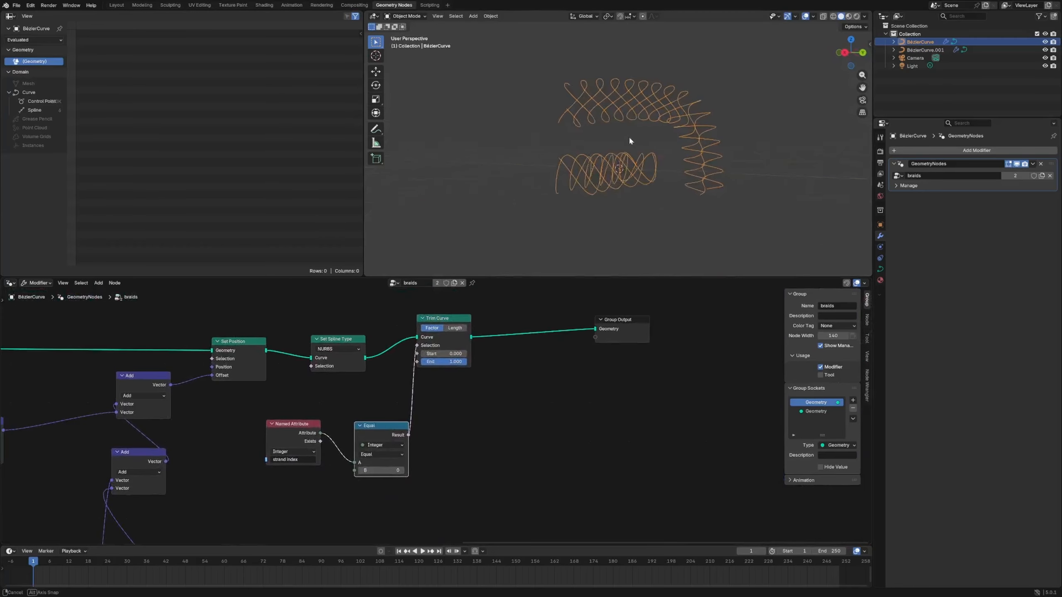
middle_drag(629, 136, 681, 143)
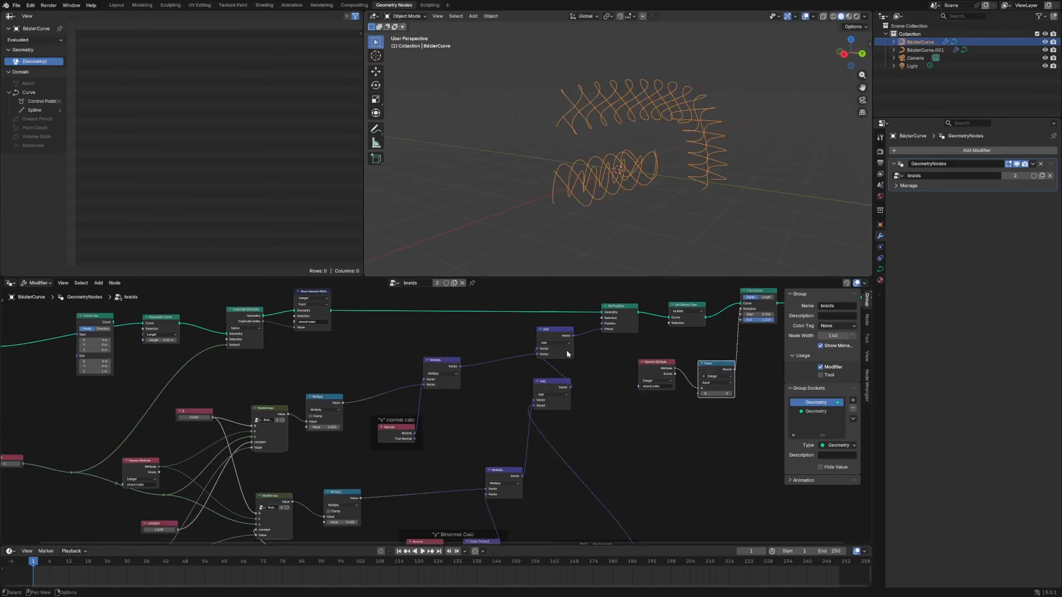
Set the value of the Multiply node after Spline Parameter to 1.
middle_drag(384, 406, 422, 387)
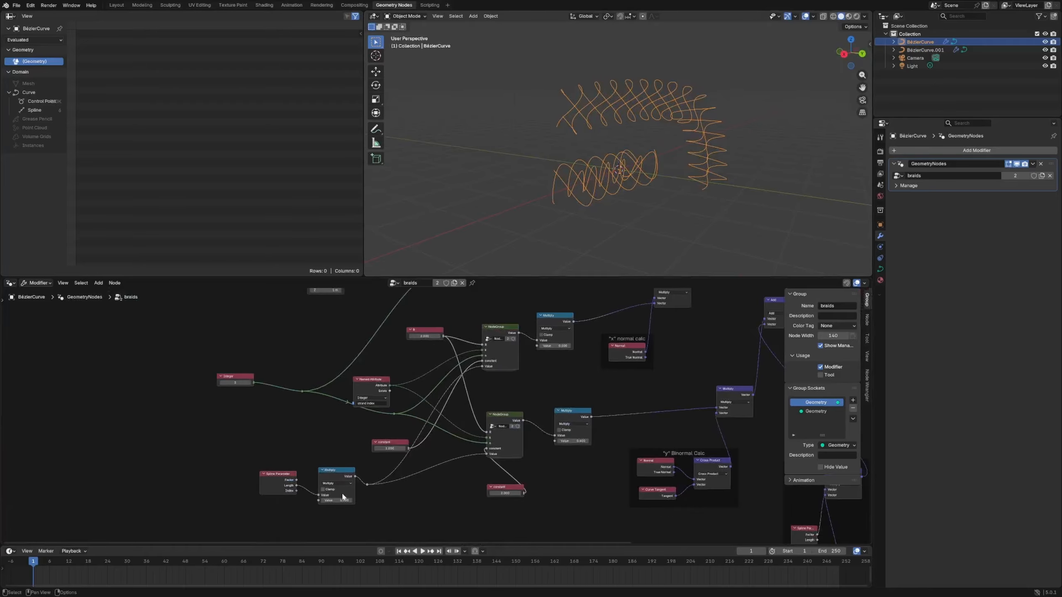
text(1)
key(Return)
Move the Equal node closer to the Trim Curve and try End factors down to about 0.448 before returning End to 1.000.
scroll(728, 402, down, 5)
middle_drag(752, 402, 389, 447)
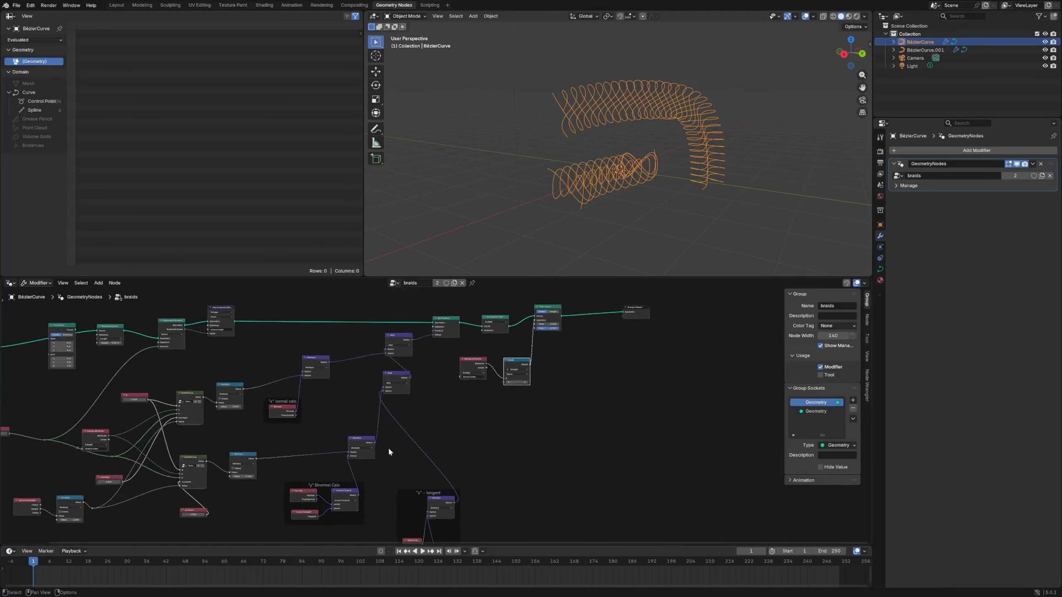
scroll(520, 372, up, 11)
middle_drag(520, 372, 467, 443)
drag(467, 402, 476, 390)
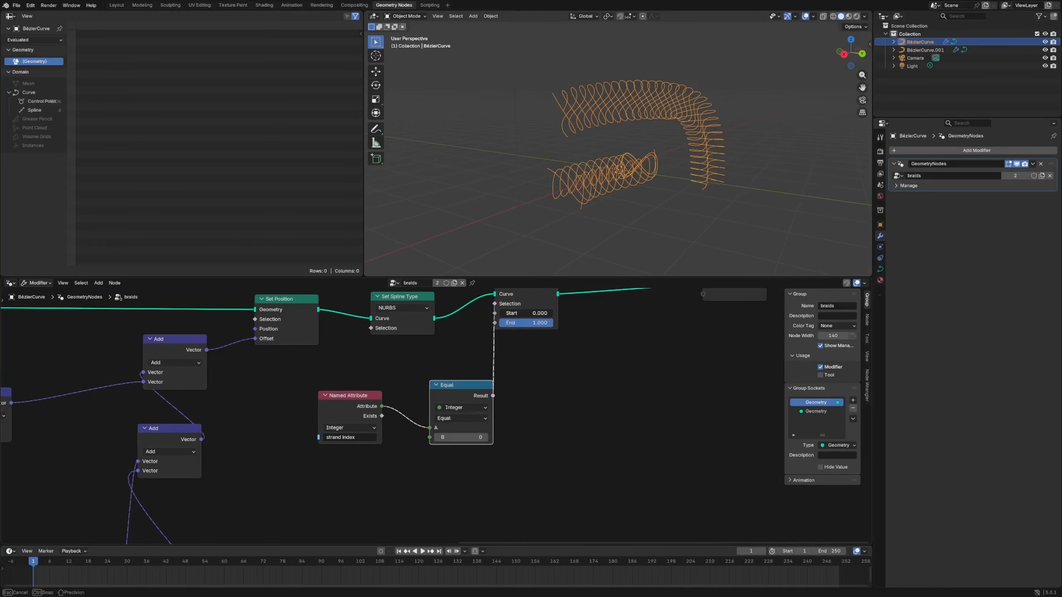
drag(539, 323, 524, 322)
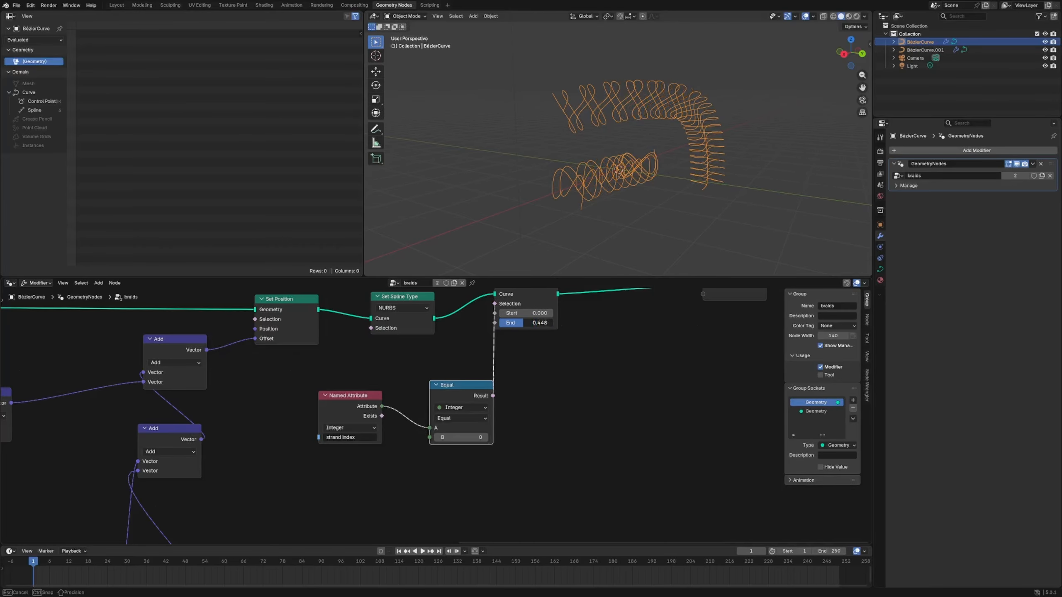
drag(511, 323, 553, 322)
click(566, 368)
Chain two duplicate Trim Curve nodes before Group Output, selecting strand indices 1 and 2 through two duplicate Equal nodes.
scroll(630, 362, down, 2)
middle_drag(630, 361, 500, 412)
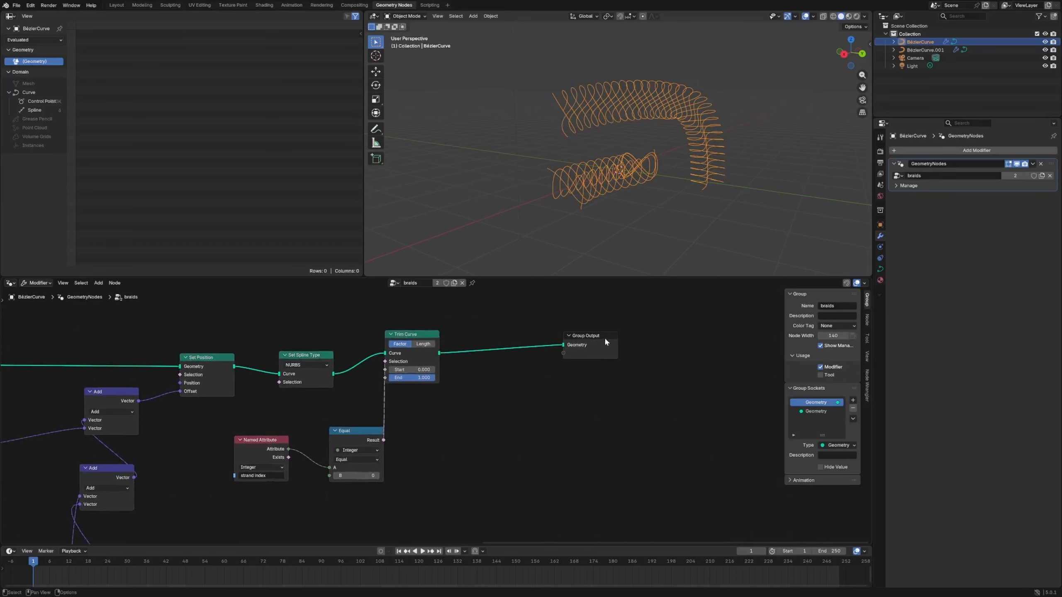
drag(585, 346, 594, 349)
mouse_move(595, 352)
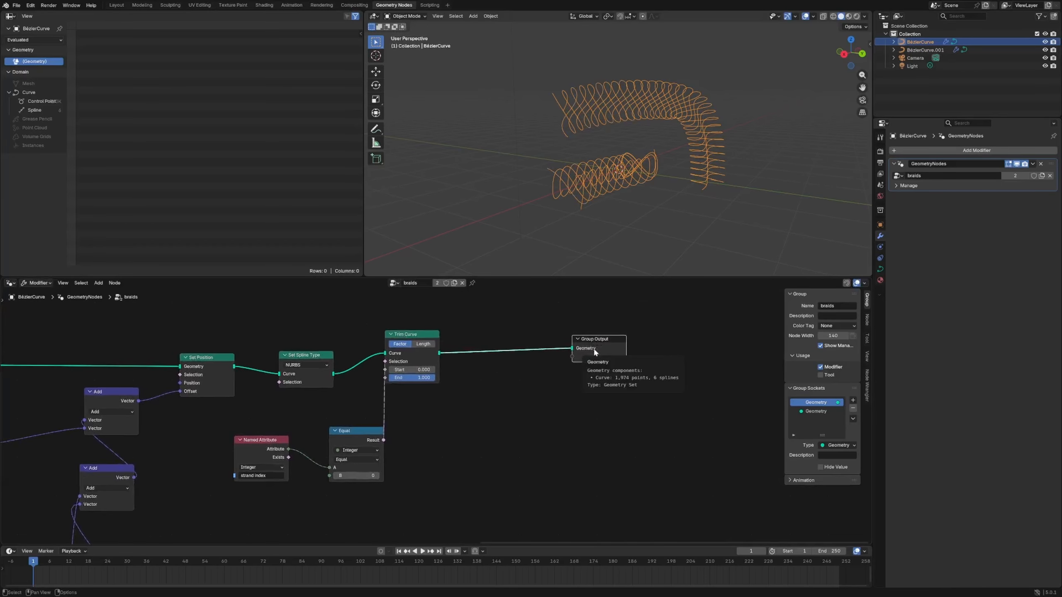
drag(594, 349, 616, 342)
drag(425, 335, 431, 332)
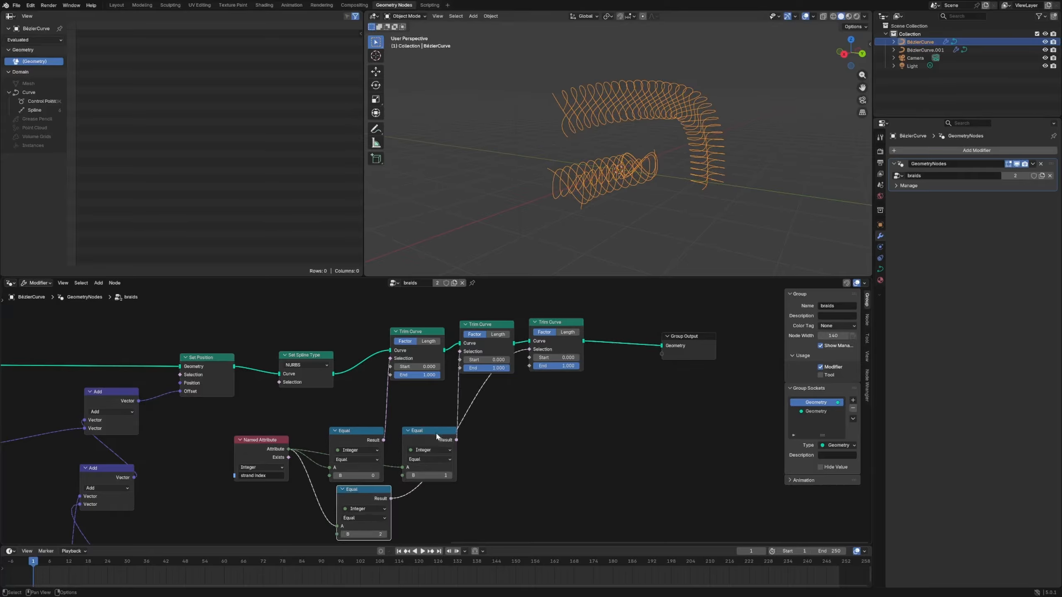
drag(437, 436, 423, 435)
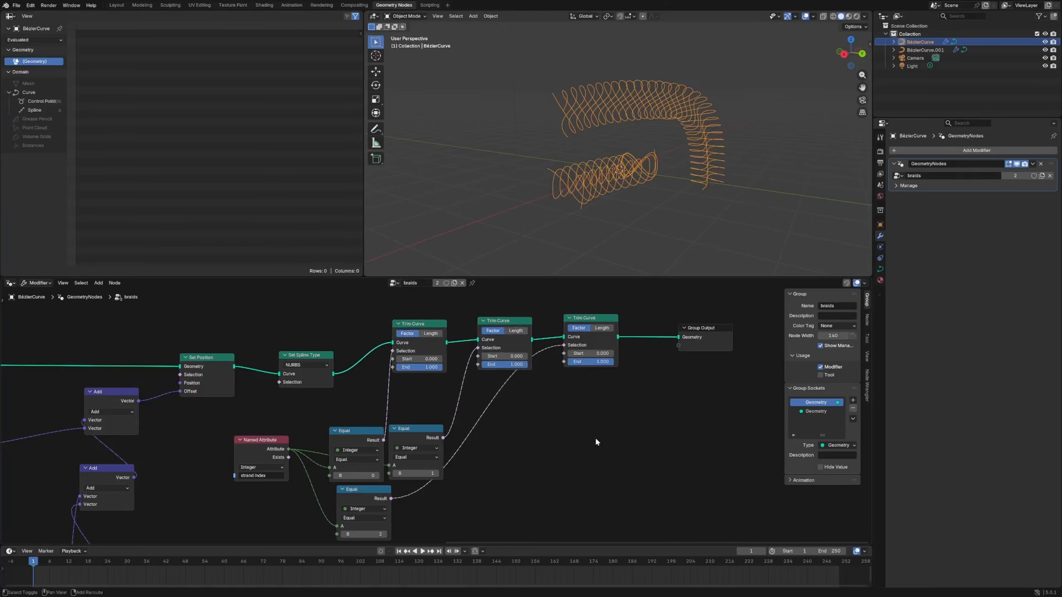
Add a Subtract node with a subtracted value of 0.1, chain a duplicate after it and drive the second and third Trim Curves' End inputs.
key(shift+a)
text(ma)
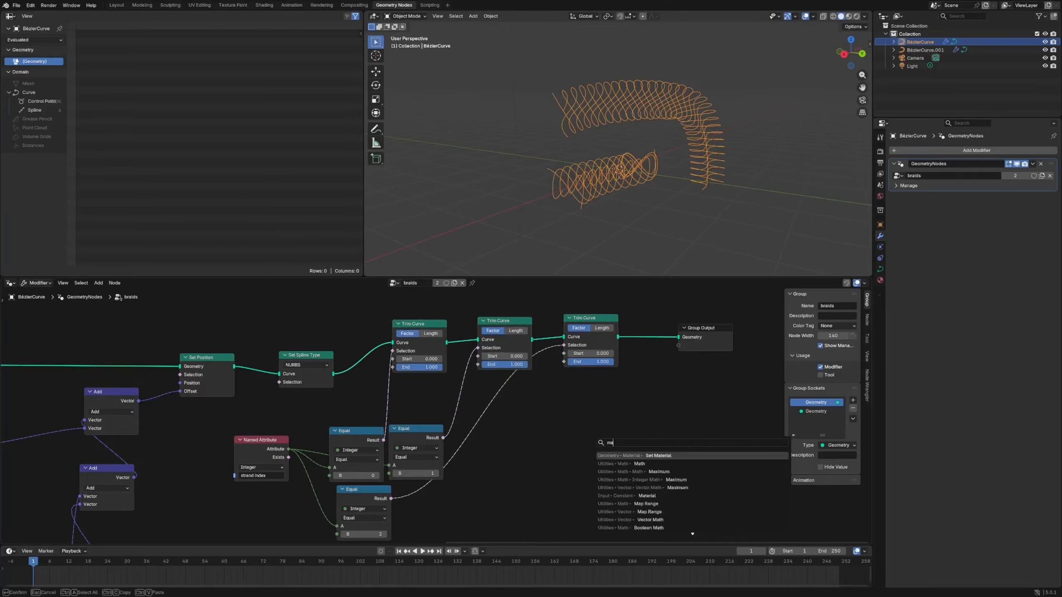
key(Return)
click(556, 433)
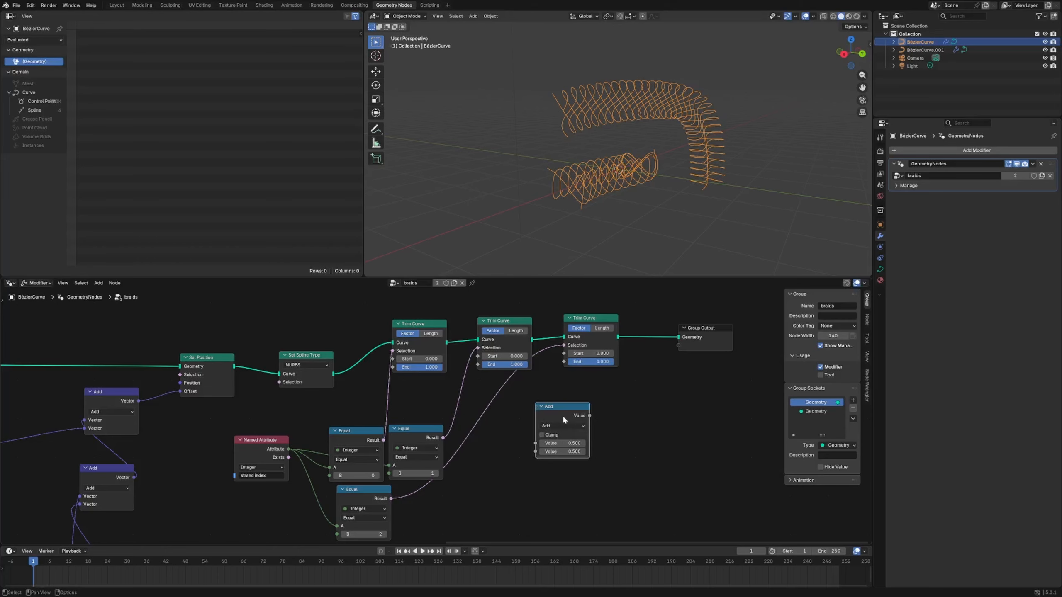
click(559, 426)
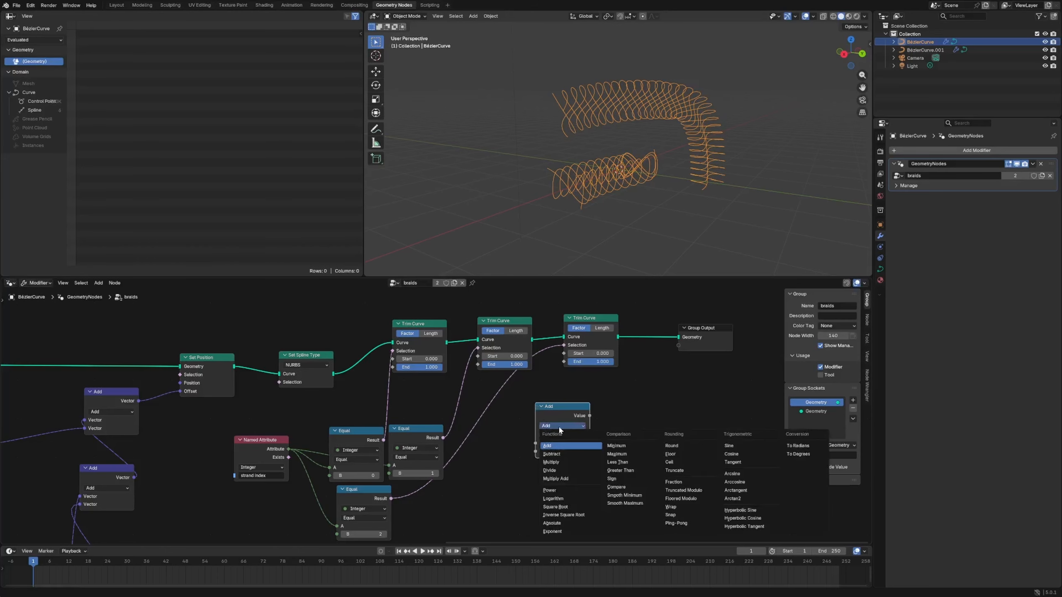
click(553, 454)
click(560, 451)
text(.1)
key(Return)
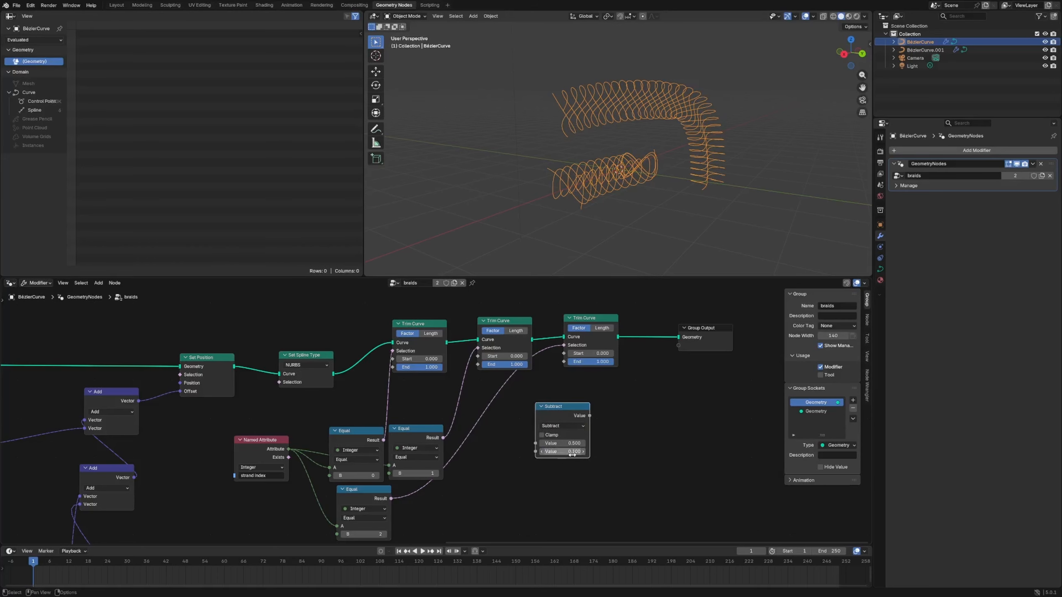
drag(647, 458, 564, 361)
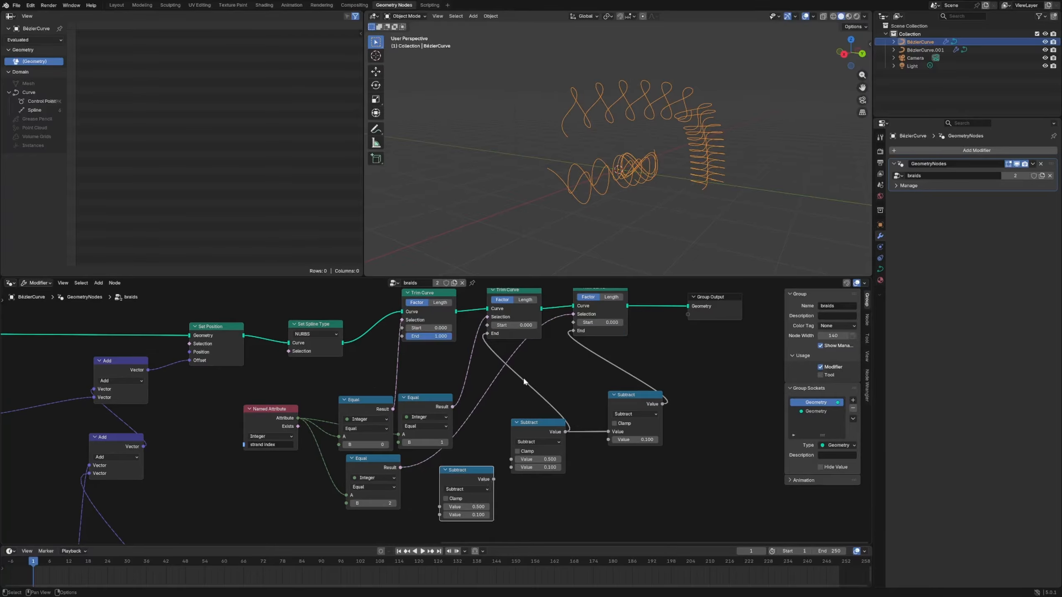
middle_drag(668, 165, 622, 170)
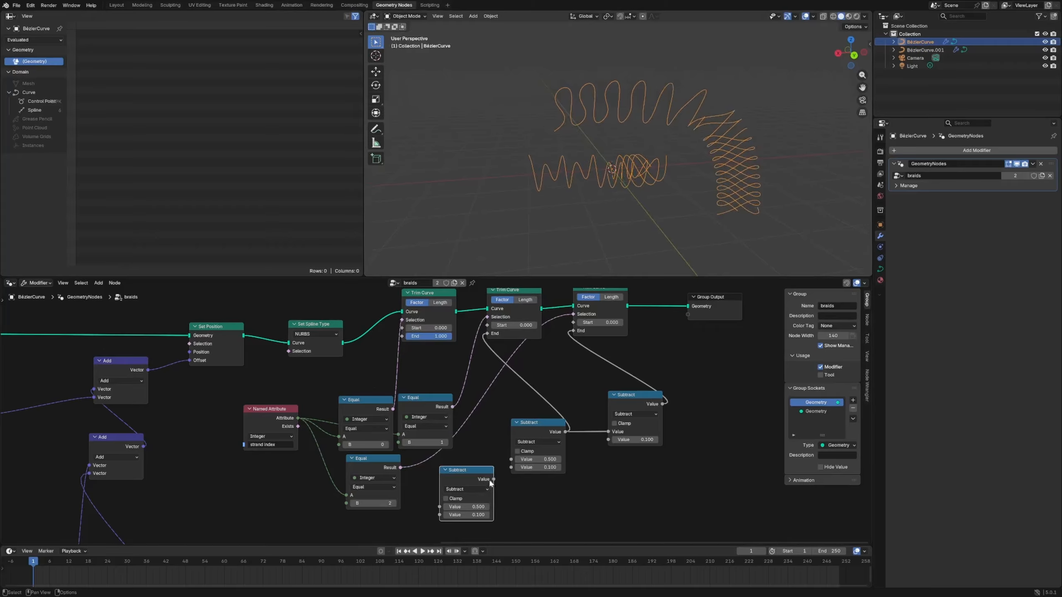
Change the spare Subtract node to Add and connect it to the first chained Subtract and the first Trim Curve's End.
click(475, 489)
click(464, 404)
drag(494, 479, 511, 459)
drag(494, 479, 417, 346)
drag(418, 347, 402, 337)
drag(479, 444, 434, 444)
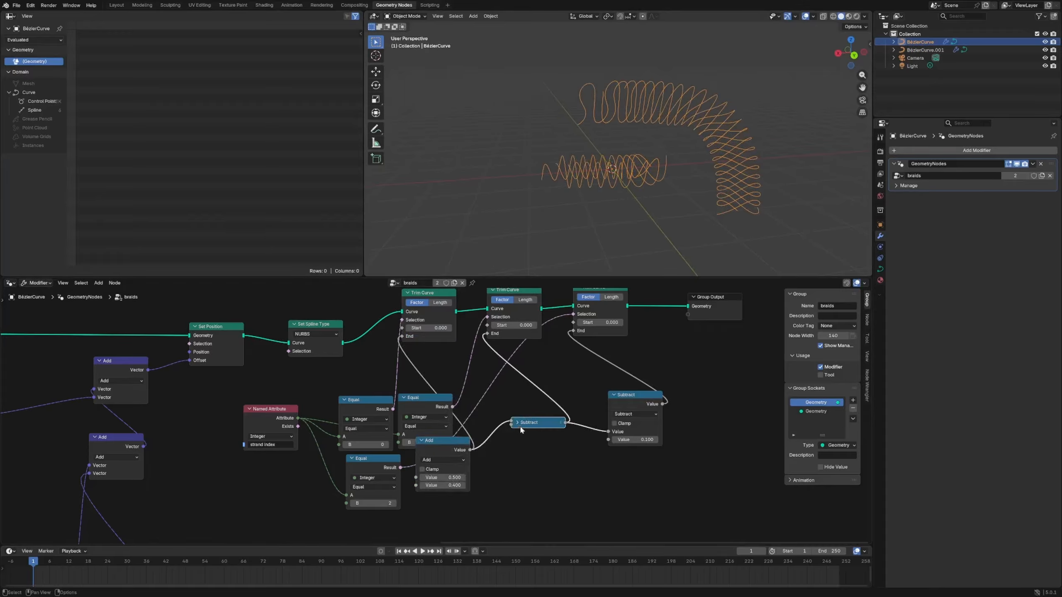
Replace the Add node with a Value node driving the first Subtract and the first Trim Curve's End, and set it to 0.330.
click(517, 423)
key(shift+a)
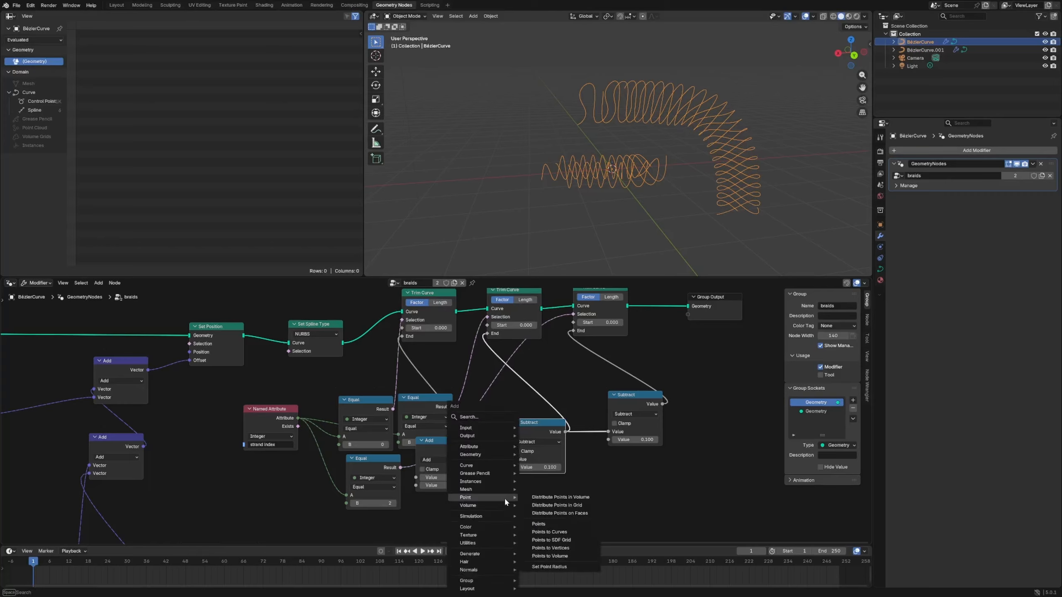
text(val)
key(Return)
click(505, 499)
drag(531, 511, 499, 512)
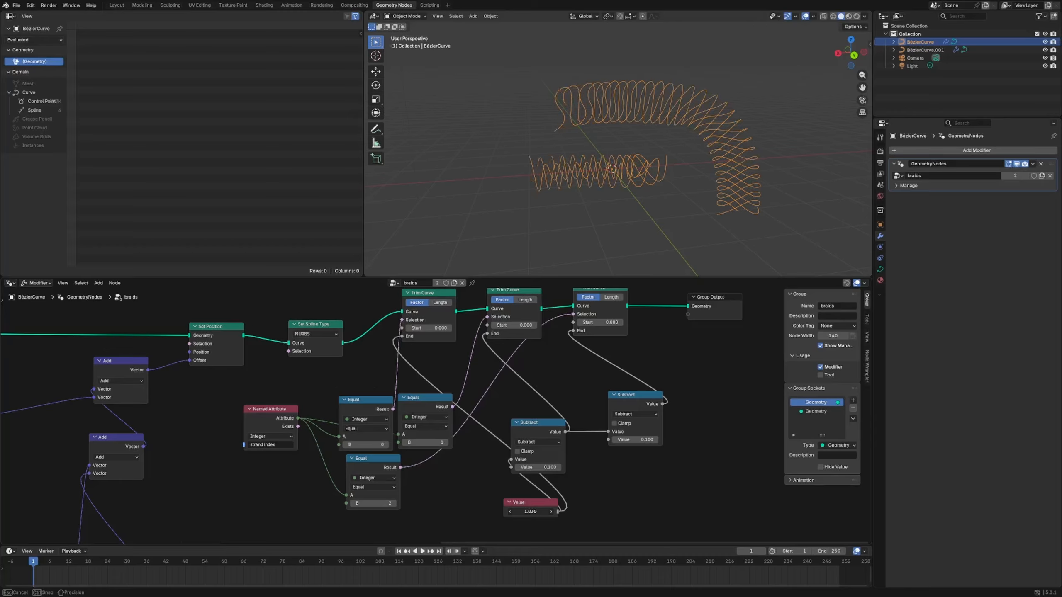
Reposition the two Subtract nodes and set their subtracted values to 0.05.
drag(655, 410, 676, 404)
drag(536, 459, 575, 446)
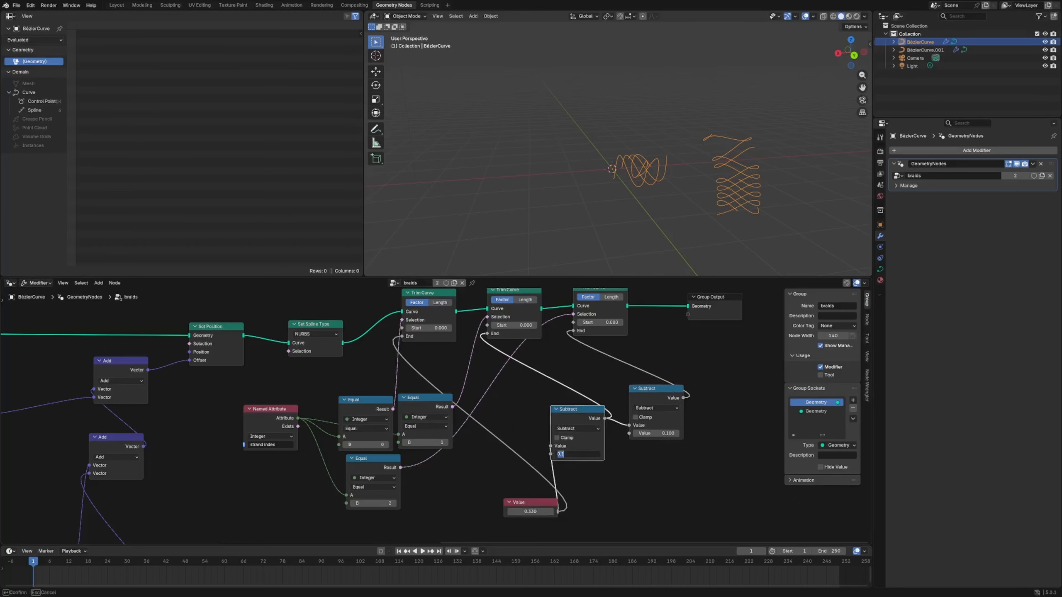
text(.05)
key(Return)
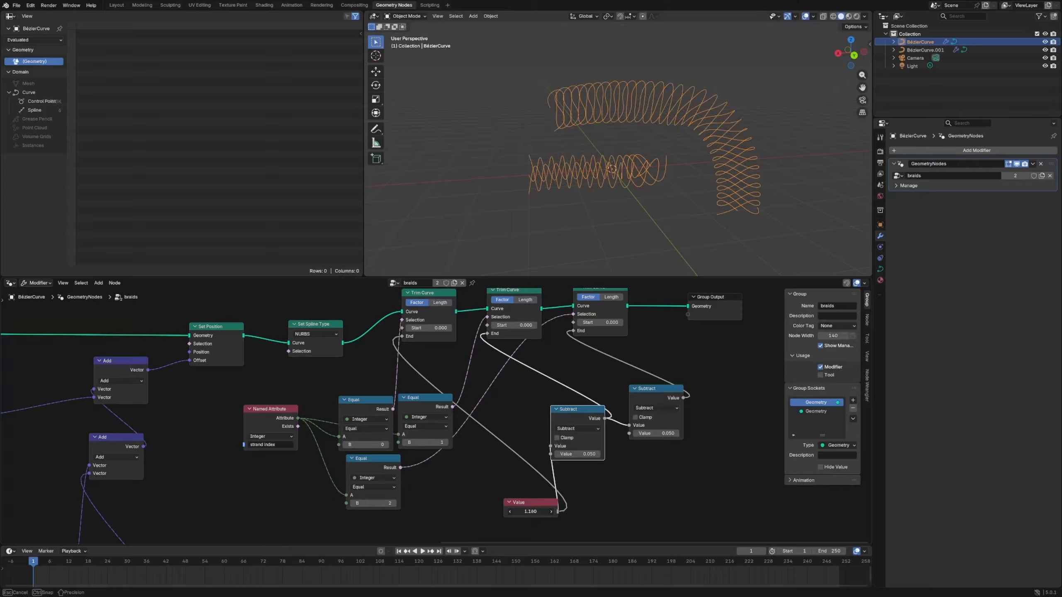
Set the Value node to 0.700 and rearrange the Named Attribute, Equal and Value nodes.
drag(530, 512, 521, 511)
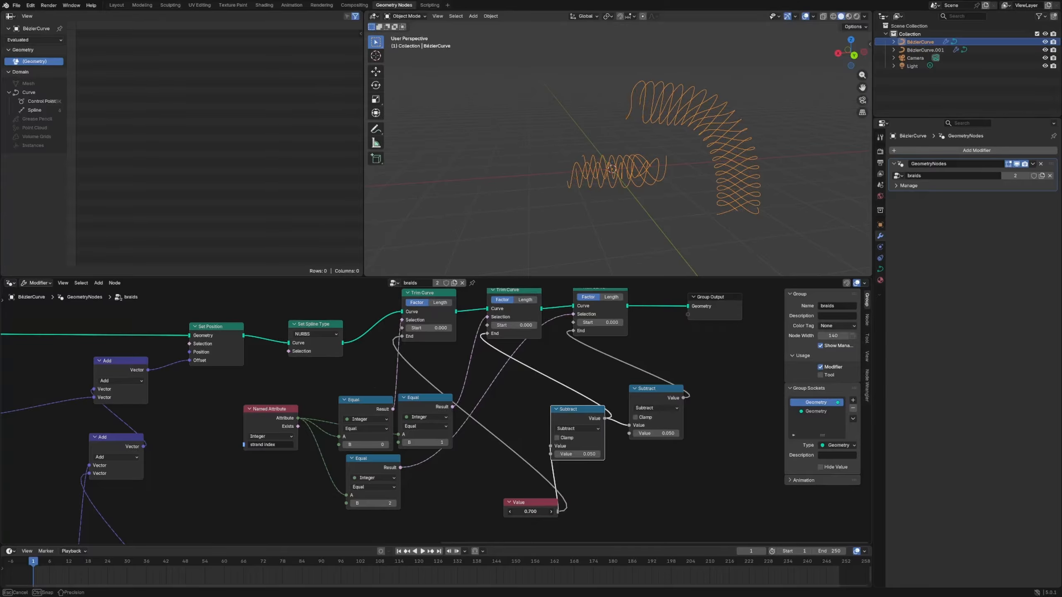
middle_drag(678, 134, 573, 136)
scroll(439, 417, down, 5)
drag(325, 412, 330, 415)
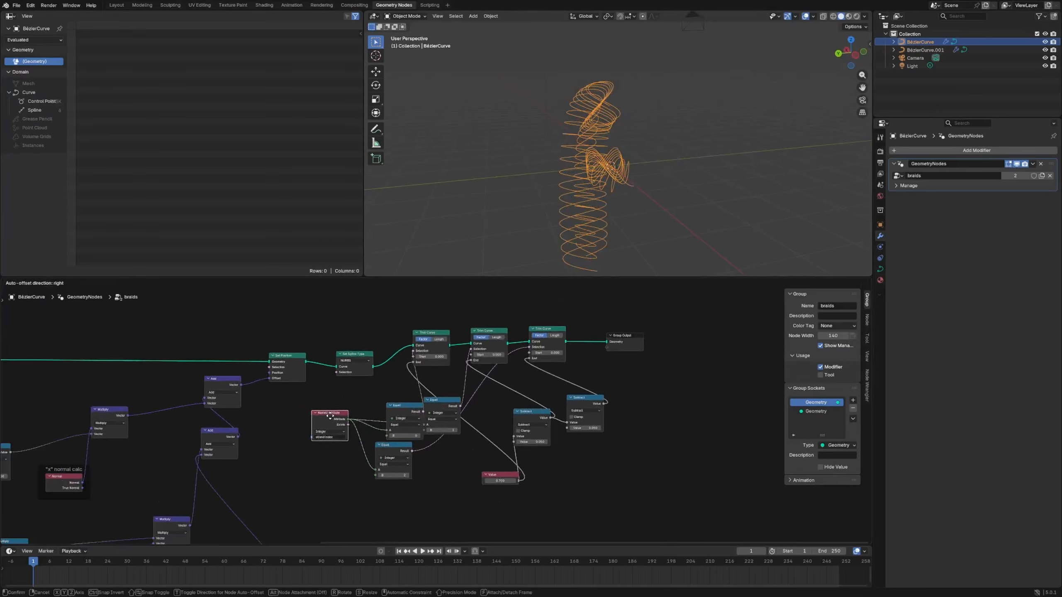
drag(409, 410, 396, 408)
drag(499, 481, 444, 509)
Set the Value node that drives the trimming to 0.
click(501, 477)
double_click(502, 481)
text(0)
key(Return)
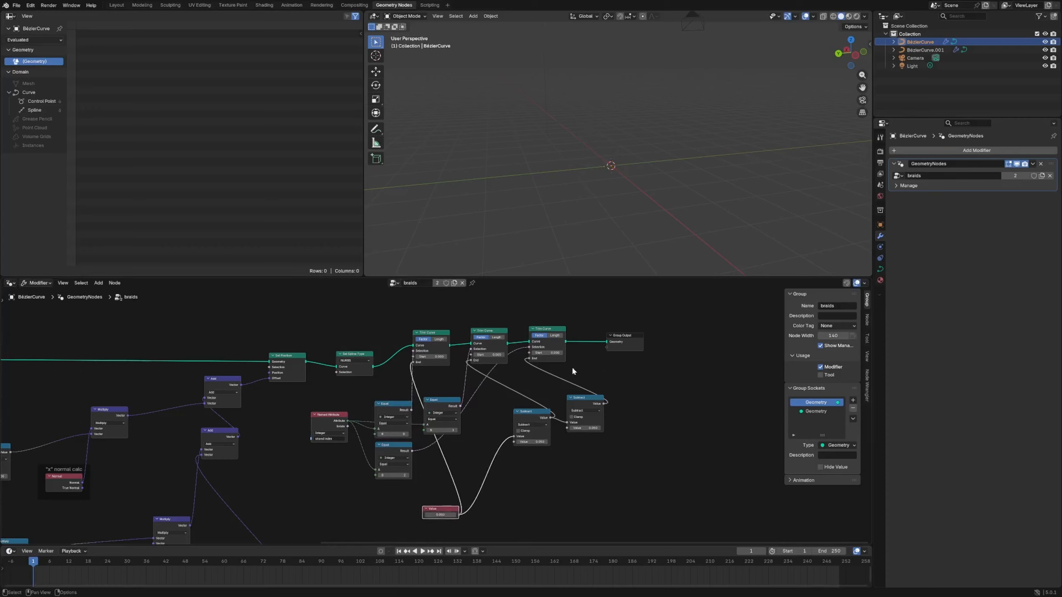
Move Group Output farther from the last Trim Curve and raise the trimming Value above zero.
drag(629, 344, 690, 331)
key(Return)
middle_drag(667, 203, 628, 198)
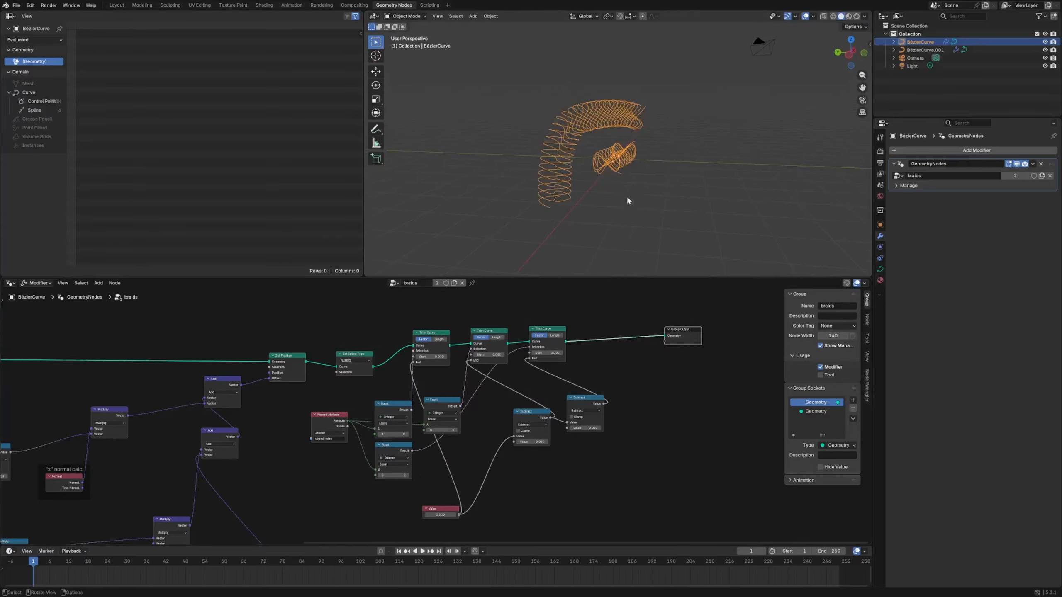
key(shift+a)
text(to)
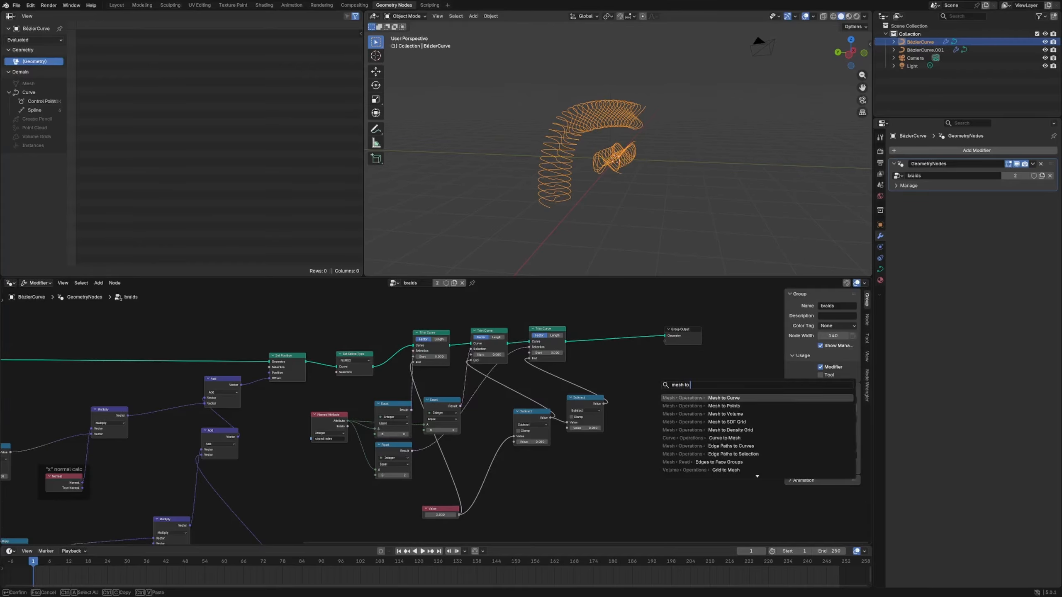
key(Return)
click(610, 335)
key(ctrl+s)
Insert a Curve to Mesh node between the last Trim Curve and Group Output.
key(shift+a)
text(curve to m)
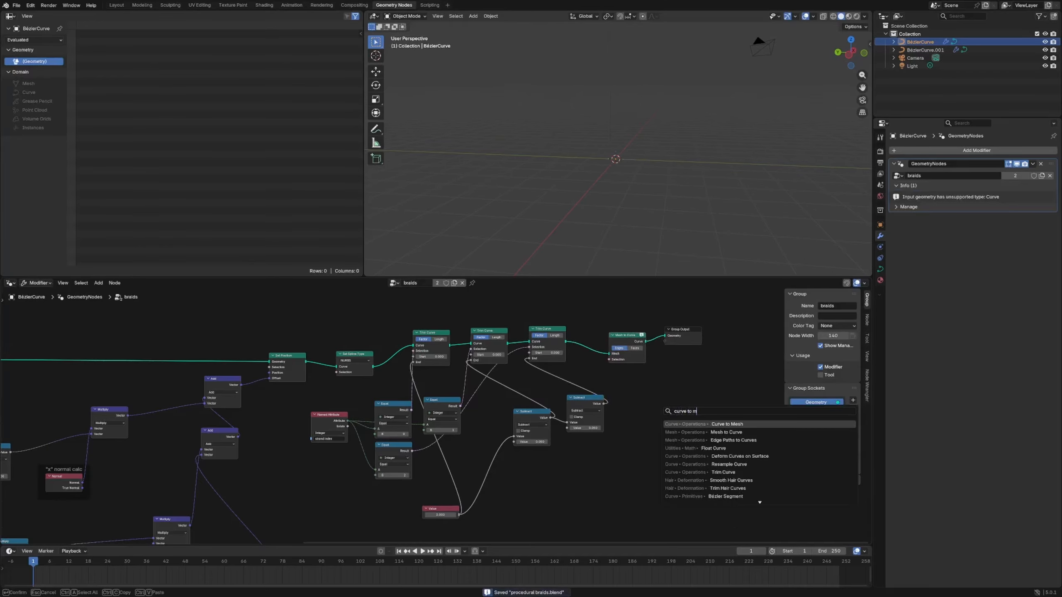
key(Return)
drag(546, 363, 598, 363)
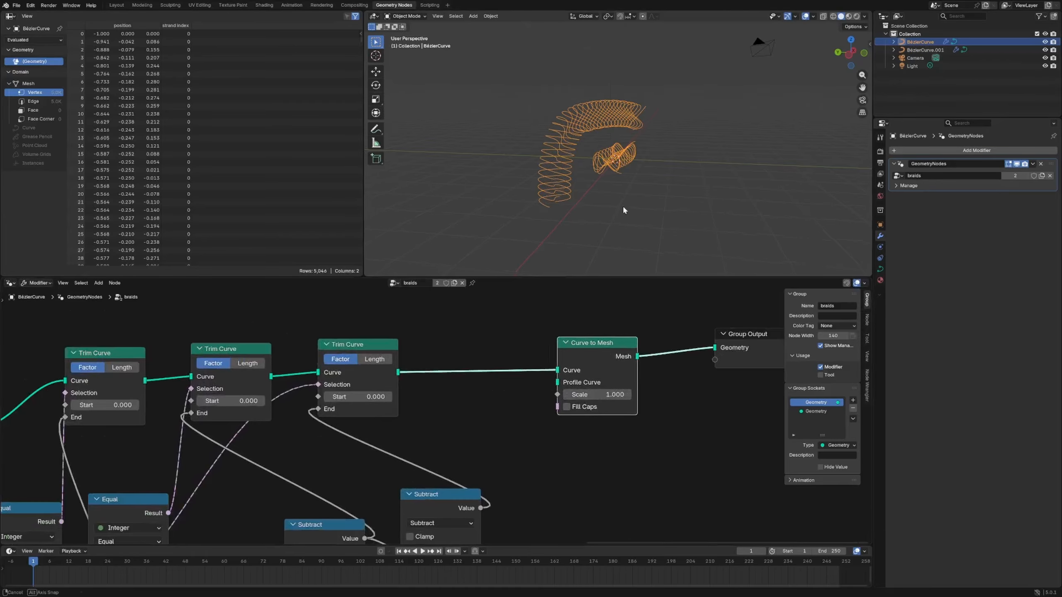
Add a Curve Circle node with resolution 8 and radius 0.01 m.
middle_drag(623, 204, 539, 201)
key(shift+a)
text(curve c)
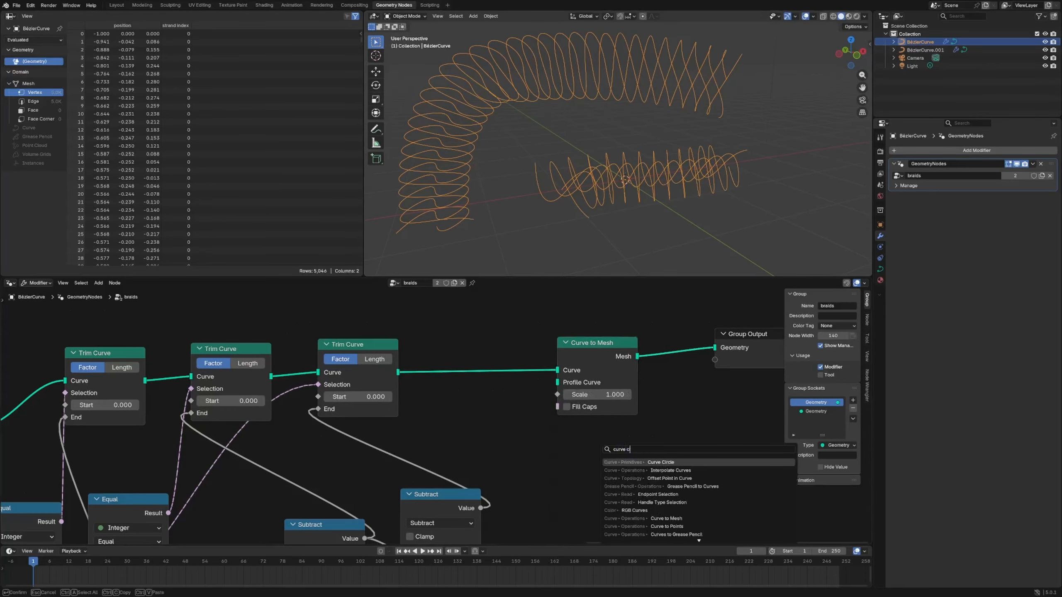
key(Return)
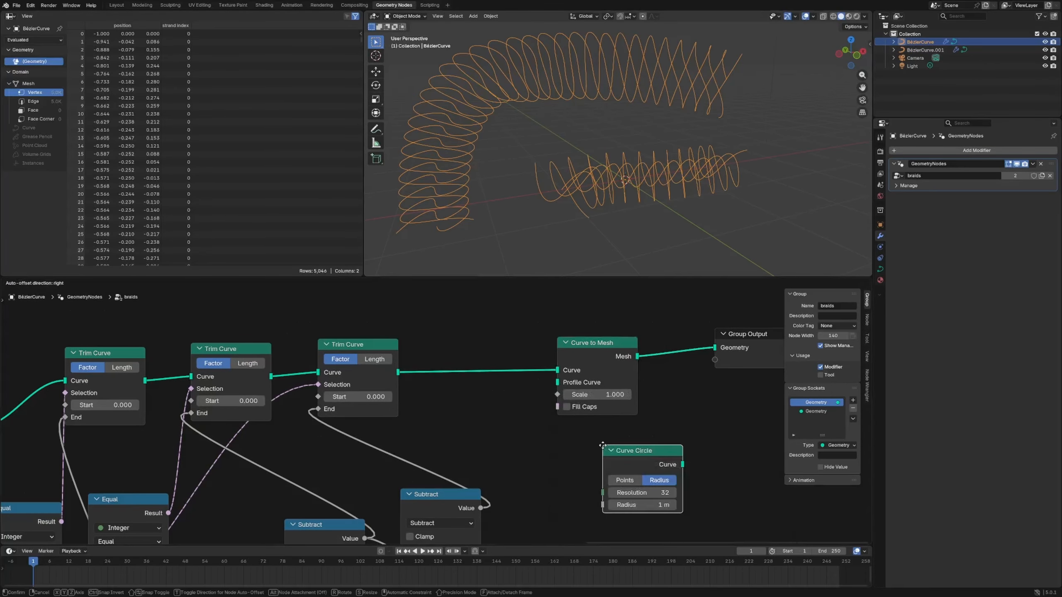
click(616, 492)
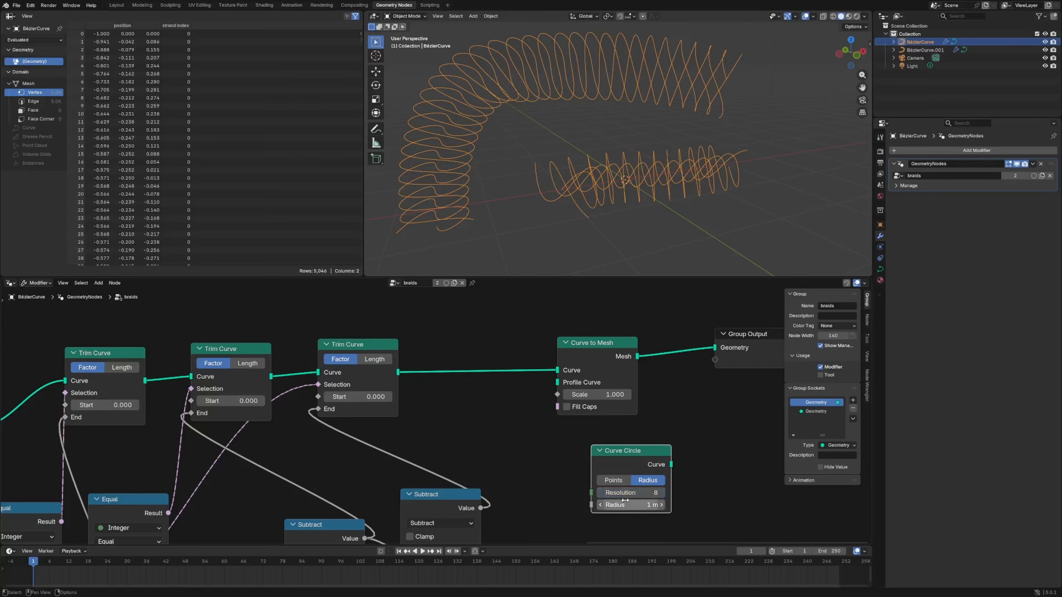
double_click(622, 504)
text(0.2)
key(Return)
drag(621, 504, 608, 504)
Connect the Curve Circle to the Profile Curve of Curve to Mesh and enable Fill Caps.
drag(671, 464, 559, 382)
click(567, 407)
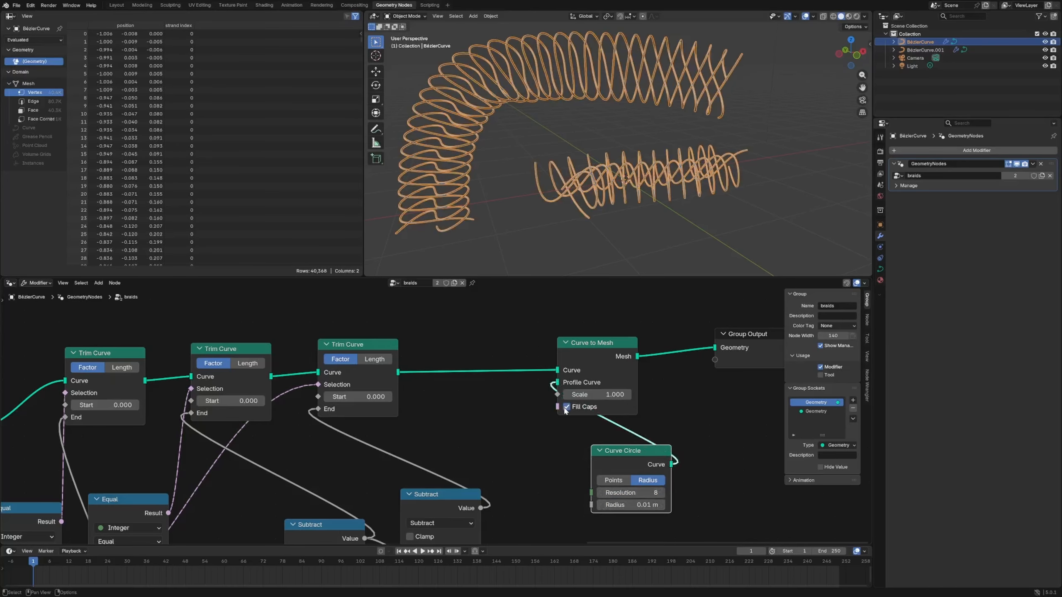
click(585, 257)
middle_drag(585, 257, 619, 242)
Move the Curve Circle directly beneath Curve to Mesh and set its radius to 0.05 m.
drag(635, 450, 584, 443)
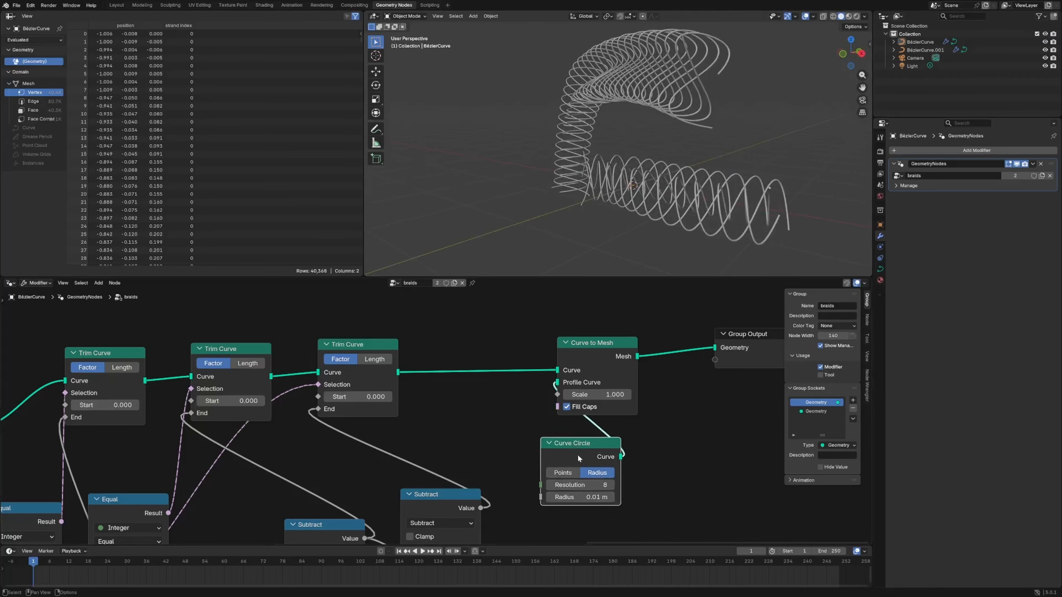
drag(610, 496, 608, 496)
double_click(610, 497)
text(.0)
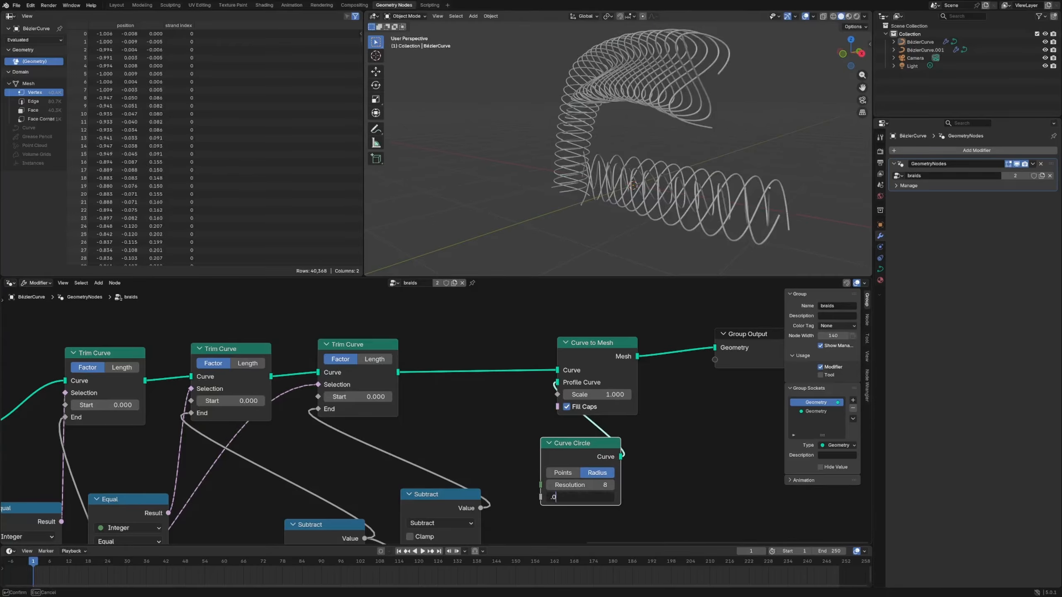
text(5)
key(Return)
middle_drag(737, 22, 663, 26)
Adjust the Value node that drives the trimming and examine the thickened strands.
scroll(571, 341, down, 8)
middle_drag(335, 453, 383, 416)
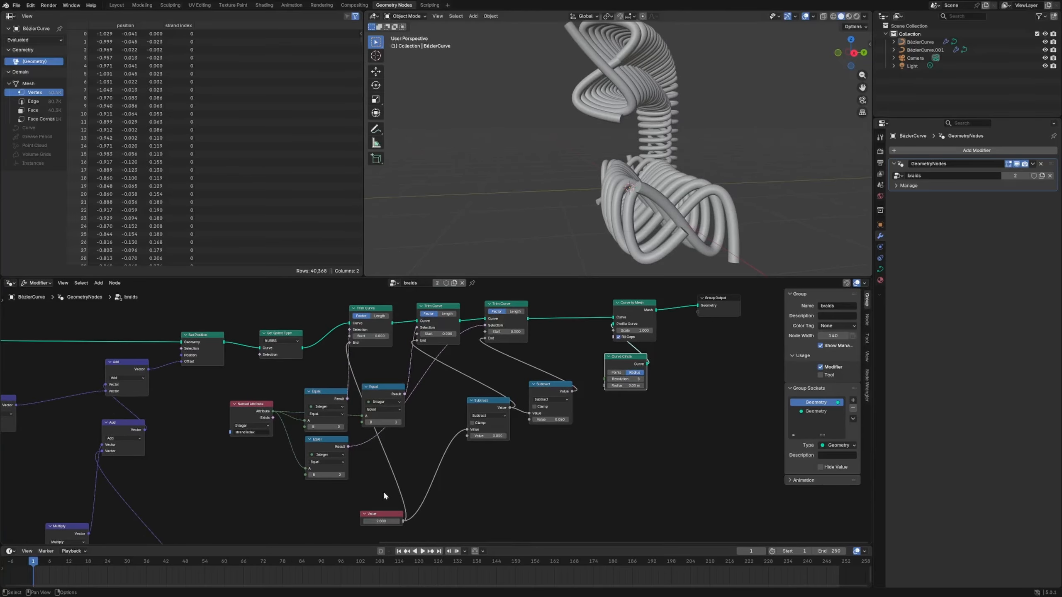
drag(388, 523, 385, 523)
middle_drag(633, 223, 619, 219)
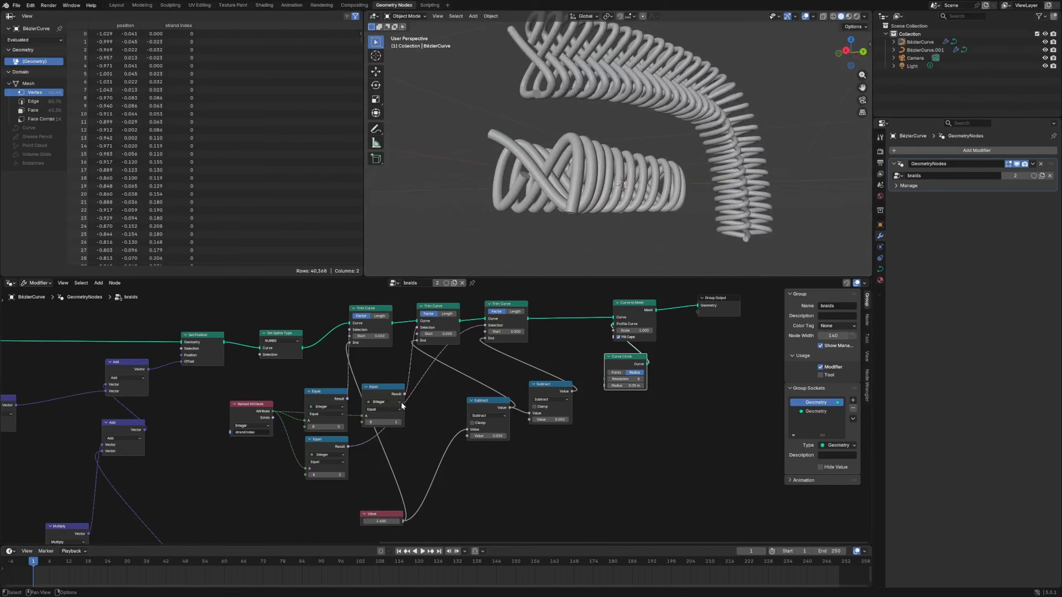
Space out Group Output and Curve to Mesh and place the Curve Circle before Curve to Mesh.
scroll(419, 401, down, 5)
drag(635, 338, 657, 333)
drag(575, 342, 589, 335)
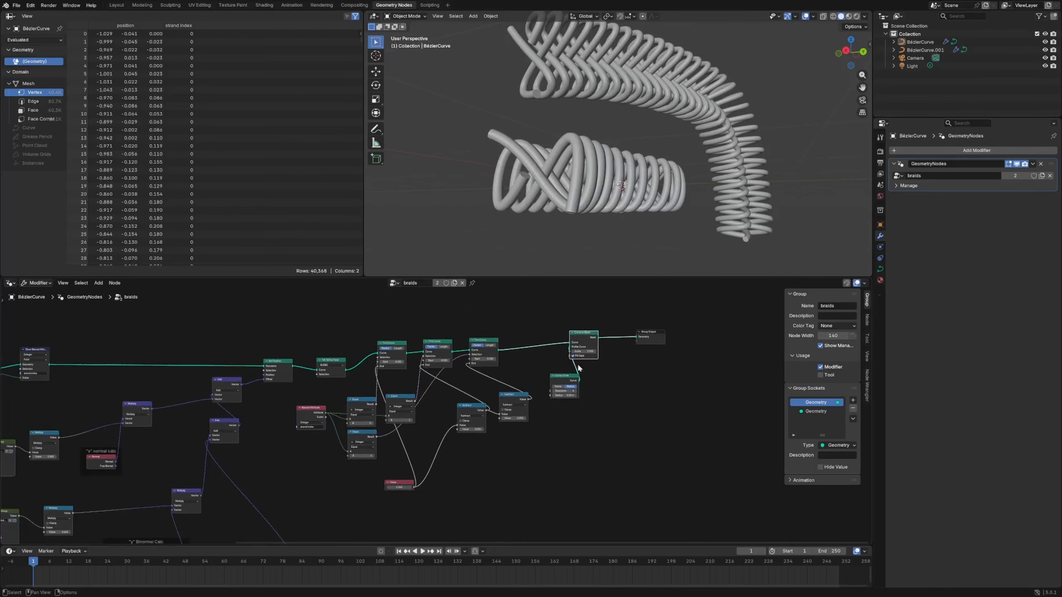
drag(566, 377, 551, 353)
drag(644, 339, 661, 335)
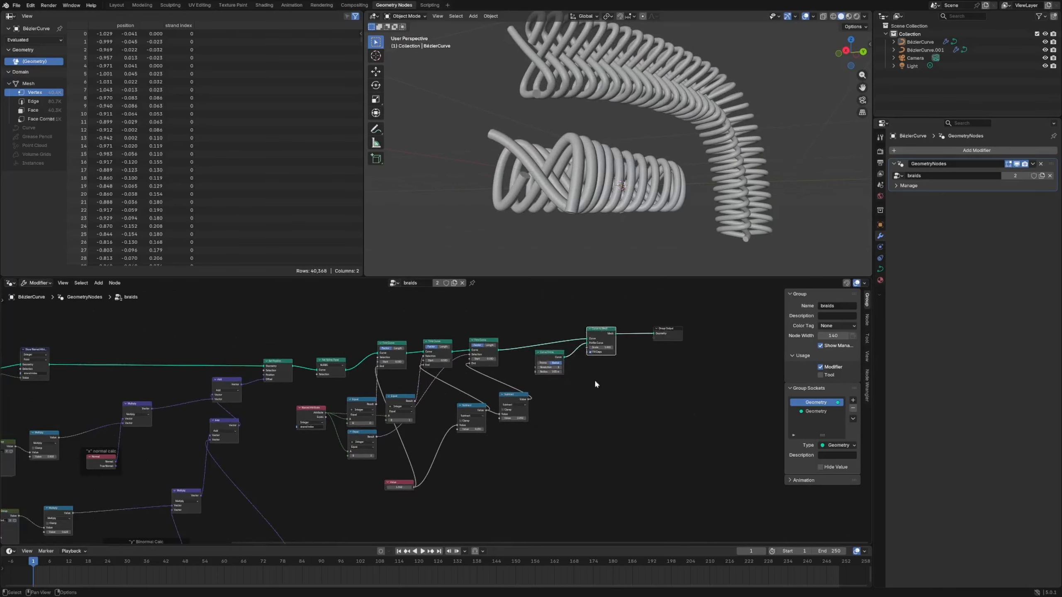
Add a Spline Parameter node and connect its Factor to the Scale of Curve to Mesh.
key(shift+a)
text(spline pa)
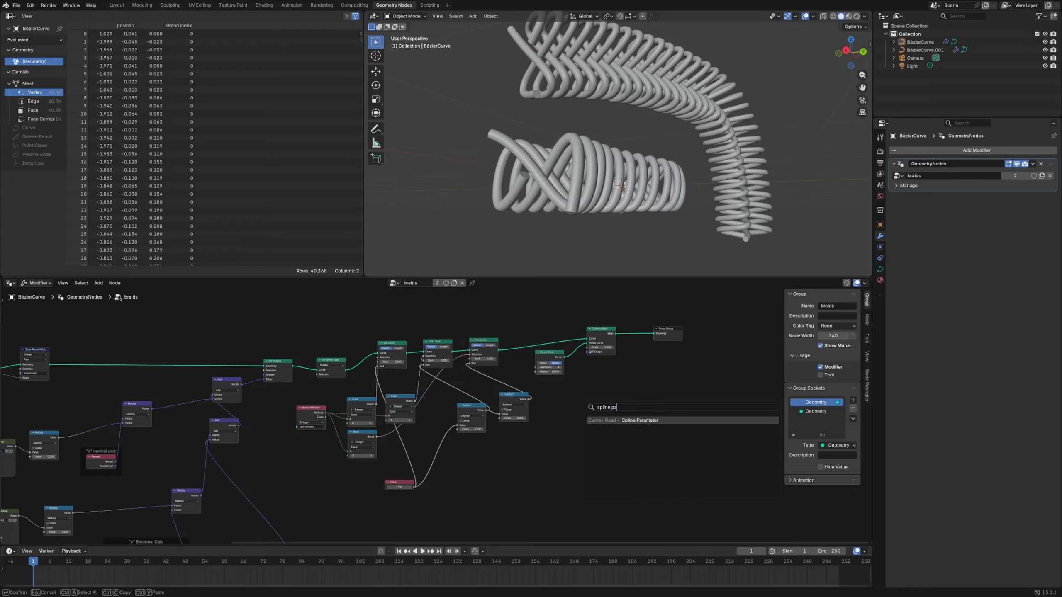
key(Return)
click(602, 412)
drag(616, 410, 589, 351)
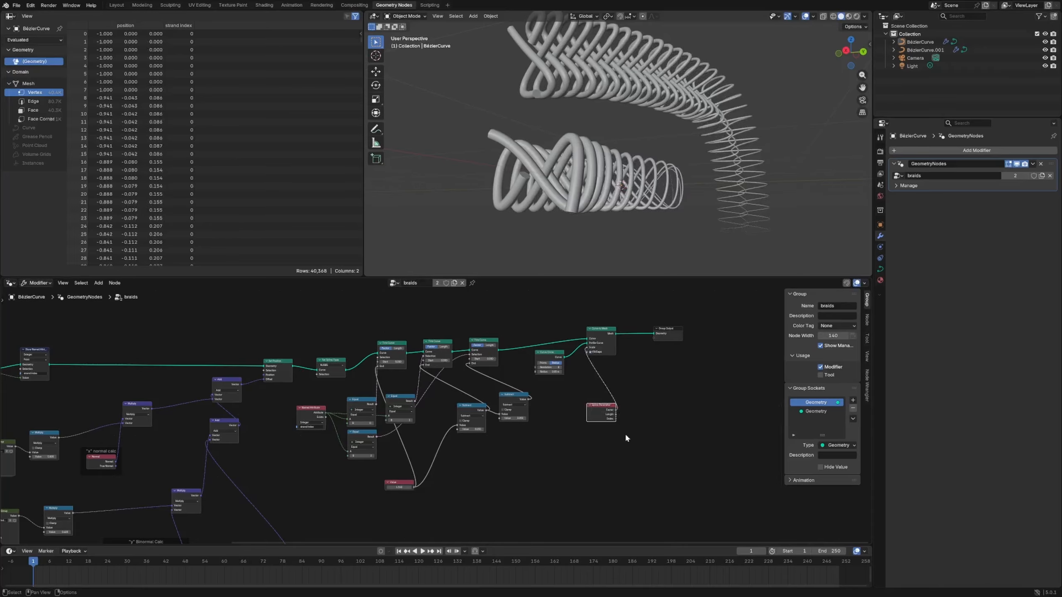
Insert a Float Curve between the Spline Parameter's Factor and the Scale of Curve to Mesh.
drag(601, 412, 567, 424)
key(shift+a)
text(flo)
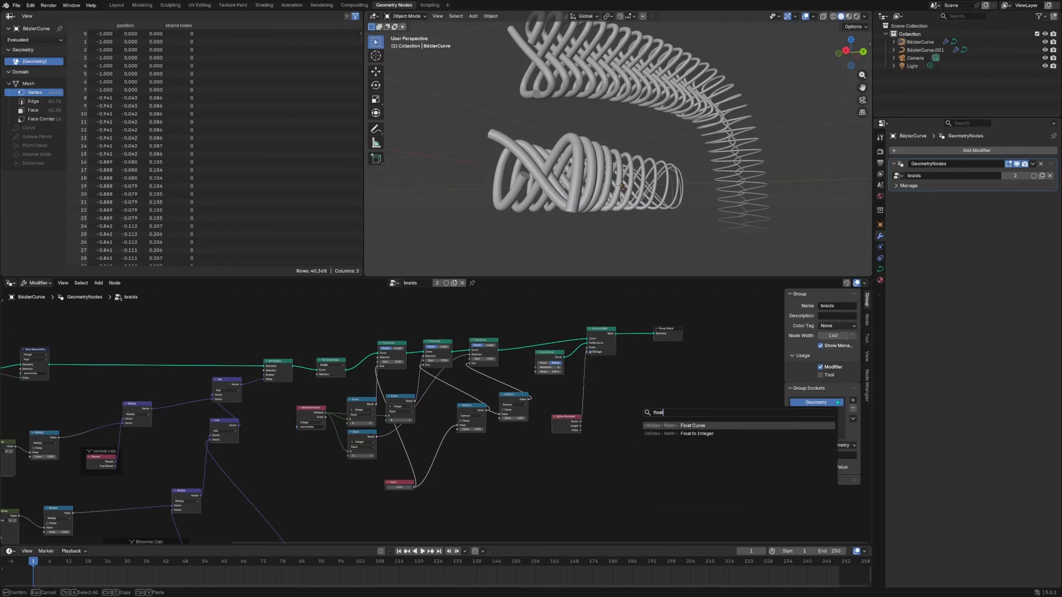
key(Return)
click(619, 384)
Reverse the Float Curve so it falls from 1 to 0 and check the tapered strands.
scroll(745, 378, up, 6)
drag(484, 456, 494, 330)
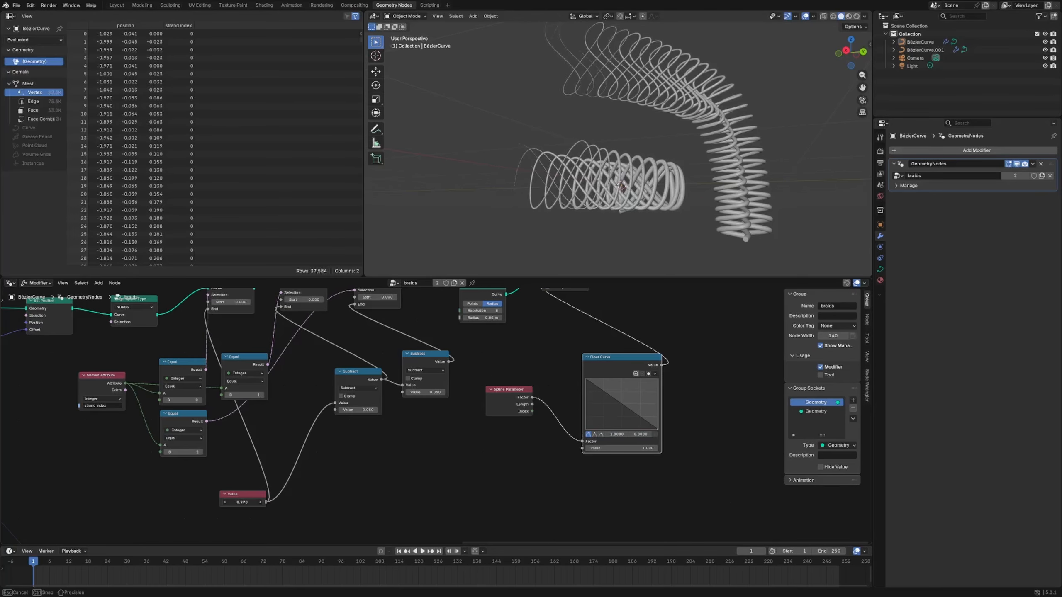
middle_drag(539, 184, 519, 180)
scroll(556, 186, up, 2)
scroll(560, 374, down, 2)
scroll(560, 374, up, 1)
Rearrange the Group Output, Curve to Mesh, Float Curve and Spline Parameter nodes.
middle_drag(548, 367, 439, 432)
drag(542, 329, 563, 325)
drag(451, 347, 488, 340)
drag(471, 426, 468, 402)
drag(403, 461, 408, 444)
scroll(470, 399, up, 3)
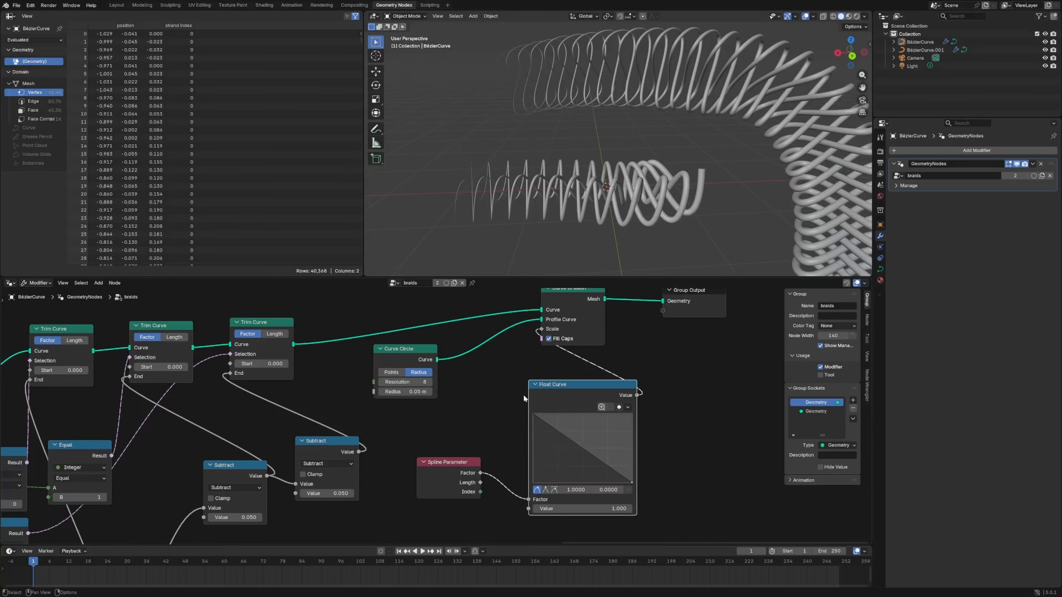
Move Group Output and Curve to Mesh farther along and set the Curve Circle's radius to 0.08 m.
drag(682, 310, 715, 316)
drag(584, 323, 613, 320)
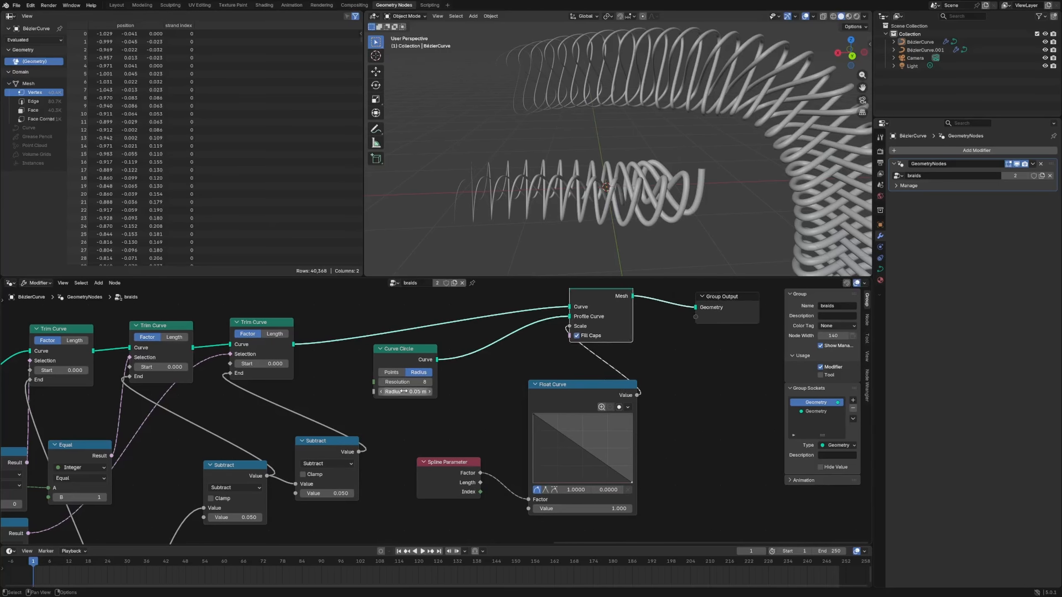
drag(403, 391, 420, 391)
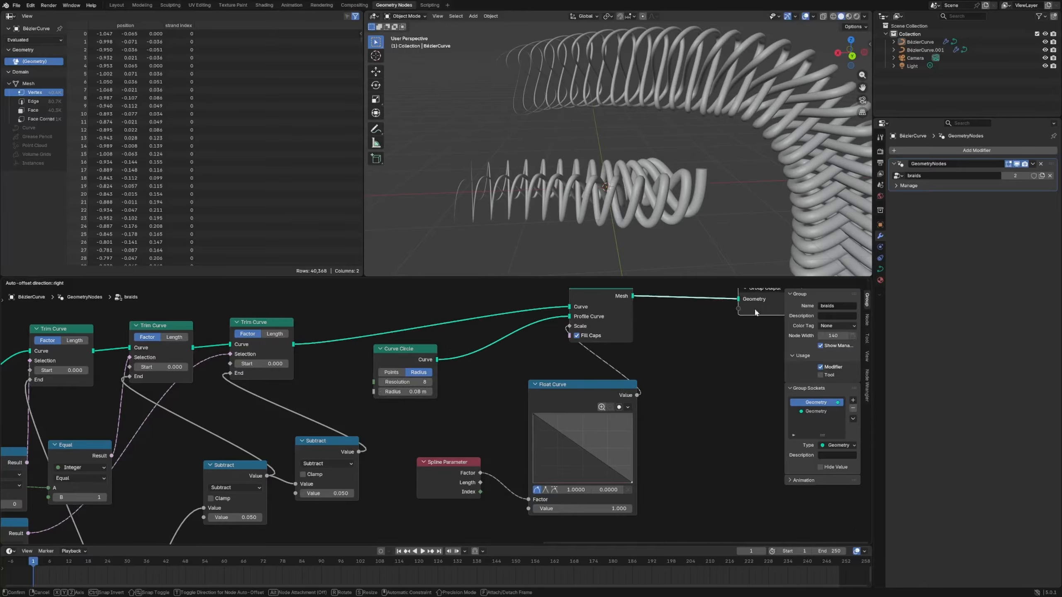
Add a Map Range node and route the Float Curve's value through it into the Scale of Curve to Mesh.
middle_drag(691, 372, 534, 370)
key(shift+a)
text(map)
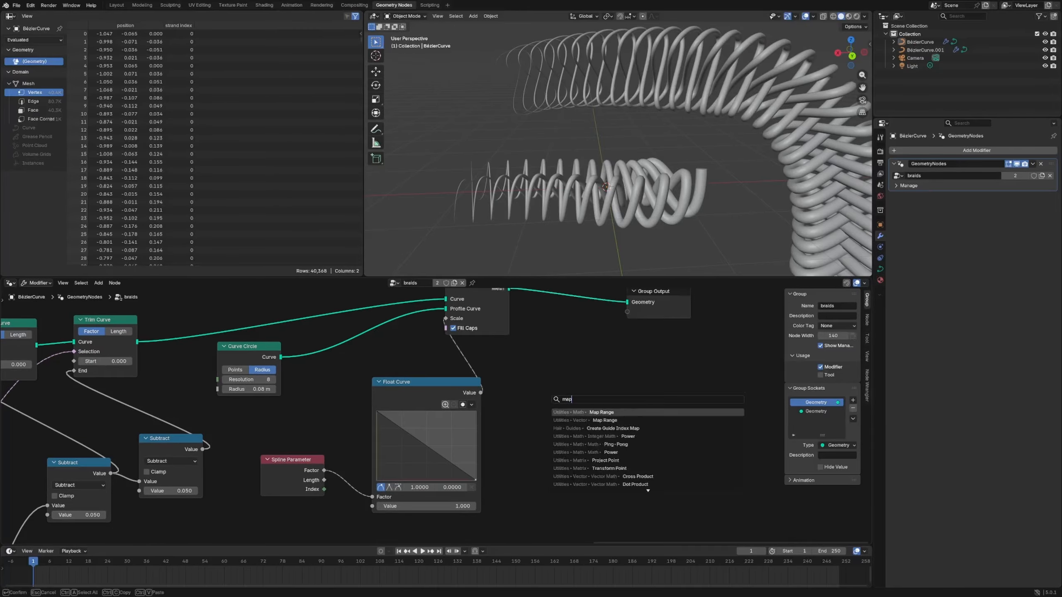
key(Return)
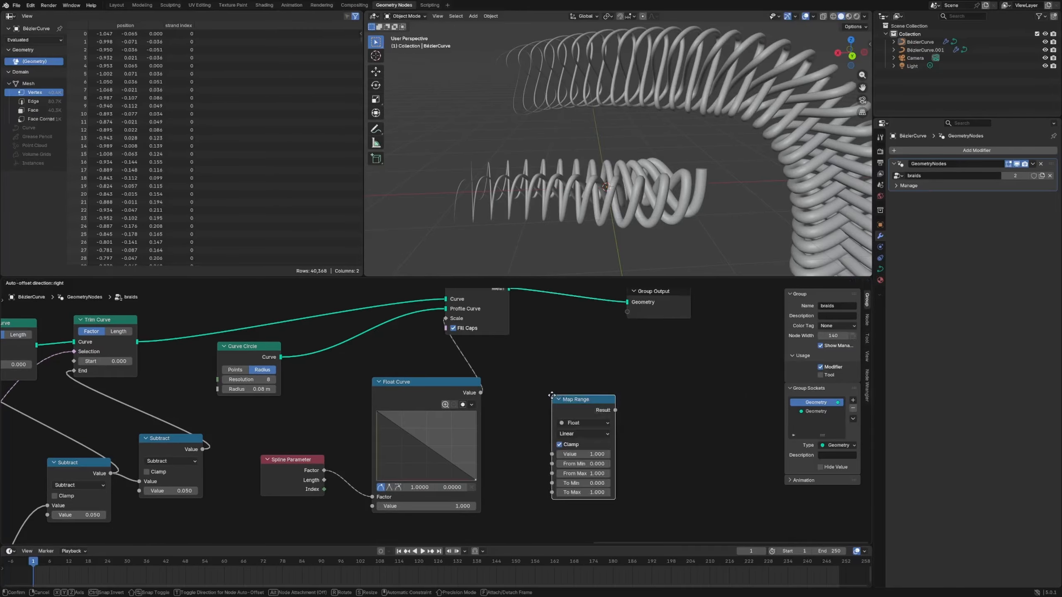
click(551, 393)
drag(481, 393, 544, 451)
middle_drag(545, 451, 556, 512)
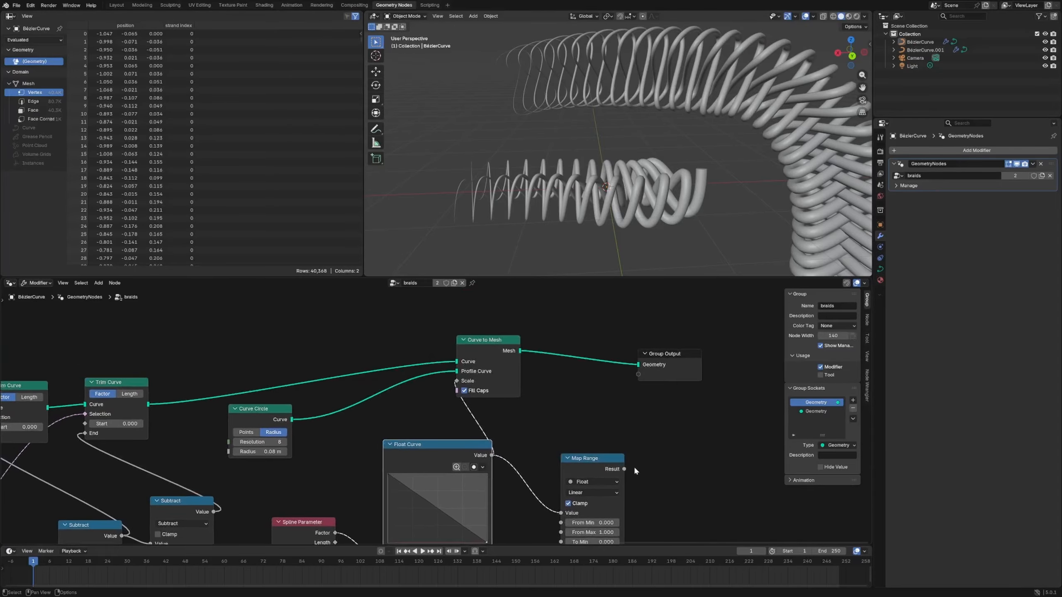
drag(625, 469, 458, 381)
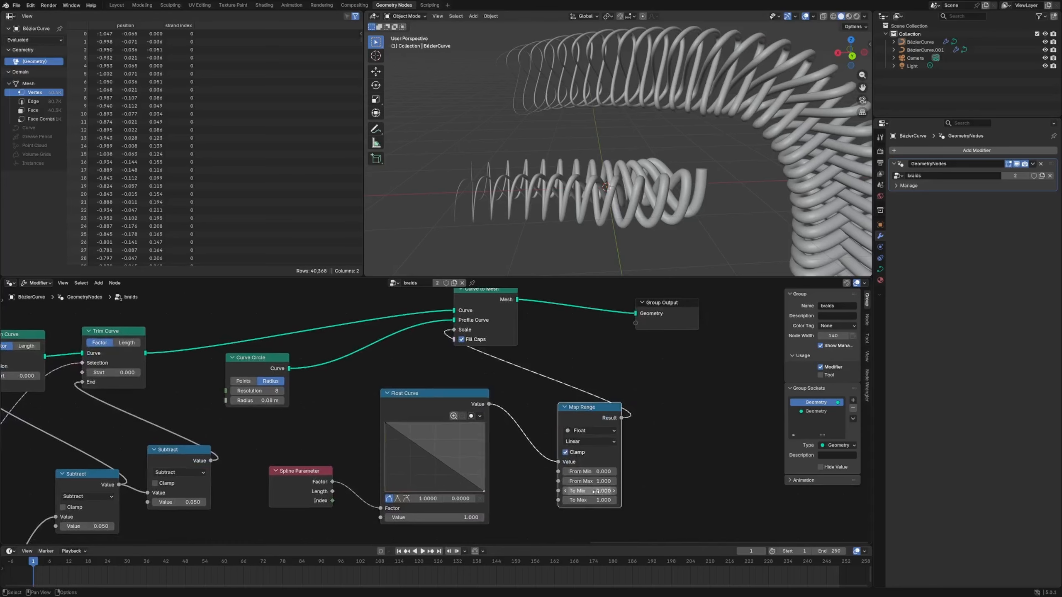
Set the Map Range's To Min to 0.1.
click(598, 492)
text(.1)
key(Return)
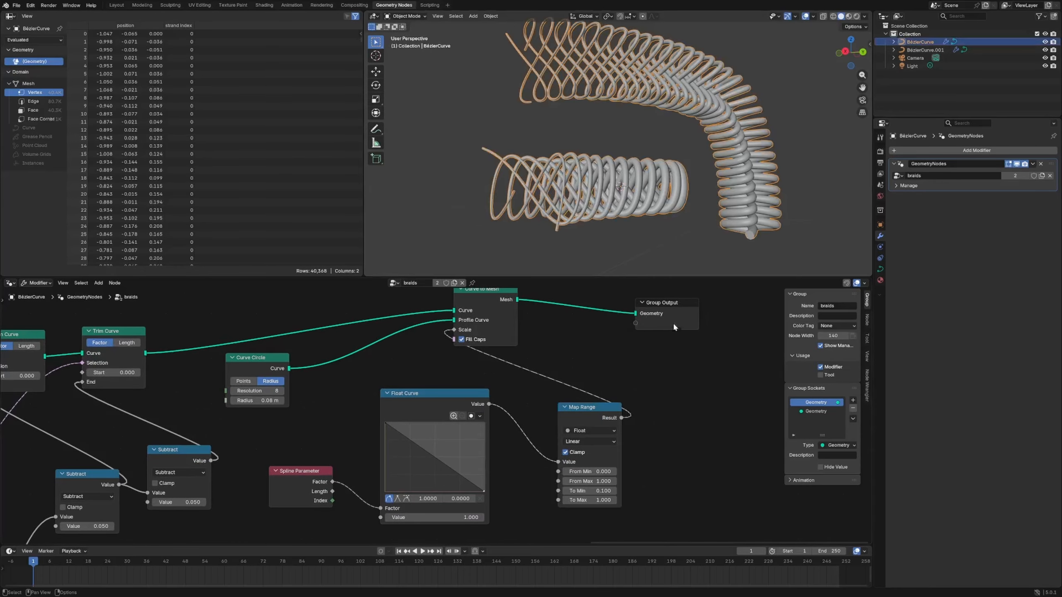
Add a Set Material node for the braid mesh and save the file.
key(shift+a)
text(set mat)
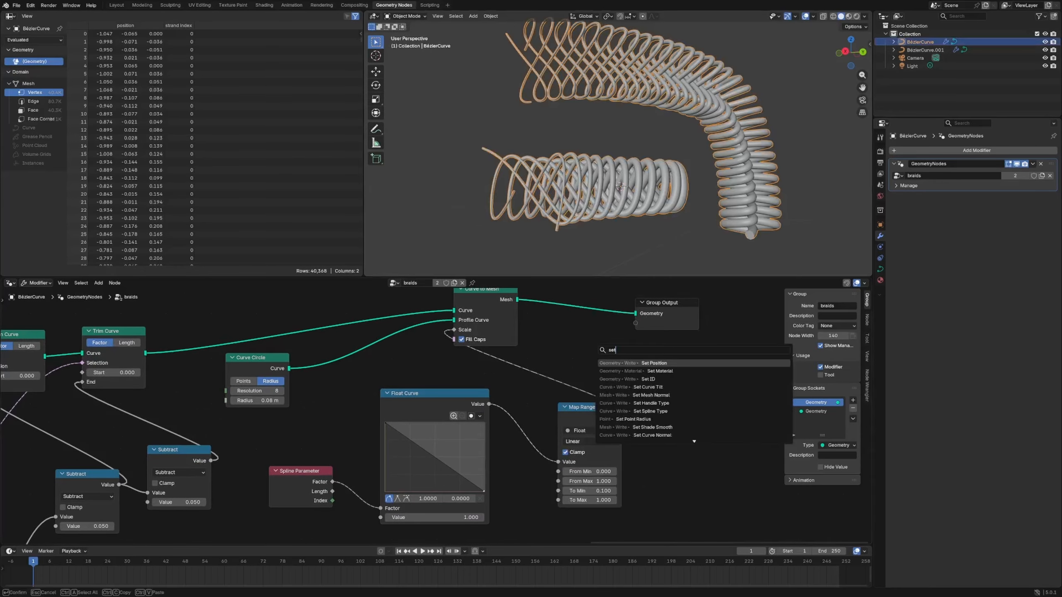
key(Return)
click(630, 388)
key(ctrl+s)
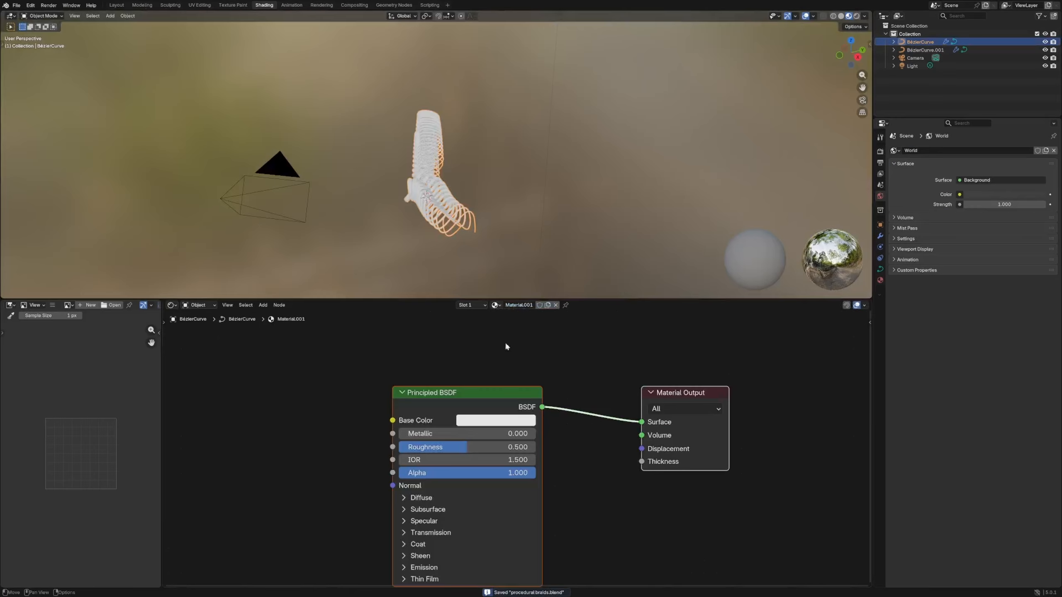
Give the braid's material a pinkish-red base color in the Shading workspace.
click(496, 420)
click(515, 290)
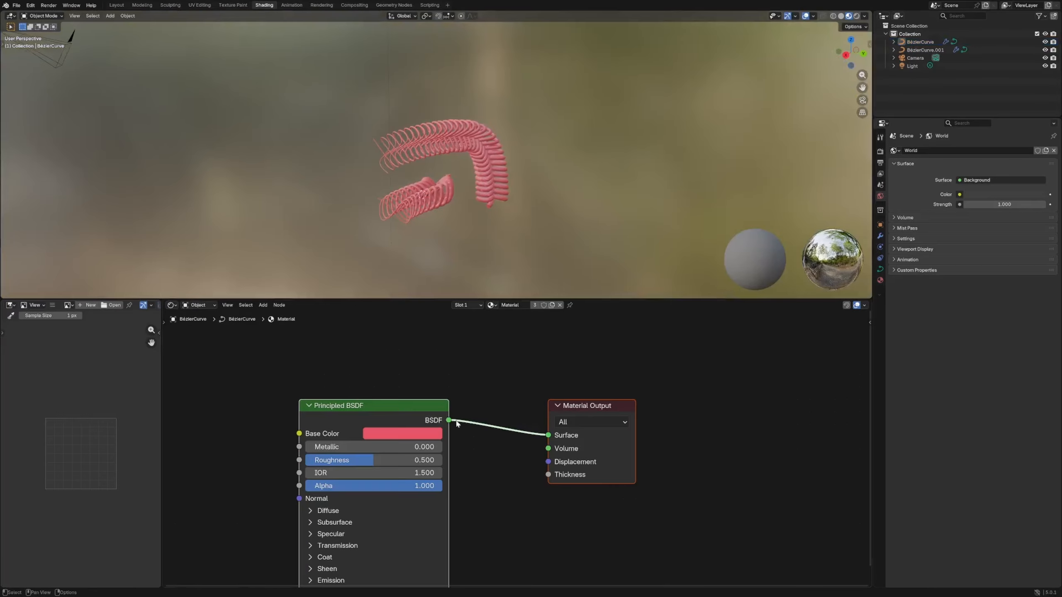
middle_drag(435, 227, 448, 246)
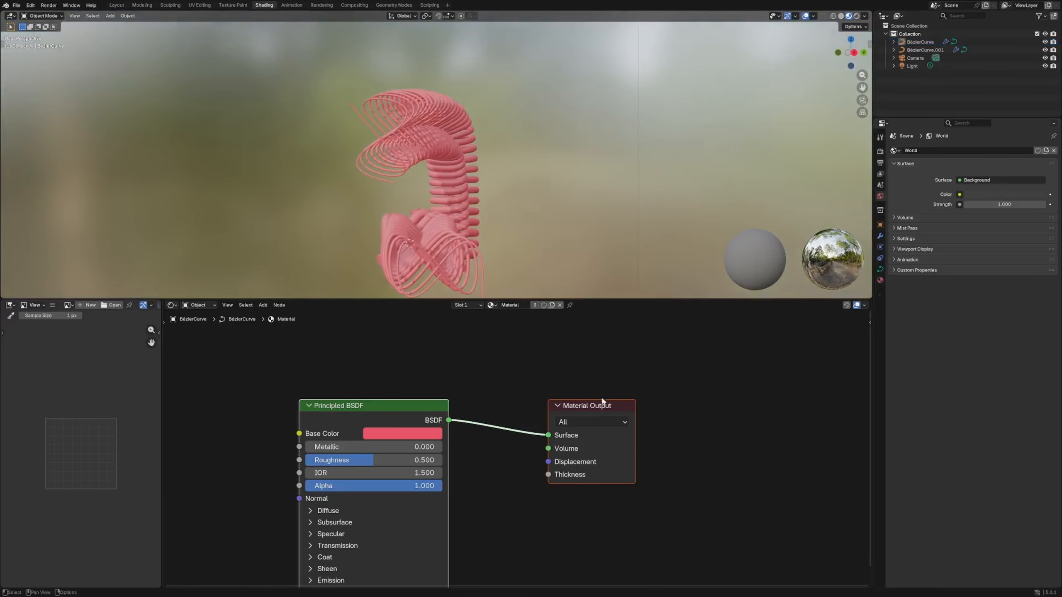
Reposition the Material Output and Principled BSDF nodes in the shader graph.
middle_drag(602, 402, 663, 385)
drag(648, 388, 693, 368)
drag(442, 391, 493, 363)
click(320, 383)
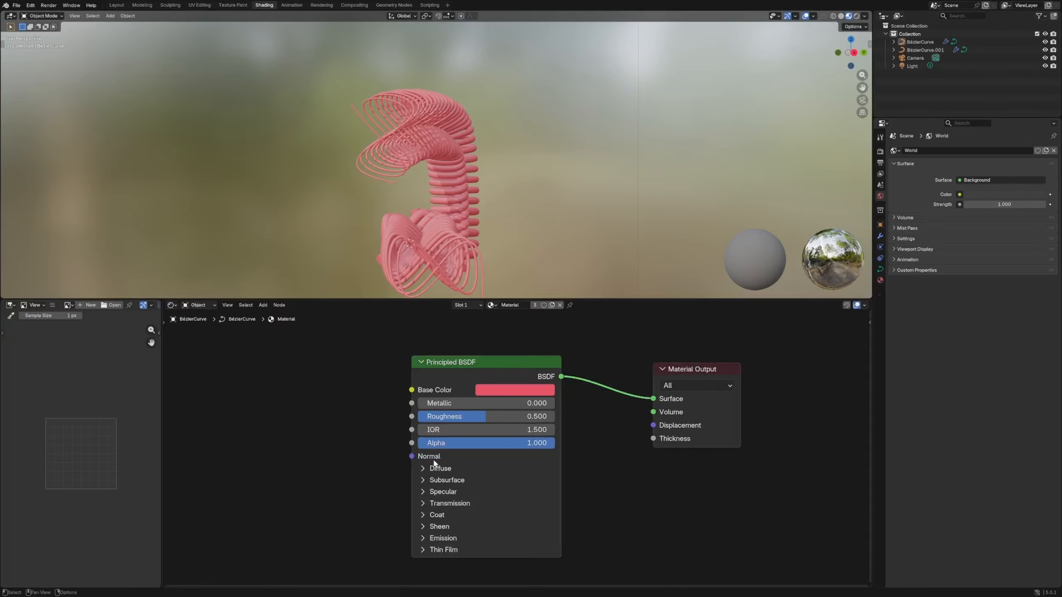
Set the Principled BSDF's subsurface weight to 1.000 and subsurface scale to 0.4 m.
click(422, 481)
drag(443, 508, 456, 509)
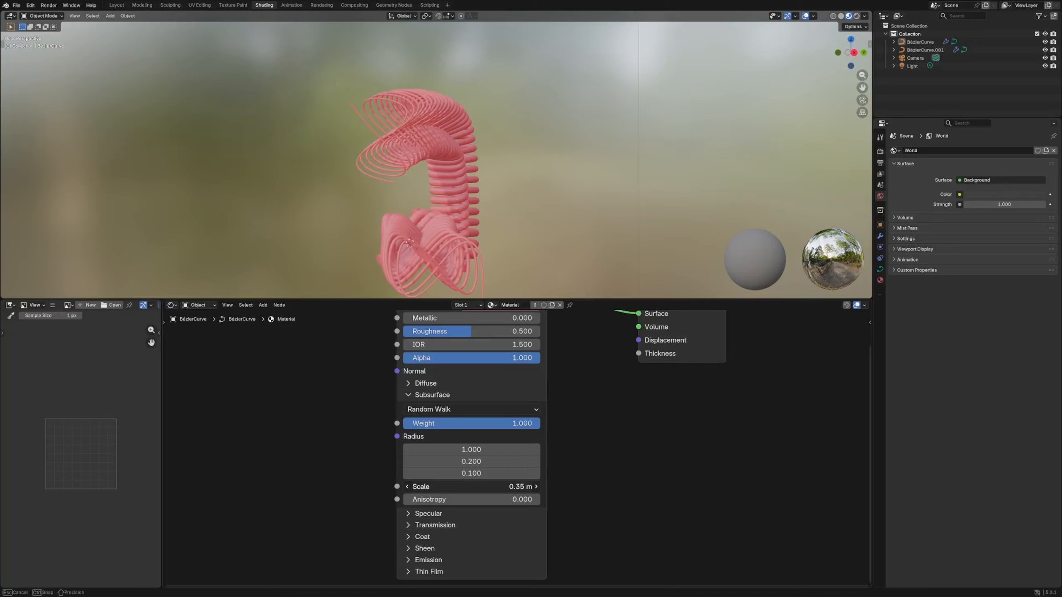
drag(471, 487, 489, 487)
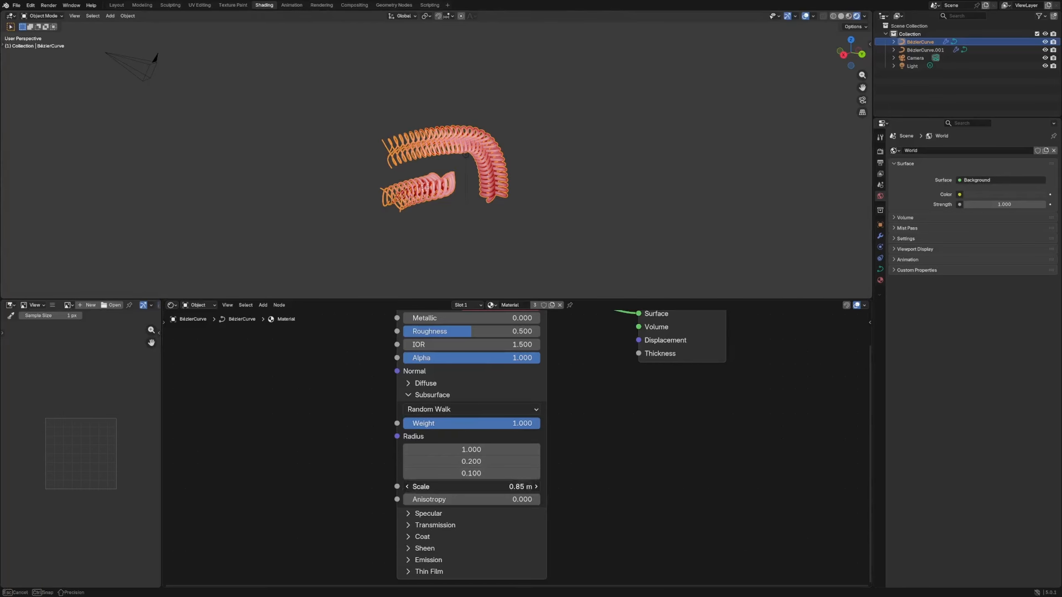
click(494, 200)
middle_drag(494, 200, 426, 218)
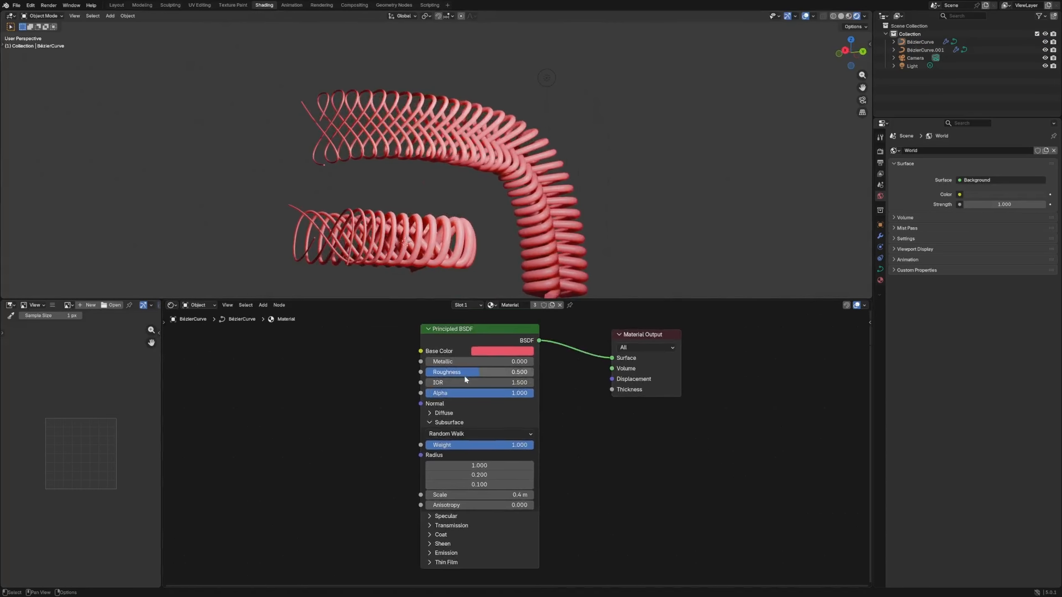
Lower the Principled BSDF's roughness and inspect the shaded braids.
drag(464, 375, 439, 375)
middle_drag(241, 184, 383, 234)
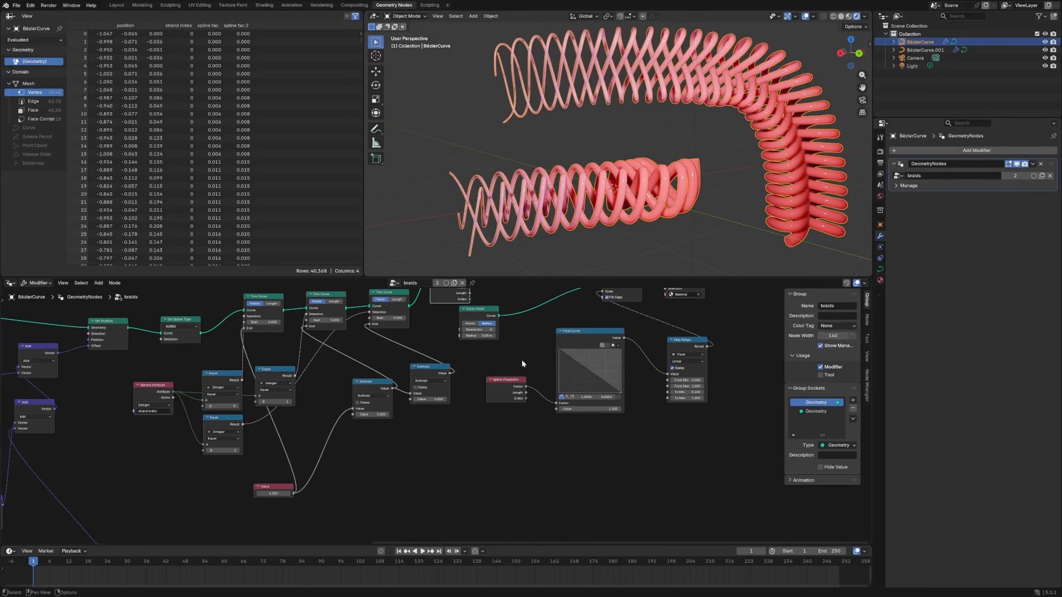
middle_drag(686, 132, 725, 133)
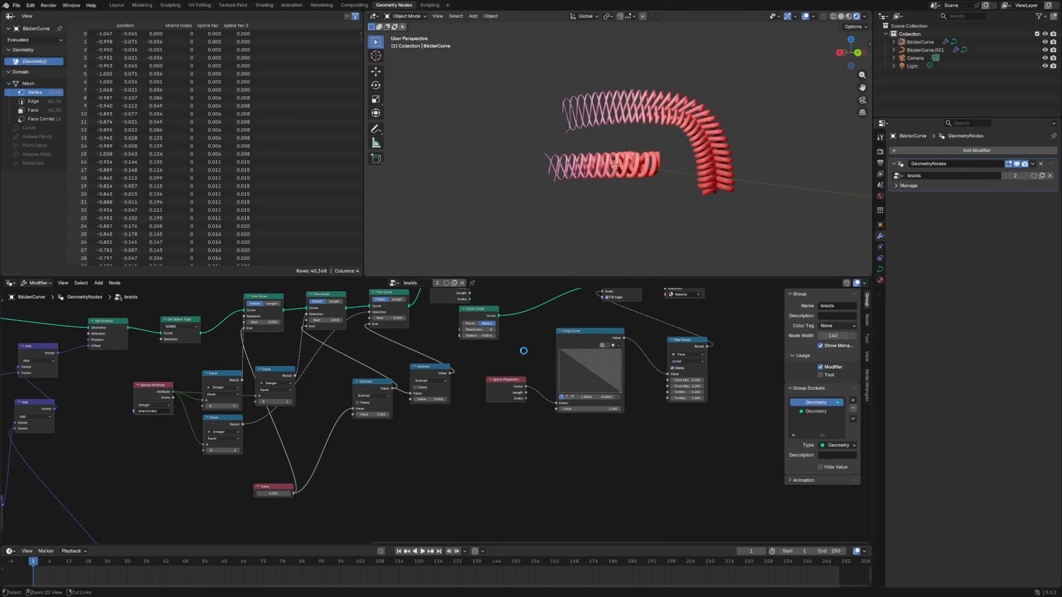
Show the braids in the Layout workspace with rendered shading and clear the existing points of BézierCurve.001 in Edit Mode.
click(116, 5)
click(849, 16)
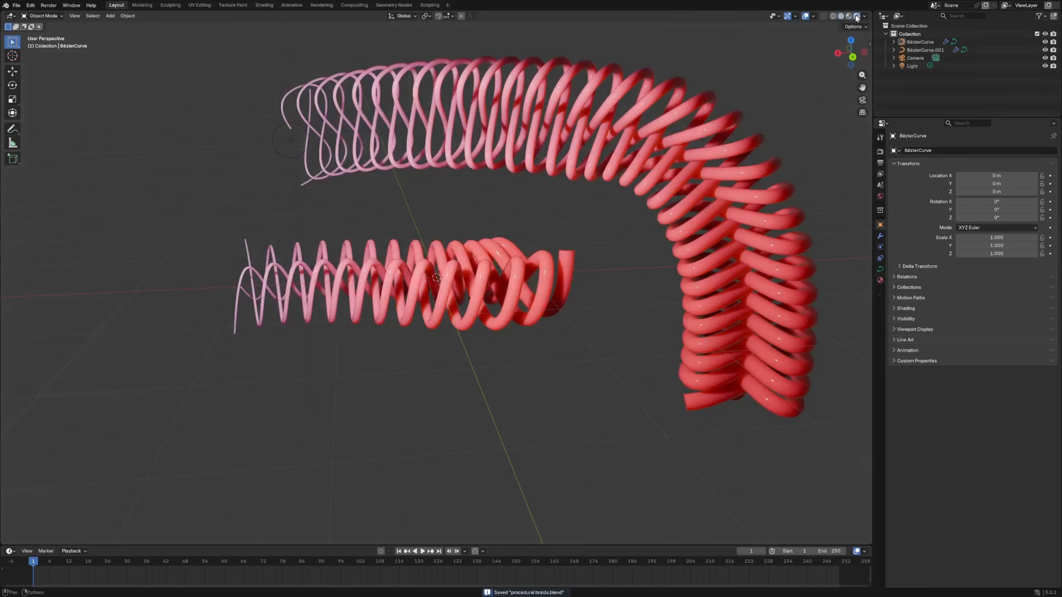
key(a)
scroll(476, 302, down, 4)
mouse_move(477, 302)
middle_down()
mouse_move(600, 302)
mouse_move(747, 89)
middle_up()
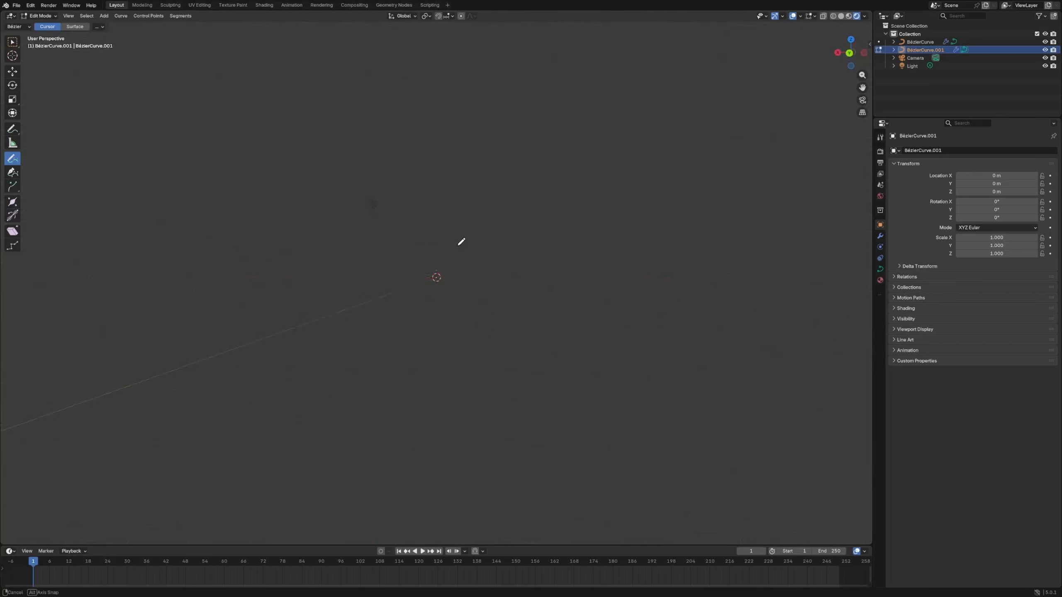
Draw freehand curve strokes on BézierCurve.001 shaped as the letters S, U, B above C, R, I, B, E.
middle_drag(460, 242, 471, 250)
drag(233, 112, 170, 211)
drag(320, 112, 373, 134)
drag(322, 305, 441, 396)
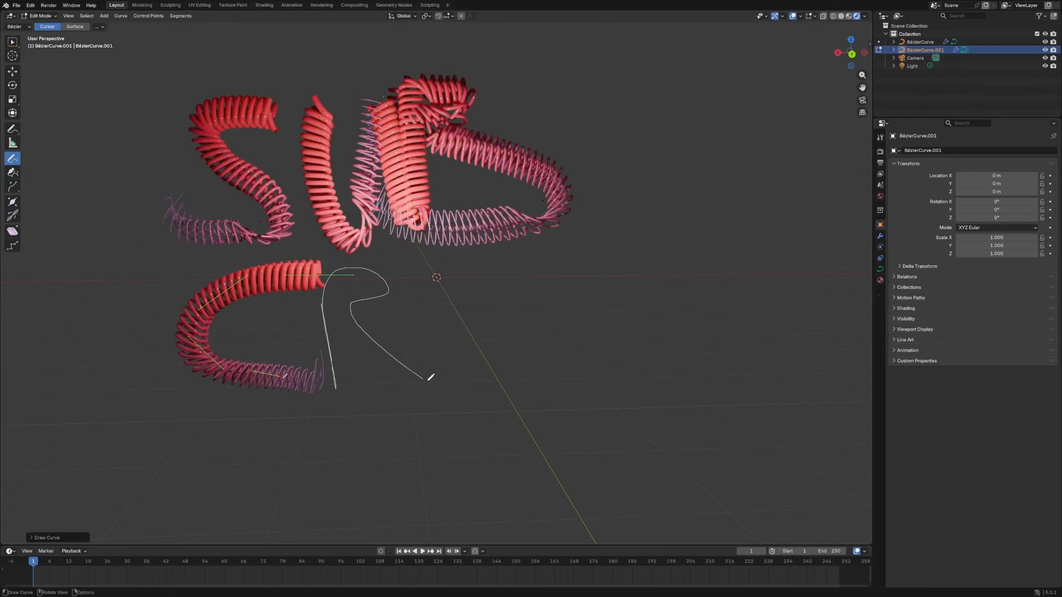
drag(458, 274, 492, 377)
drag(525, 265, 552, 358)
drag(552, 358, 548, 360)
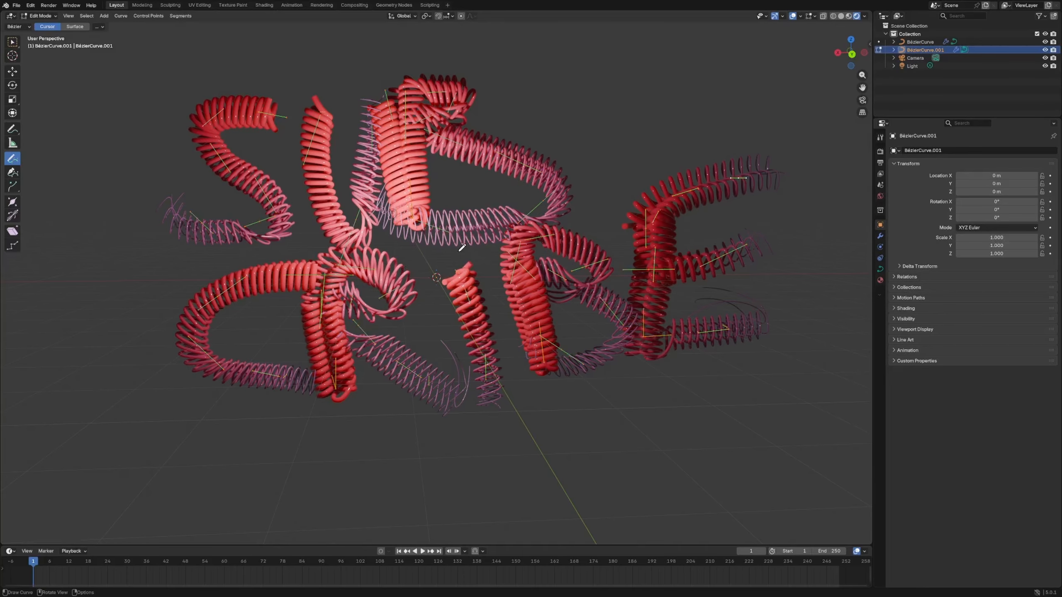
Replace the drawn letters with freehand strokes spelling AUGURY on two rows, return to Object Mode and save the file.
key(x)
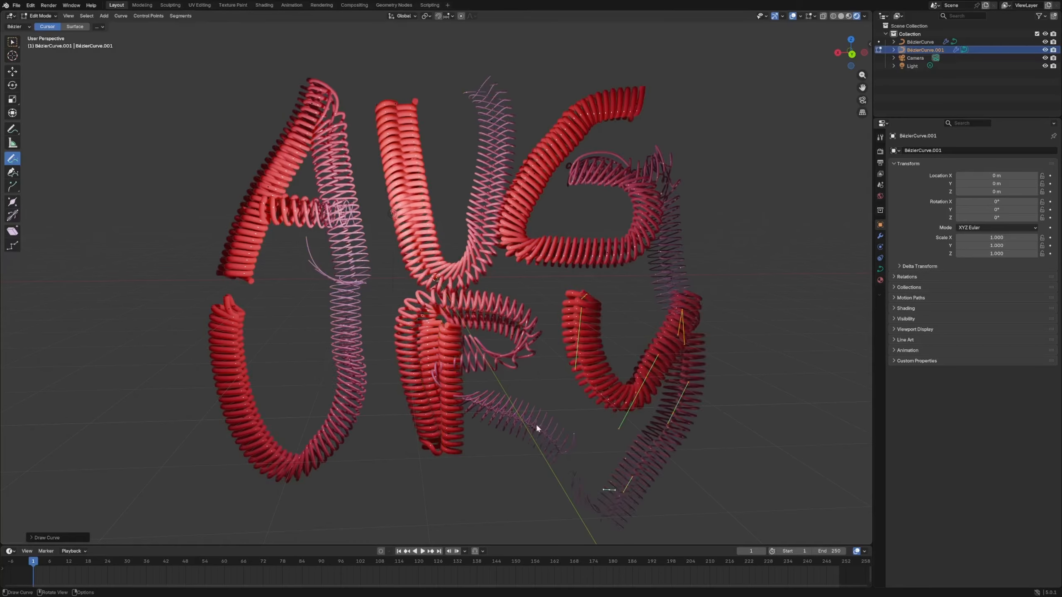
key(Tab)
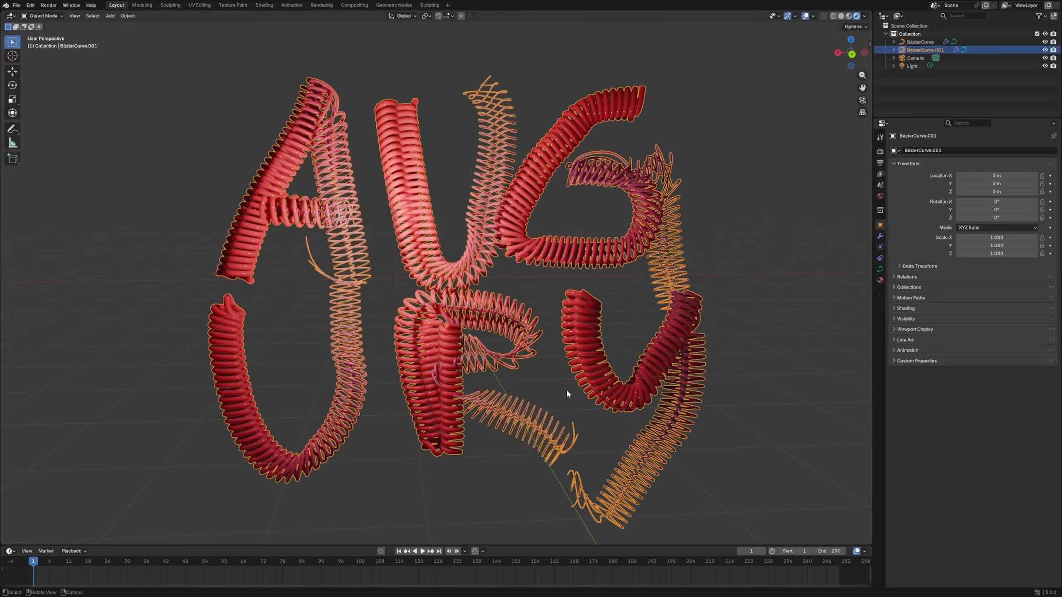
click(531, 330)
click(484, 242)
key(ctrl+s)
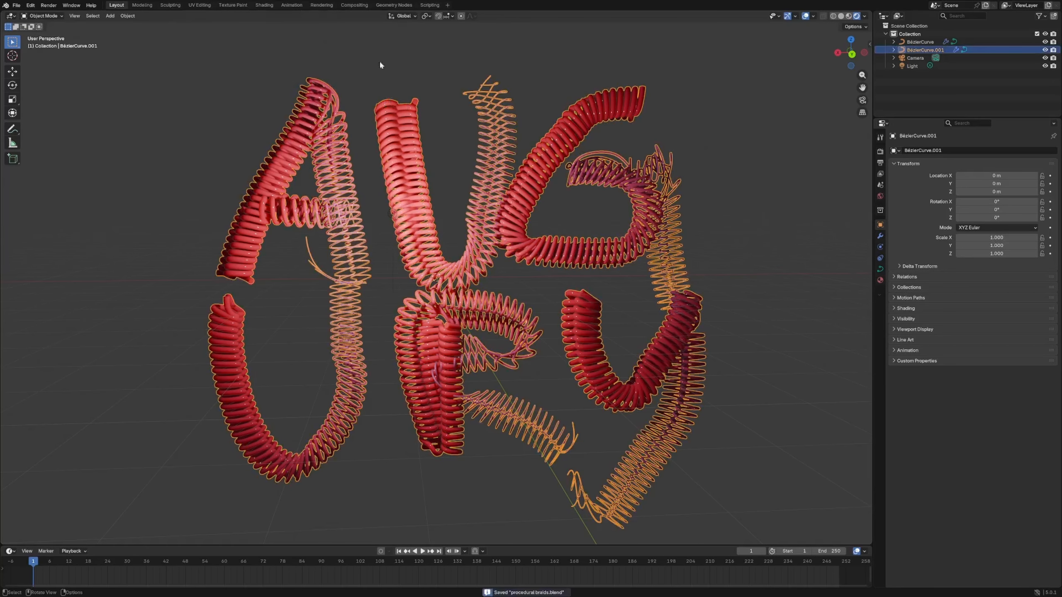
Return to the Geometry Nodes workspace to review the braids node tree alongside the drawn lettering.
click(391, 5)
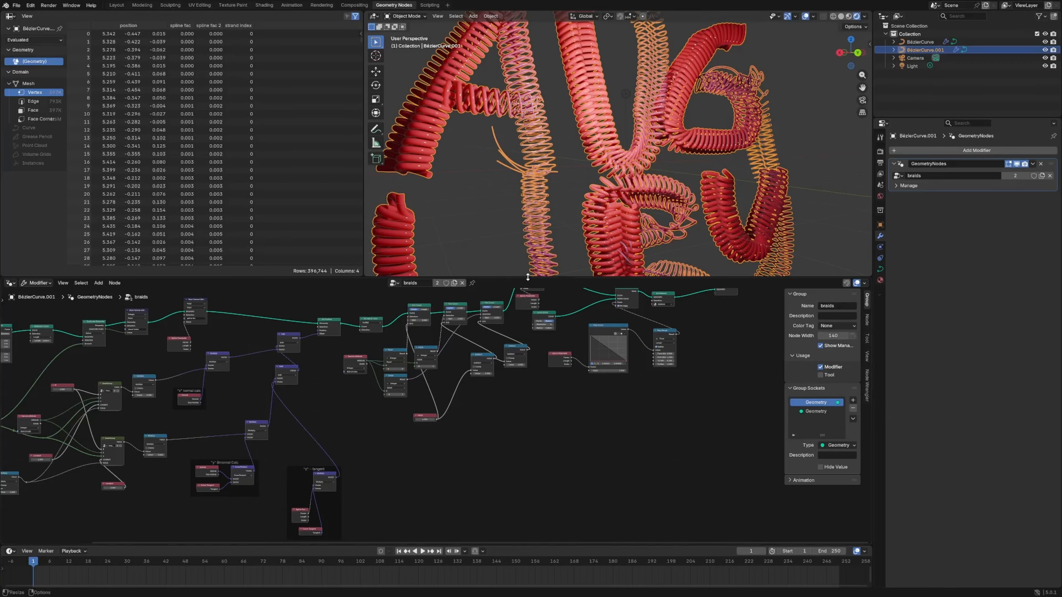